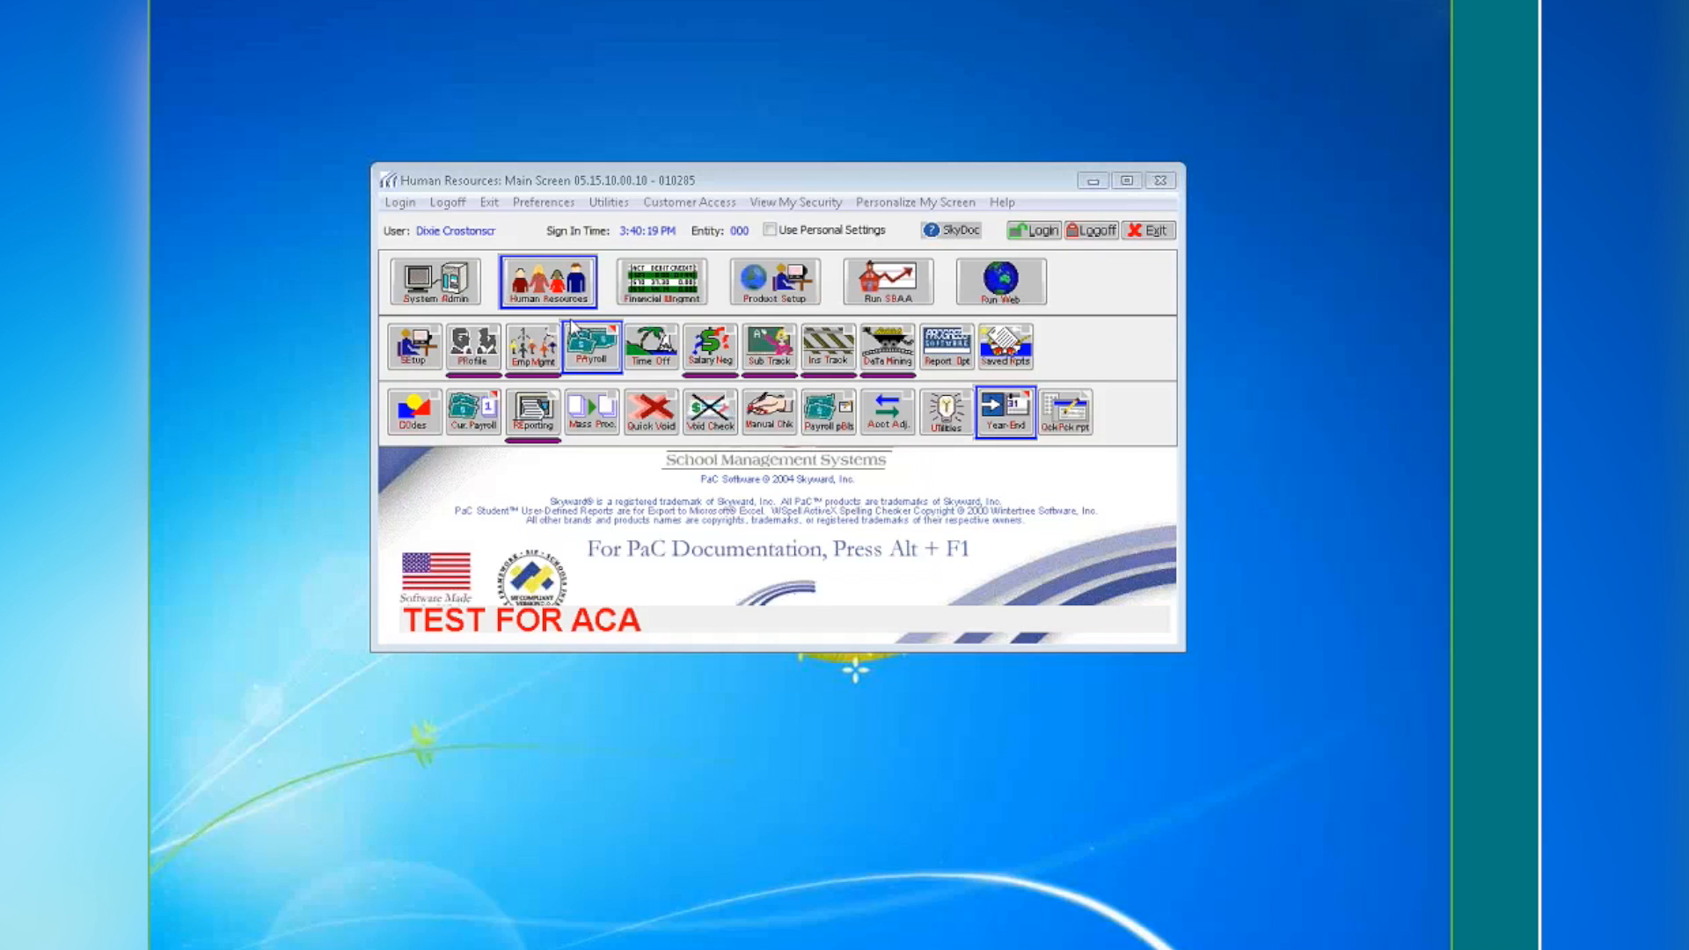
# Open 1094C/1095C Processing from the calendar year-end payroll options
pyautogui.click(1005, 413)
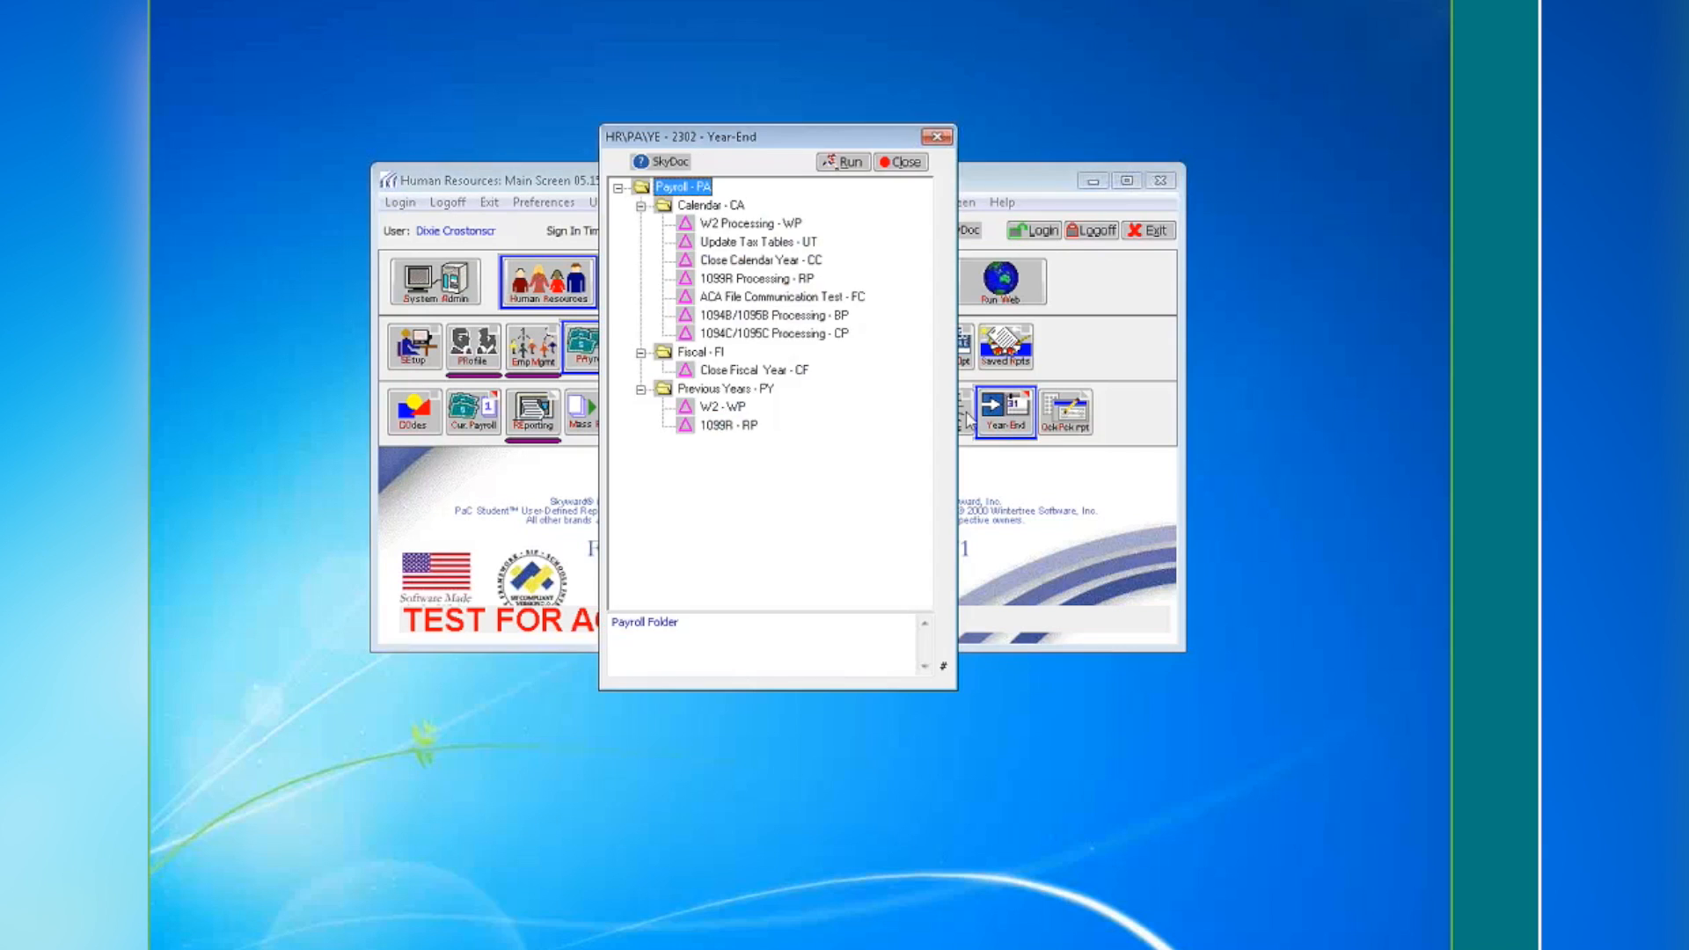
pyautogui.click(801, 333)
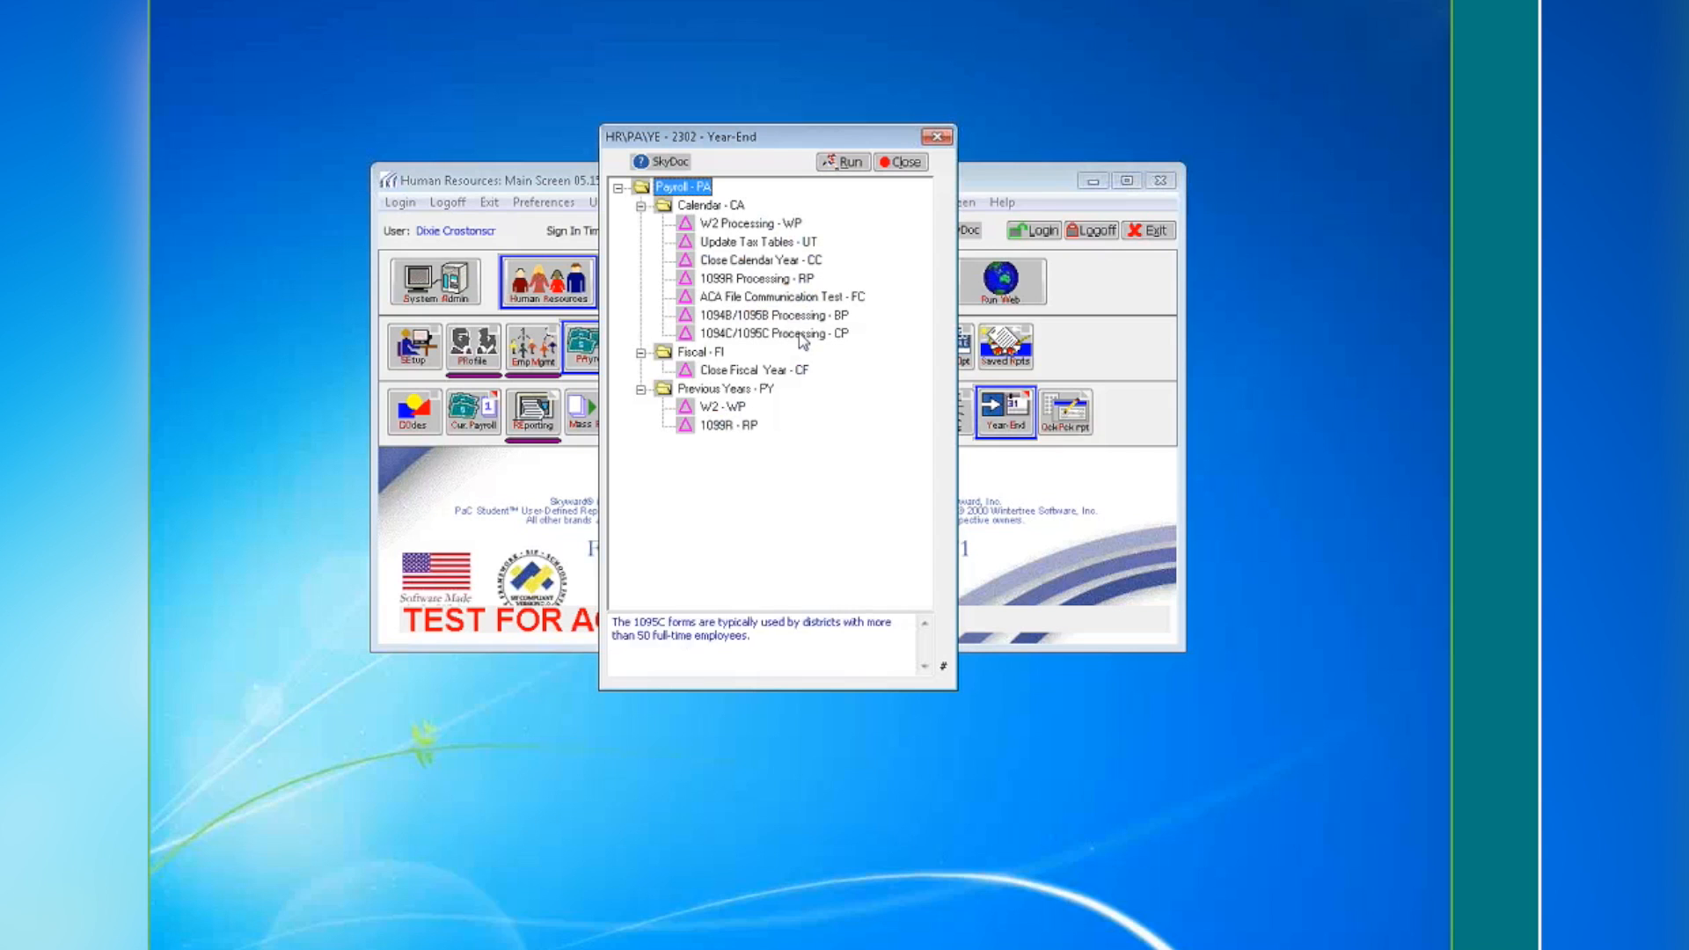
pyautogui.click(846, 164)
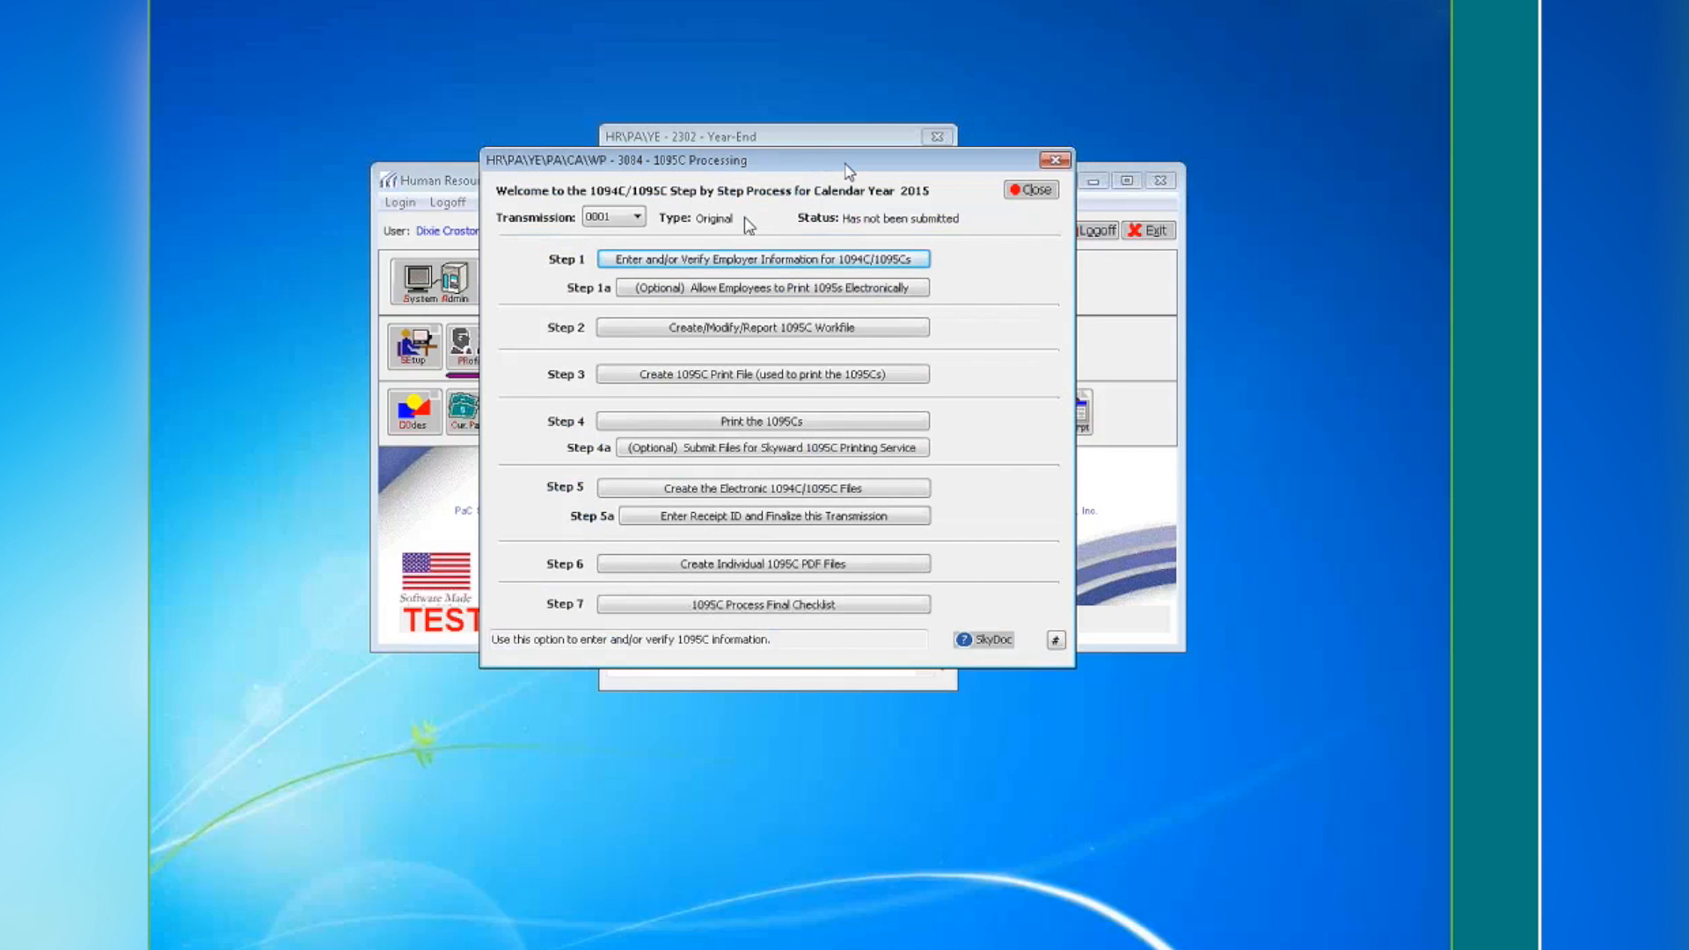
# Open the employer information for the 1094C/1095Cs and enter the employer's phone number
pyautogui.click(727, 262)
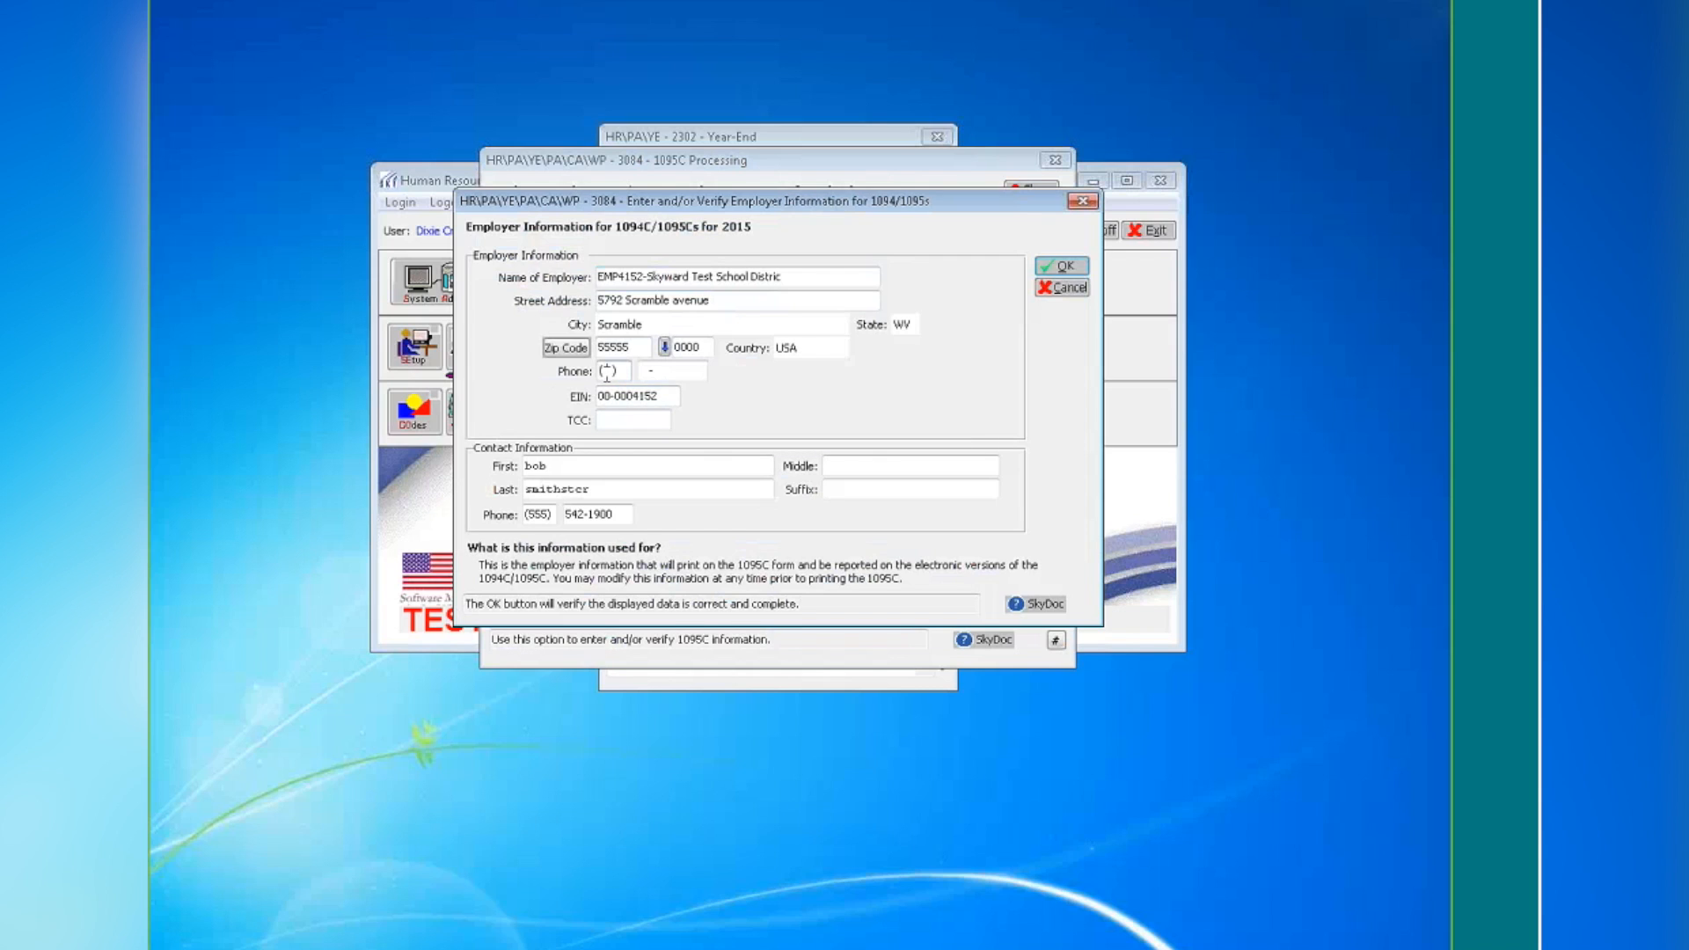
pyautogui.click(606, 374)
pyautogui.write('55')
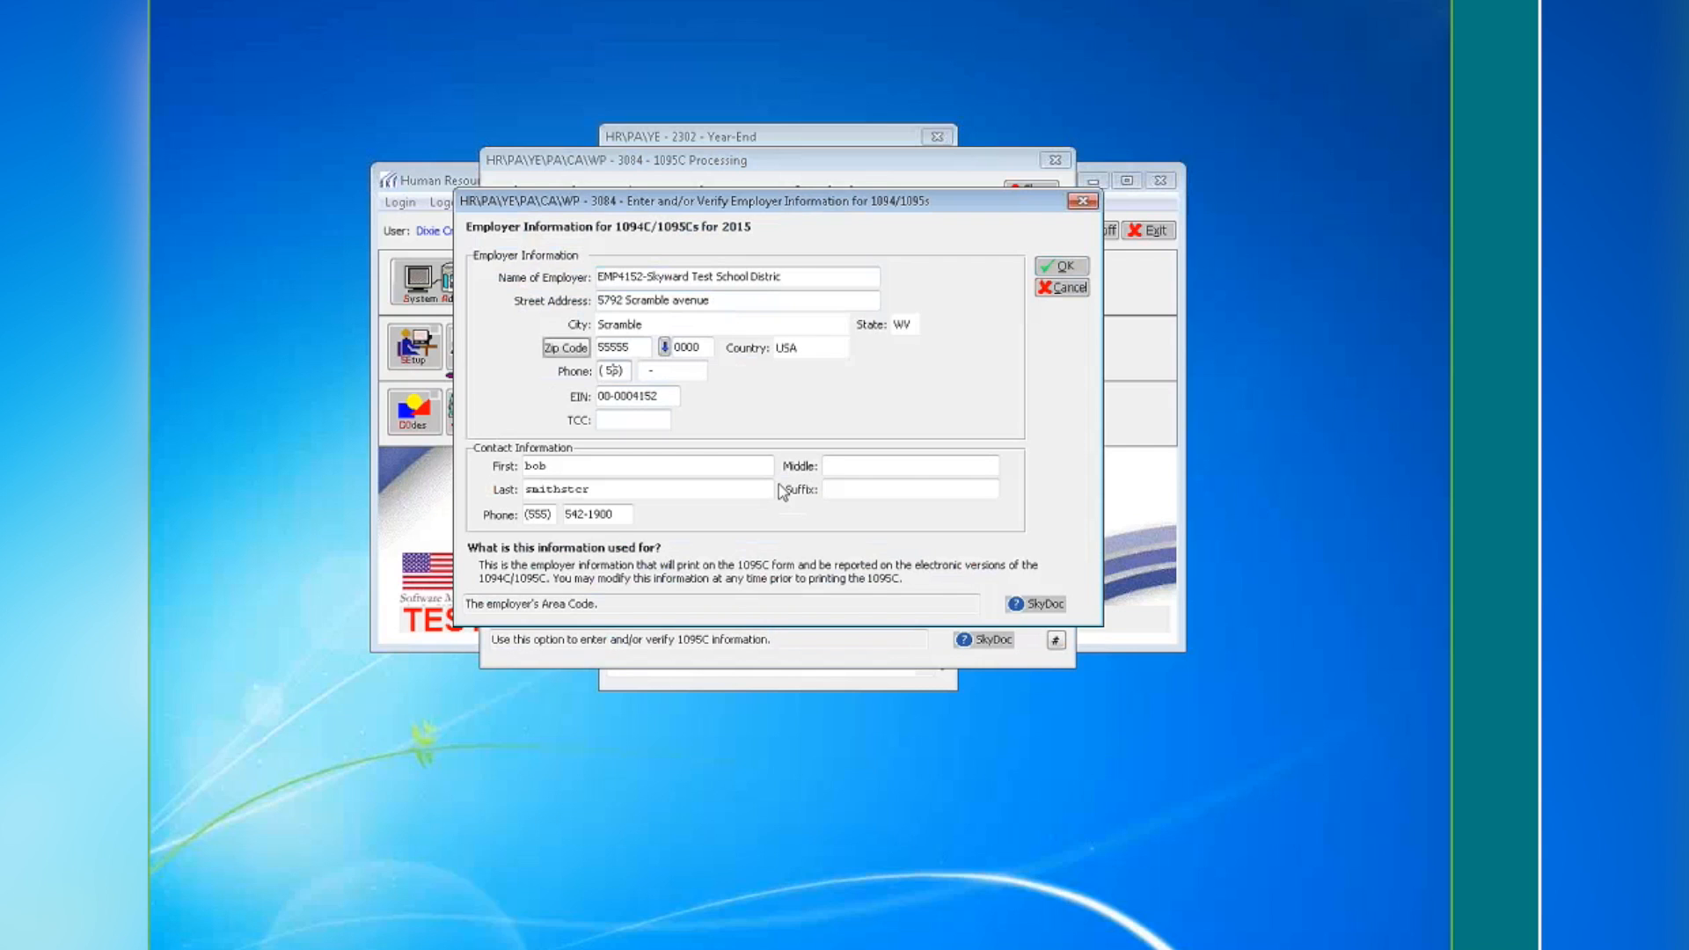
pyautogui.press('BackSpace')
pyautogui.press('BackSpace')
pyautogui.write('5')
pyautogui.write('5')
pyautogui.write('5555555')
pyautogui.press('Tab')
pyautogui.press('Tab')
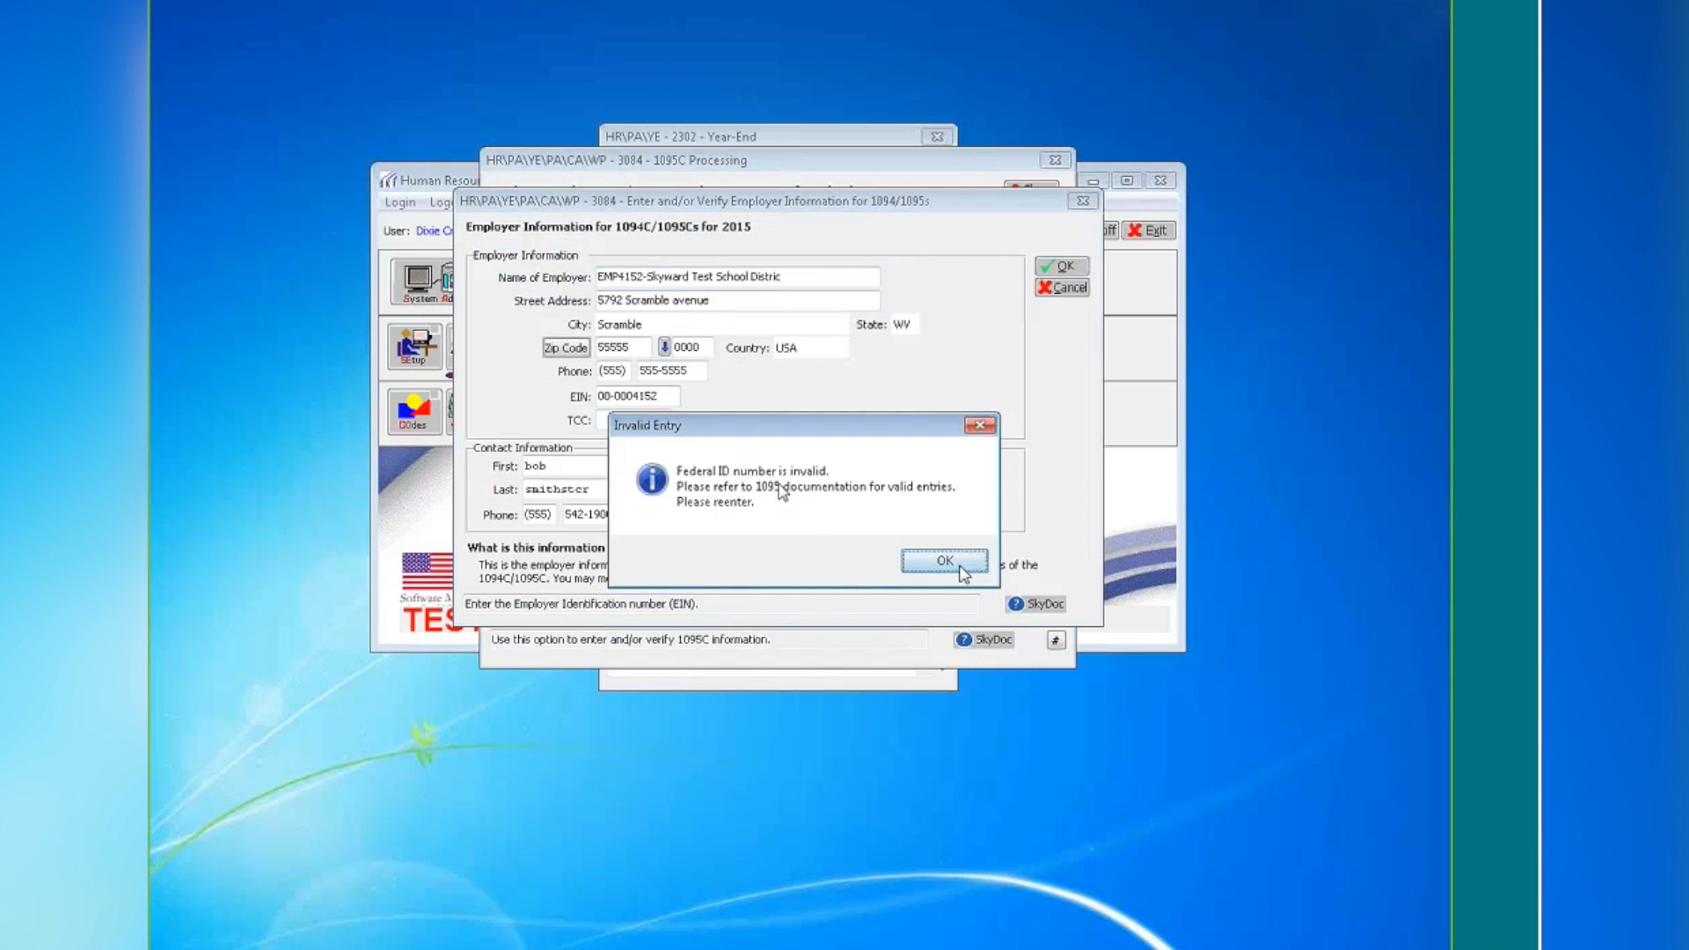
# Replace the employer's EIN, fill in the Transmitter Control Code, and accept the employer information
pyautogui.click(960, 567)
pyautogui.click(627, 425)
pyautogui.click(936, 566)
pyautogui.click(668, 397)
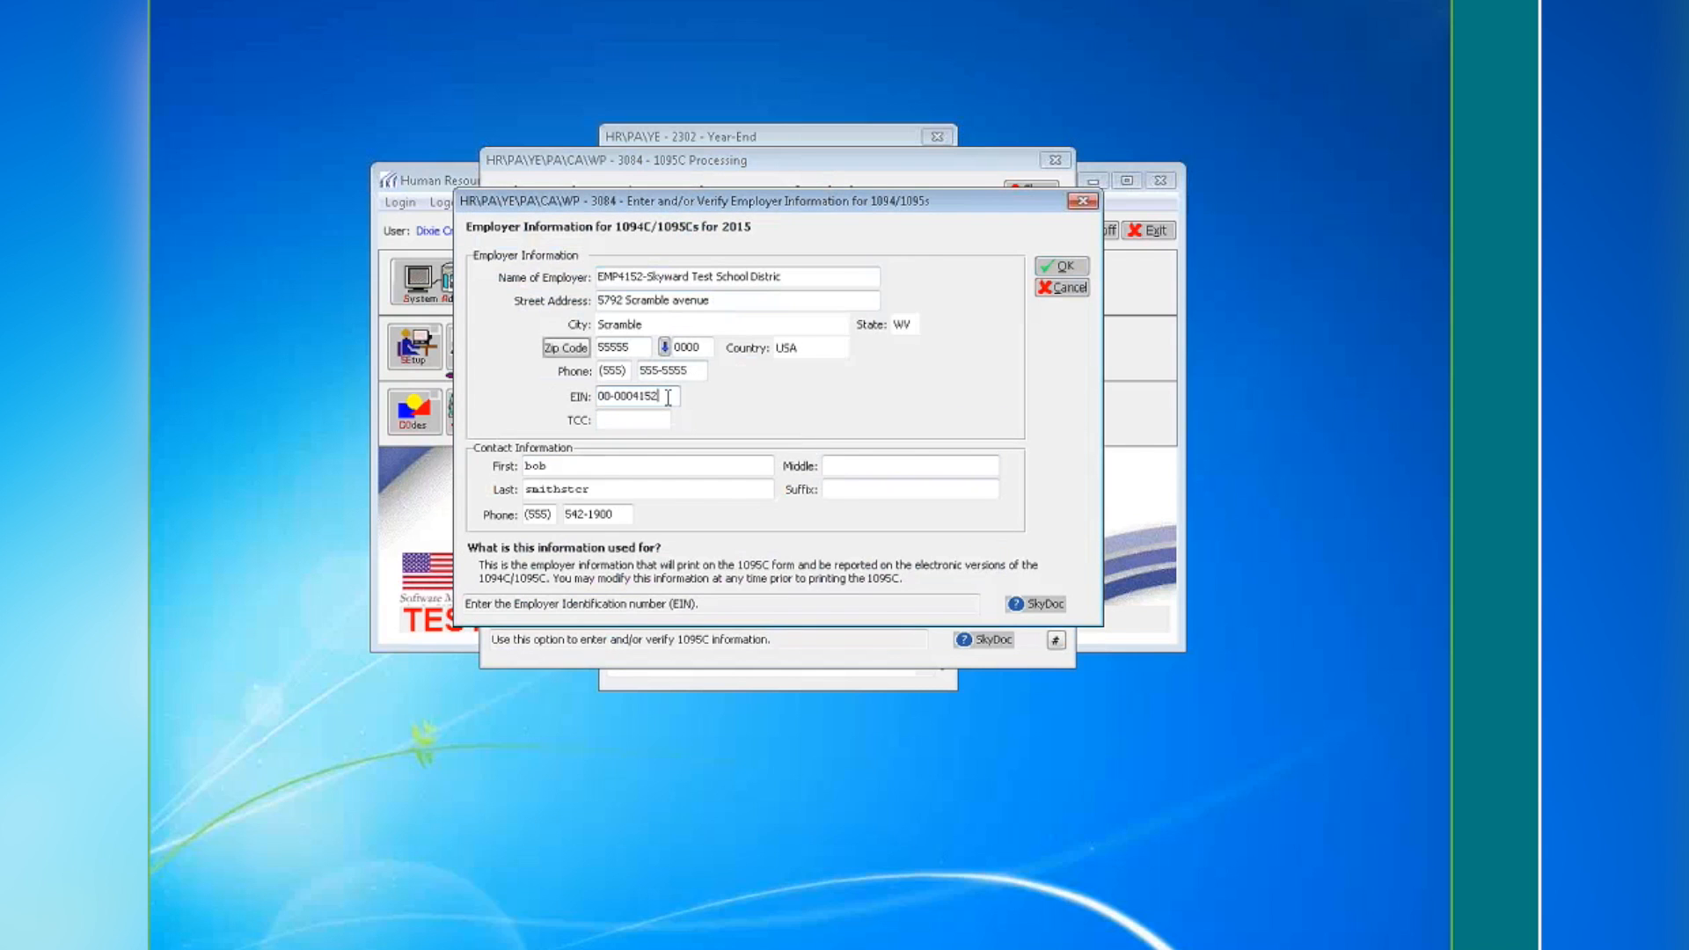
pyautogui.moveTo(668, 398); pyautogui.dragTo(493, 389)
pyautogui.write('99-9999999')
pyautogui.press('Tab')
pyautogui.write('01234')
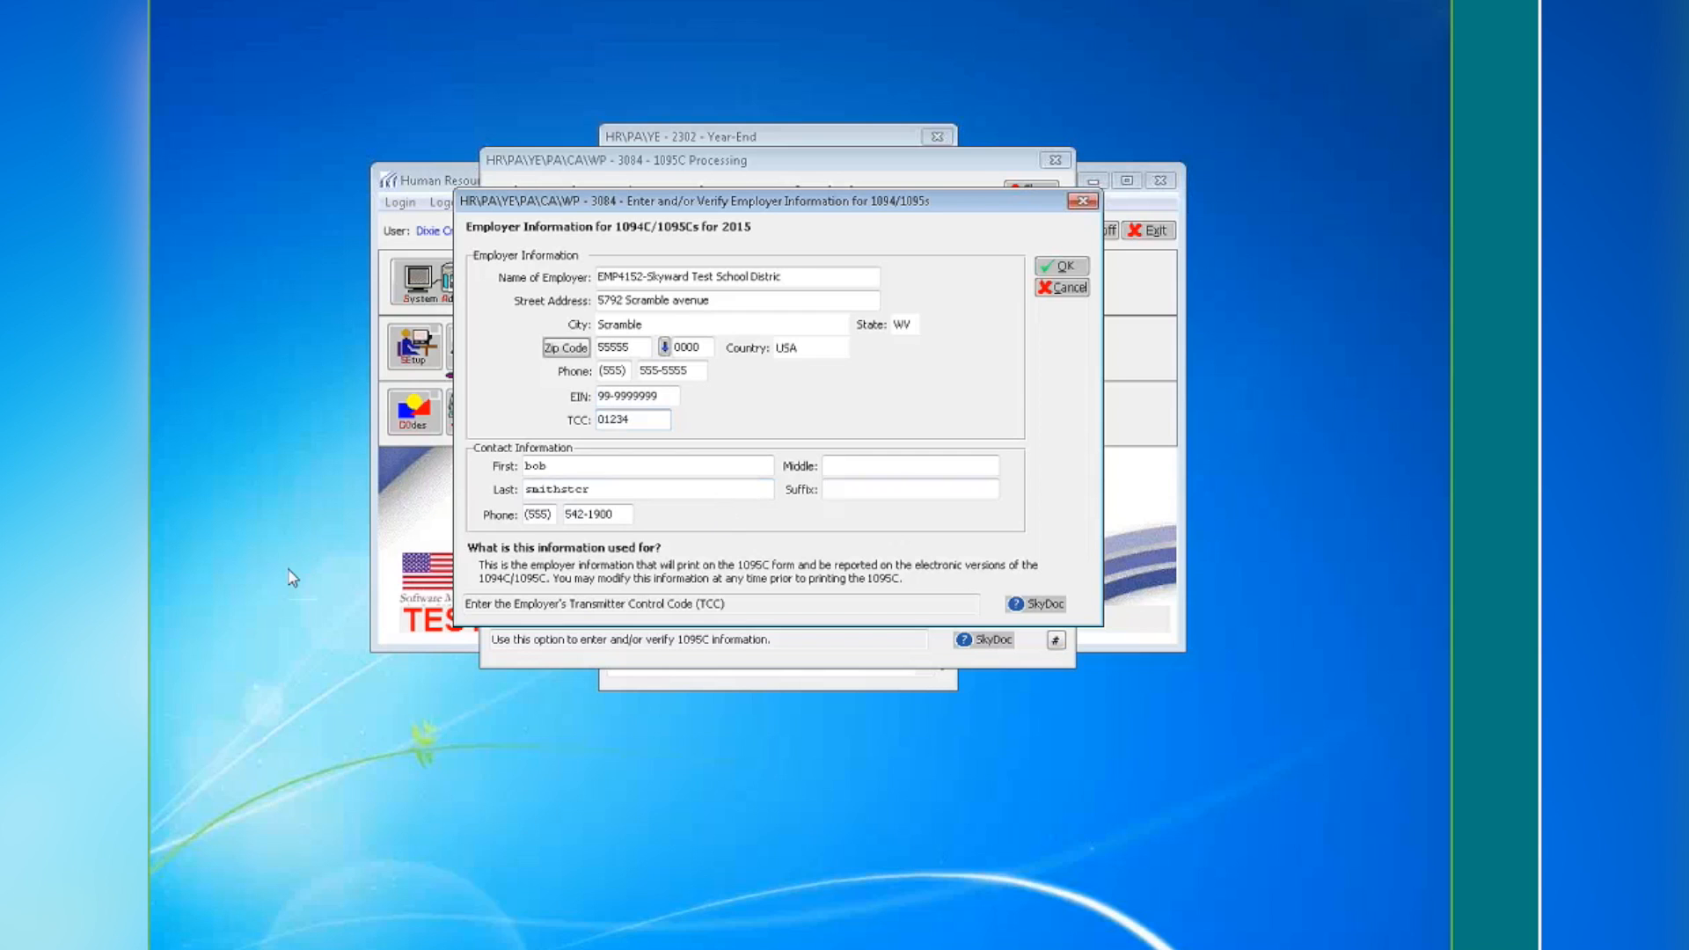
pyautogui.click(1060, 267)
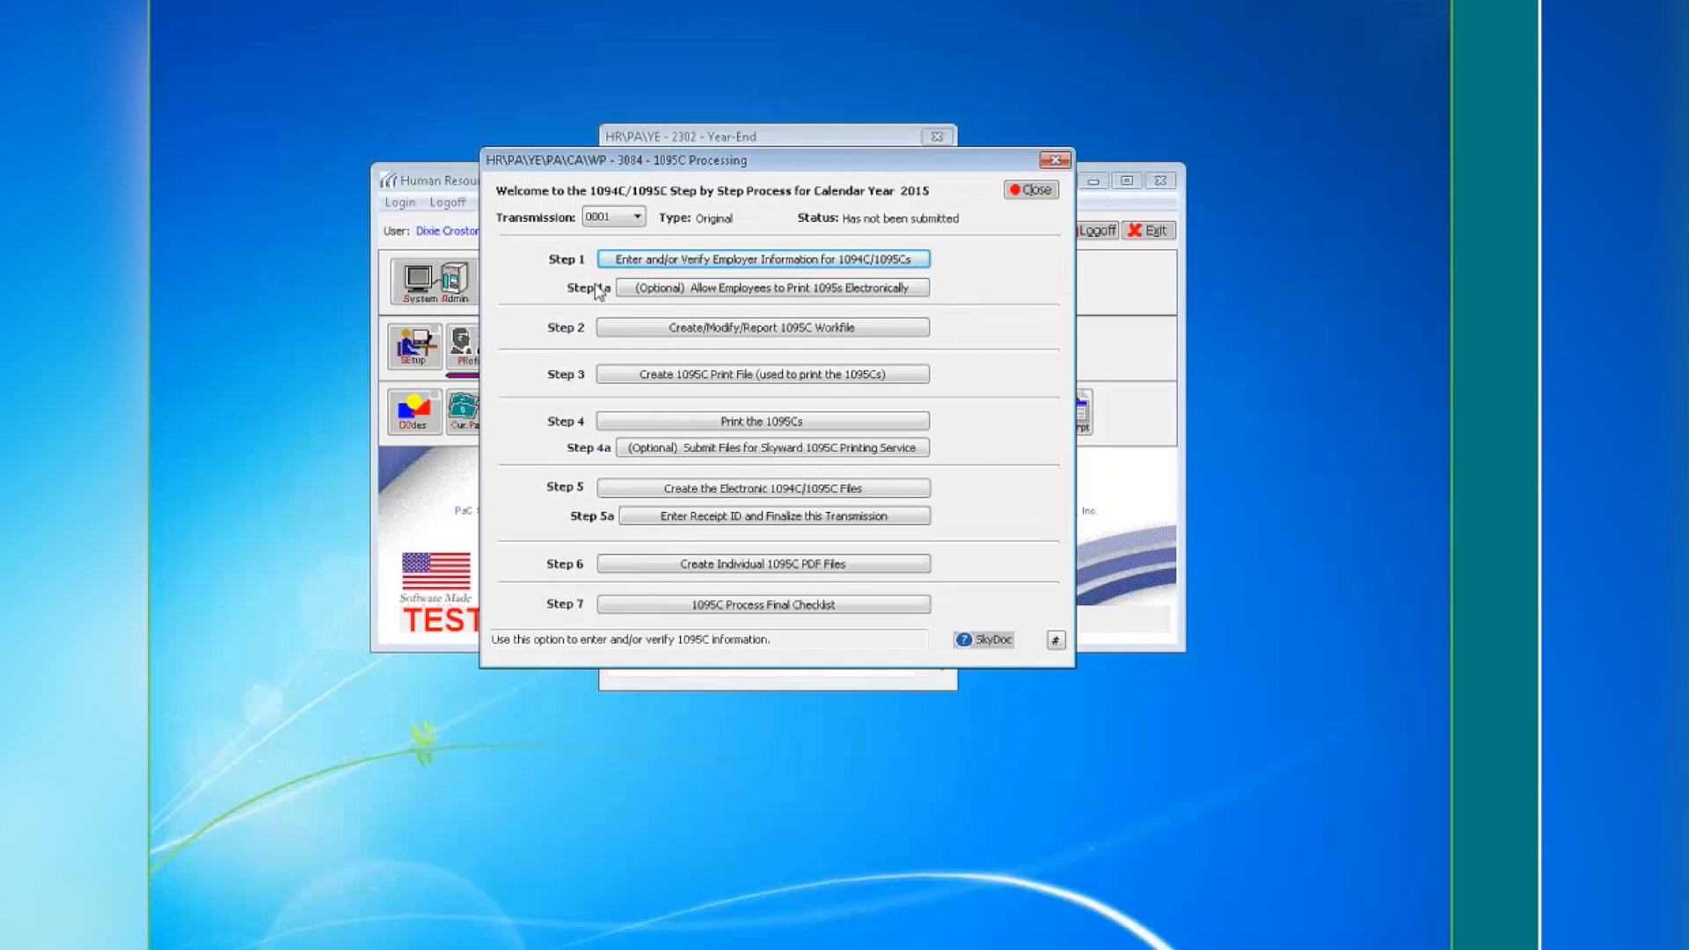
# Open the optional settings for employees printing 1095s electronically and review the available employee selection parameters
pyautogui.click(648, 289)
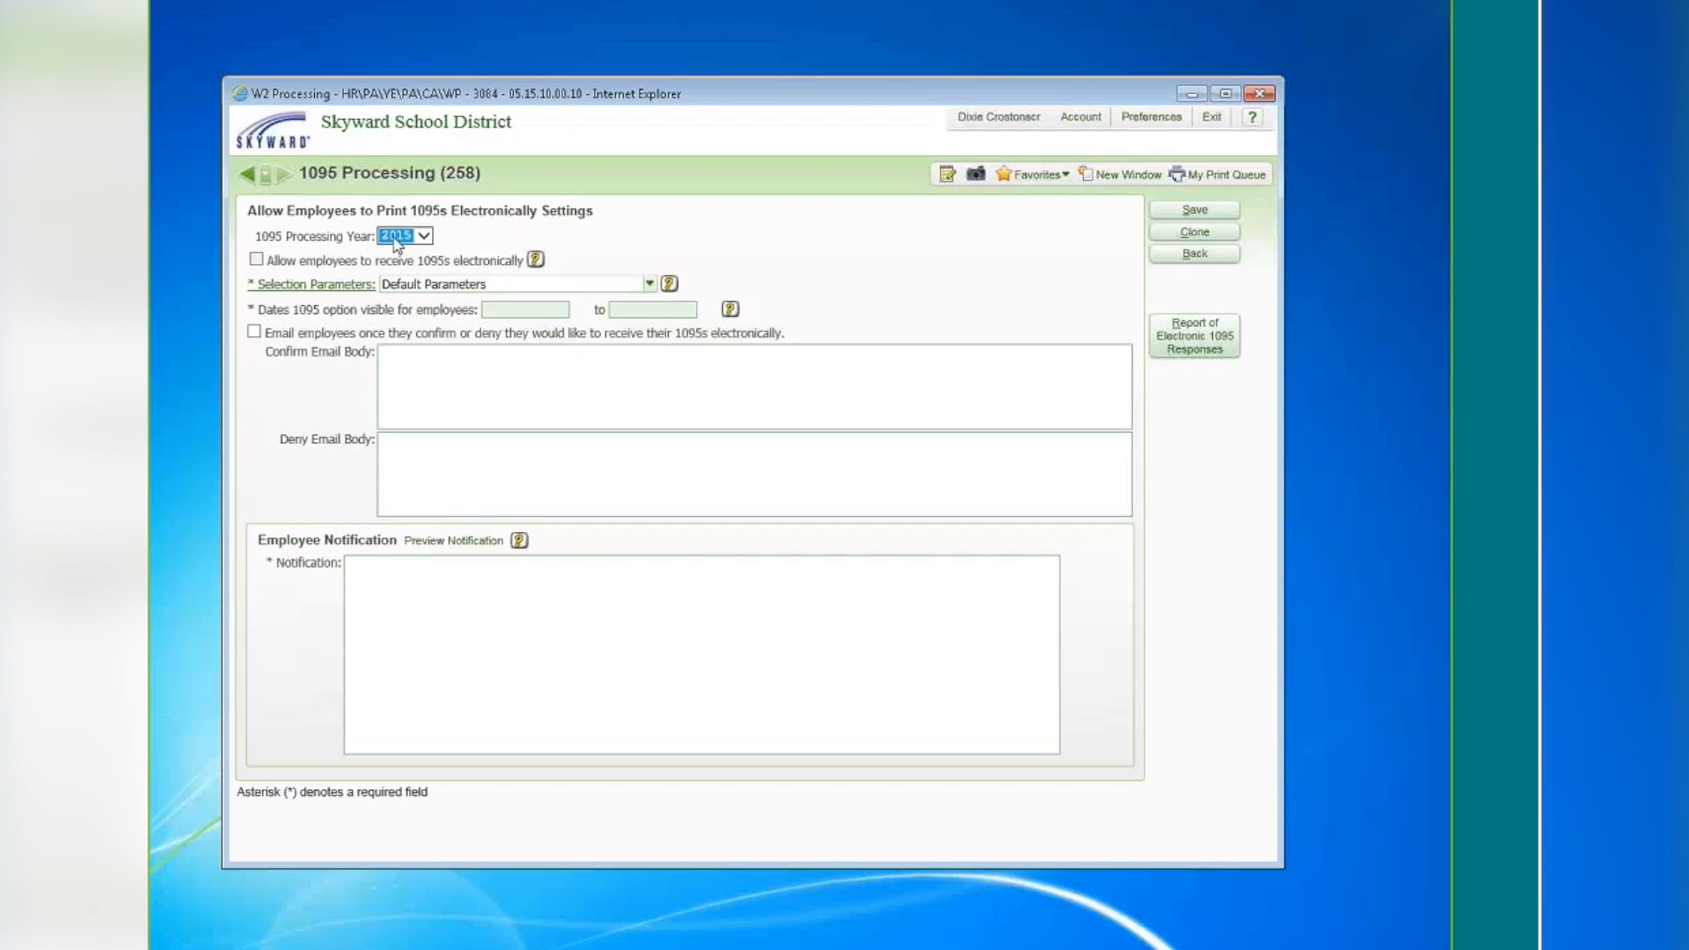
pyautogui.moveTo(358, 265)
pyautogui.click(321, 286)
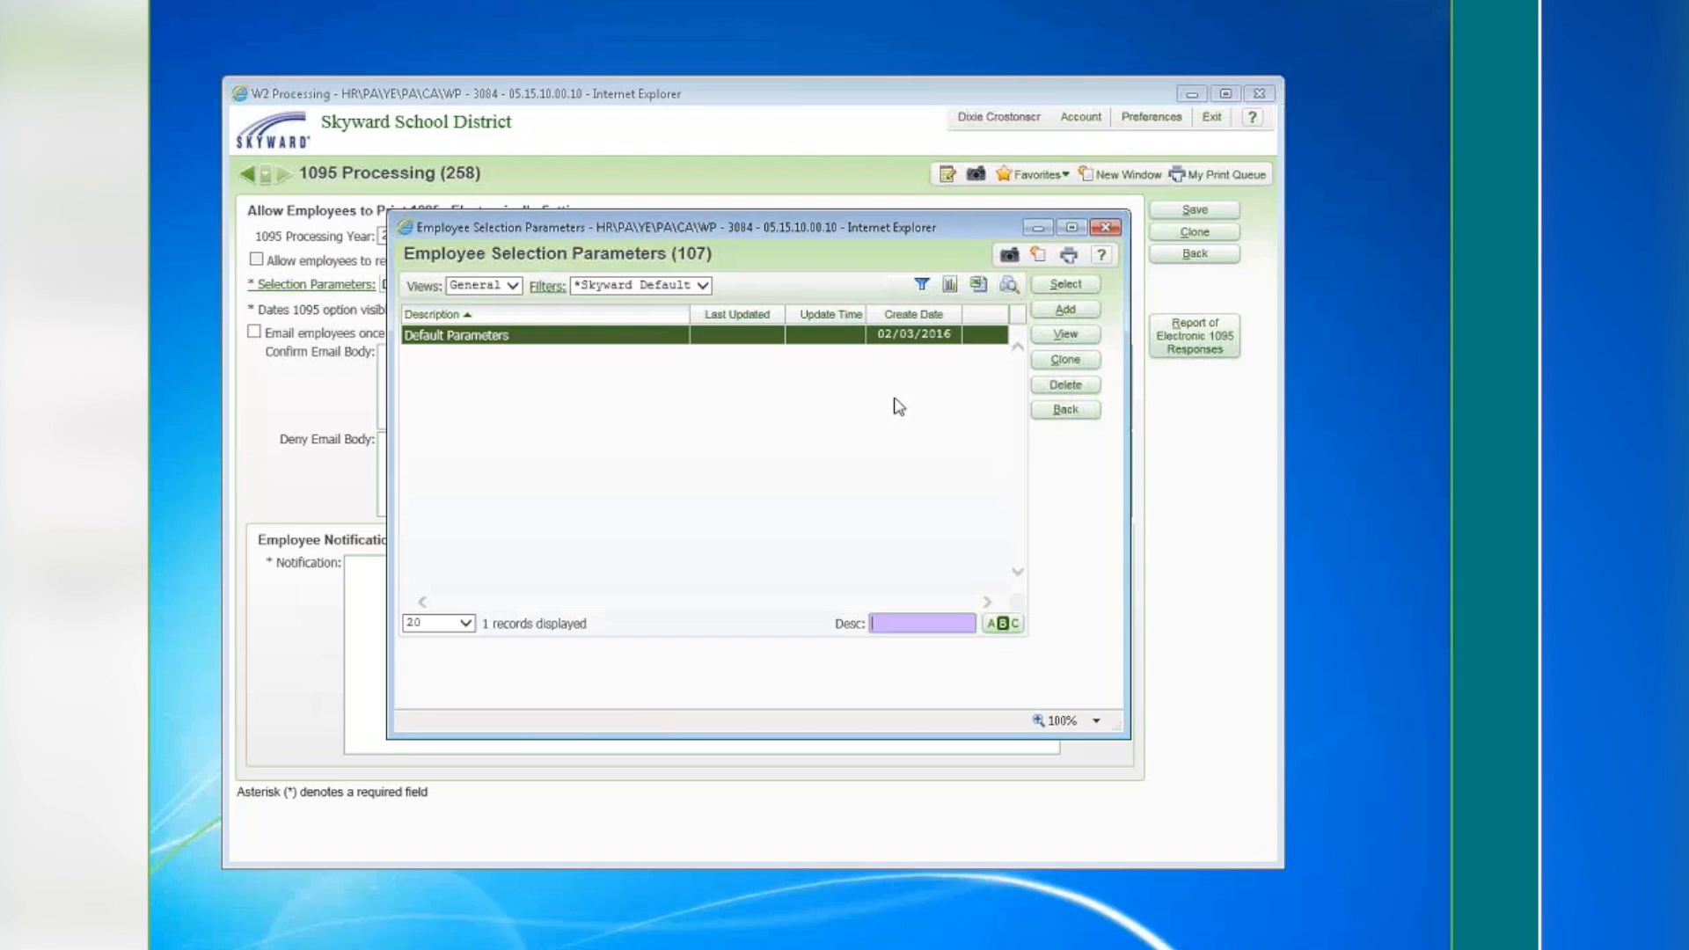
pyautogui.click(1033, 410)
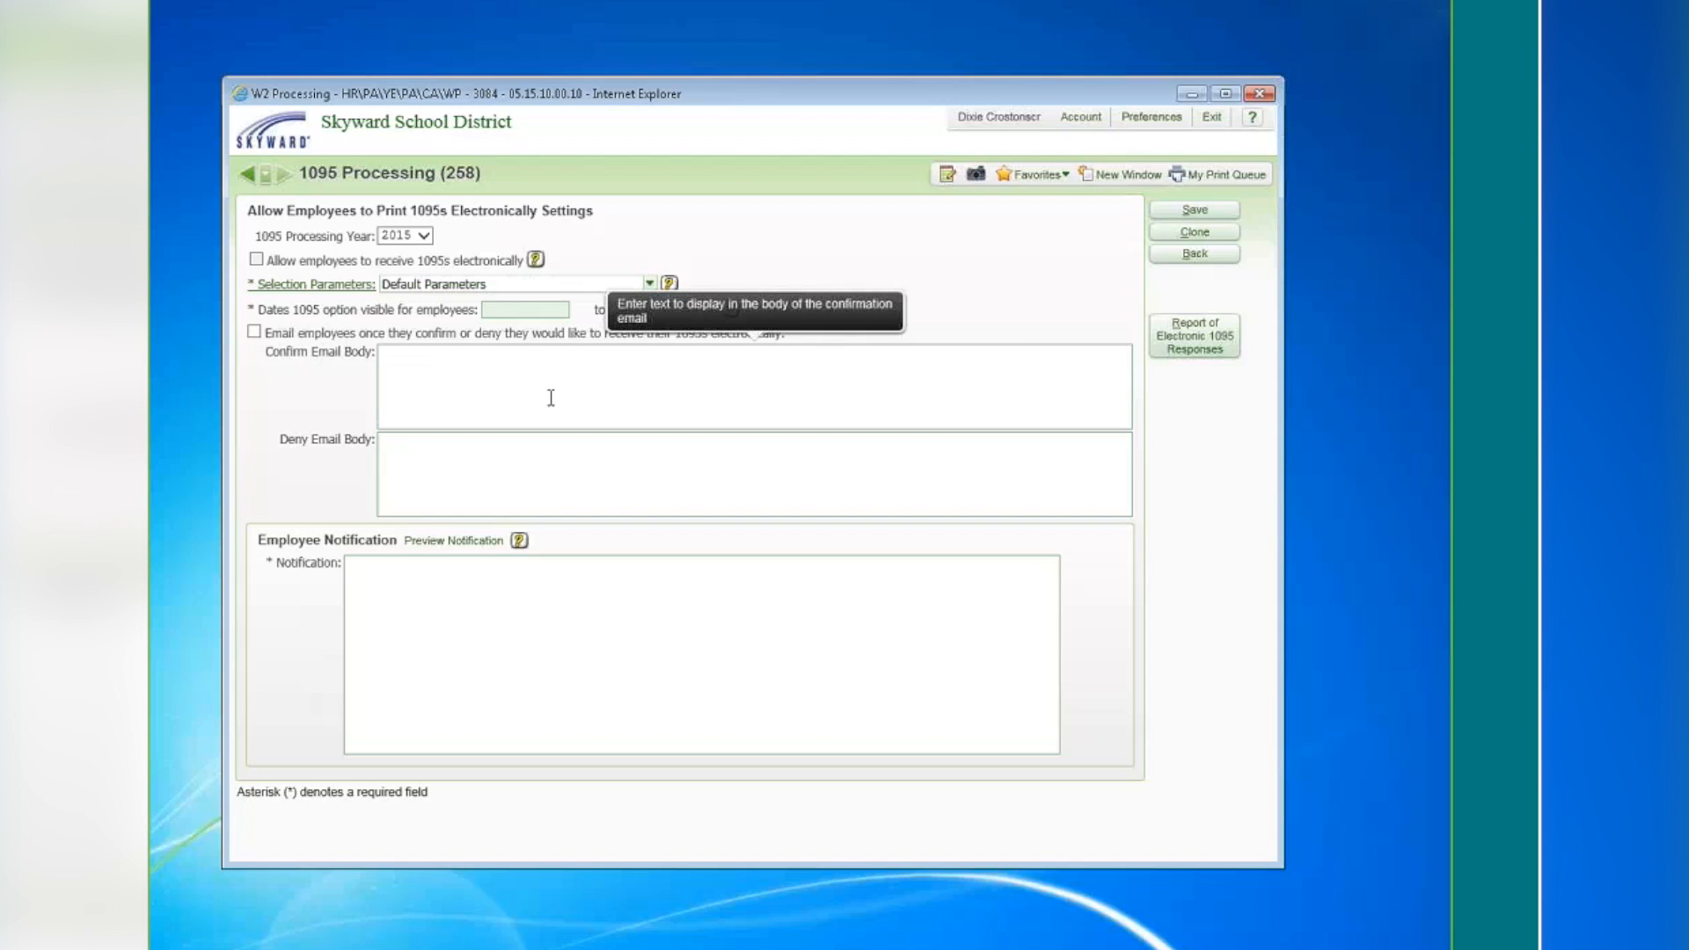
# Enable employee response emails and set the confirm body to "This is a confirmation email notifying you that you have elected to receive your 1095 electronically."
pyautogui.click(254, 333)
pyautogui.click(452, 384)
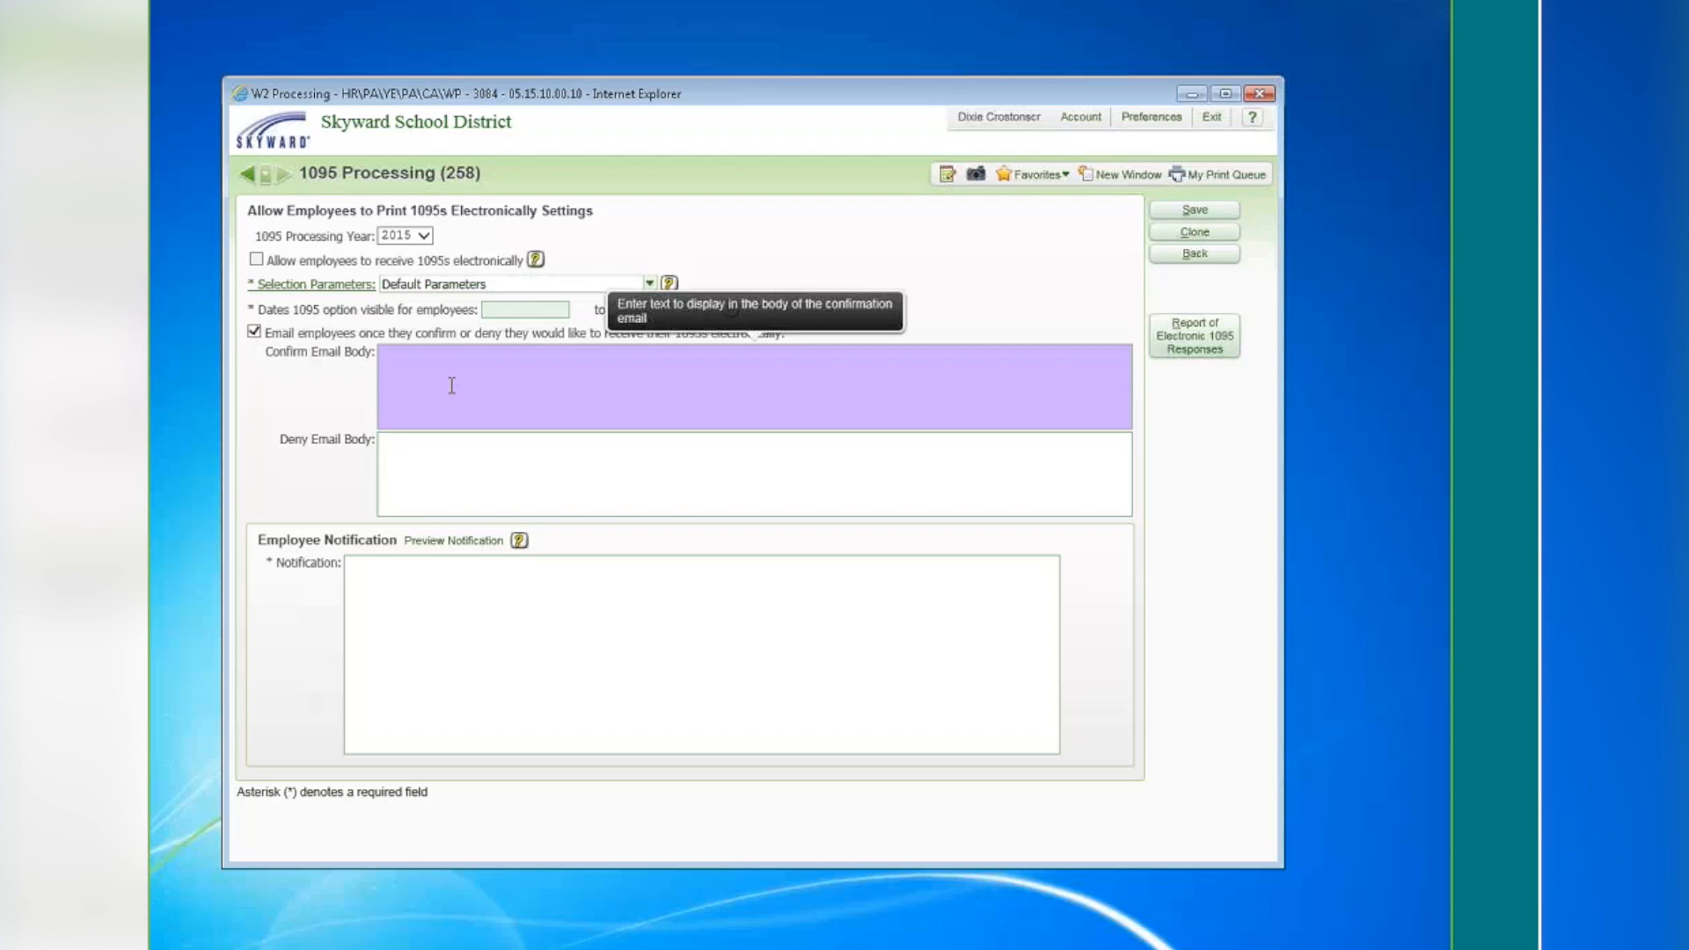
pyautogui.write('This ')
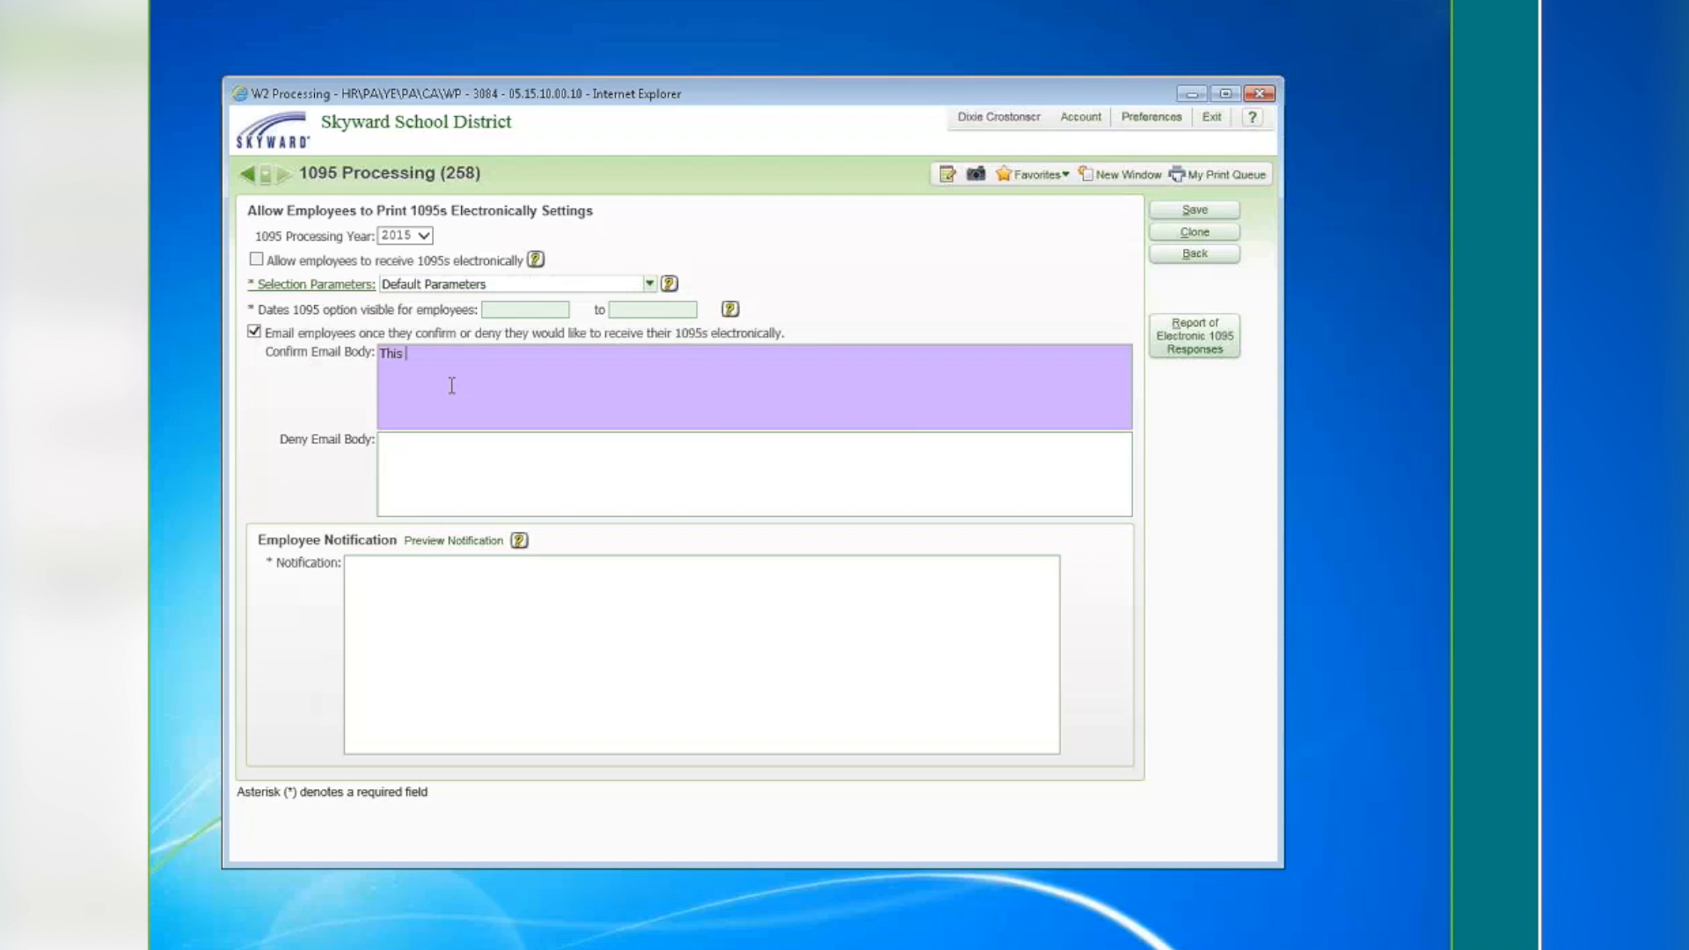
pyautogui.write('is a confirmation email notifying you that you ')
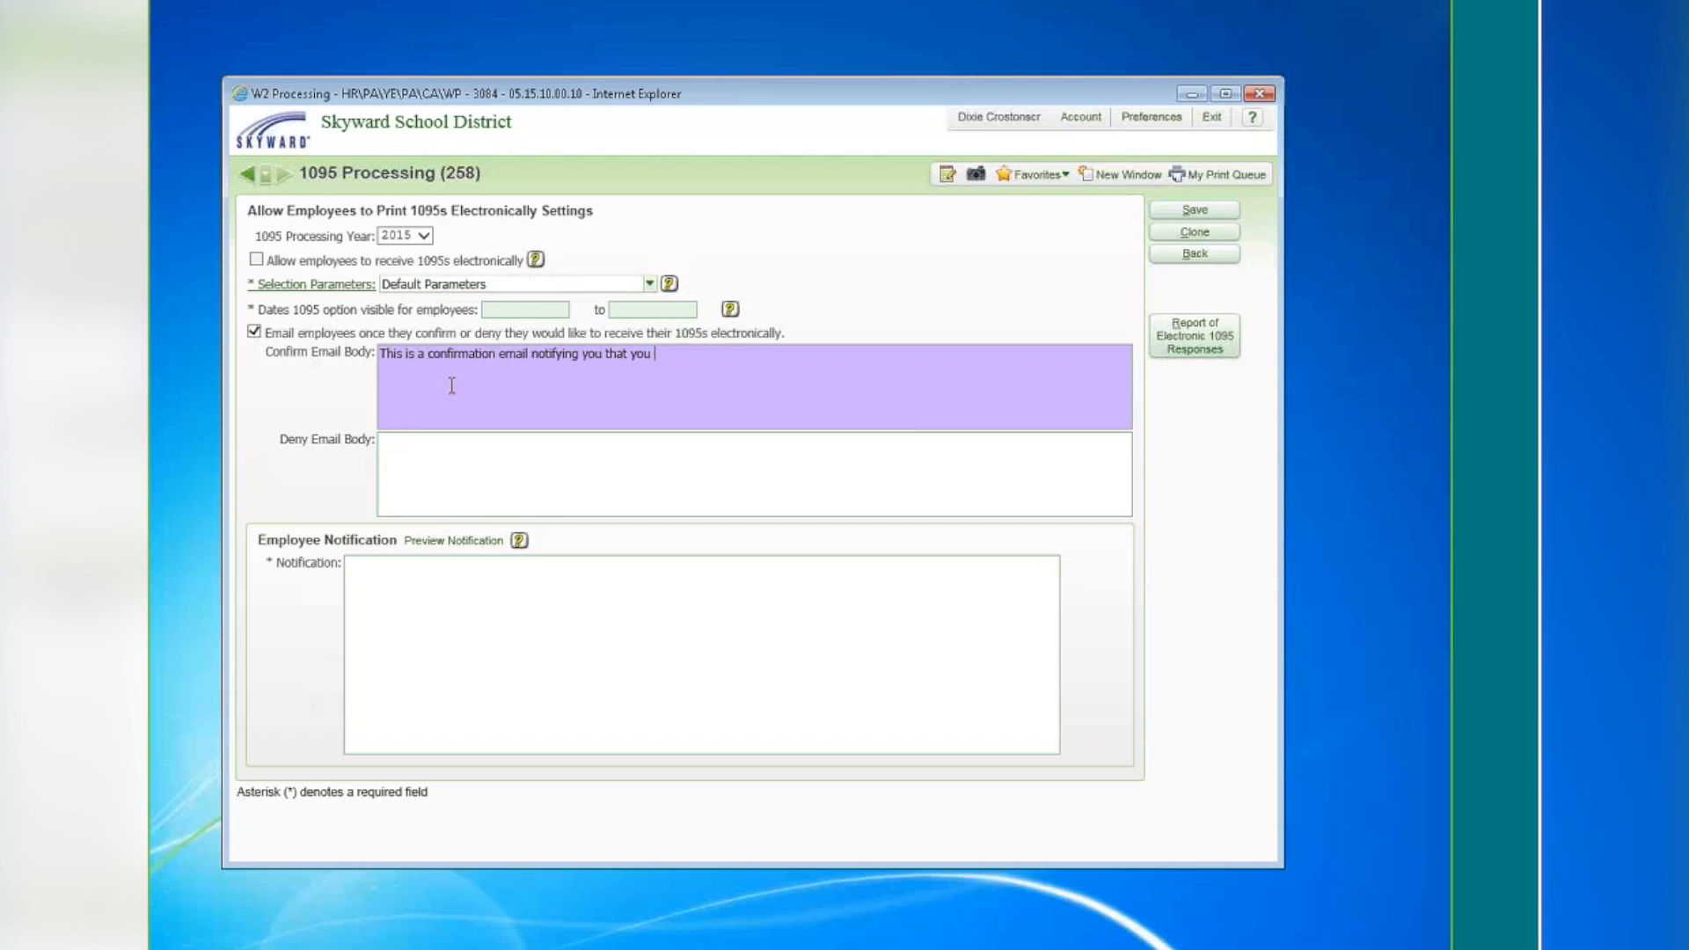
pyautogui.write('have elected to receive your 1095 electronically.')
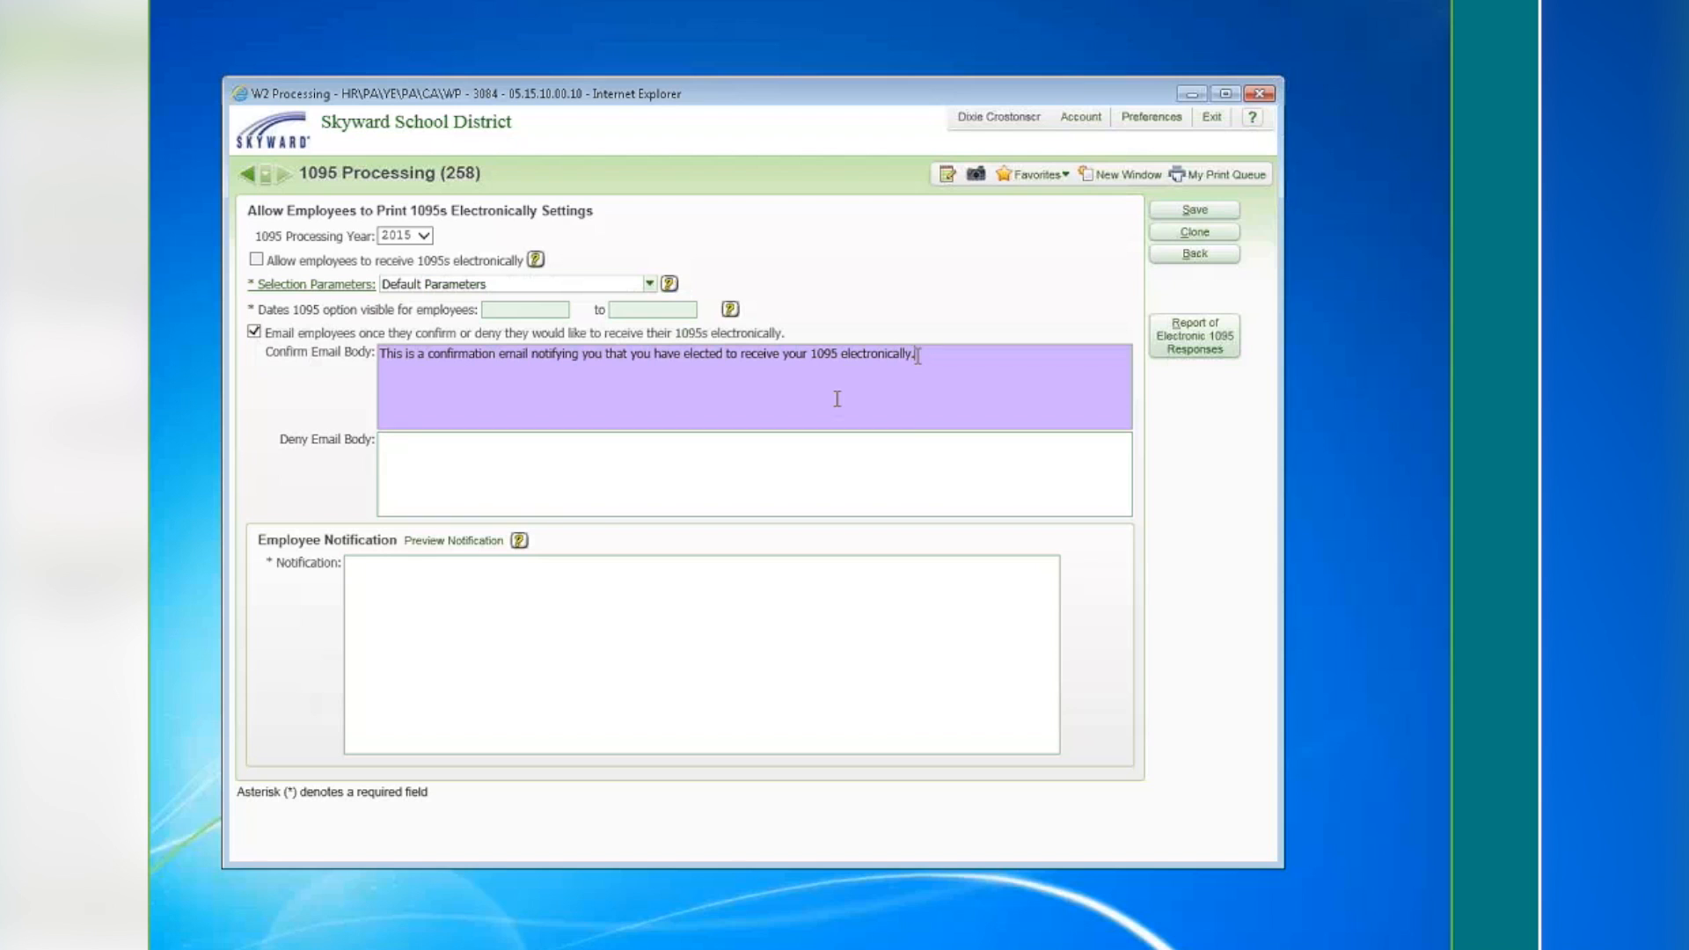
# Copy the confirm email text into the deny email body and insert "not" before "to receive"
pyautogui.moveTo(836, 395); pyautogui.dragTo(378, 369)
pyautogui.hotkey('ctrl', 'c')
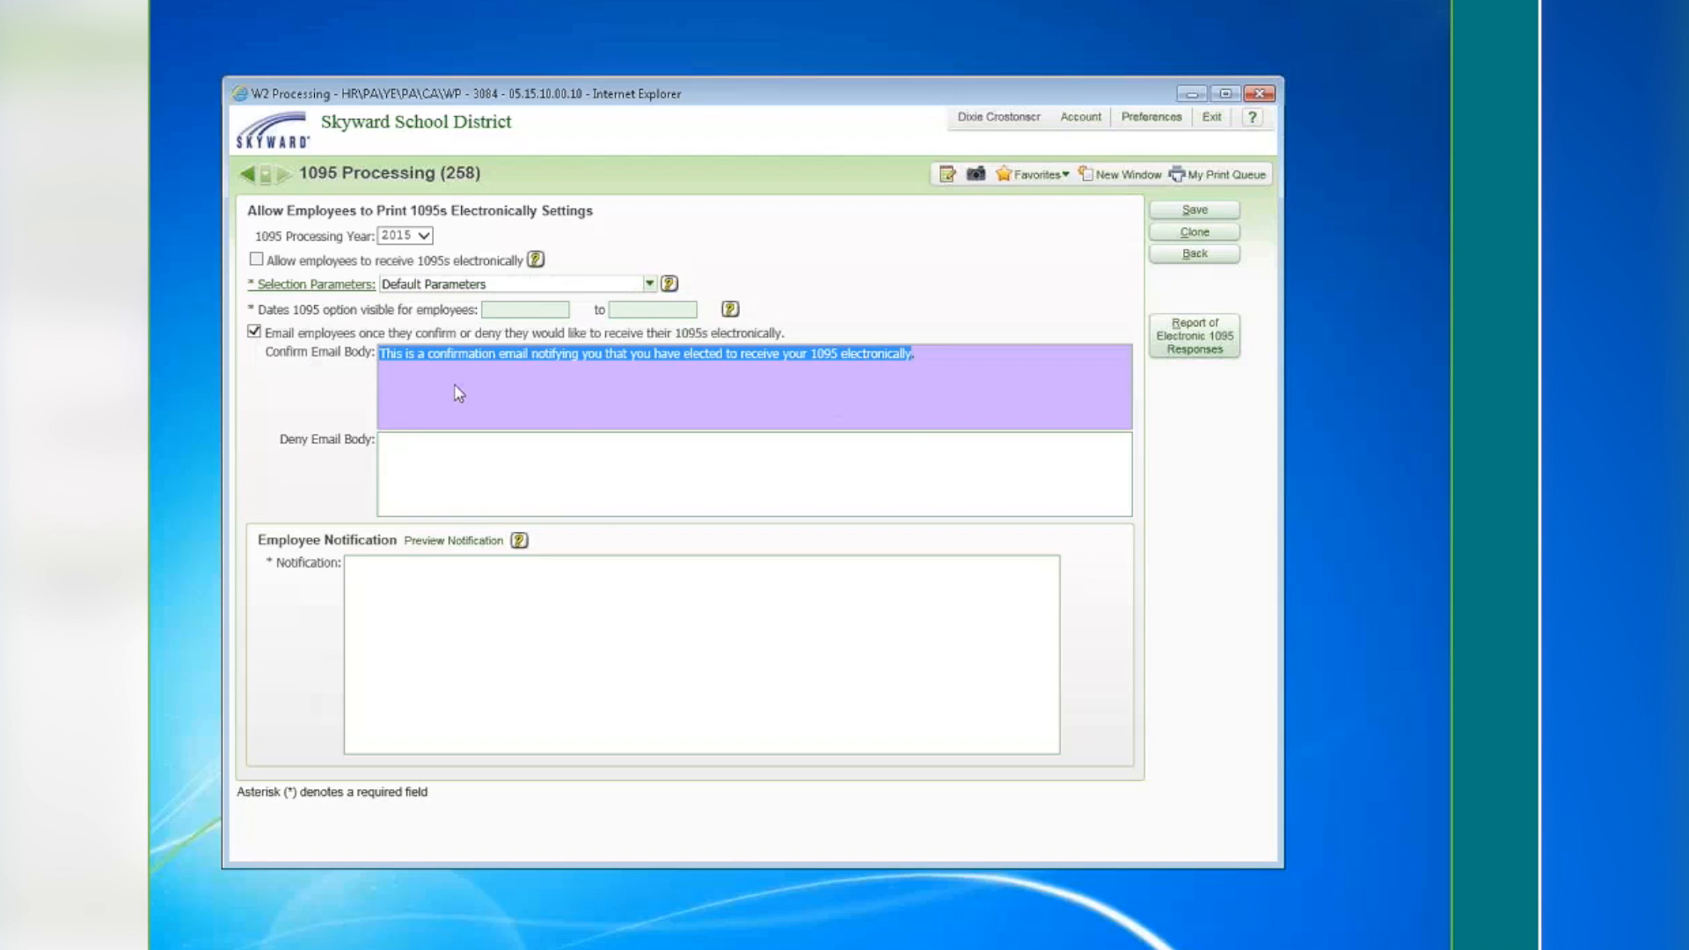
pyautogui.click(557, 461)
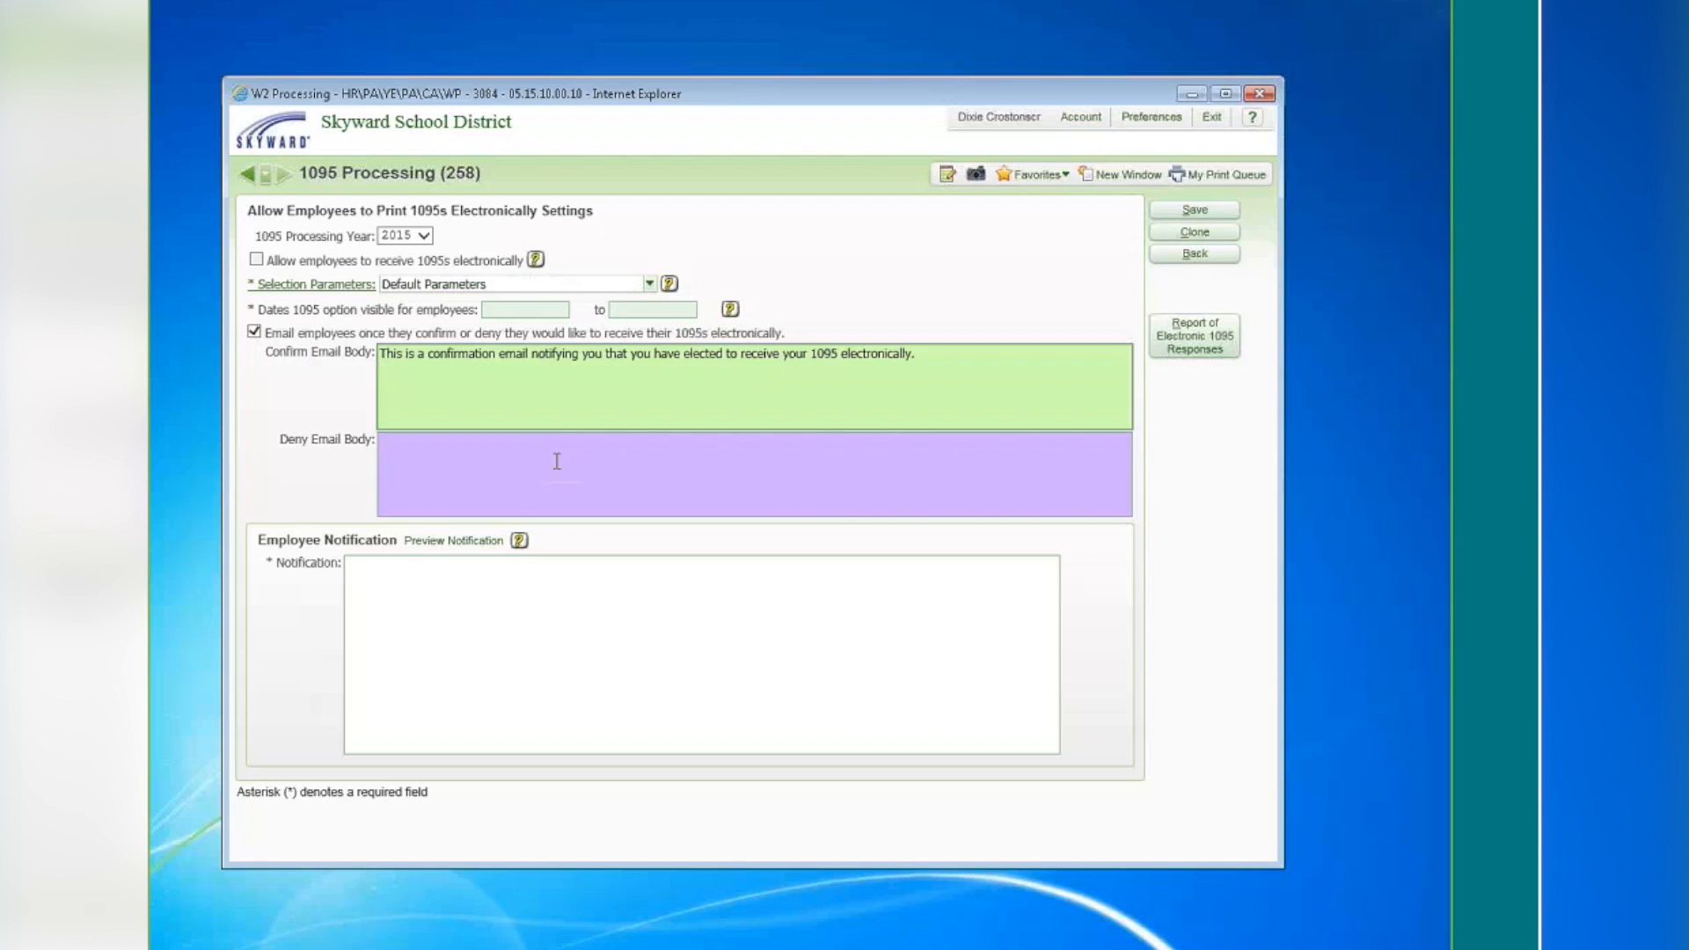
pyautogui.hotkey('ctrl', 'v')
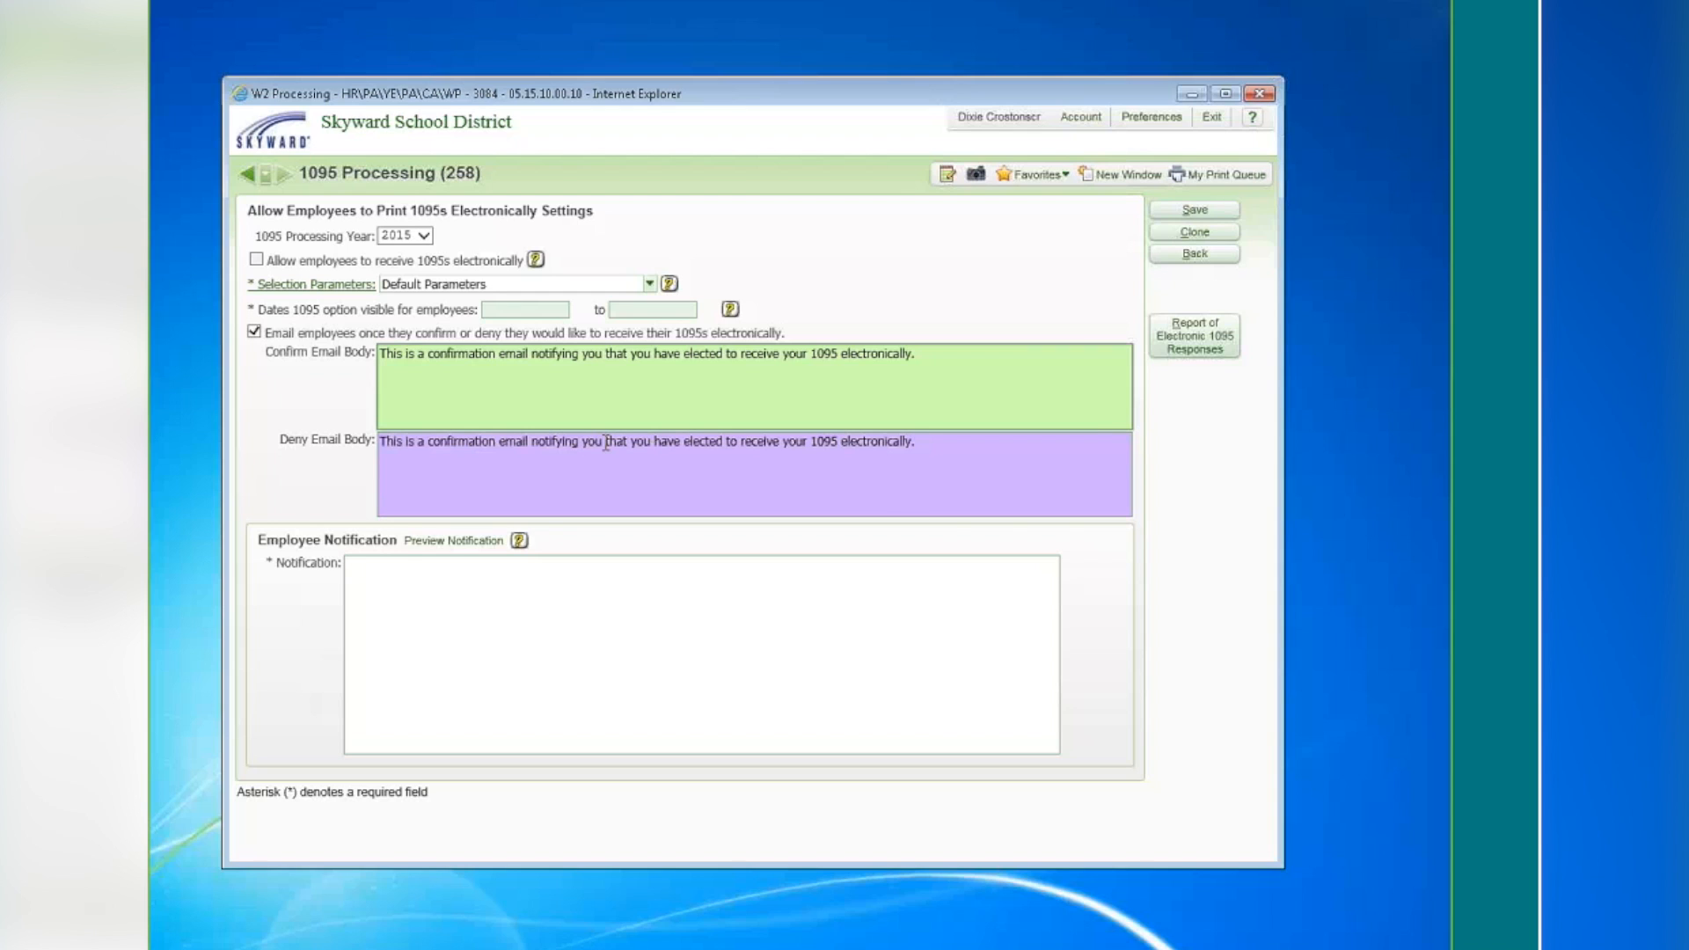
pyautogui.write('not')
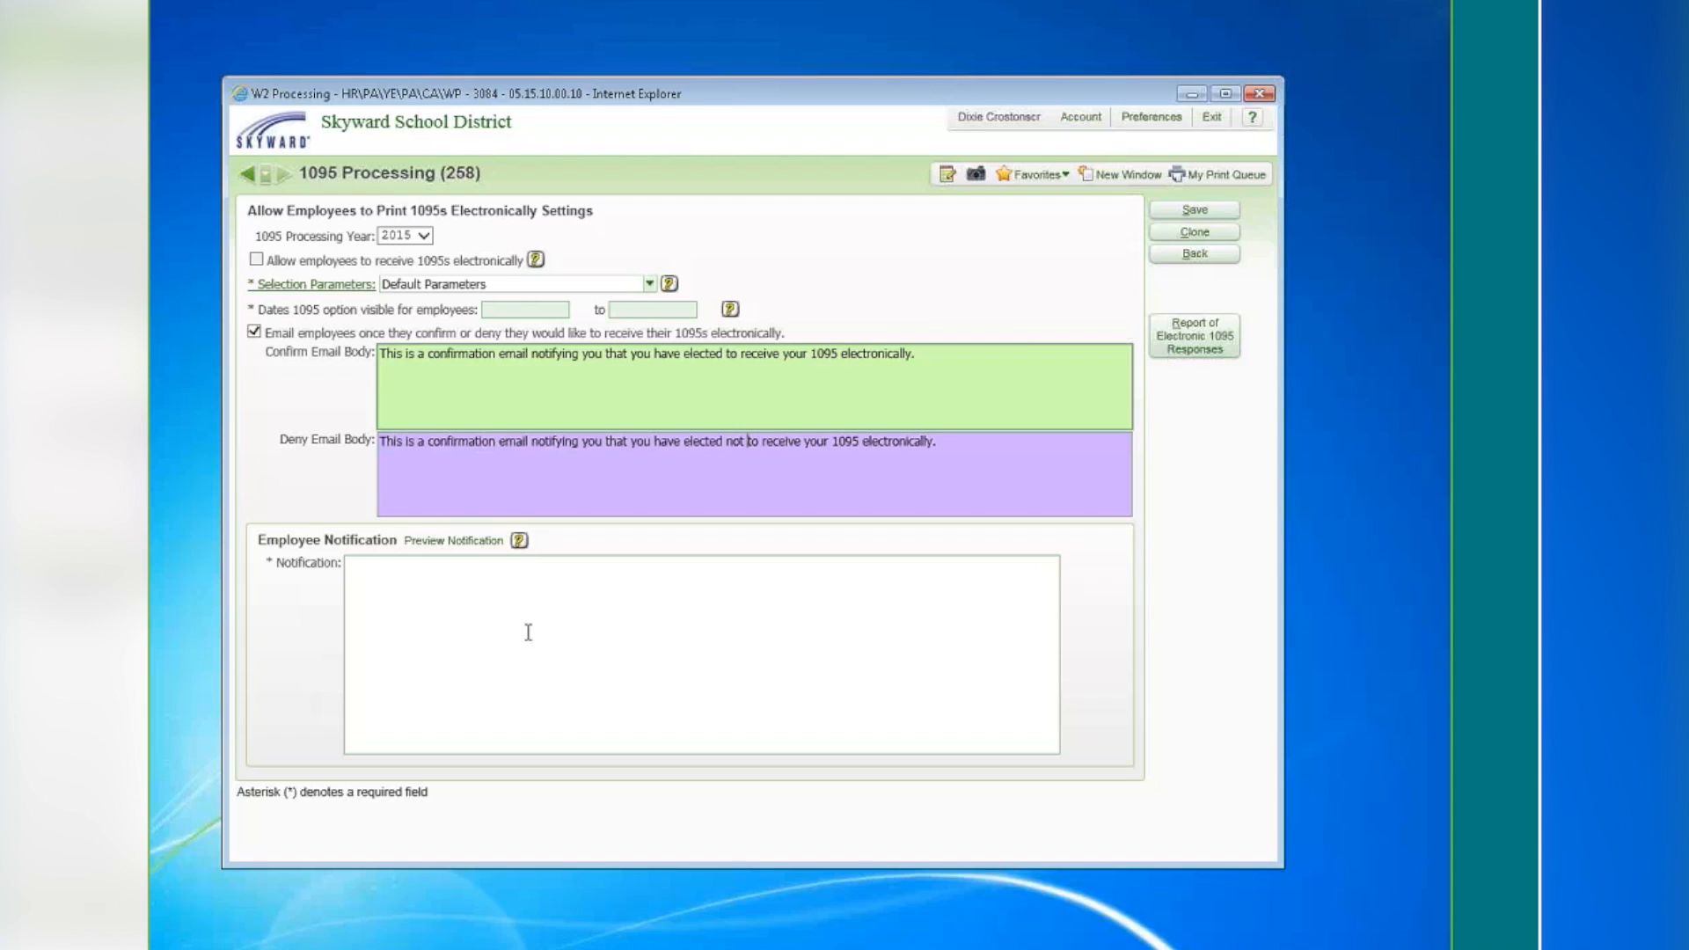
# Preview the employee notification and examine the options for receiving the 2015 Form 1095
pyautogui.click(457, 543)
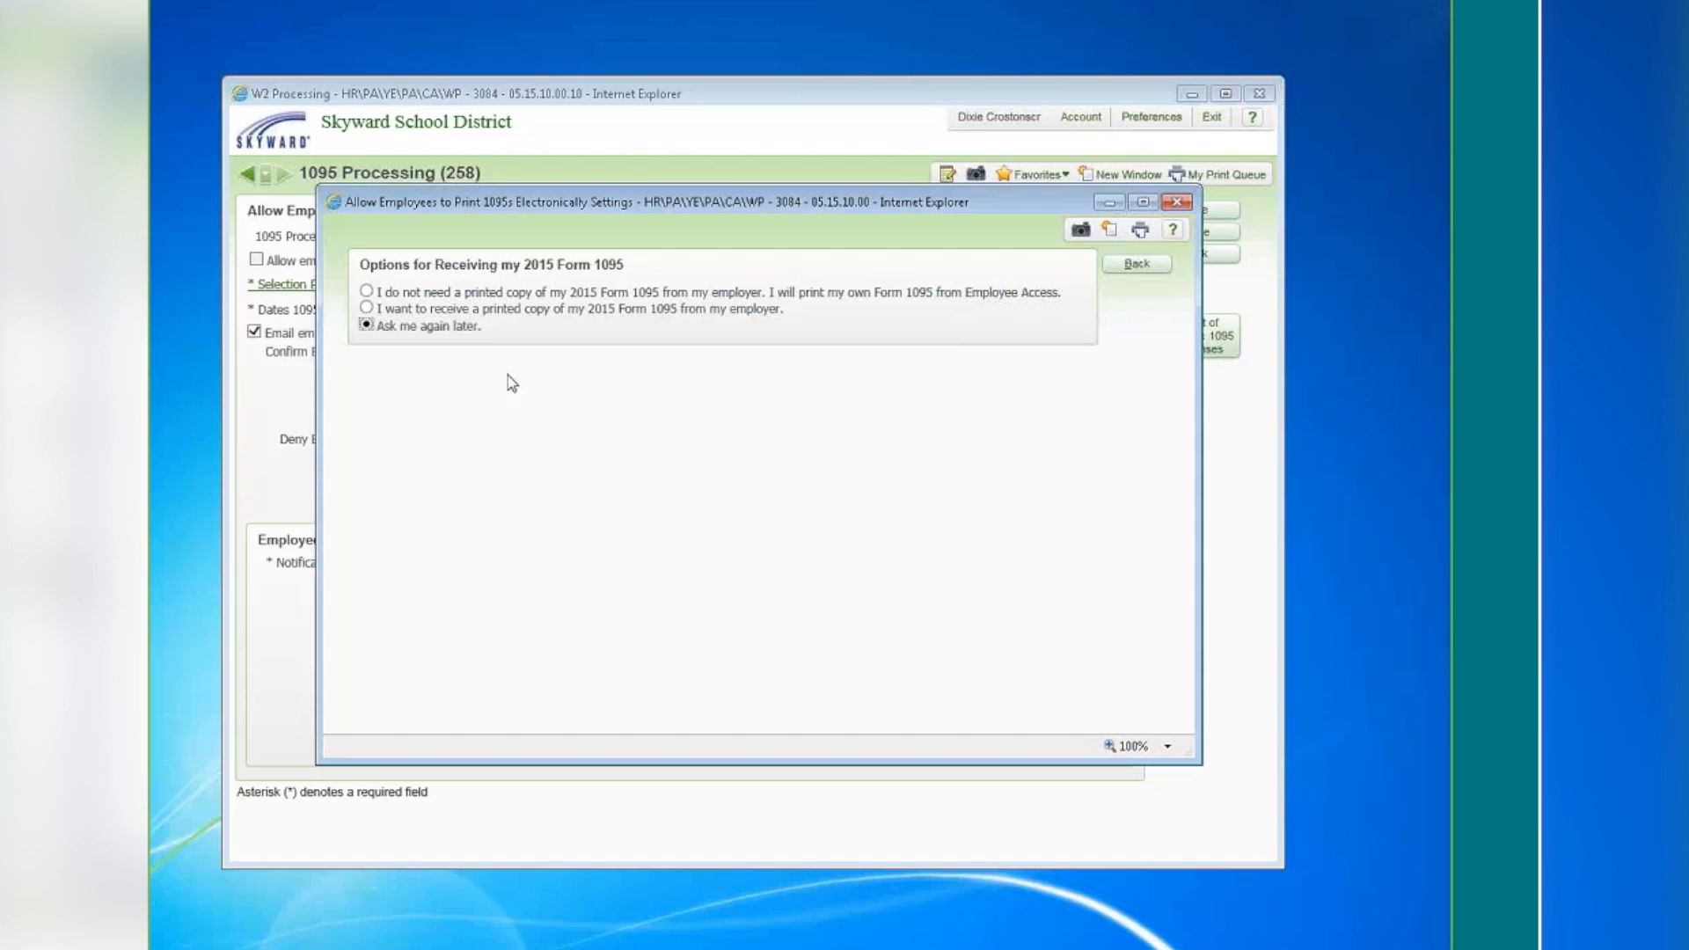
pyautogui.click(368, 308)
pyautogui.click(366, 325)
pyautogui.click(1137, 263)
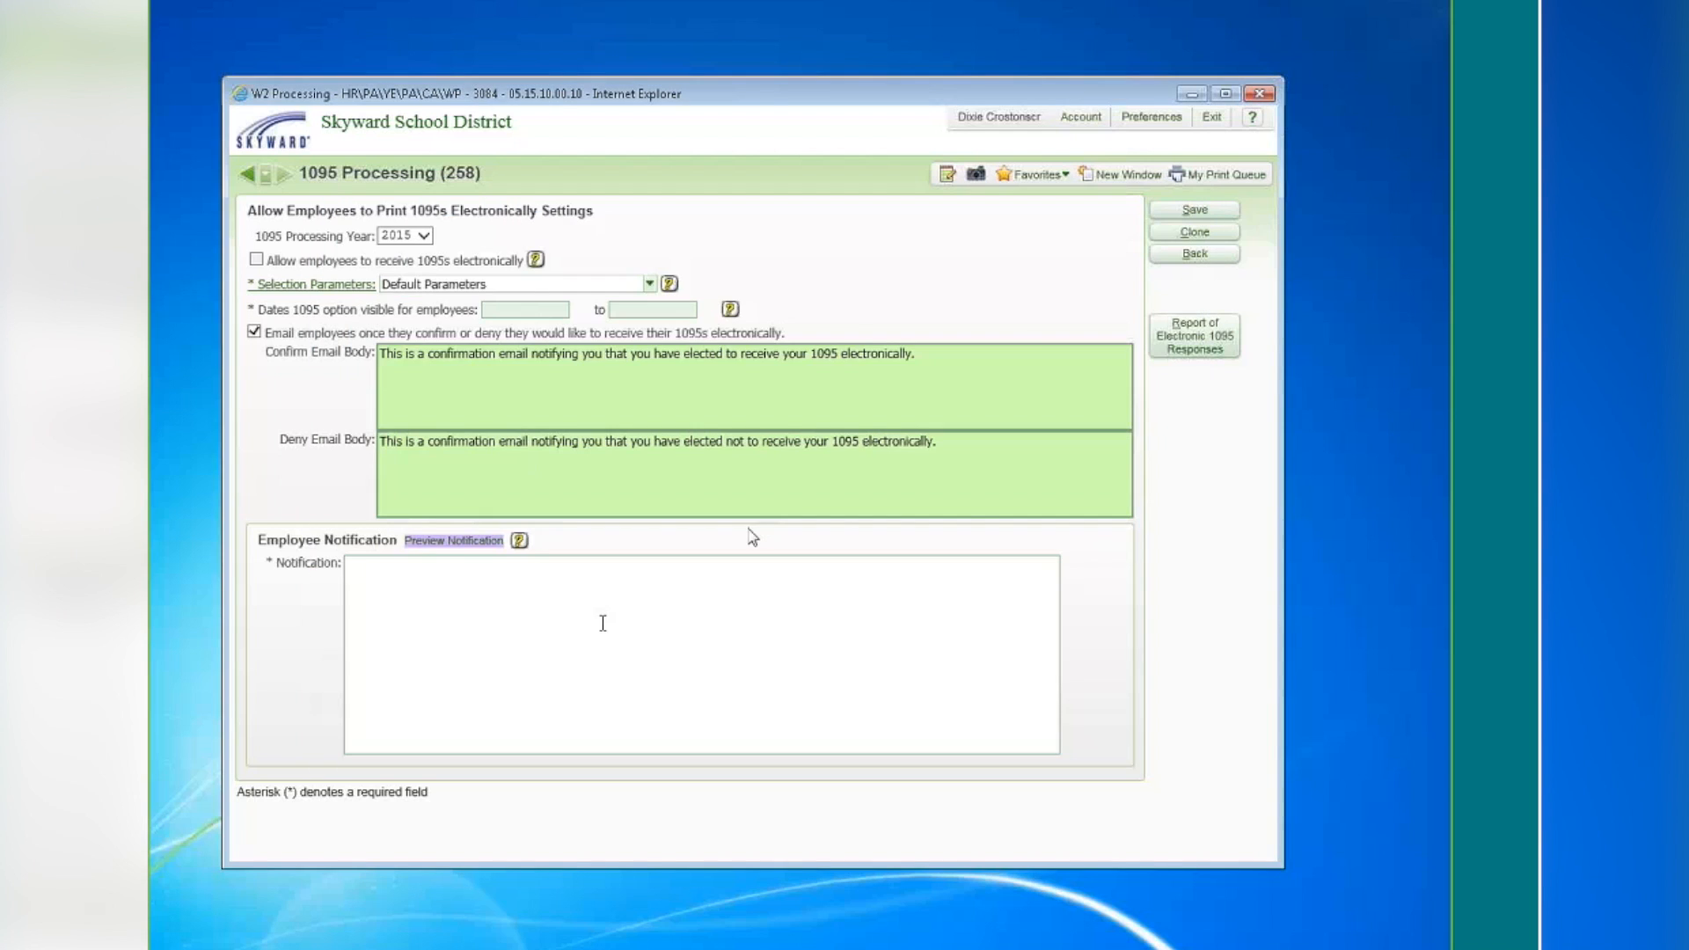
# Enter the employee notification "This is an election for how you would like to receive your 1095 for the year of 2015."
pyautogui.click(456, 622)
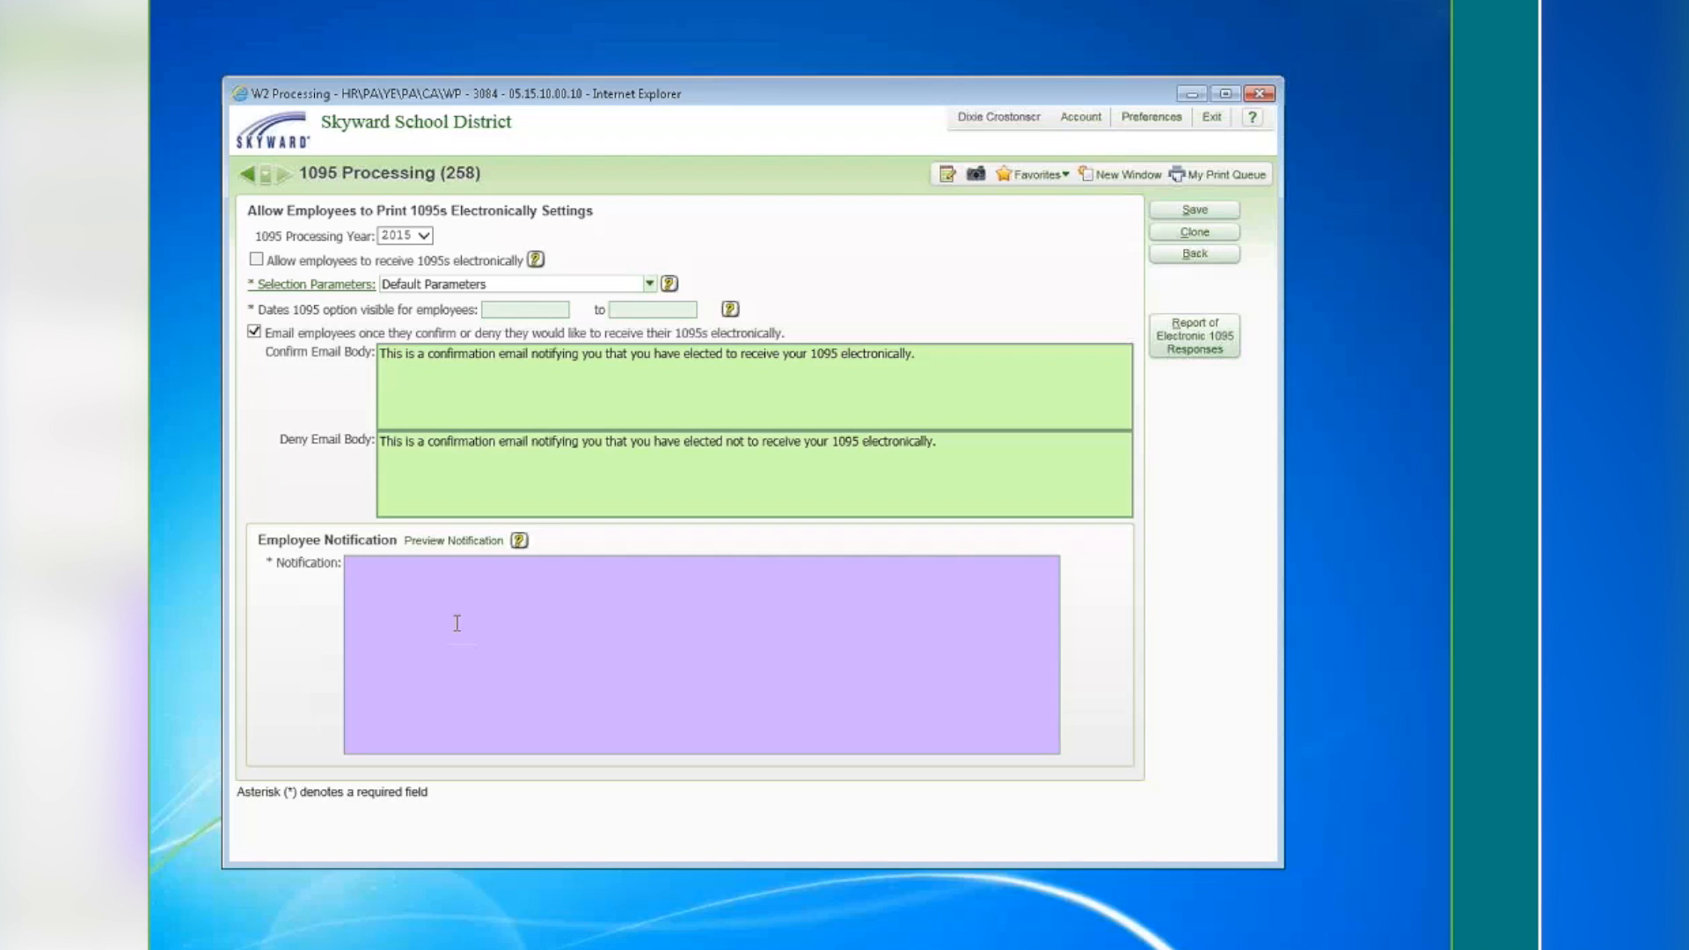
pyautogui.write('This is an election for how you would like to receive your 1095 for the year of 20')
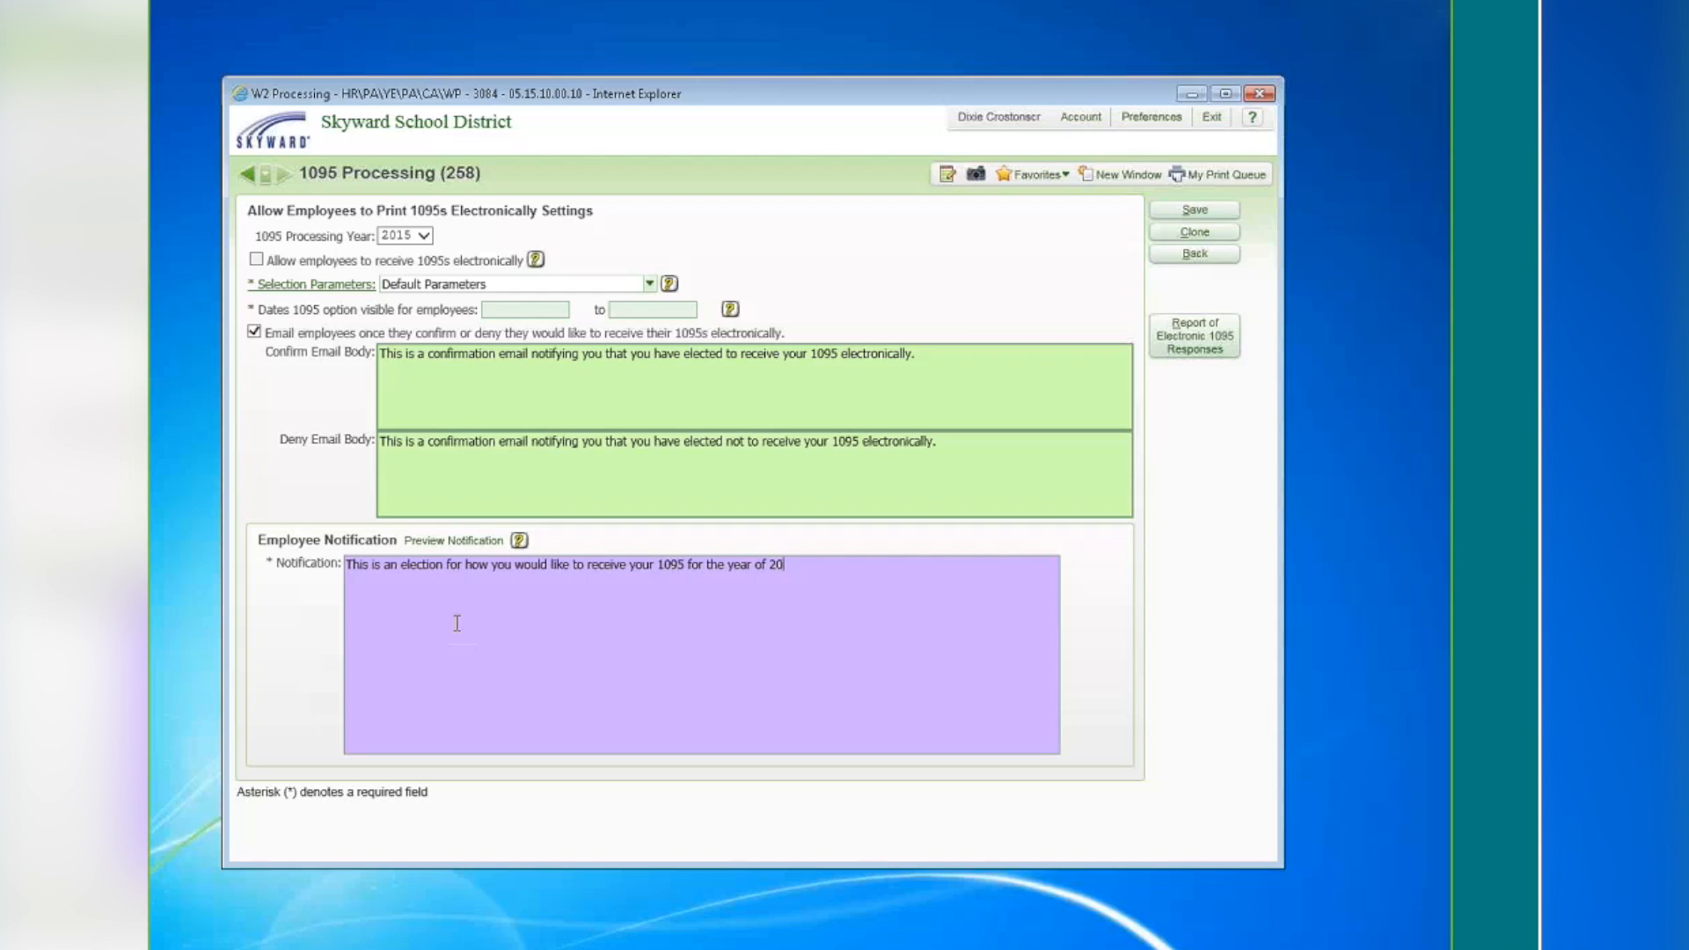
pyautogui.write('15.')
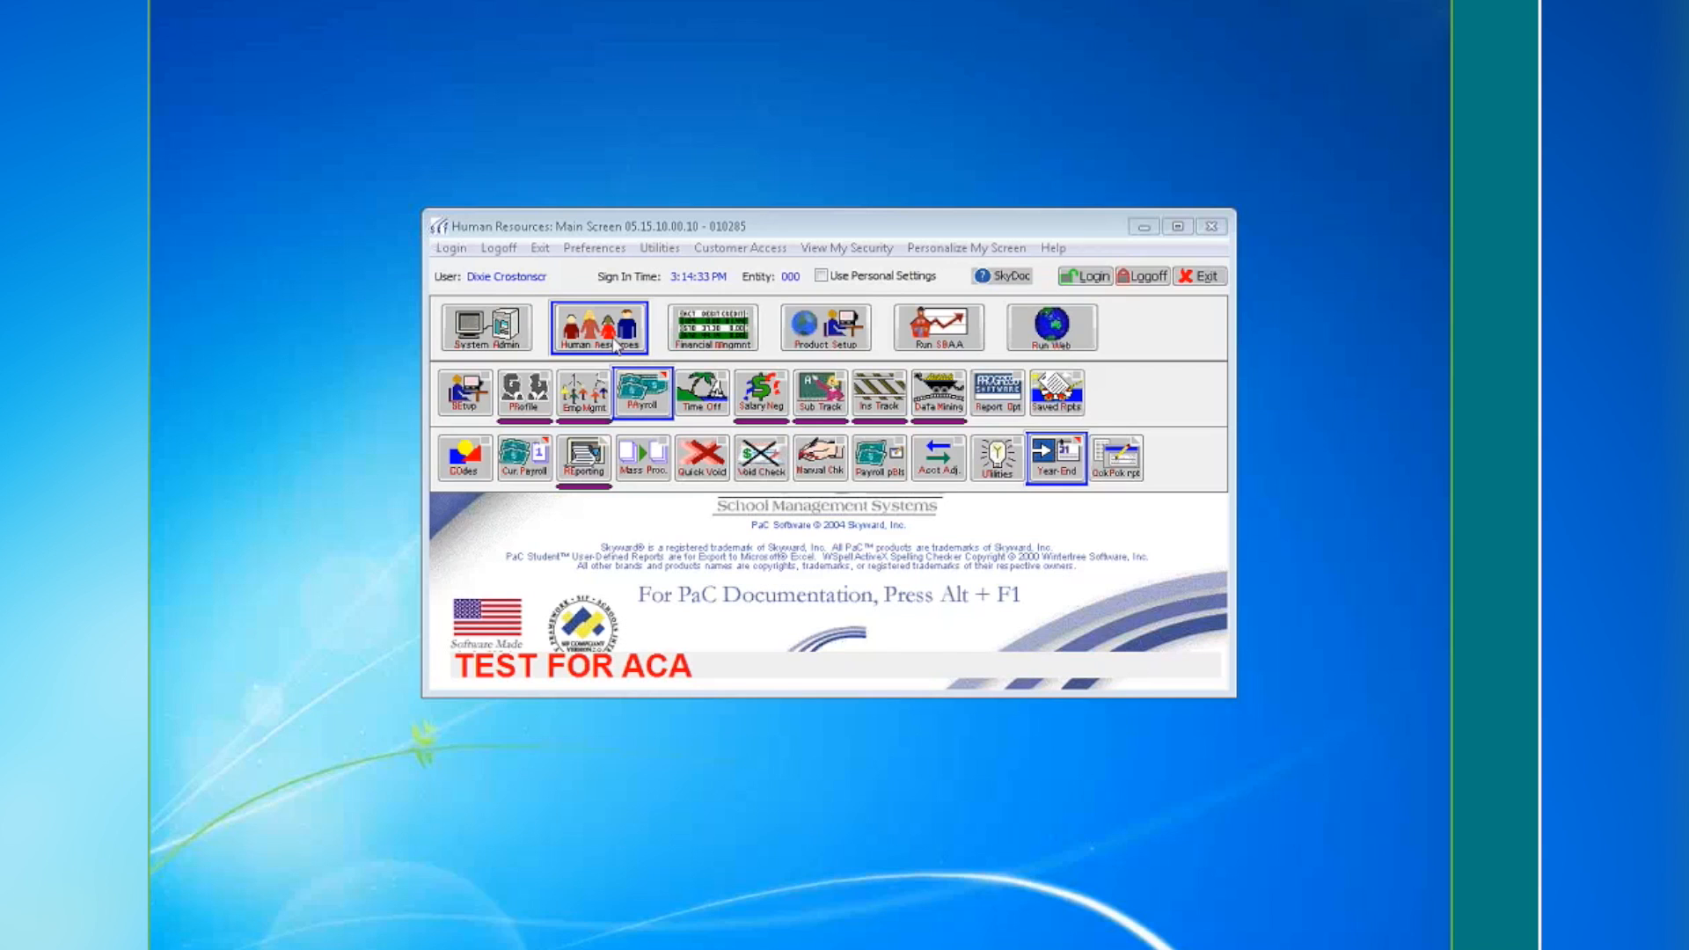
# Return to the Human Resources main screen's year-end payroll options and run 1094C/1095C Processing
pyautogui.click(1044, 473)
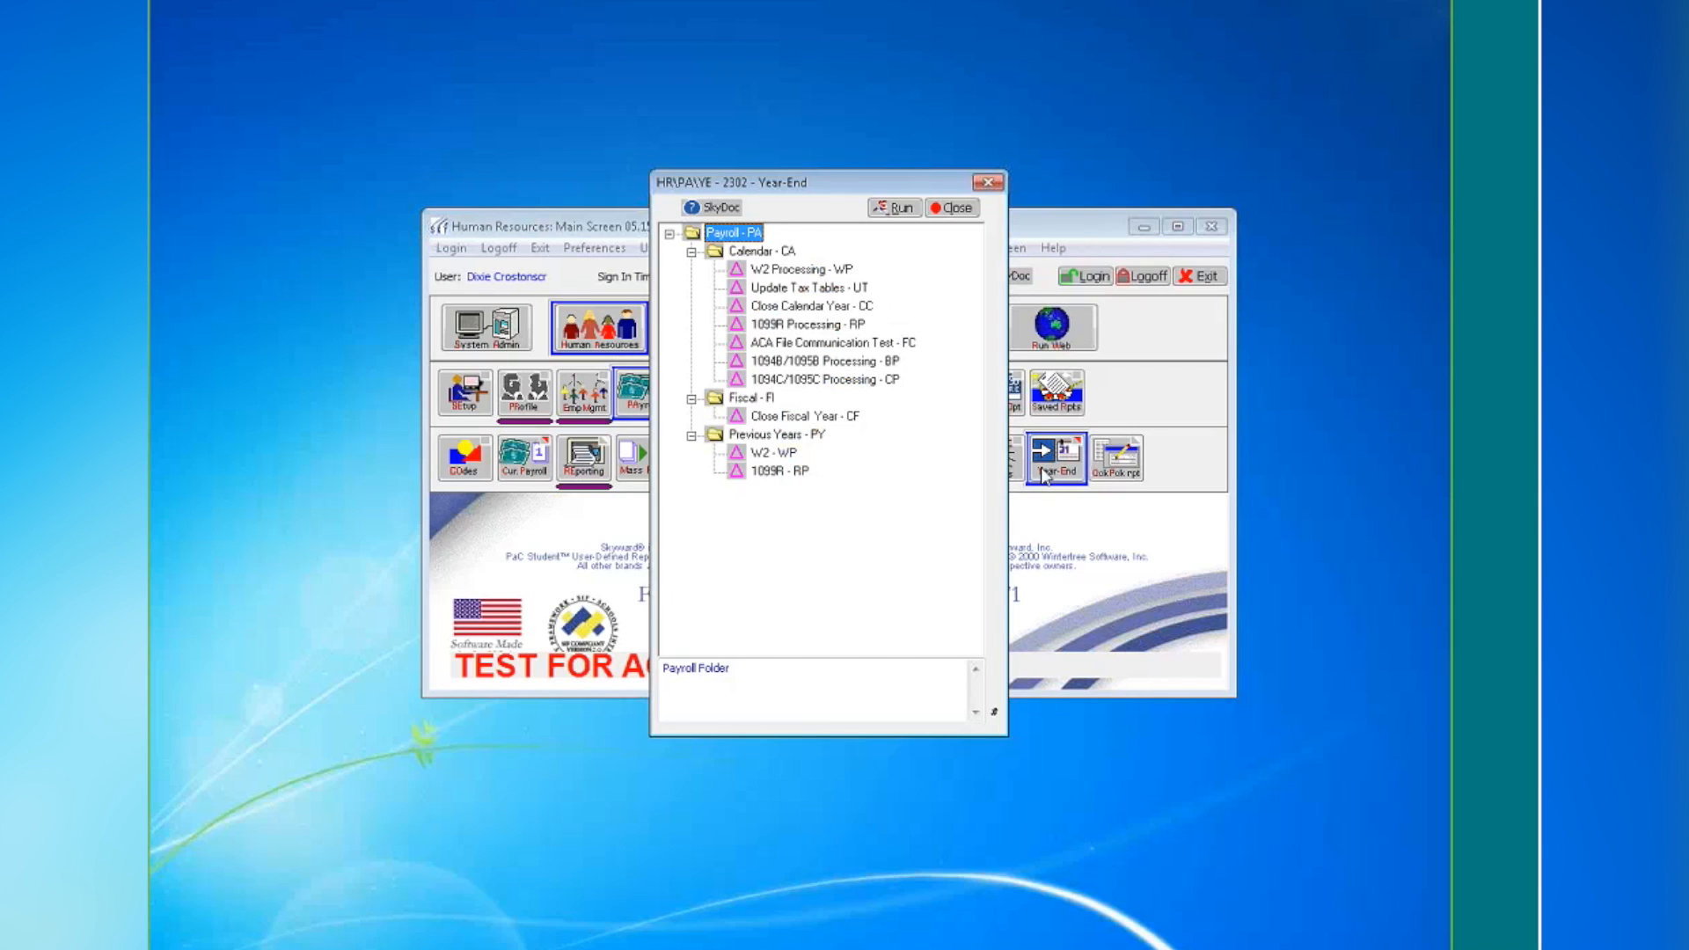
pyautogui.click(834, 383)
pyautogui.click(893, 208)
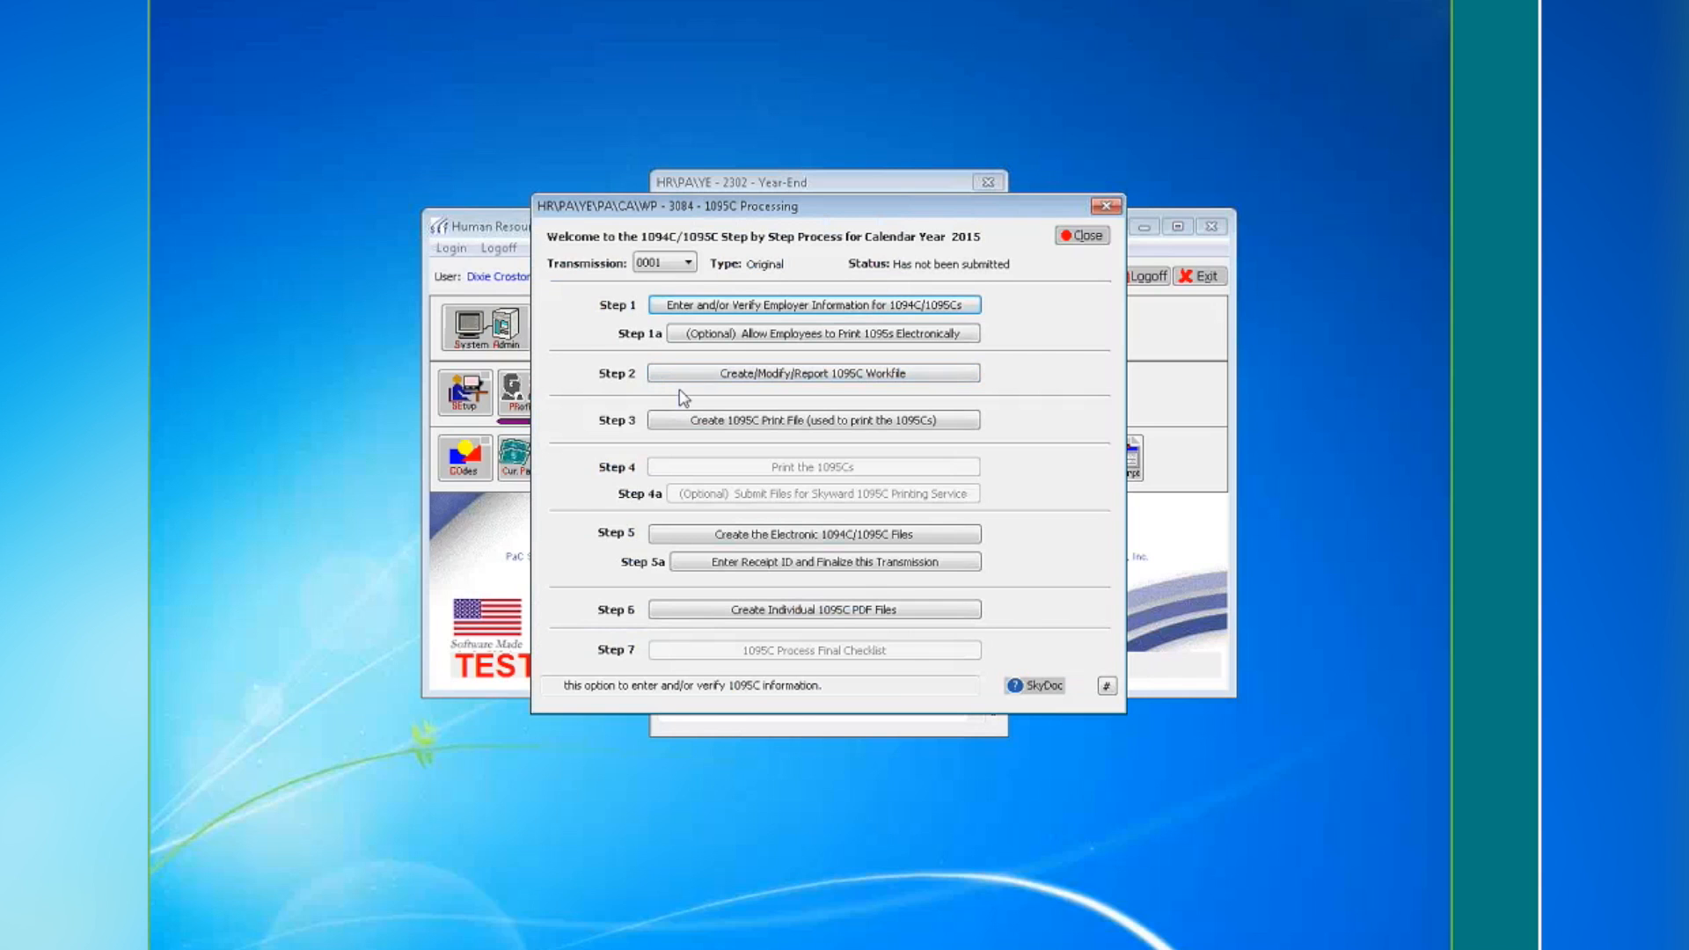
# Start recreating the 1095C workfile and agree to remove the existing workfile, print file and electronic files
pyautogui.click(727, 380)
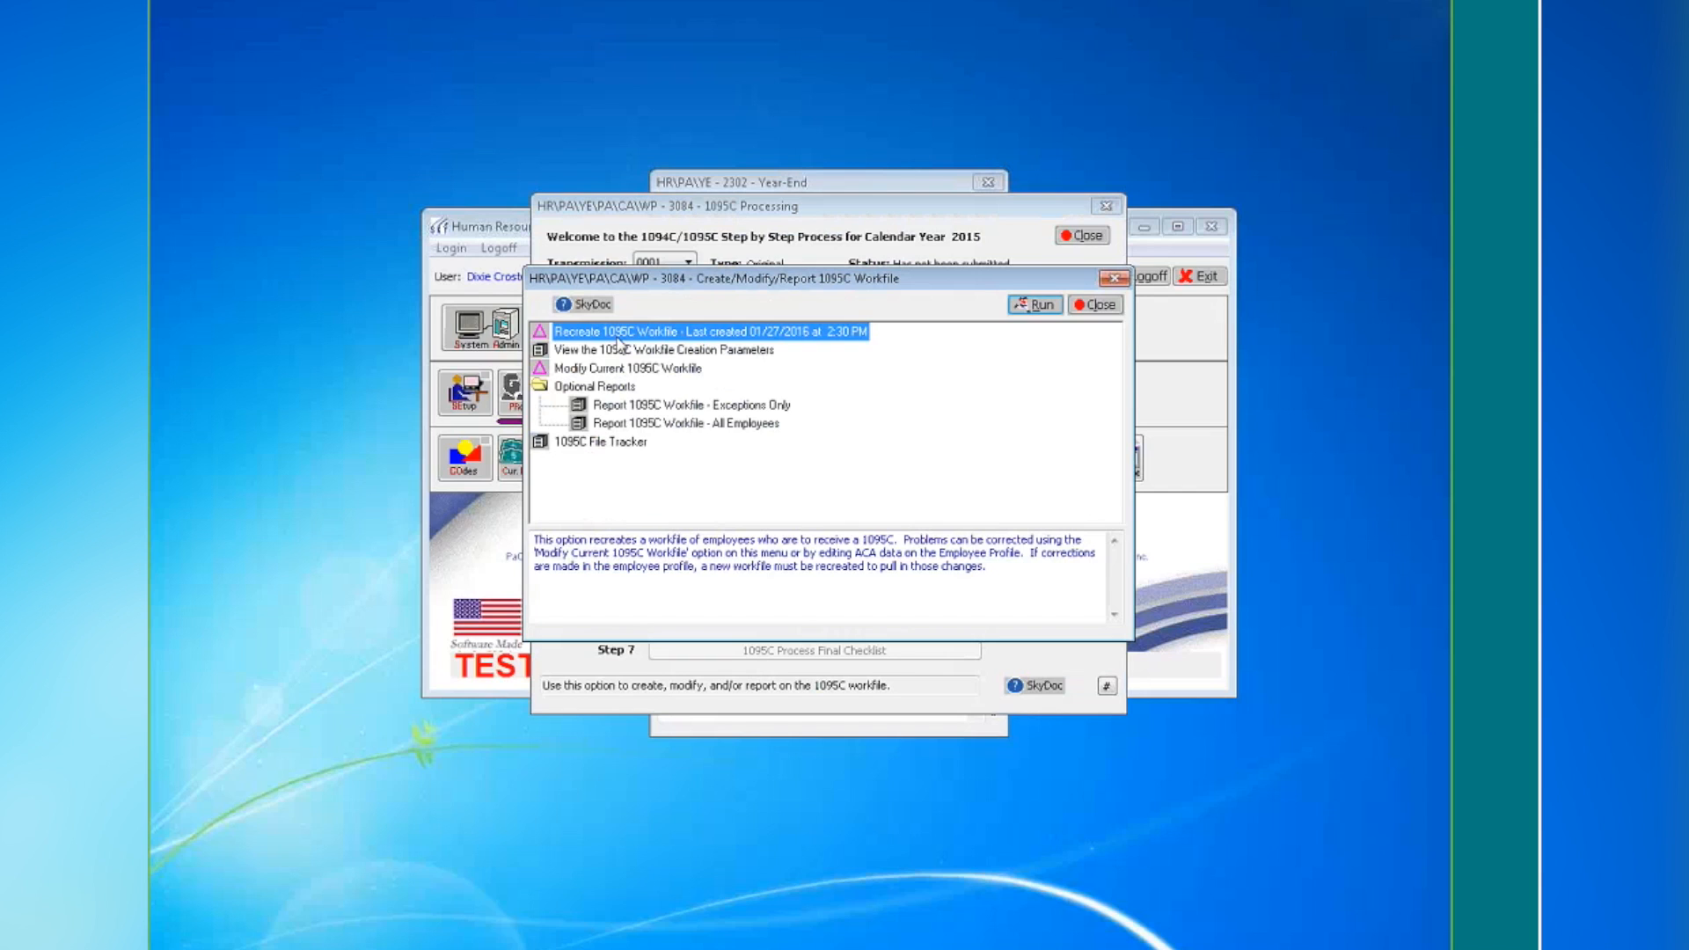
pyautogui.click(1028, 306)
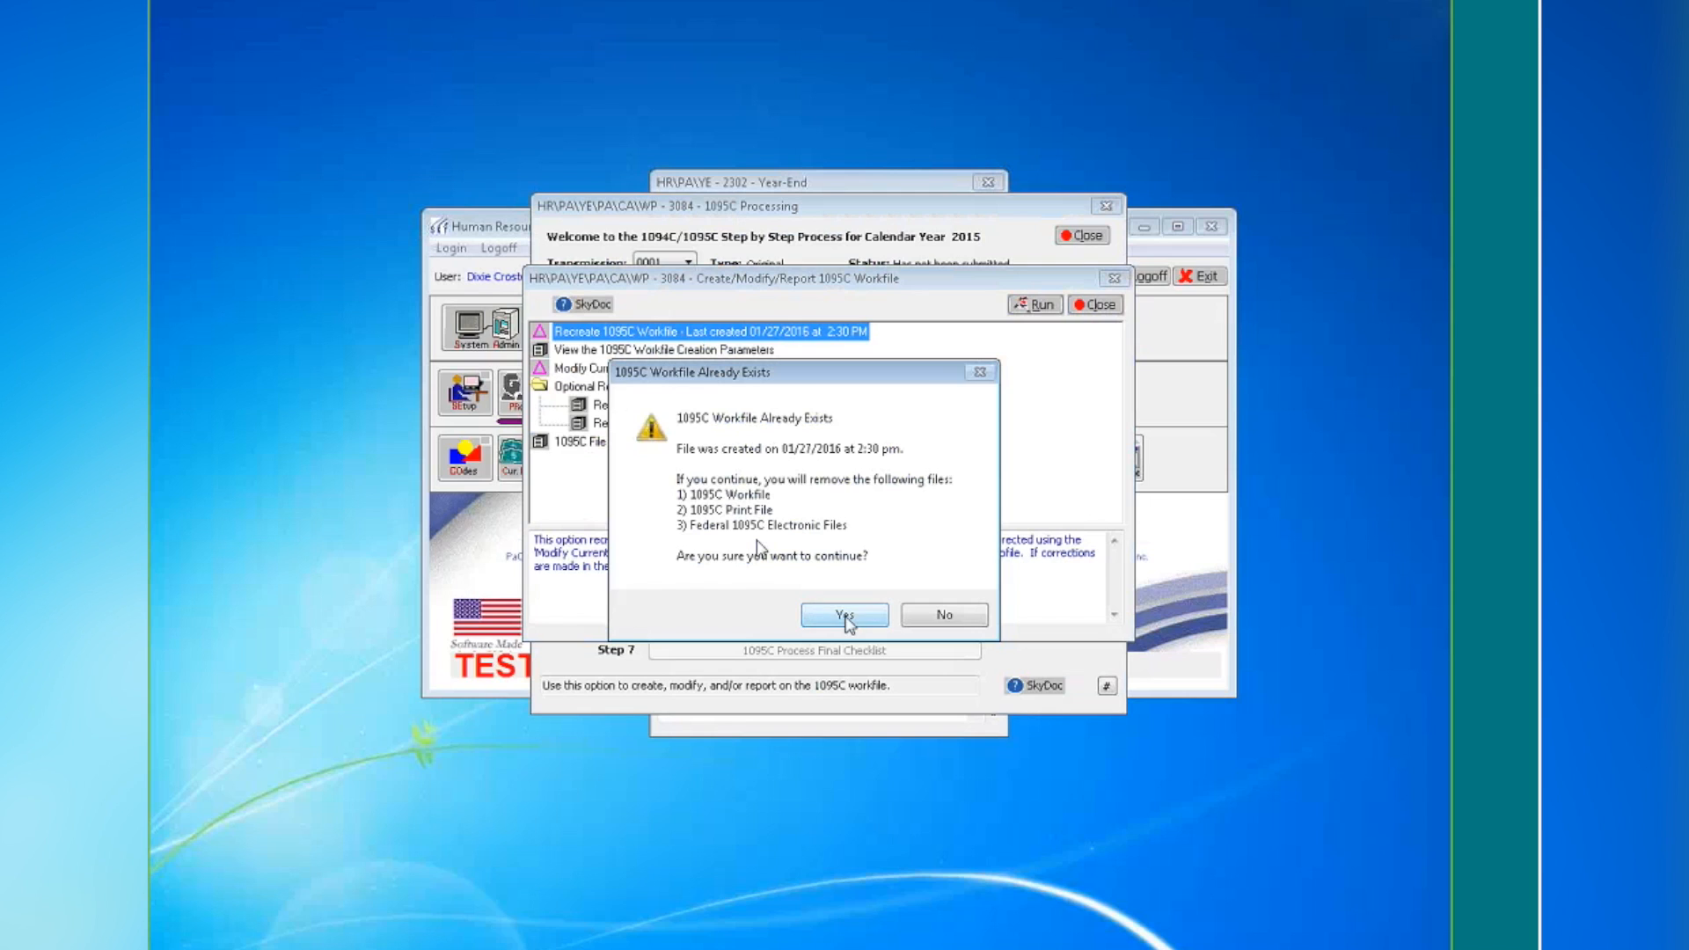
pyautogui.click(844, 614)
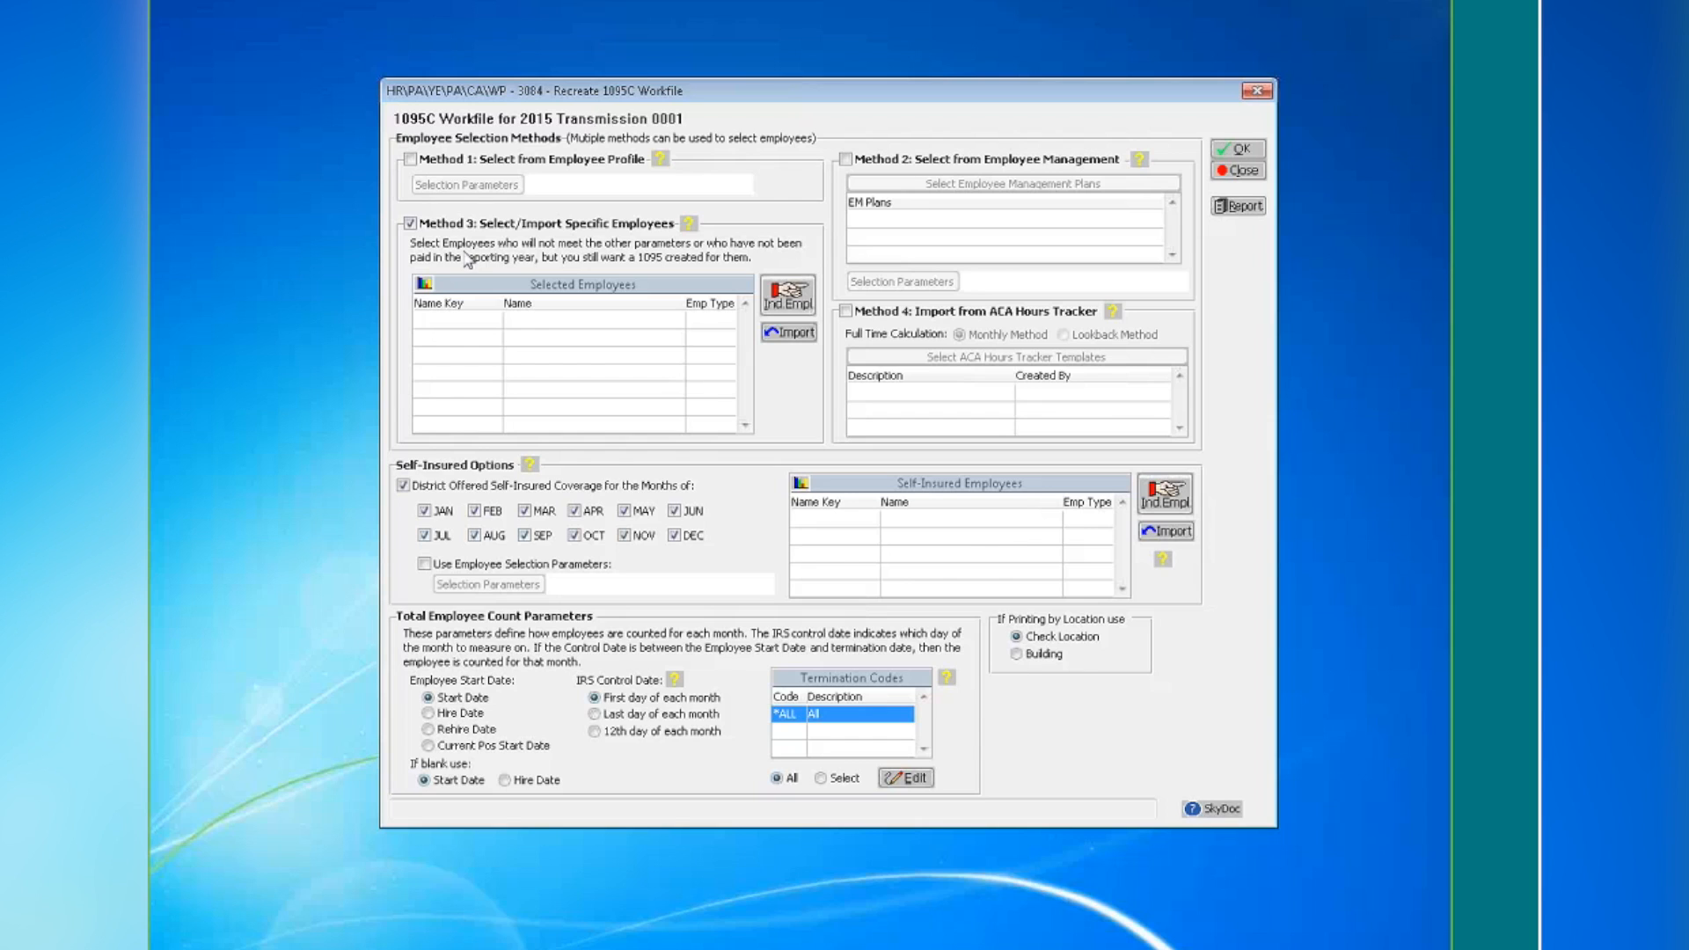
# Enable Method 1 employee profile selection, review its code types, and accept the selection parameters with all codes included
pyautogui.click(410, 159)
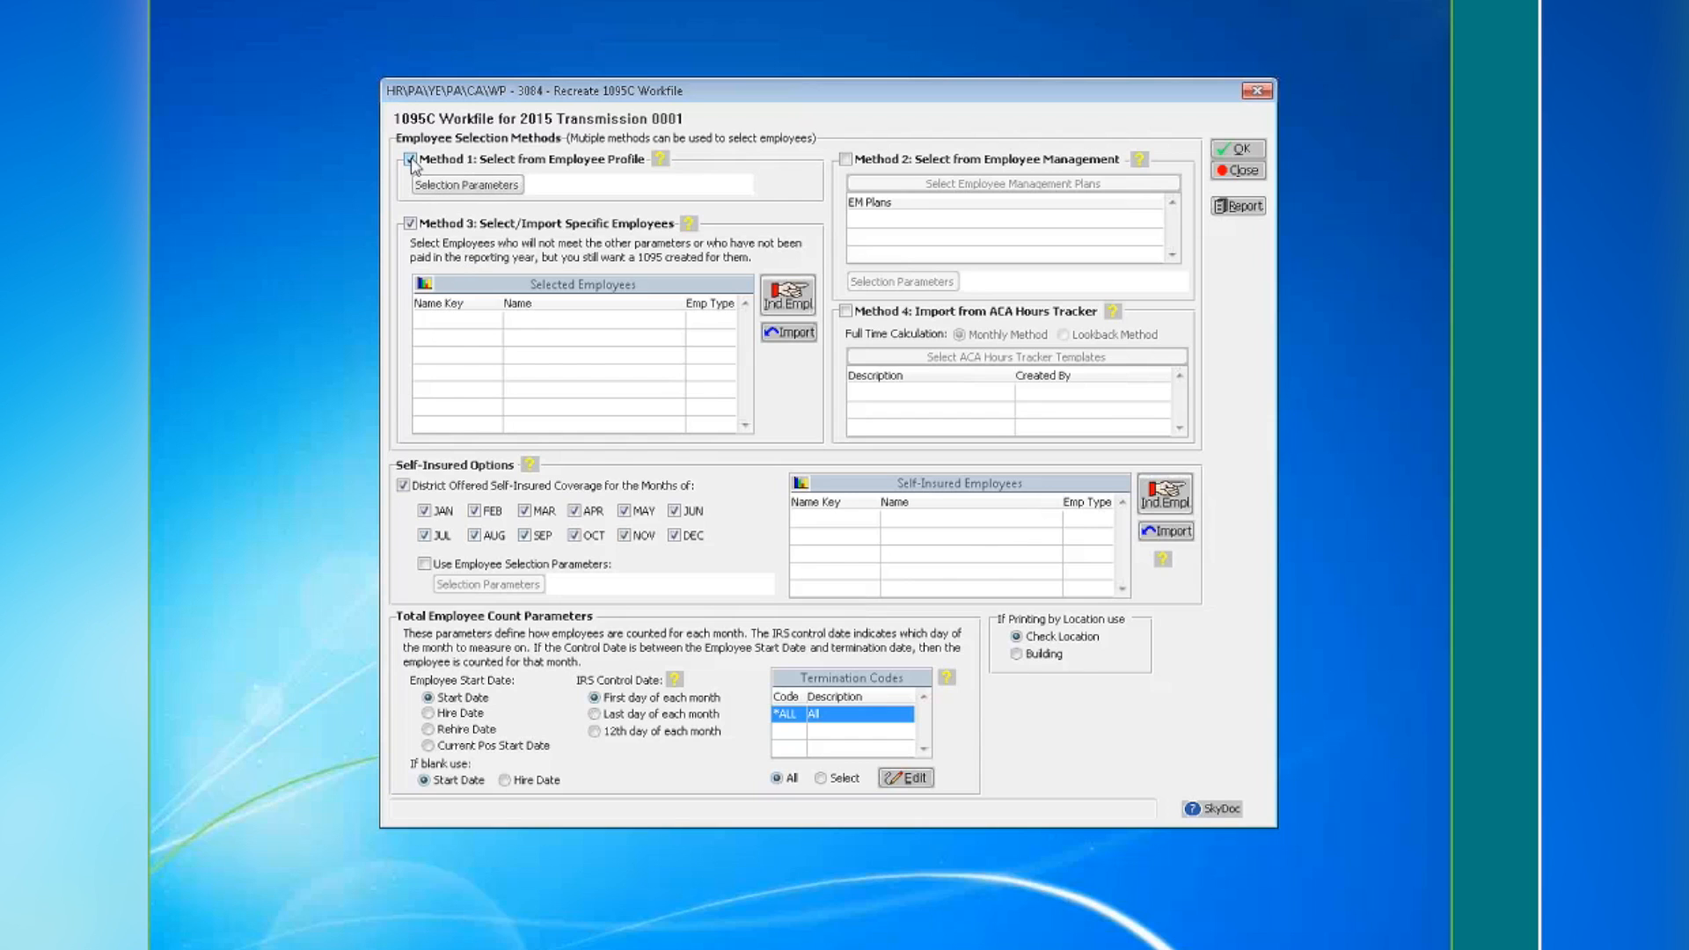
pyautogui.click(475, 187)
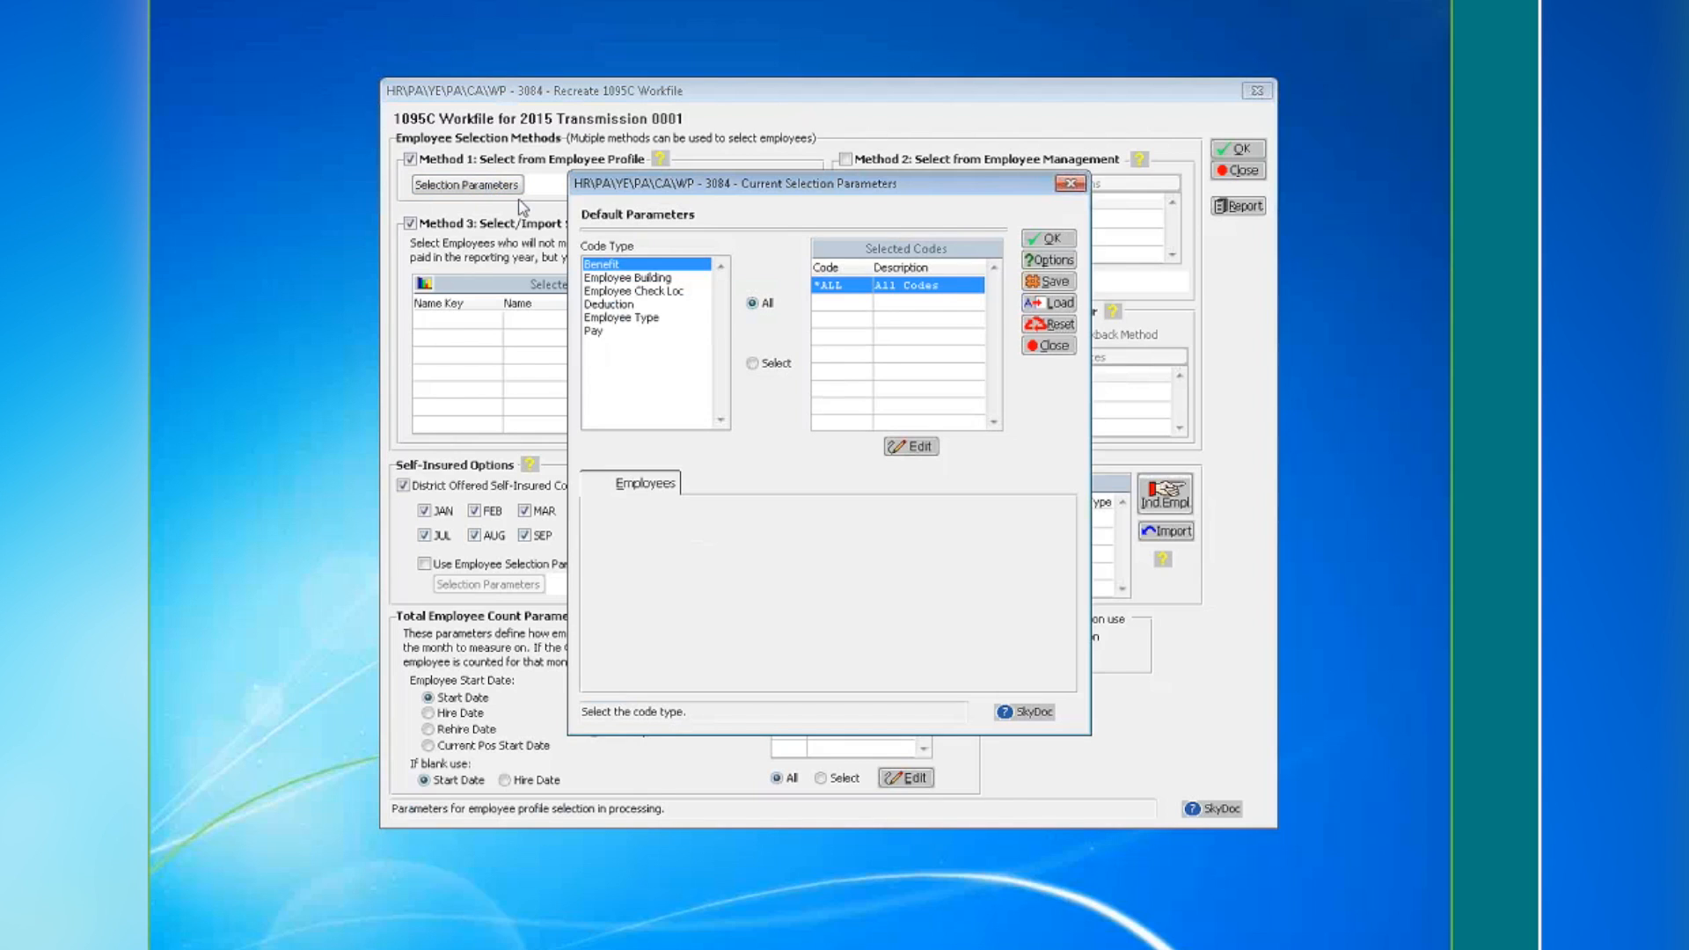
pyautogui.press('Down')
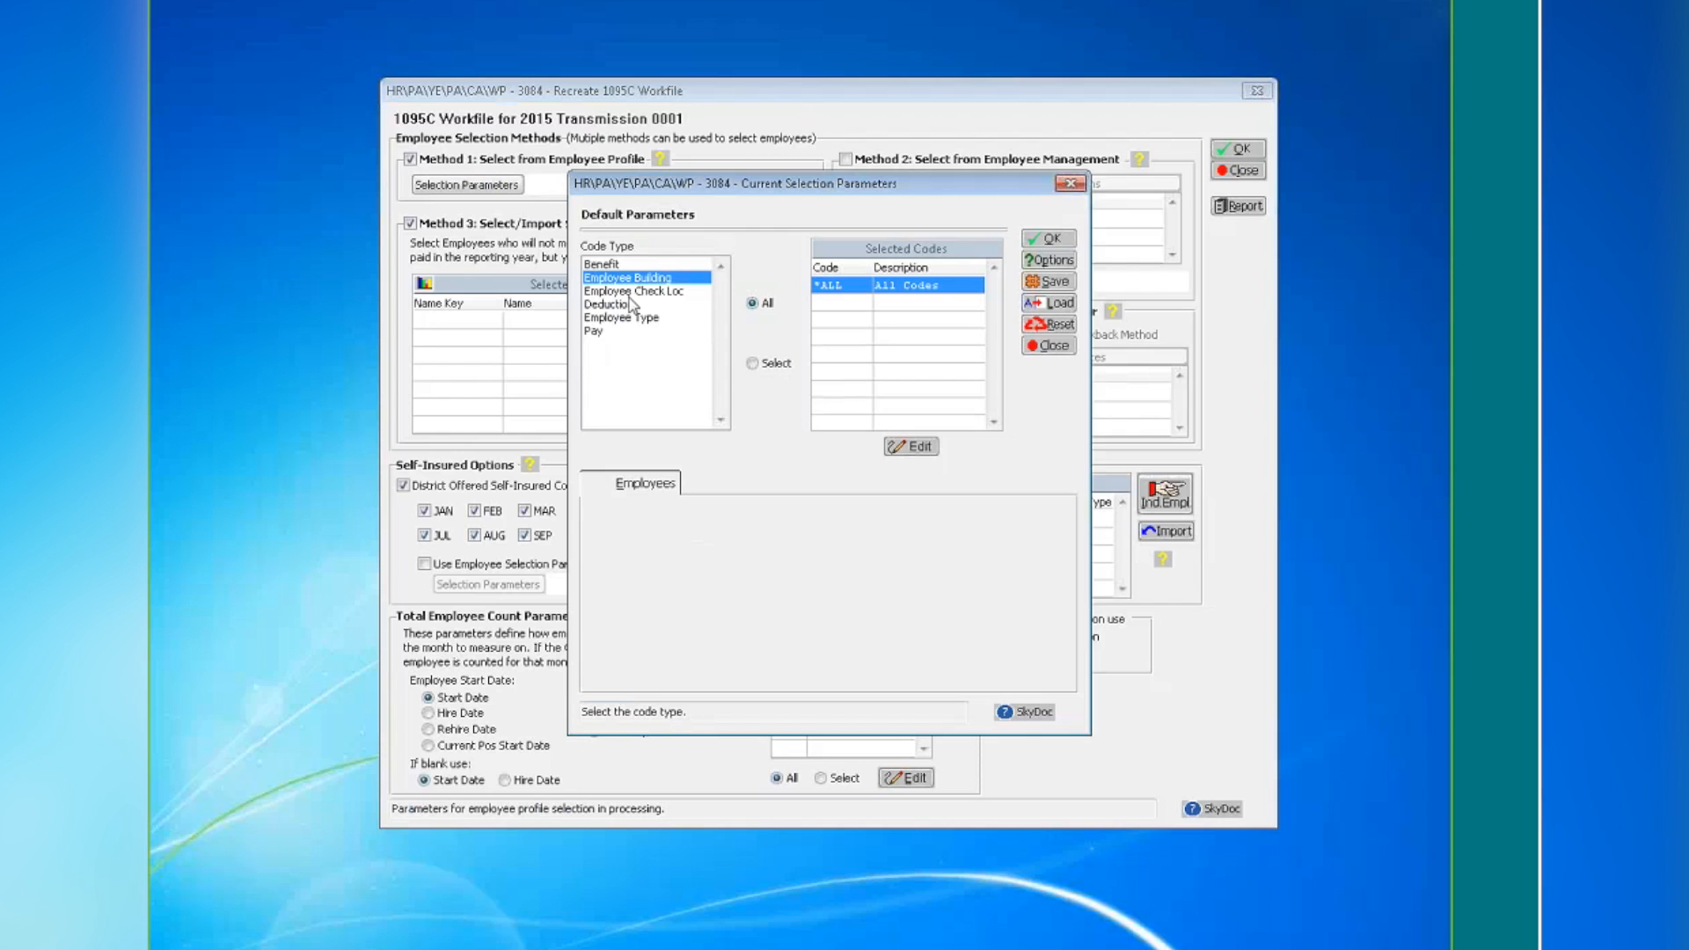
pyautogui.click(616, 317)
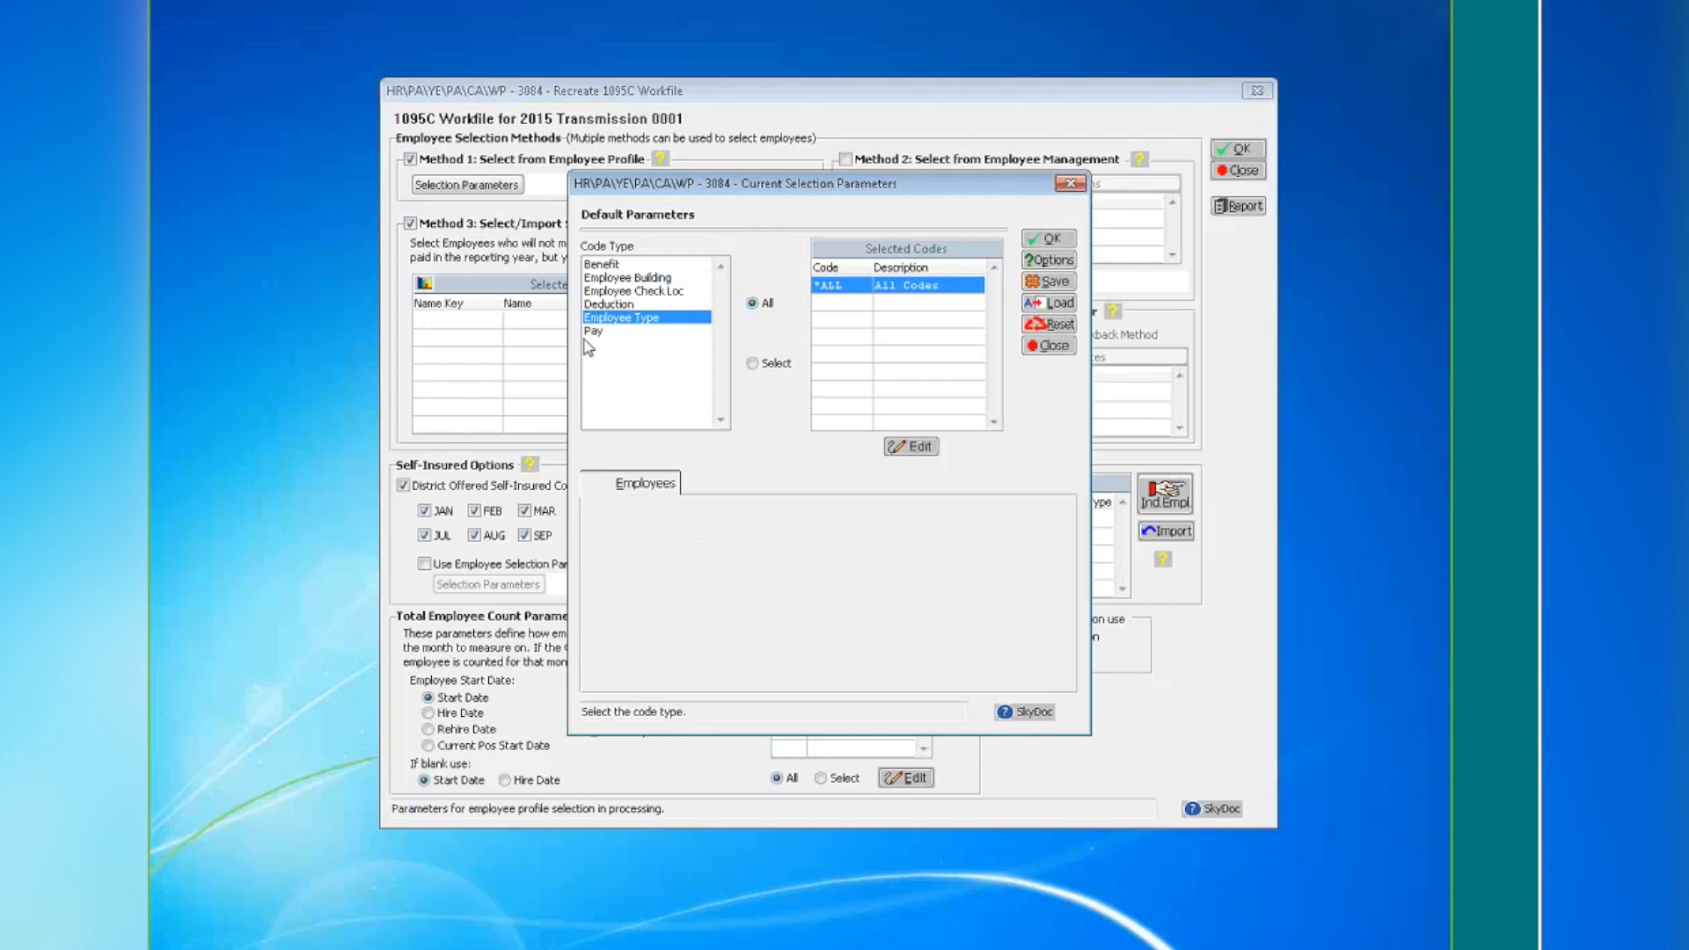
pyautogui.click(614, 303)
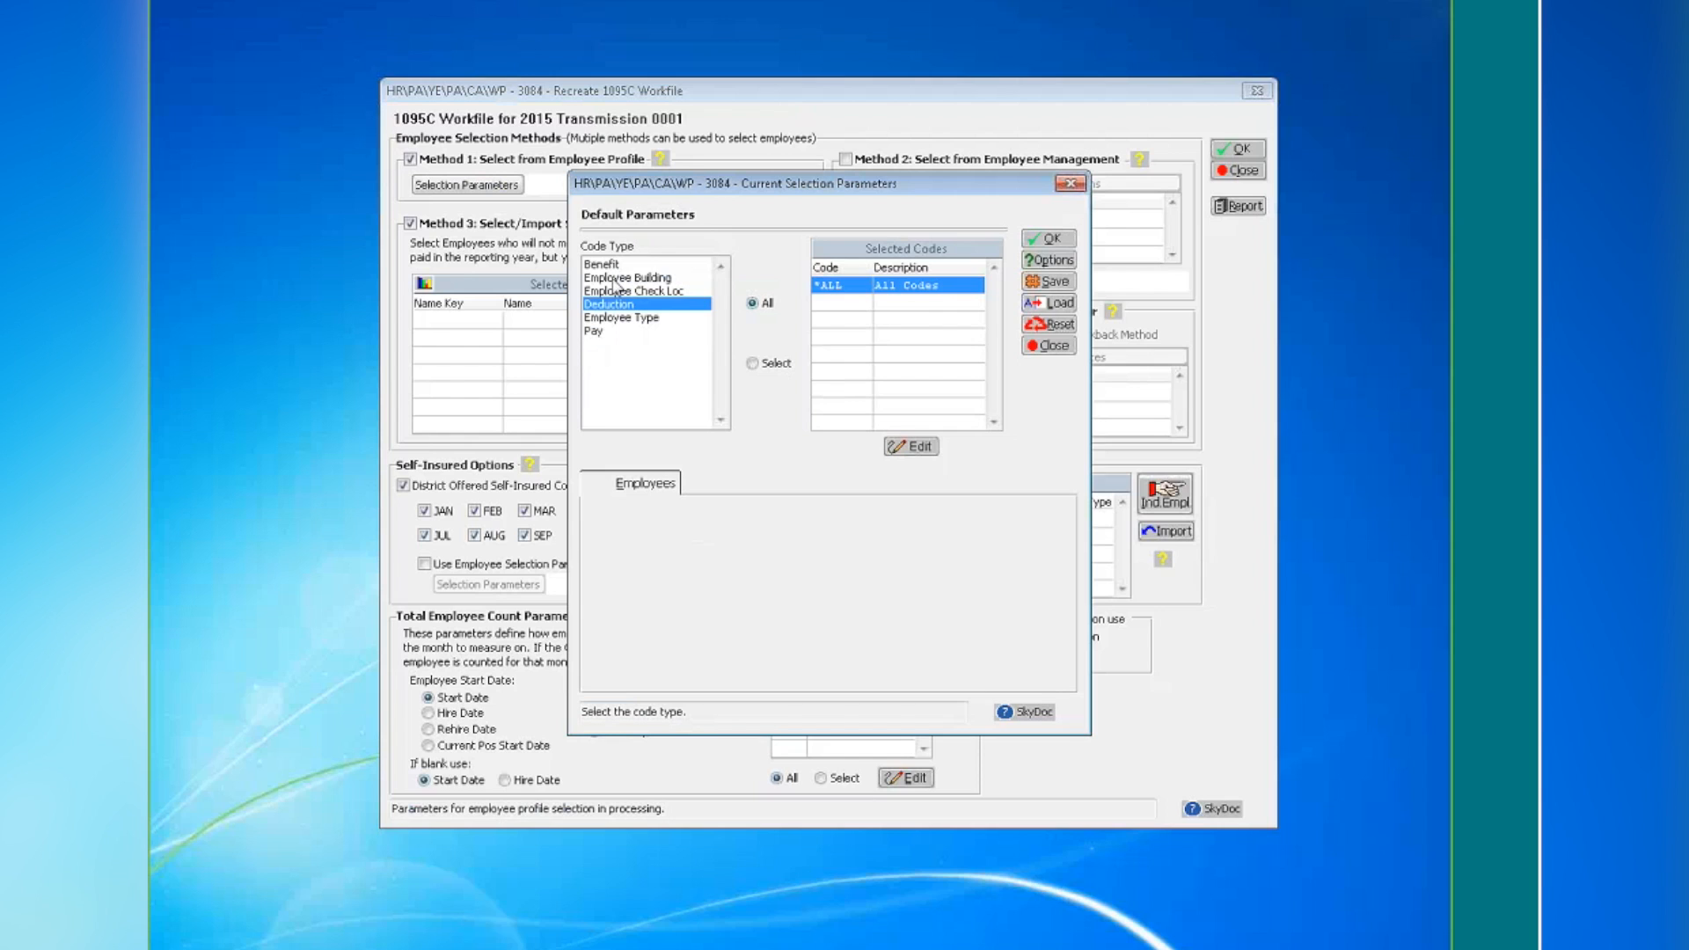
pyautogui.click(613, 265)
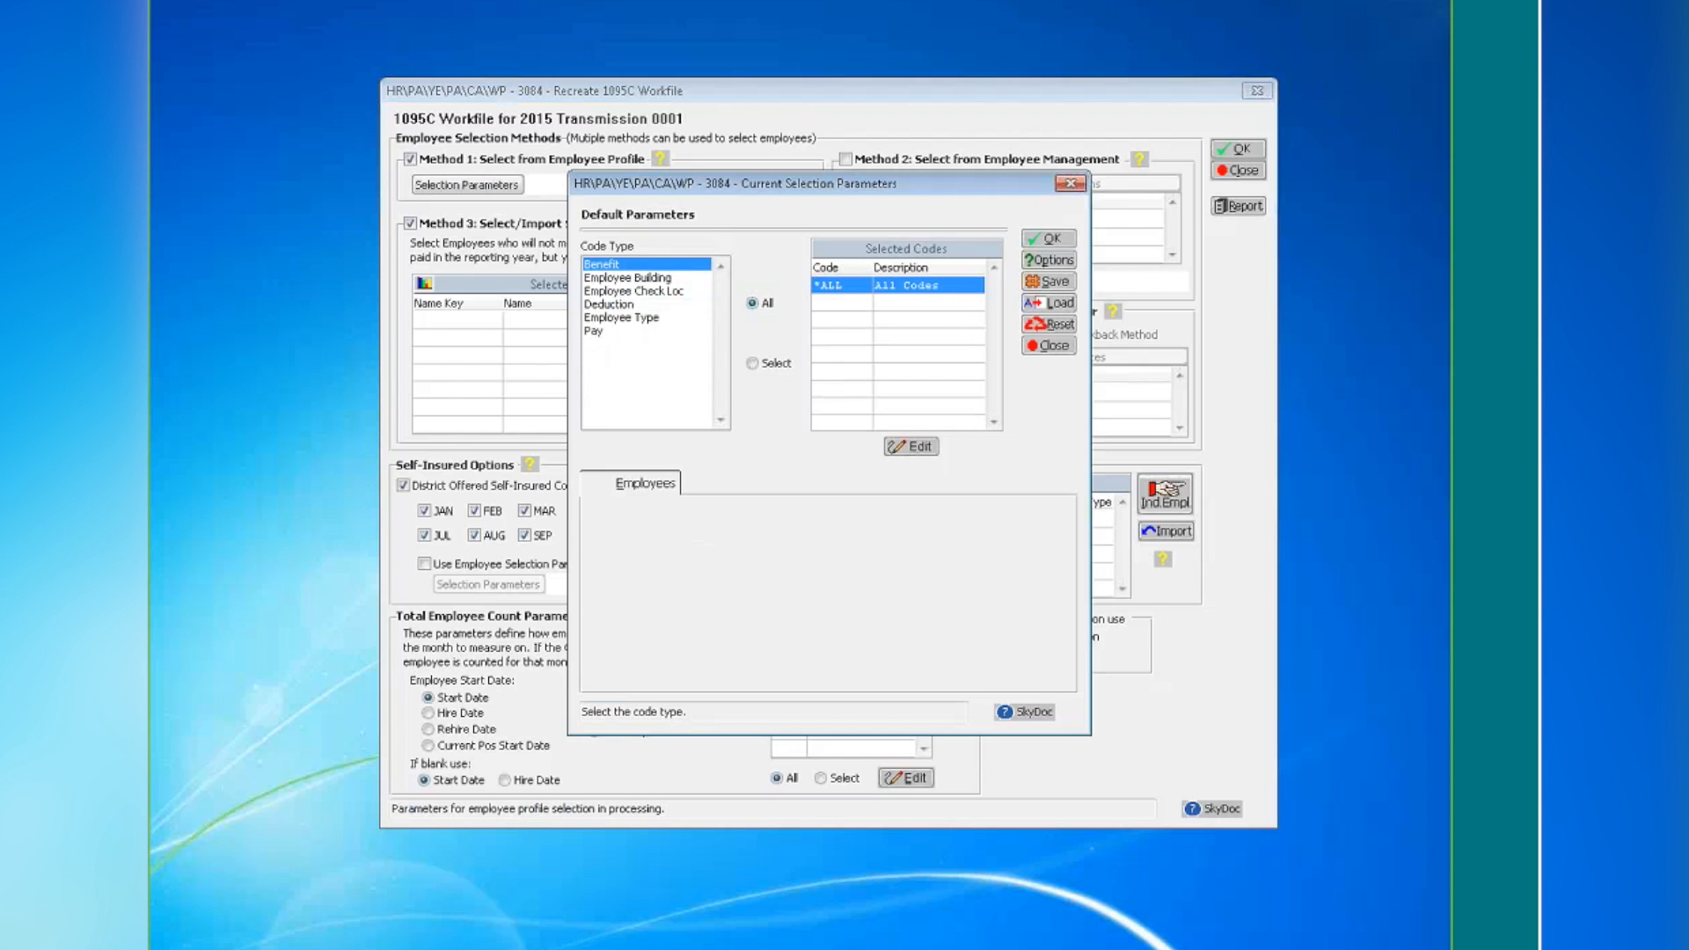
pyautogui.click(1048, 238)
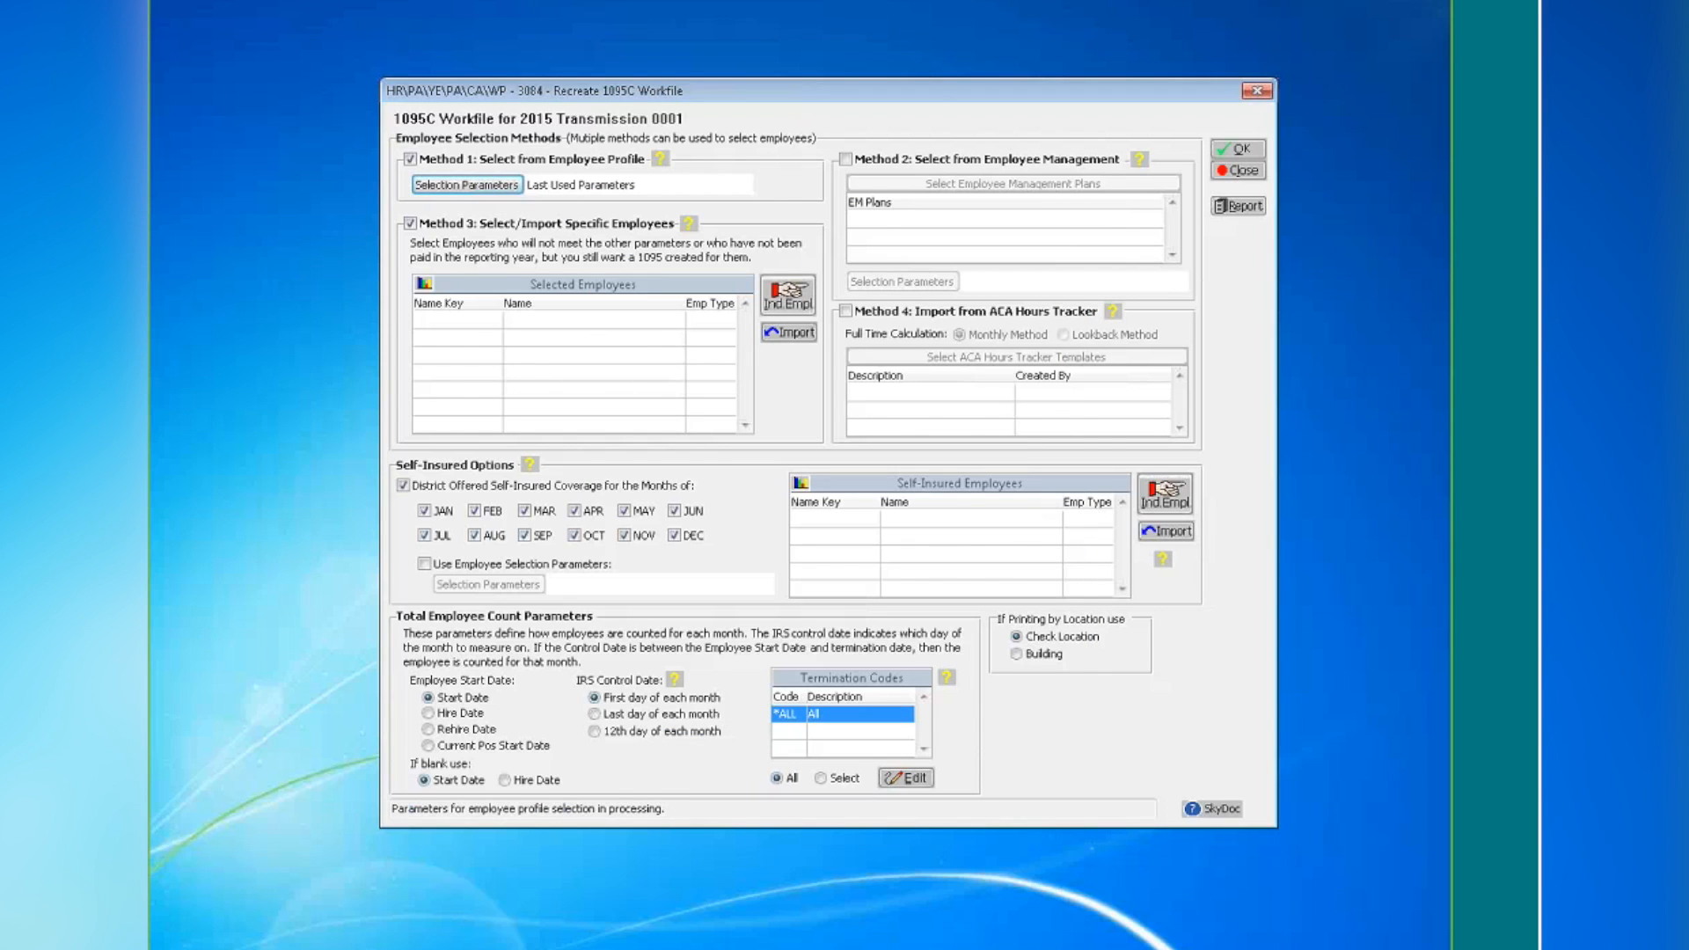
# Look over the Employee Management plans available under Method 2 and leave that method unused
pyautogui.click(882, 170)
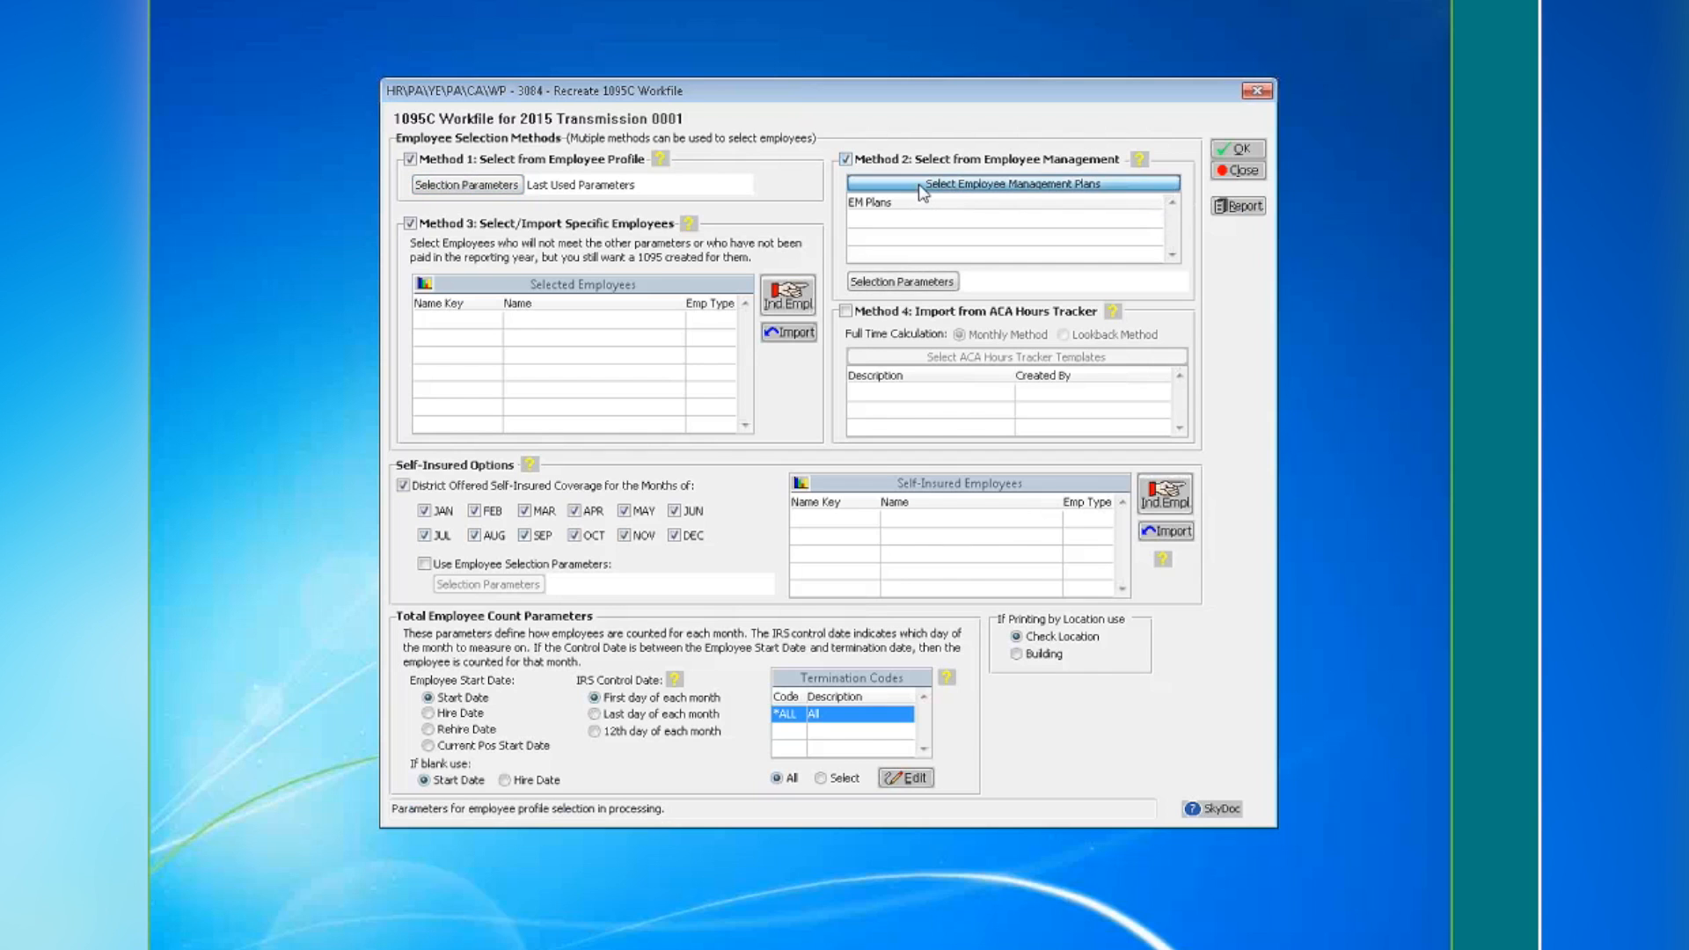
pyautogui.click(922, 186)
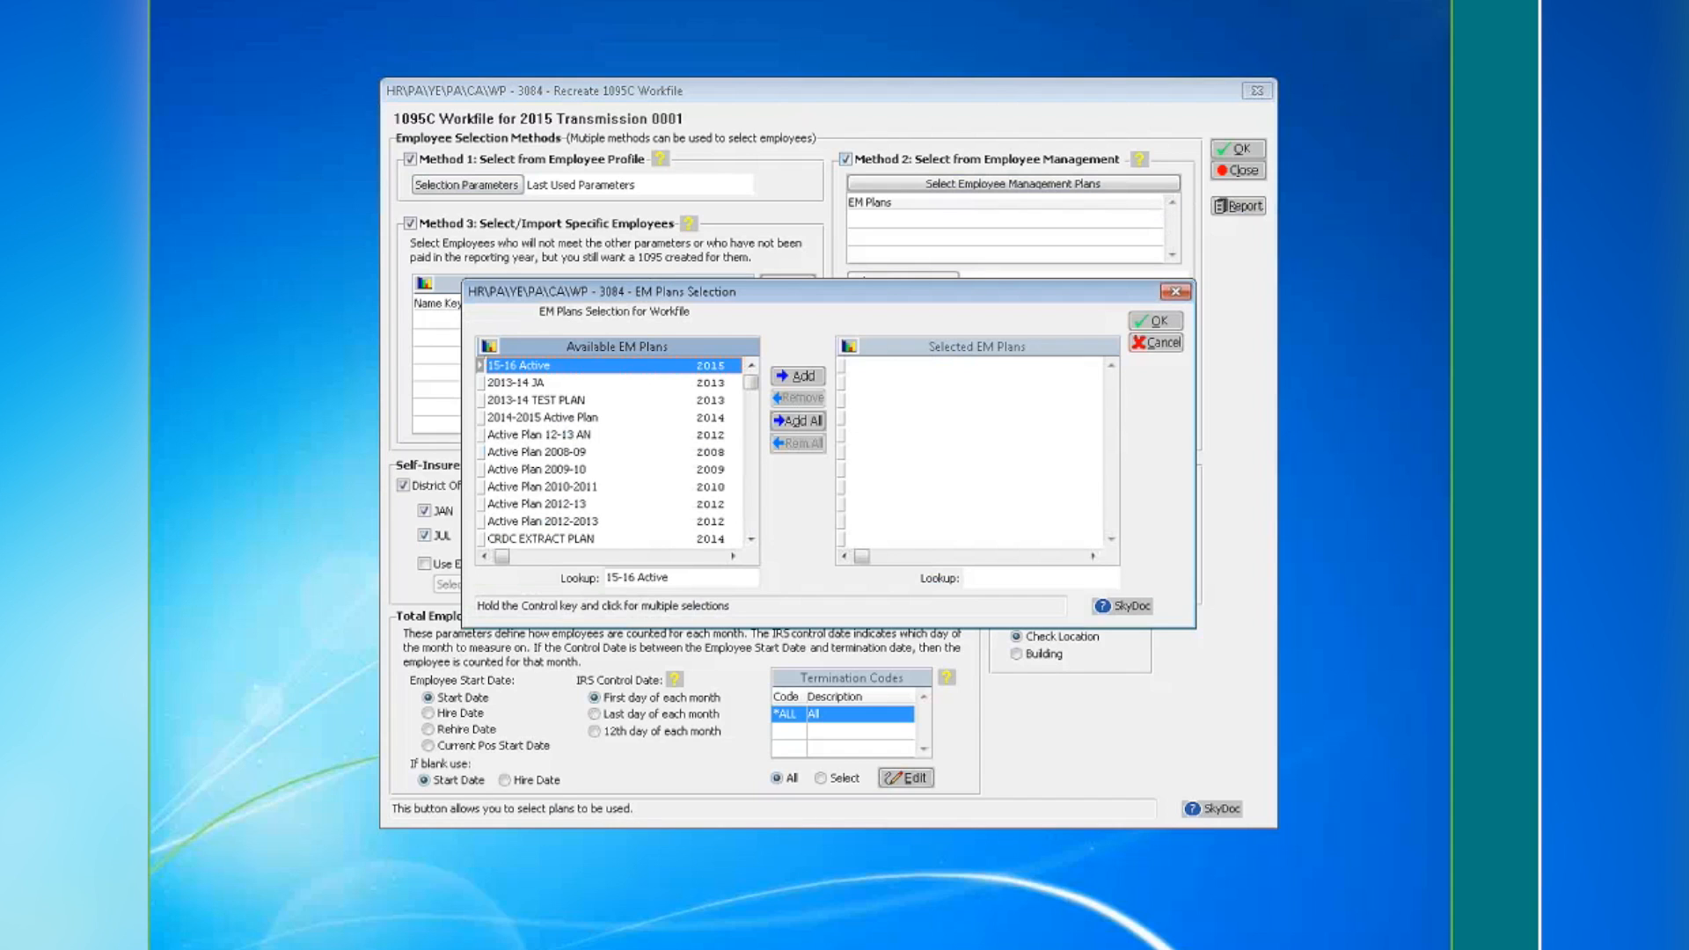
pyautogui.click(1155, 342)
pyautogui.click(845, 160)
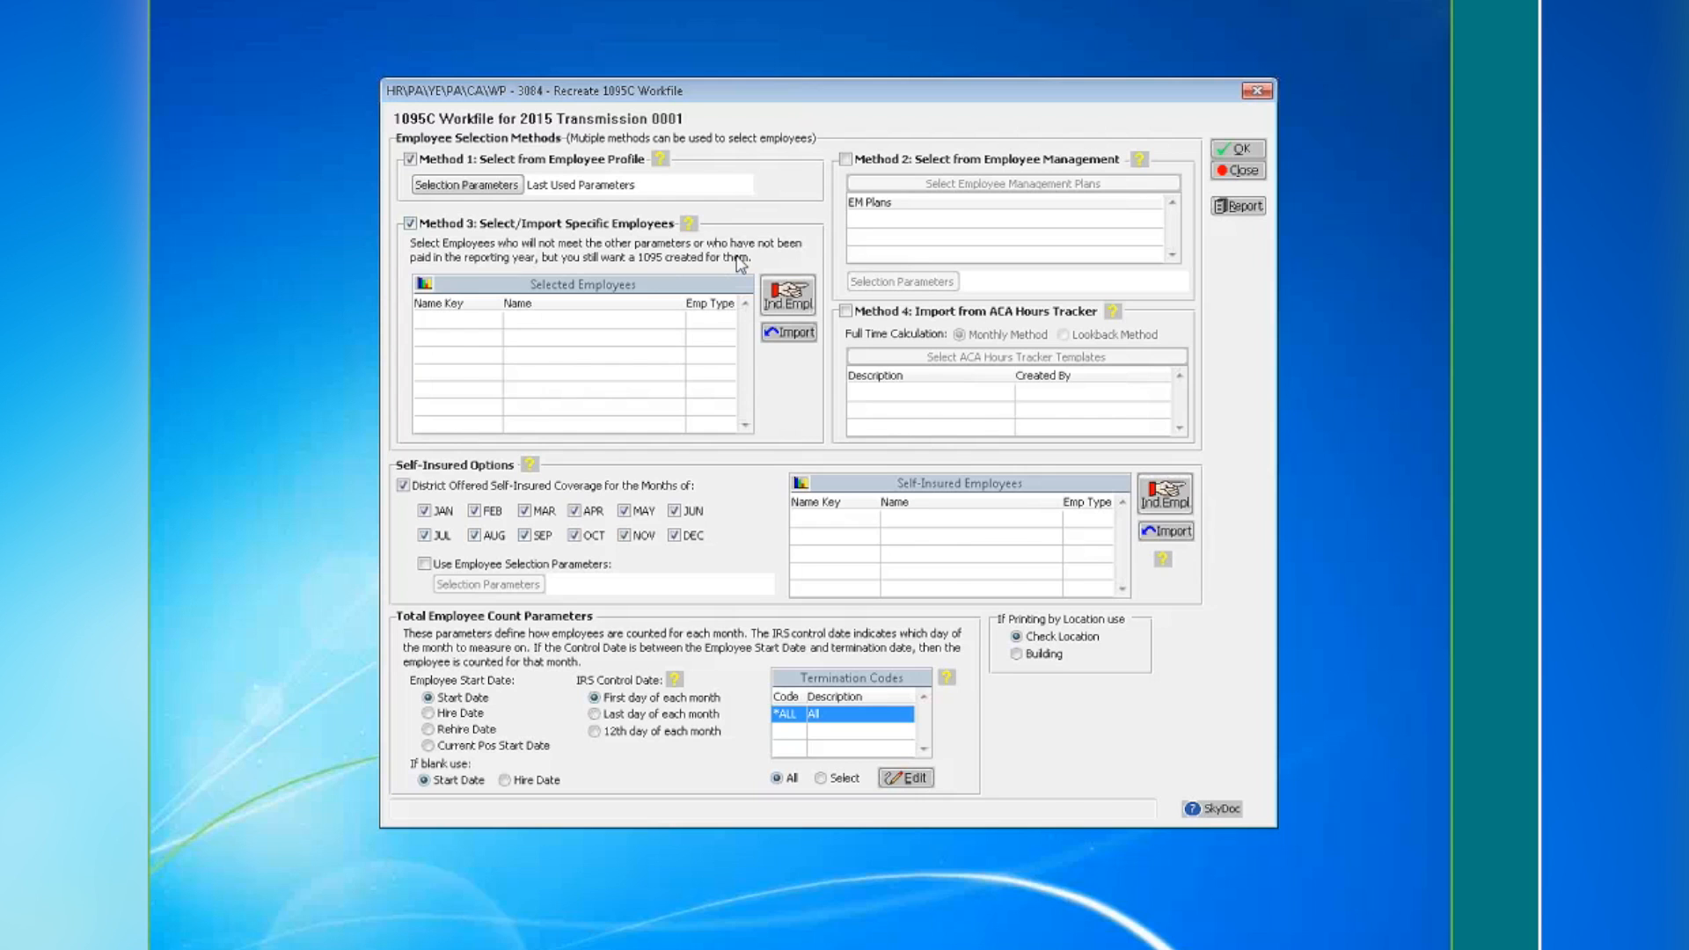
# Examine Method 3's individual employee list and CSV import identifier choices, and switch Method 3 off
pyautogui.click(788, 306)
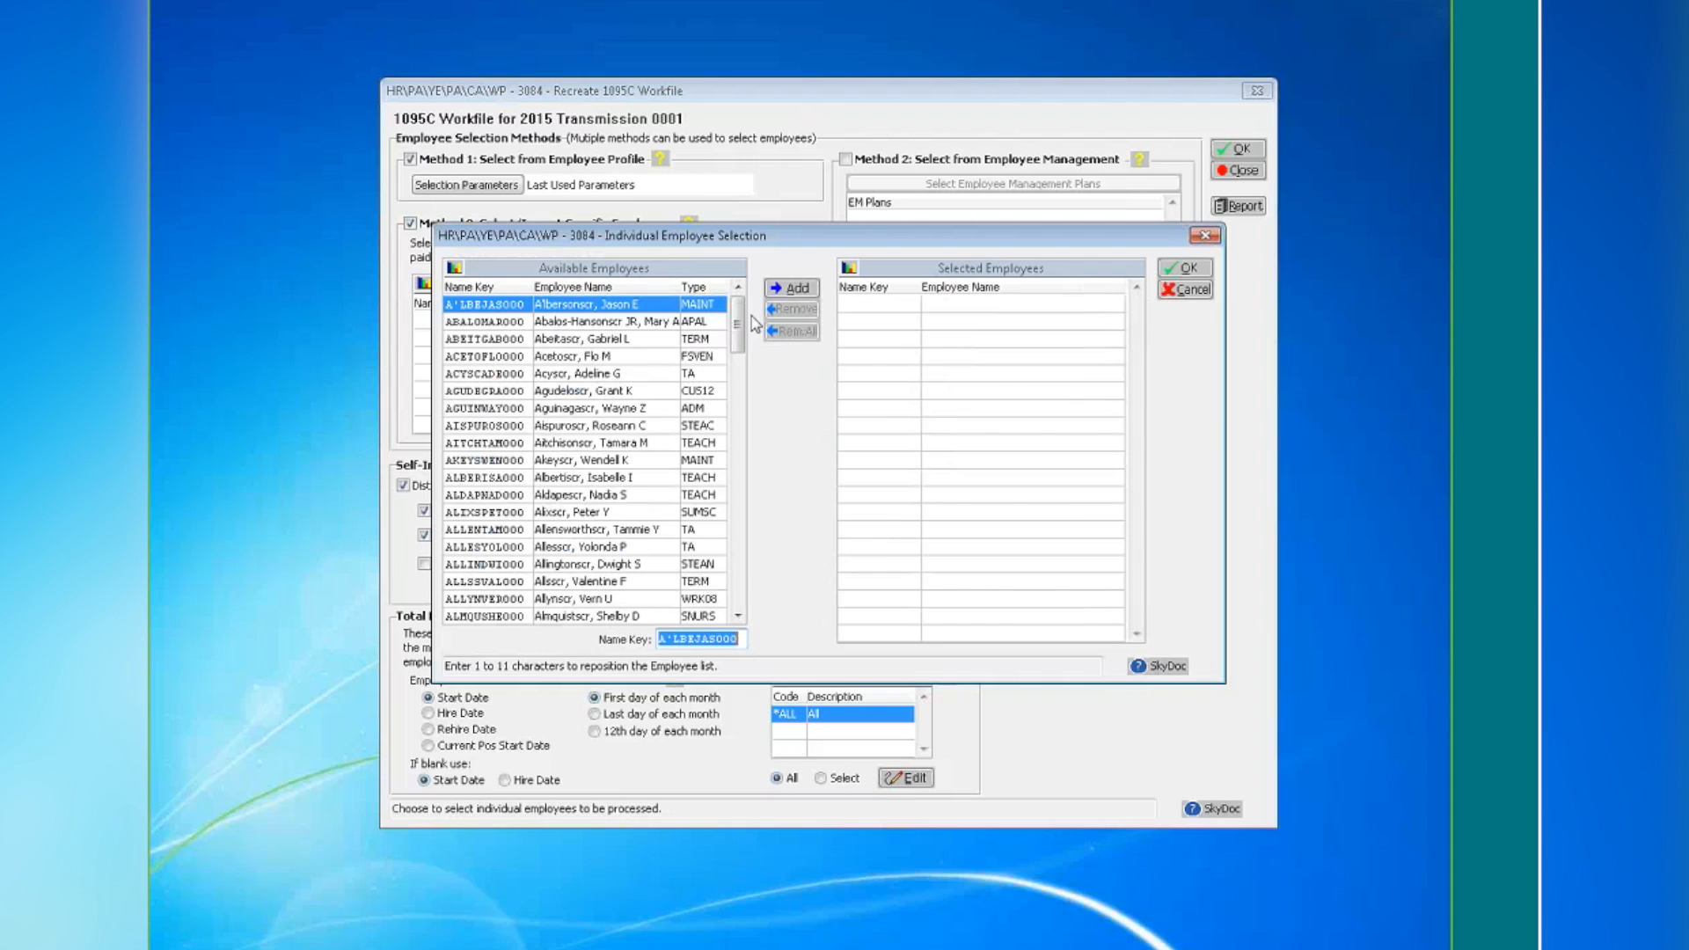
pyautogui.click(1183, 290)
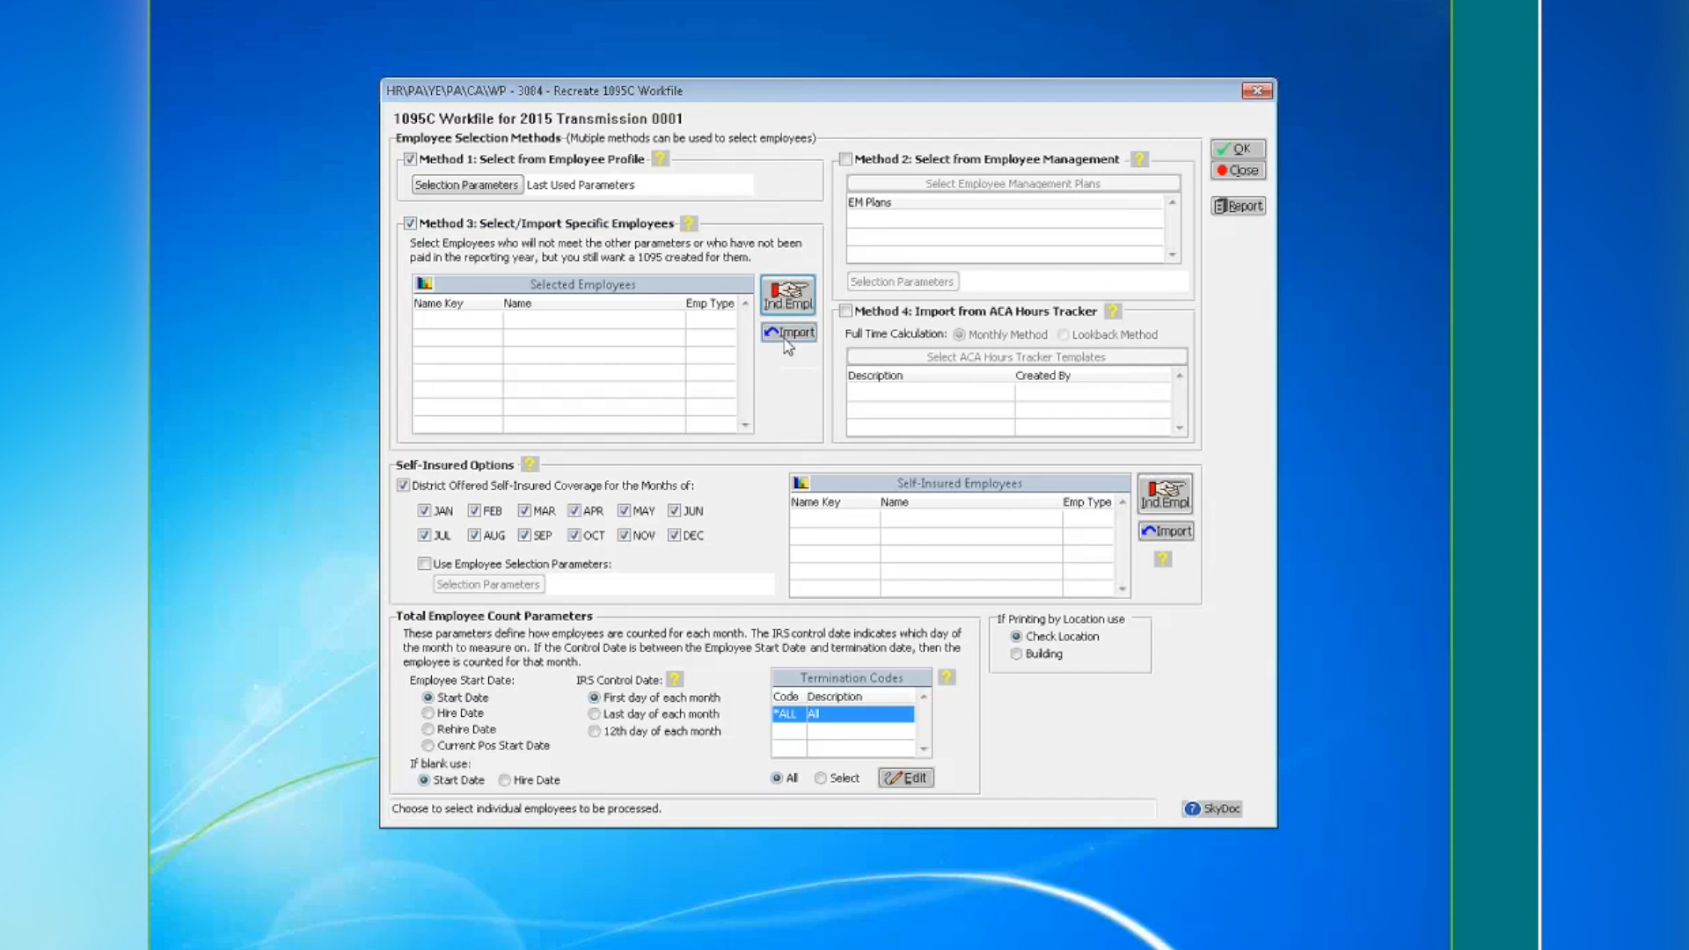
pyautogui.click(786, 342)
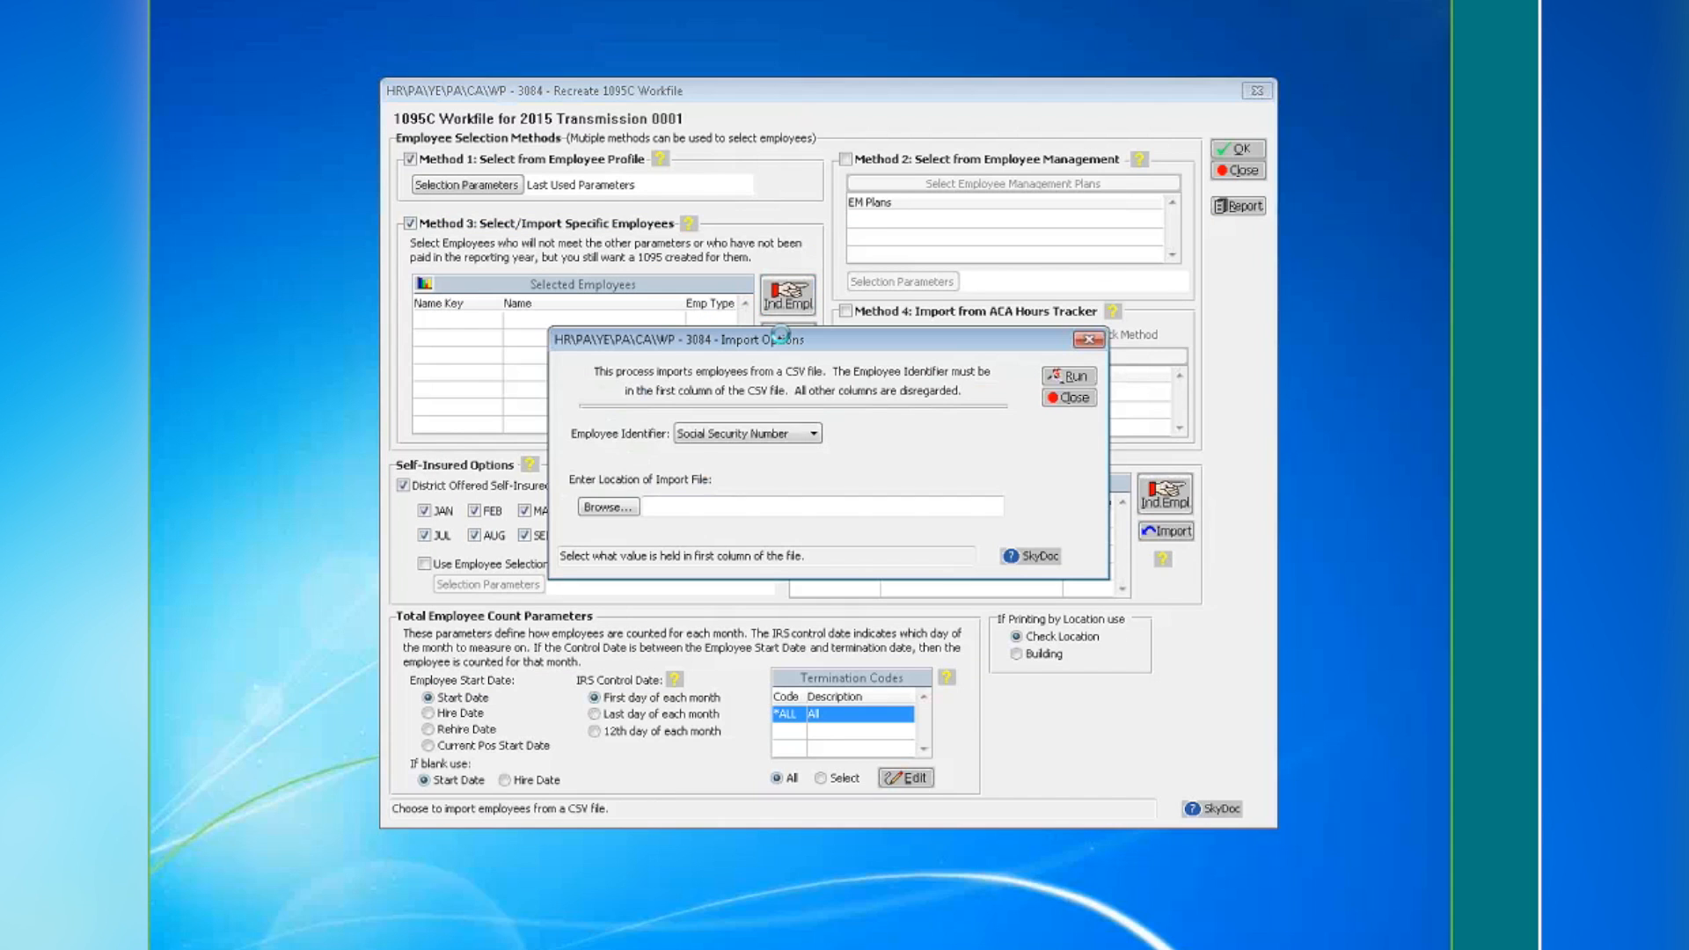
pyautogui.click(783, 435)
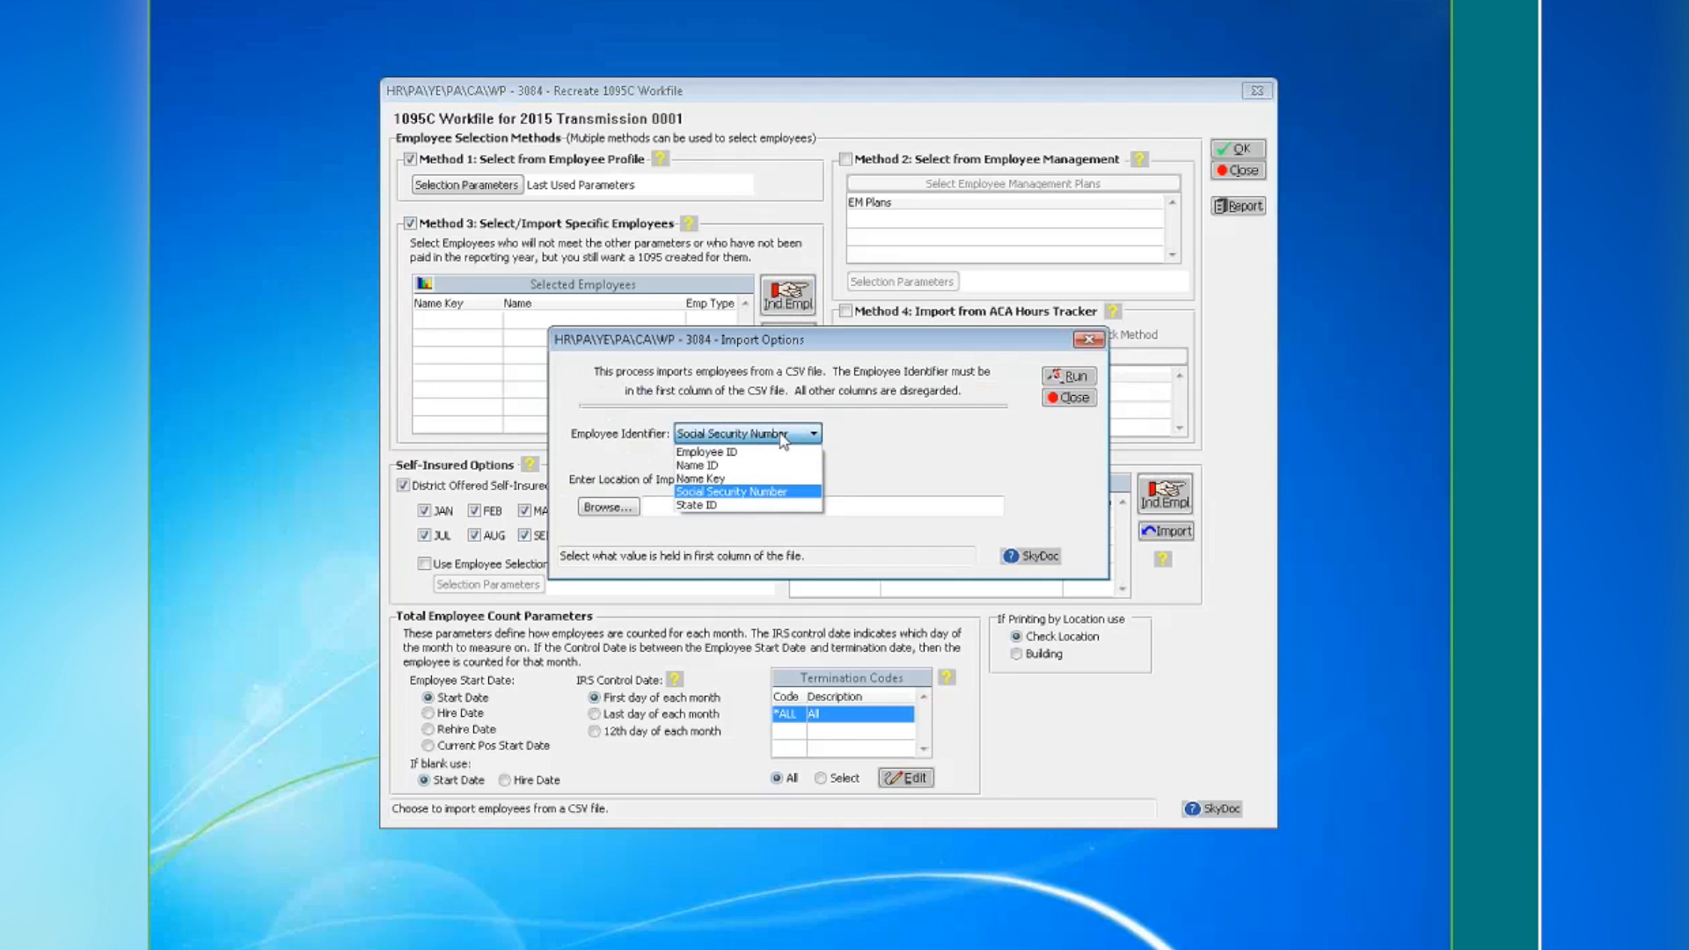
pyautogui.click(783, 441)
pyautogui.click(1066, 397)
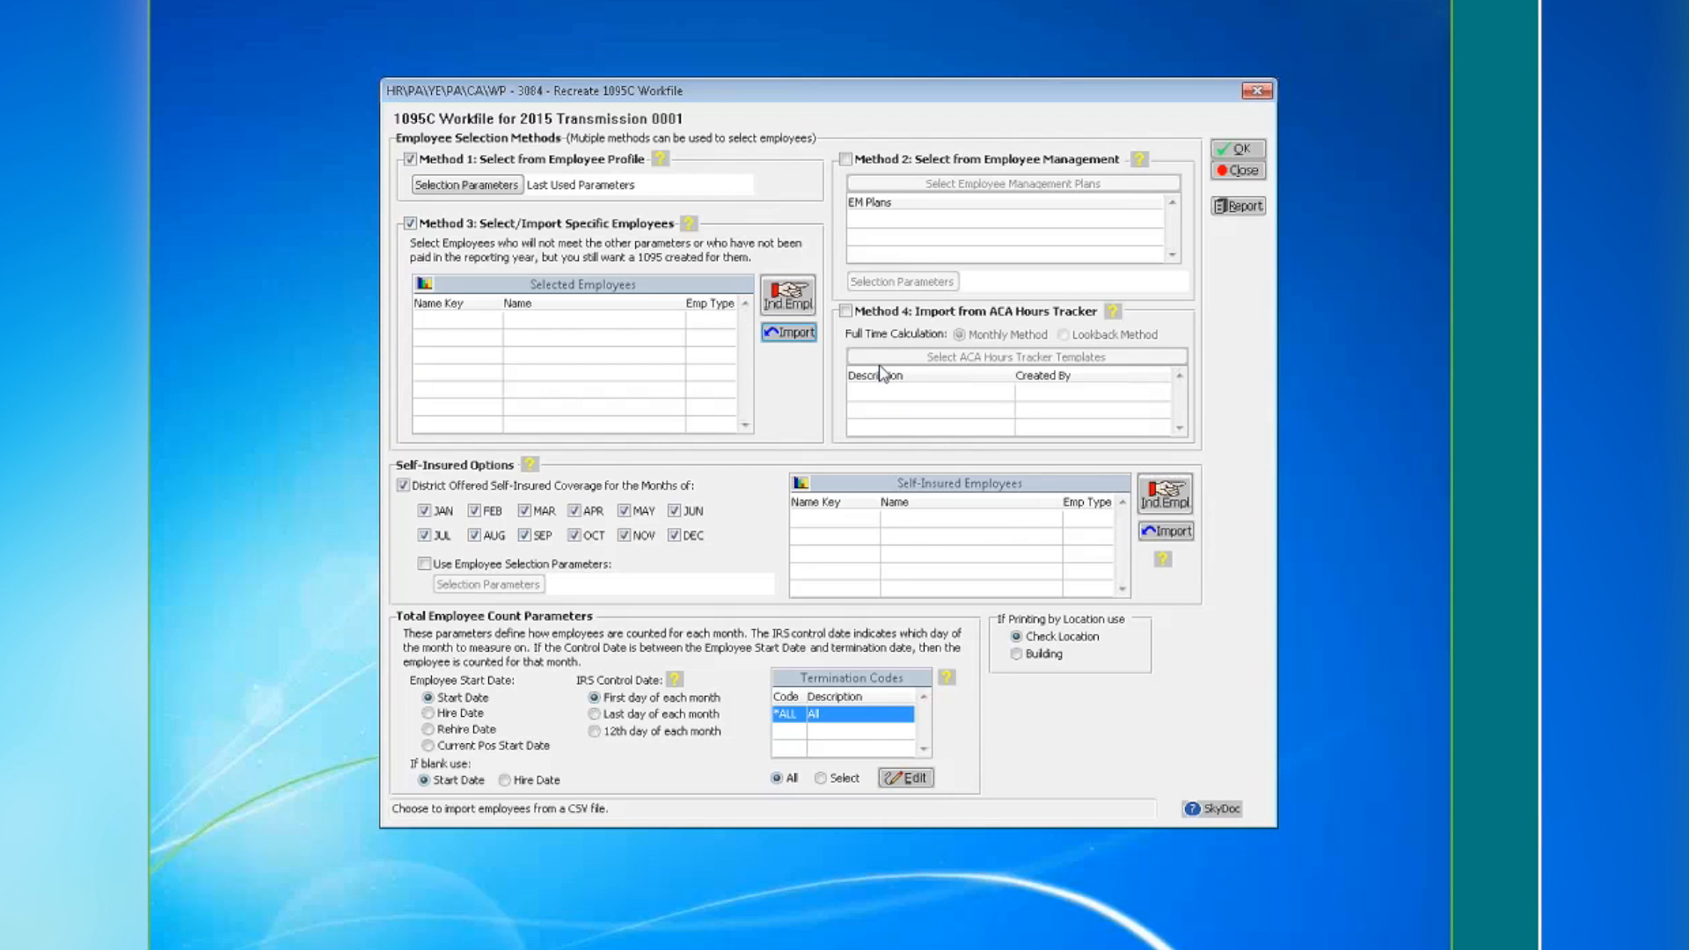
pyautogui.click(415, 218)
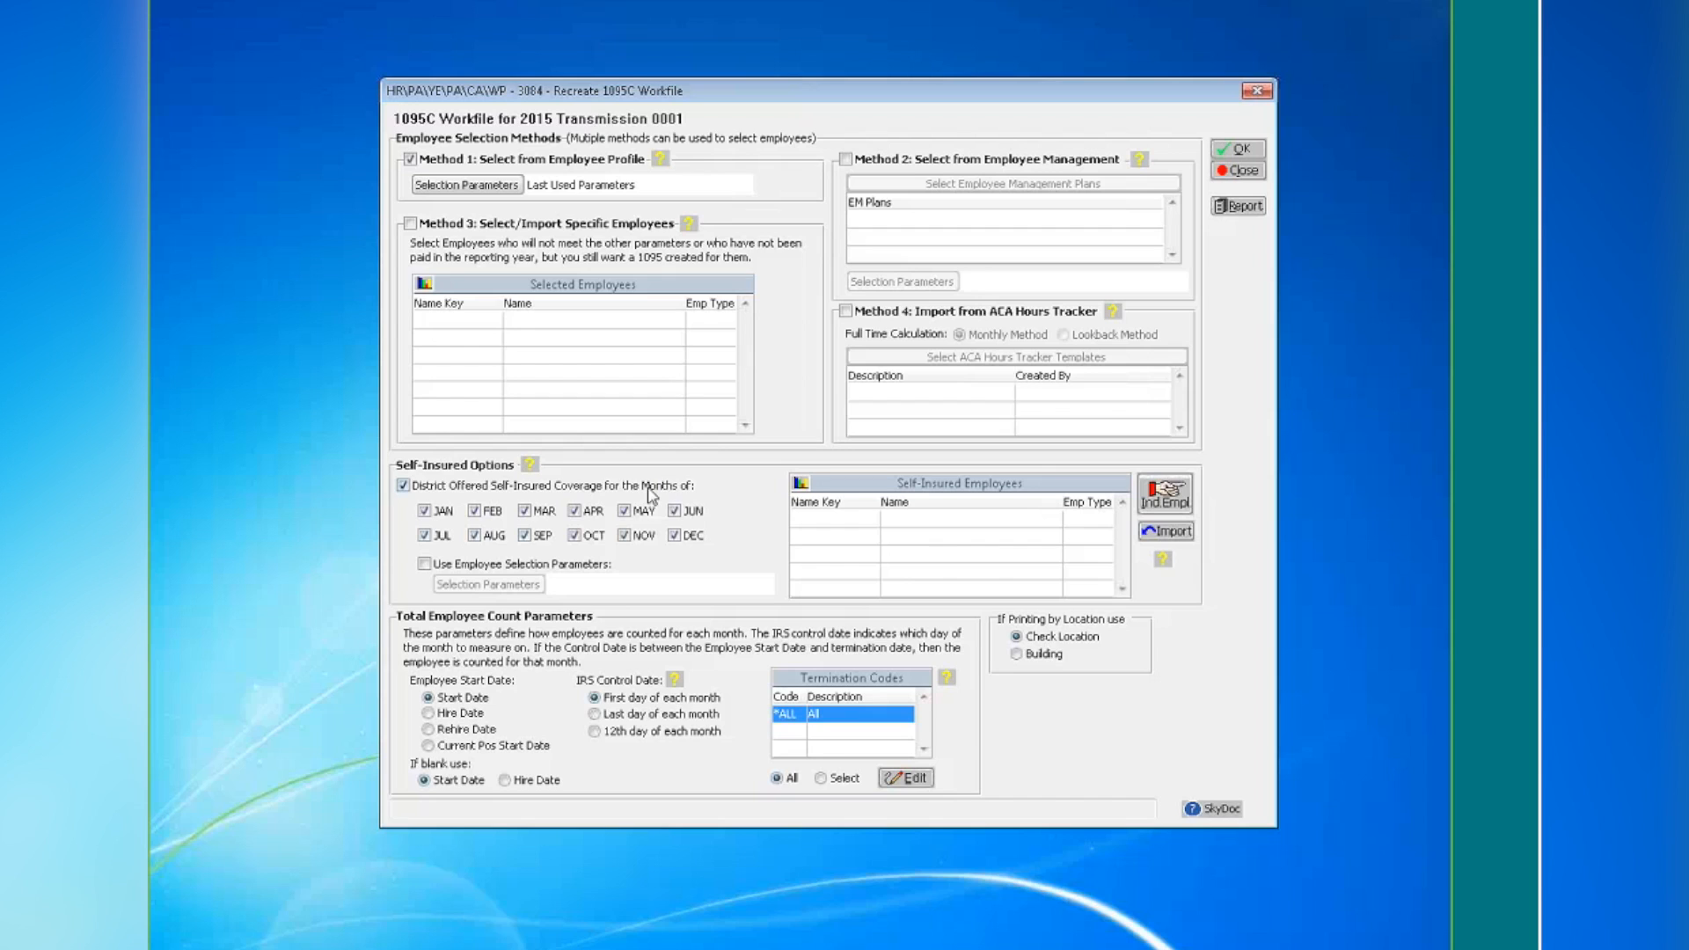
pyautogui.click(423, 511)
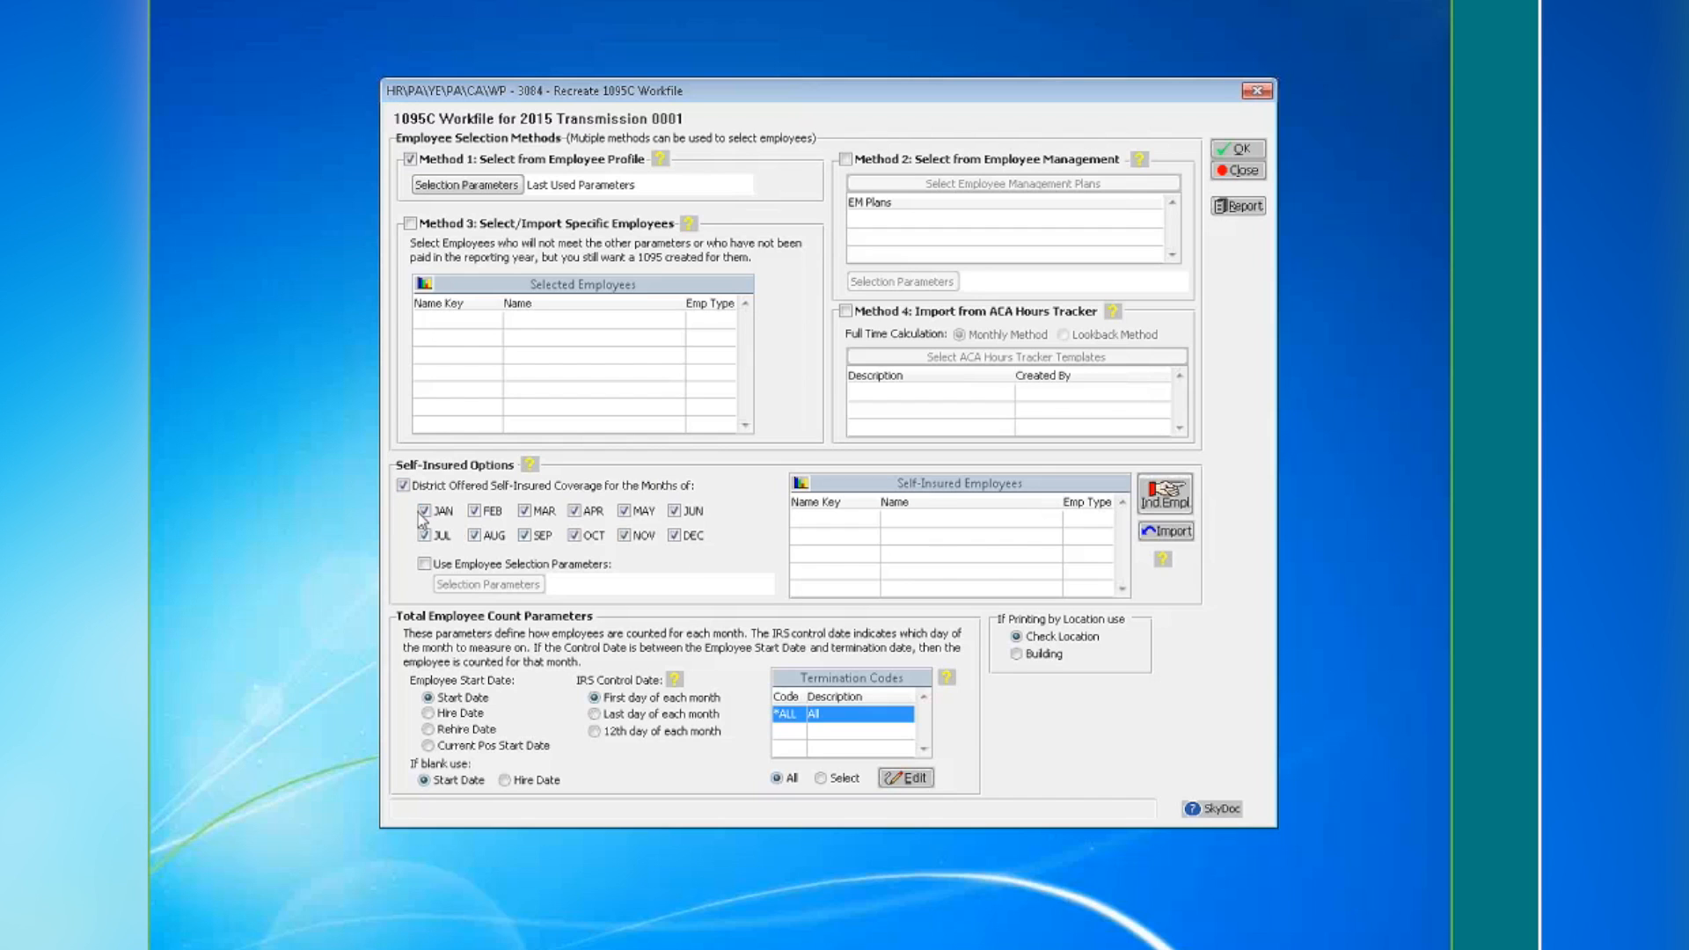
pyautogui.click(475, 513)
pyautogui.click(485, 515)
pyautogui.click(424, 512)
pyautogui.click(425, 567)
pyautogui.click(480, 585)
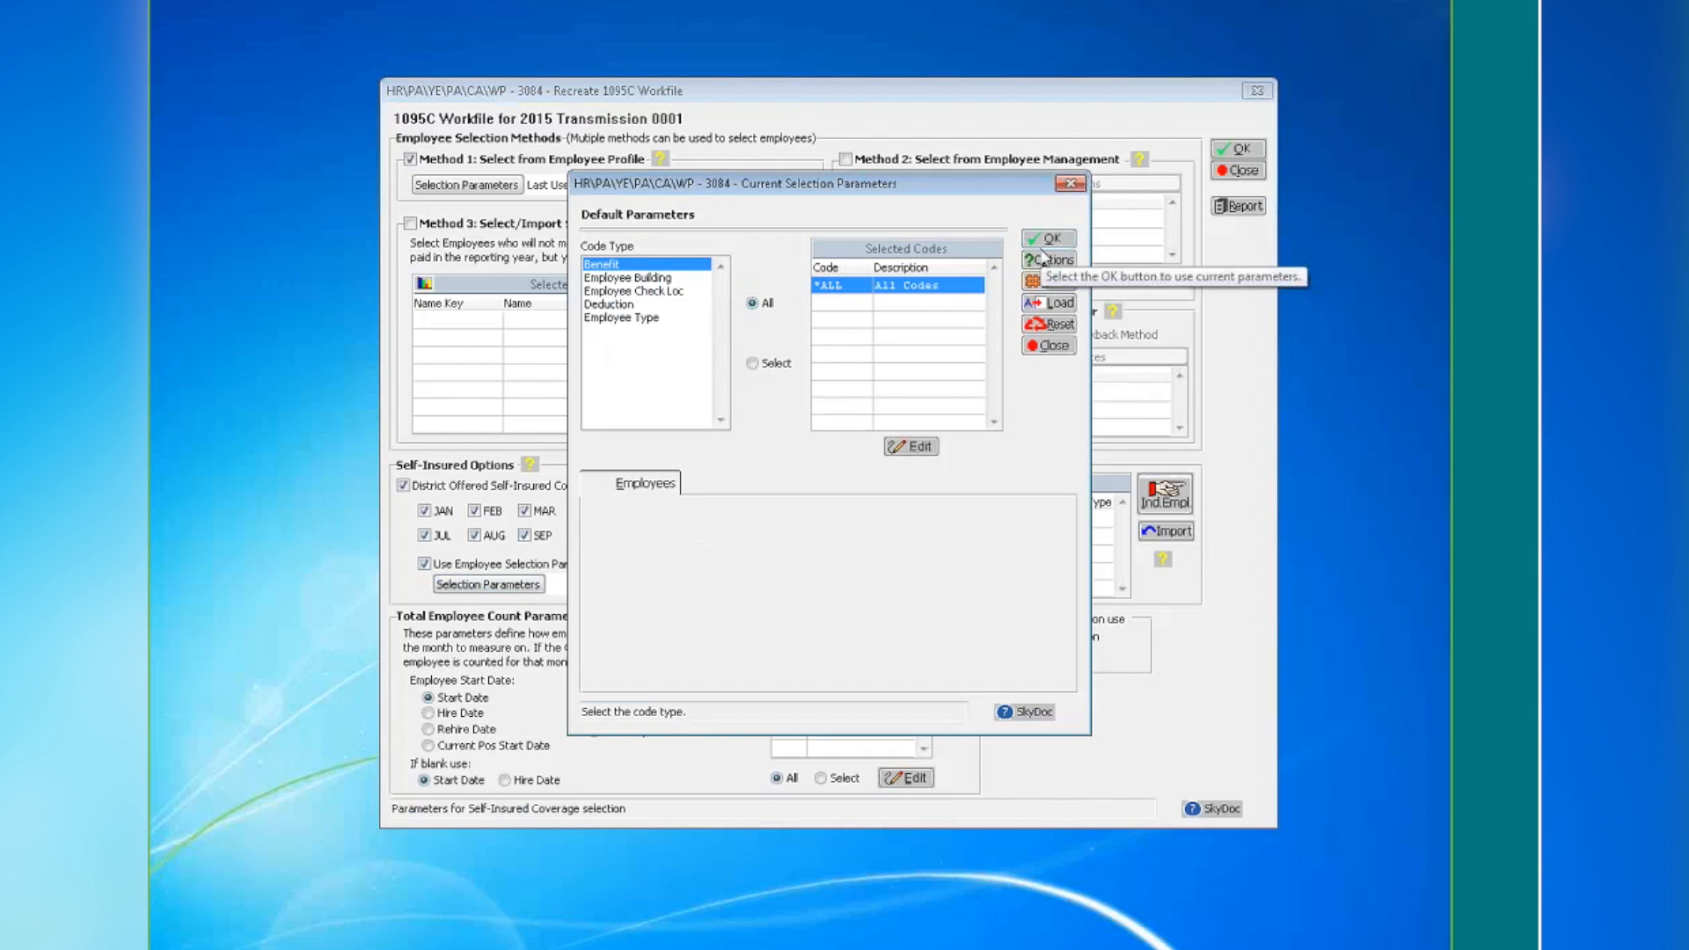
pyautogui.click(1048, 345)
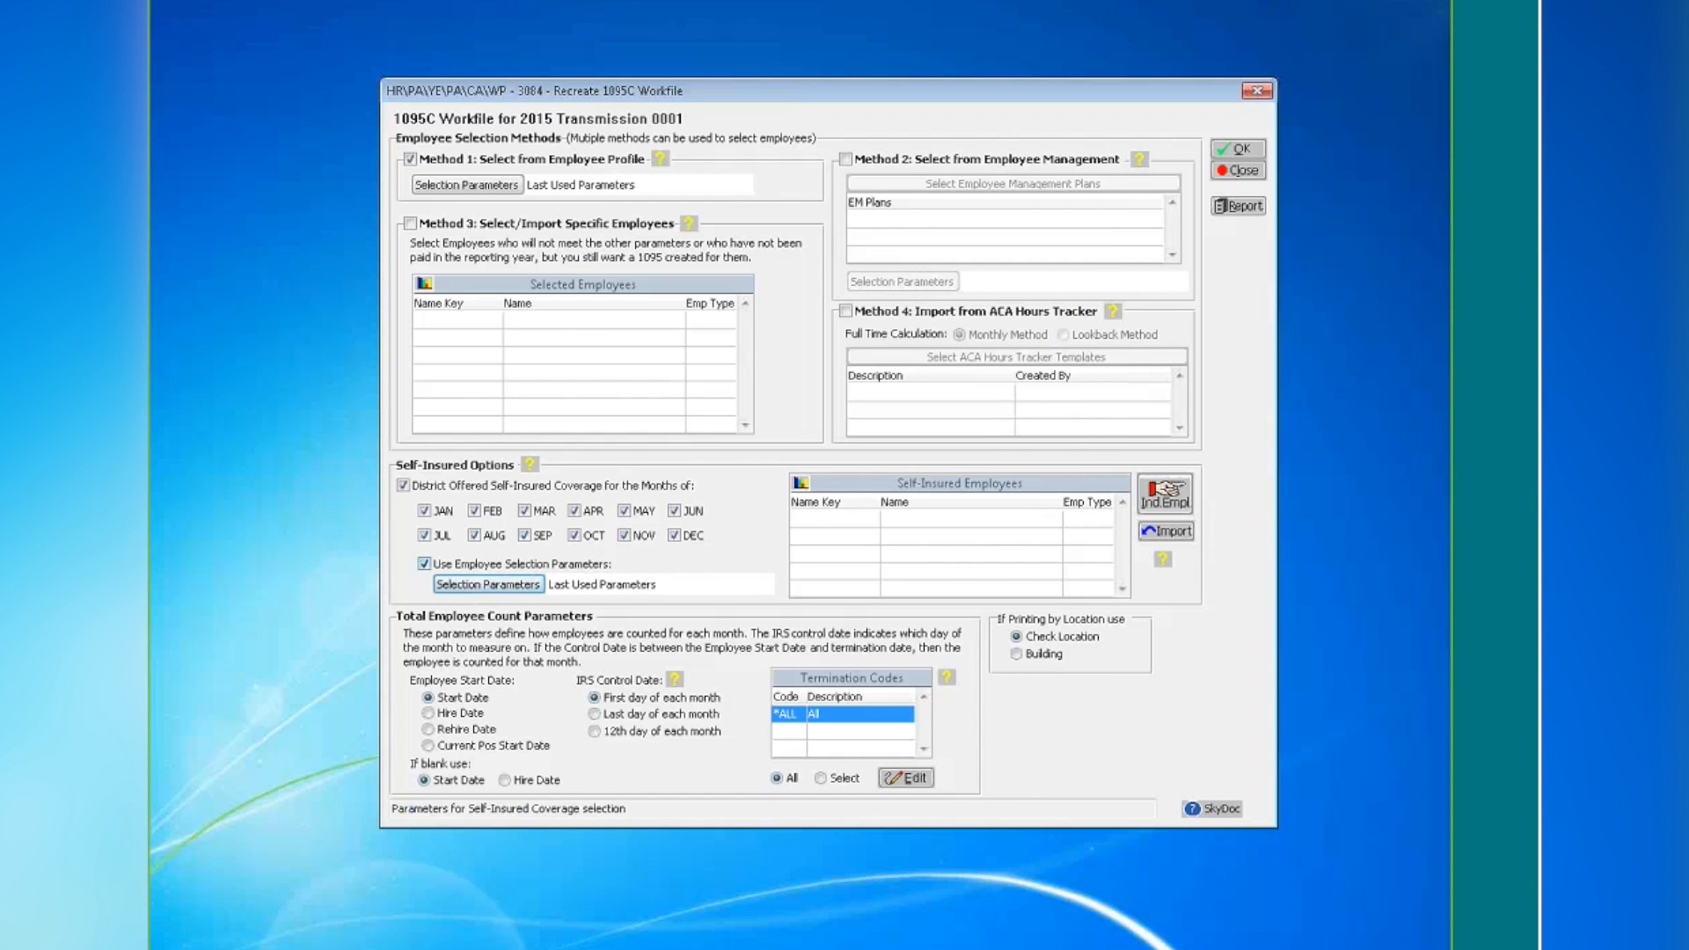
pyautogui.click(424, 563)
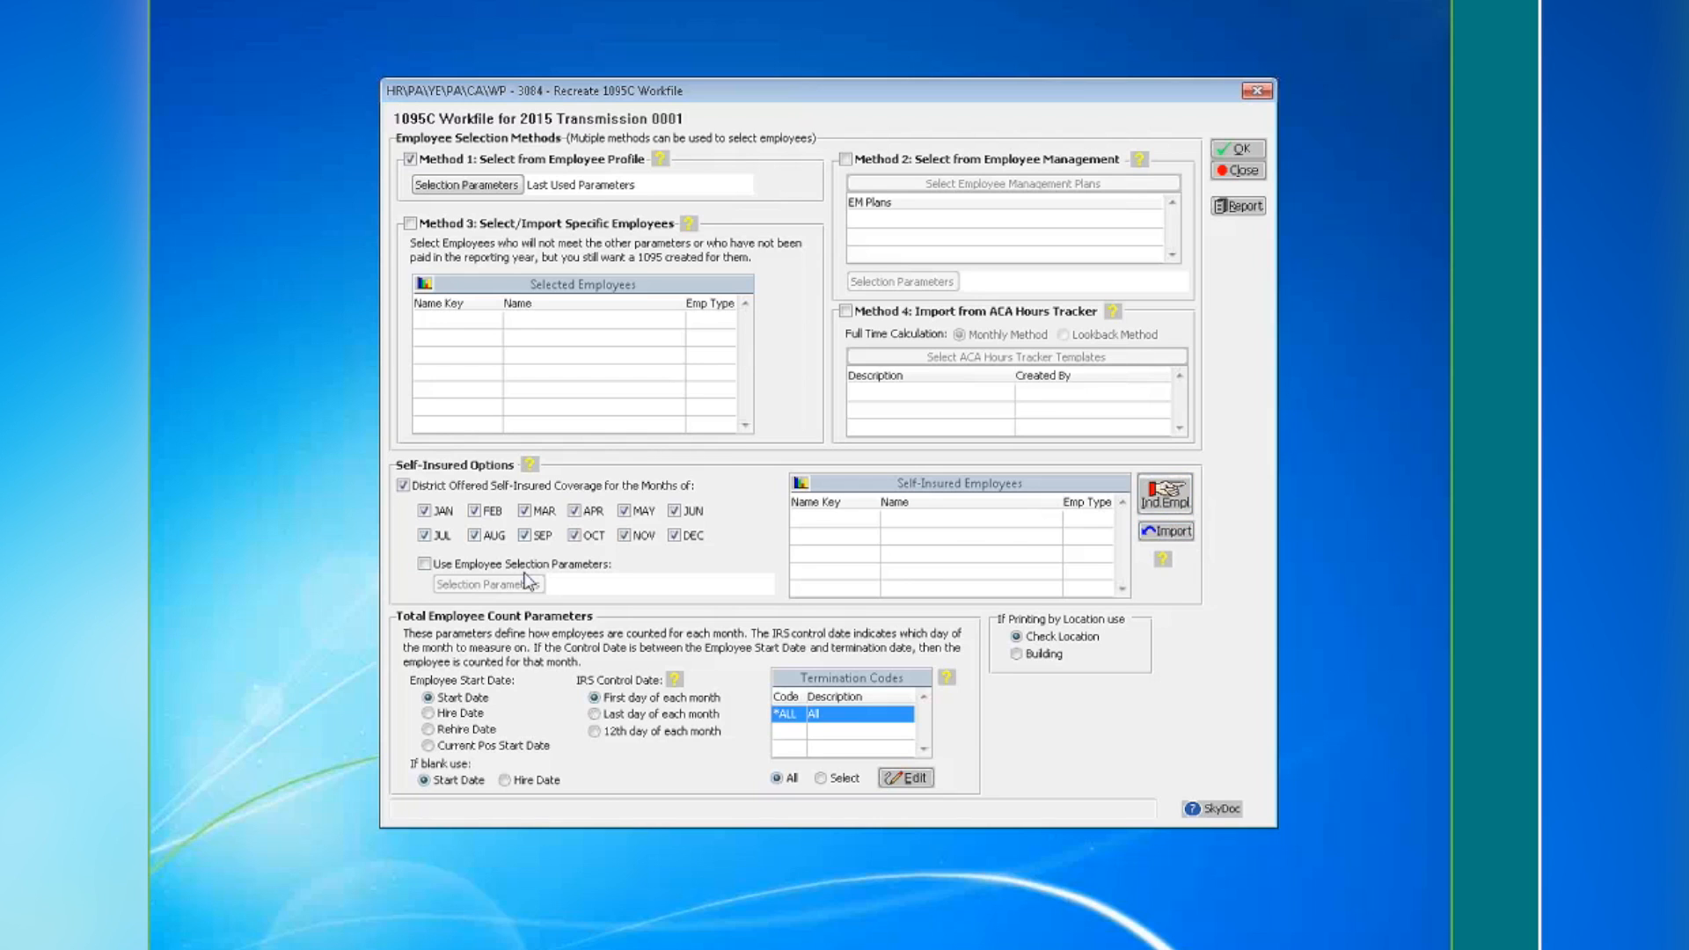
# Use employee selection parameters for self-insured coverage with Default Parameters, and fall back to Hire Date for blank employee start dates
pyautogui.click(425, 565)
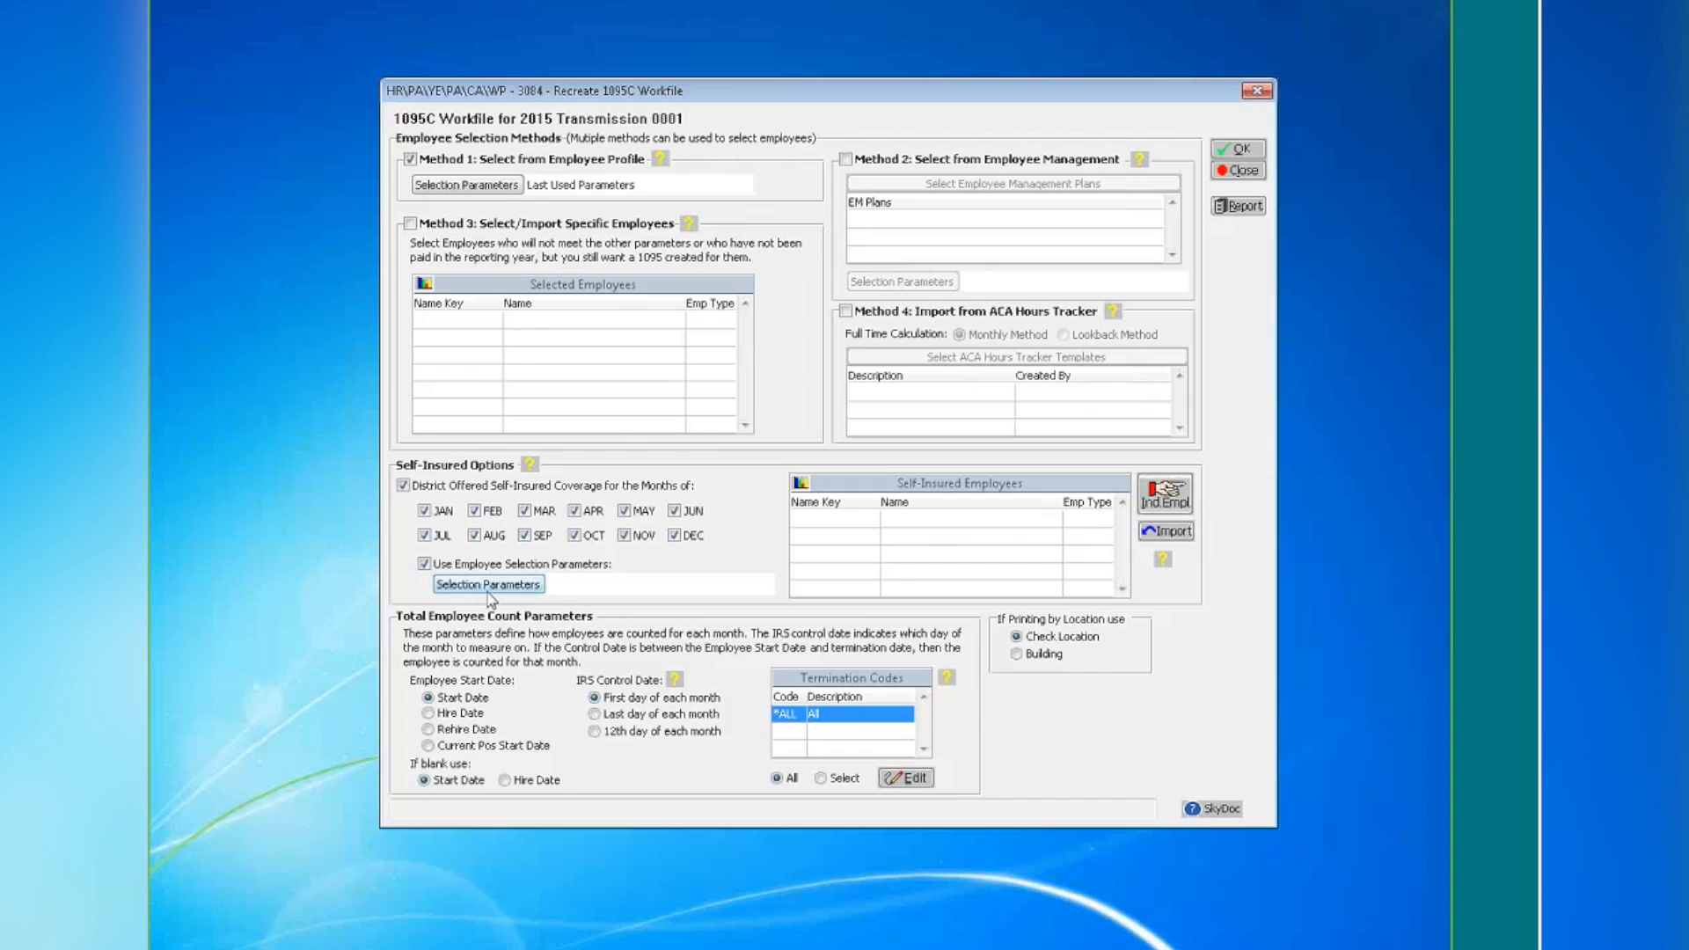
pyautogui.click(488, 584)
pyautogui.click(1048, 238)
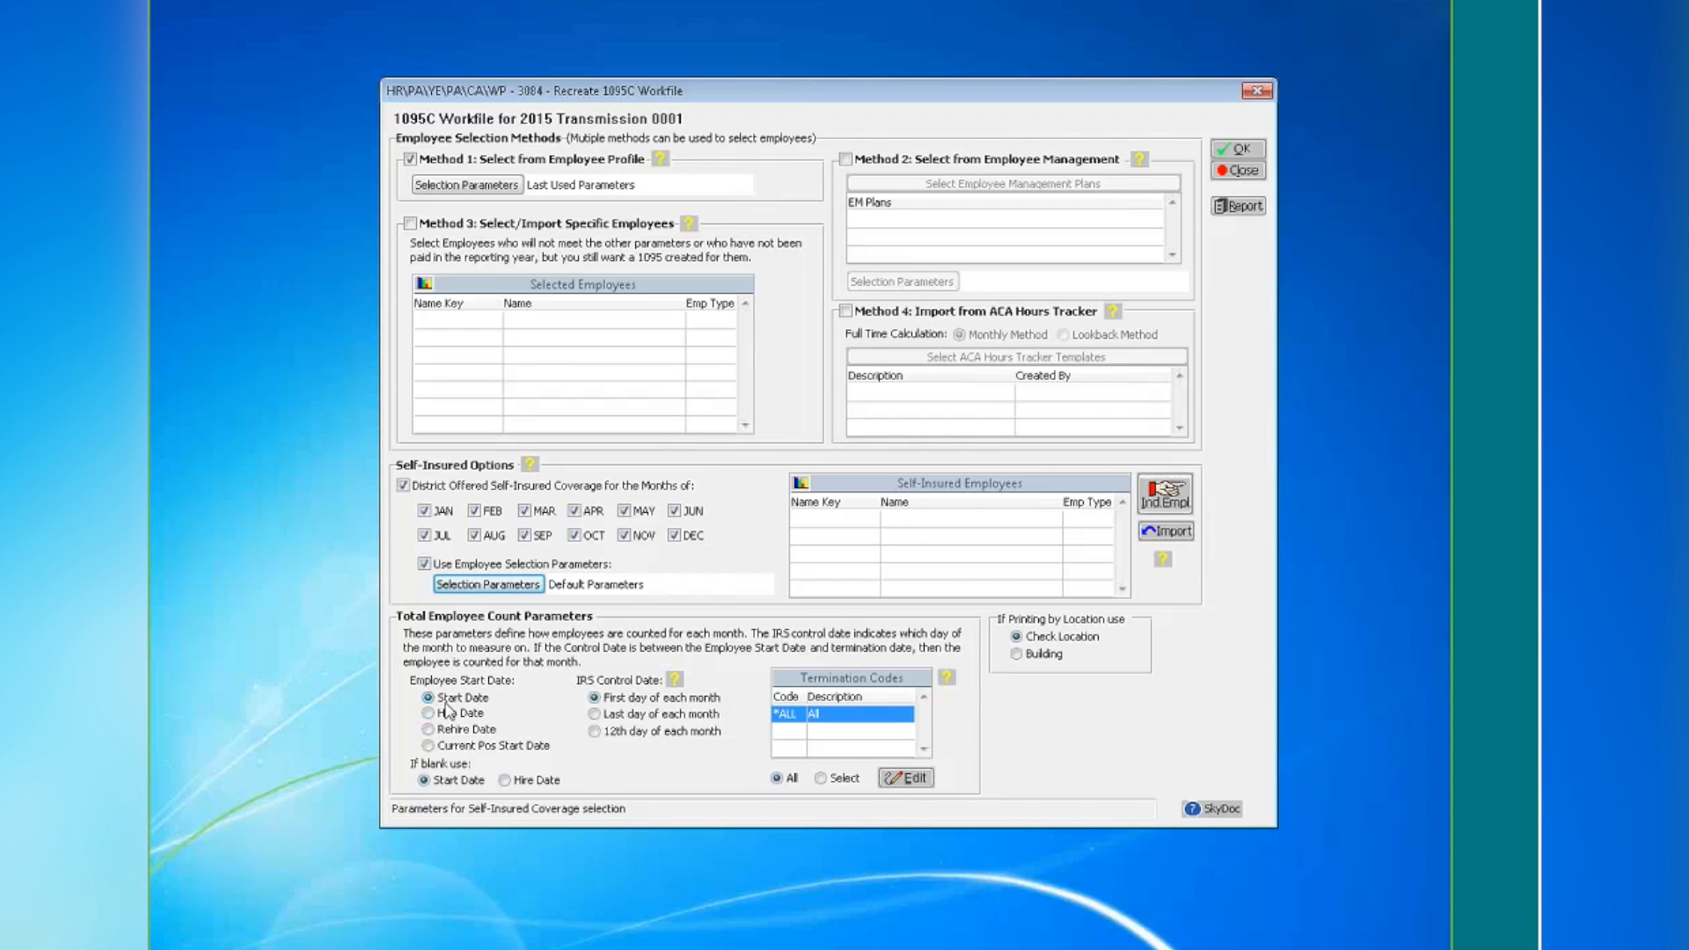
pyautogui.click(504, 781)
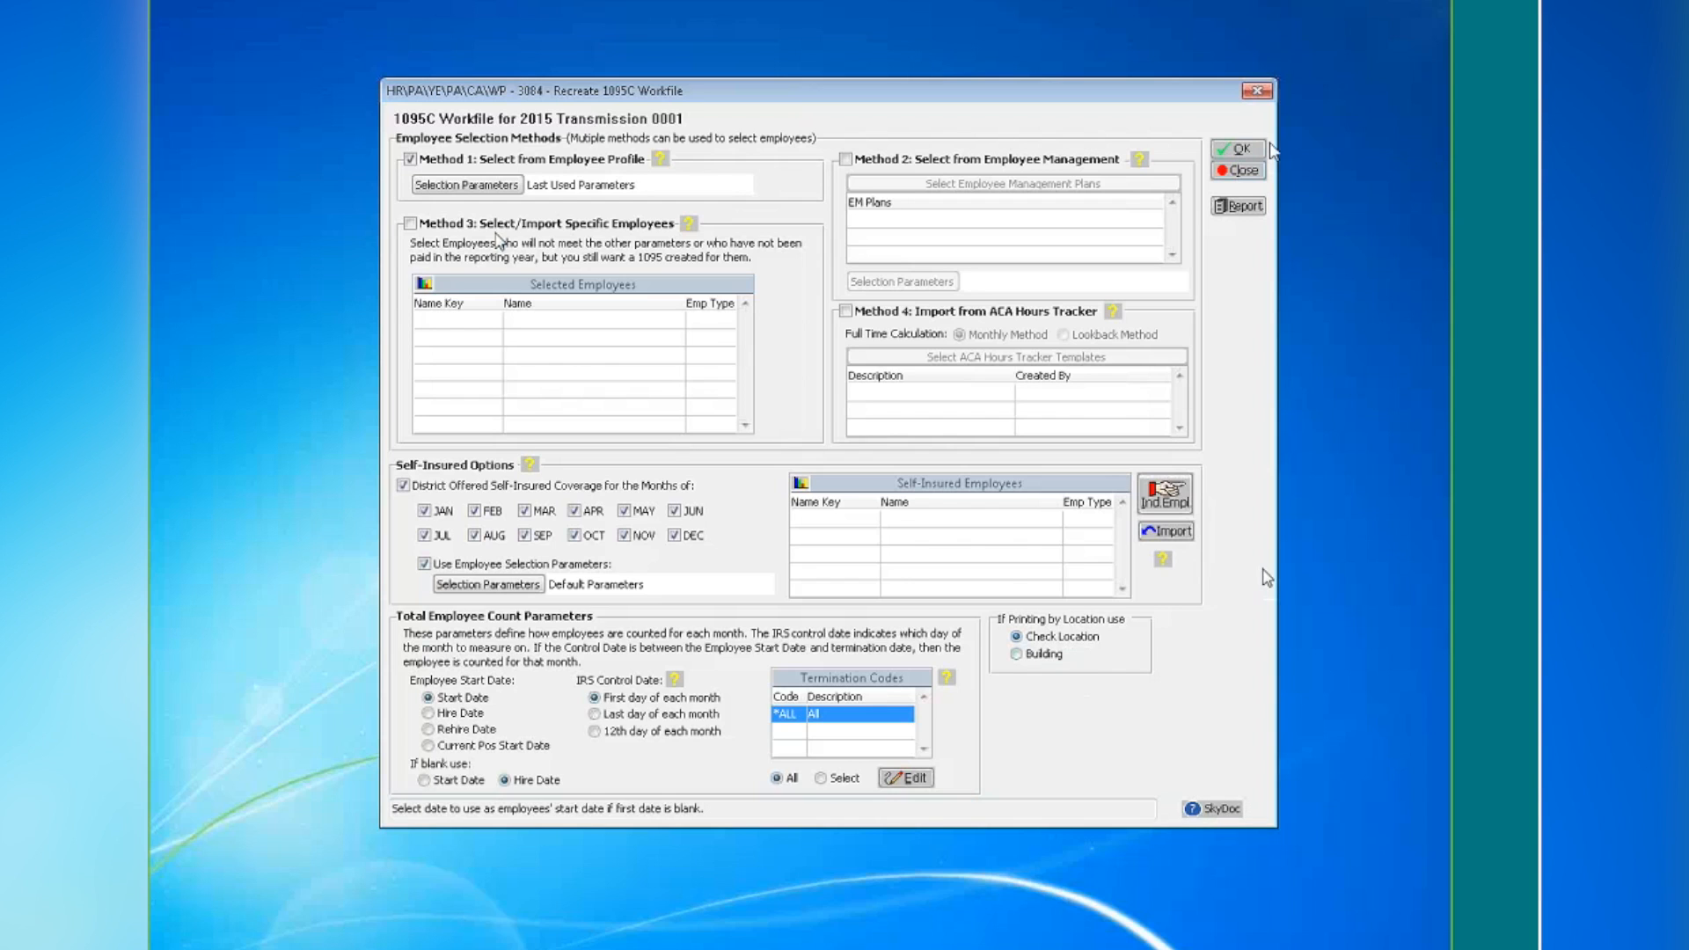
# Create the 1095C workfile with these settings, declining the creation parameters report
pyautogui.click(1238, 148)
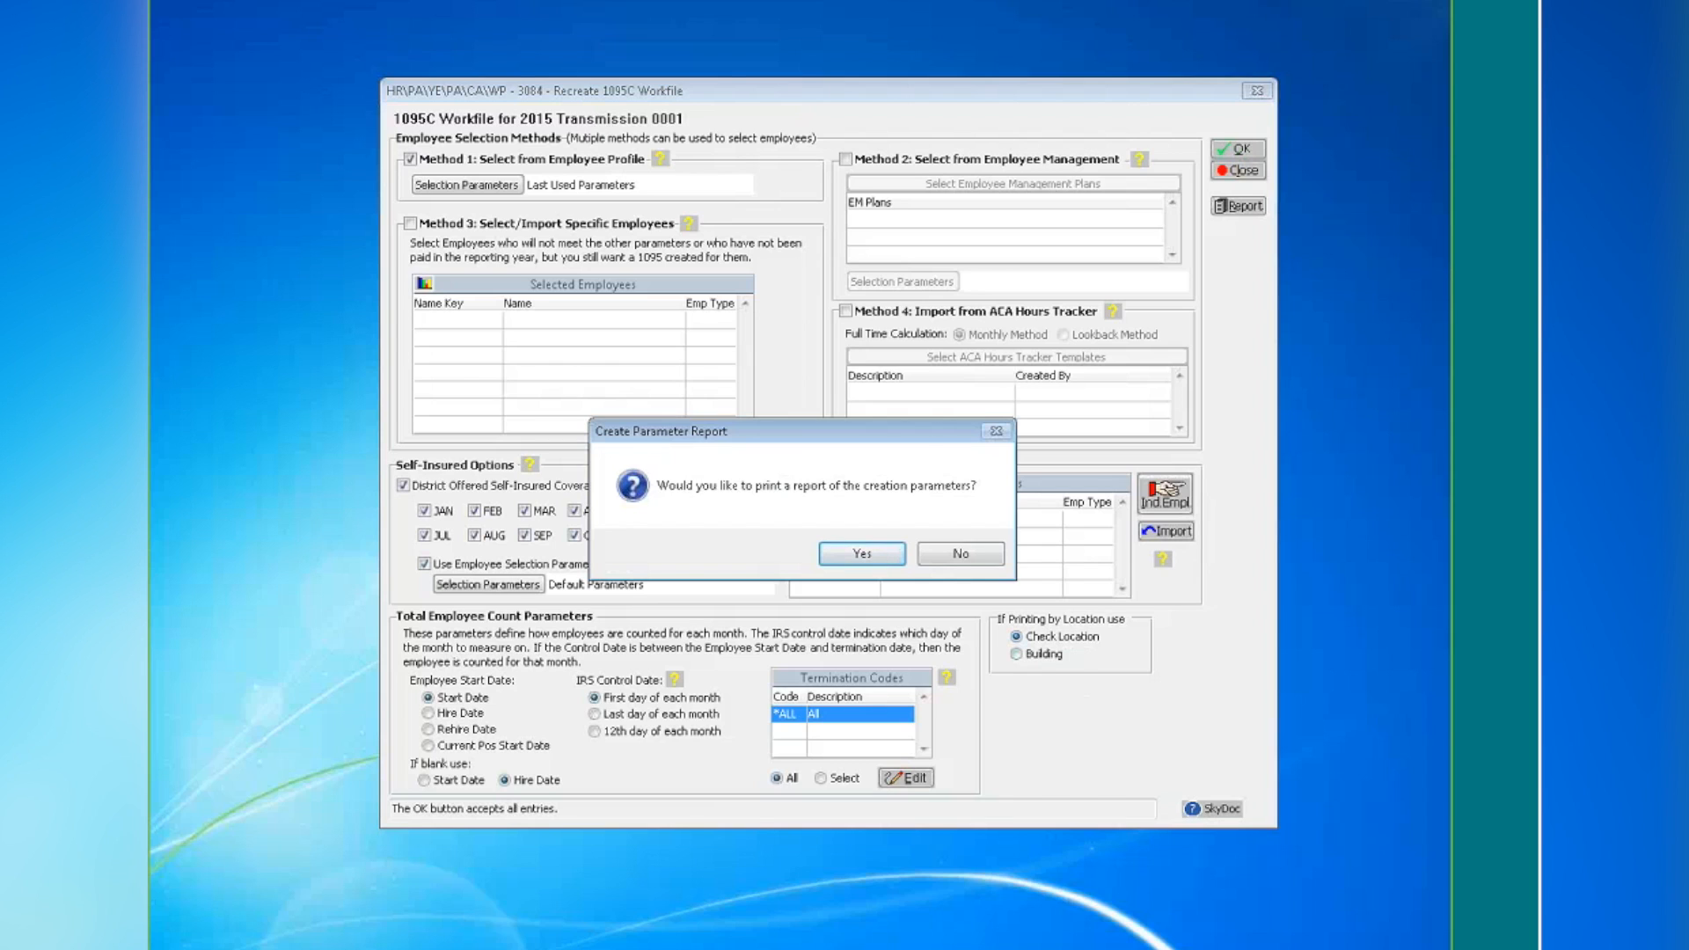
pyautogui.click(952, 556)
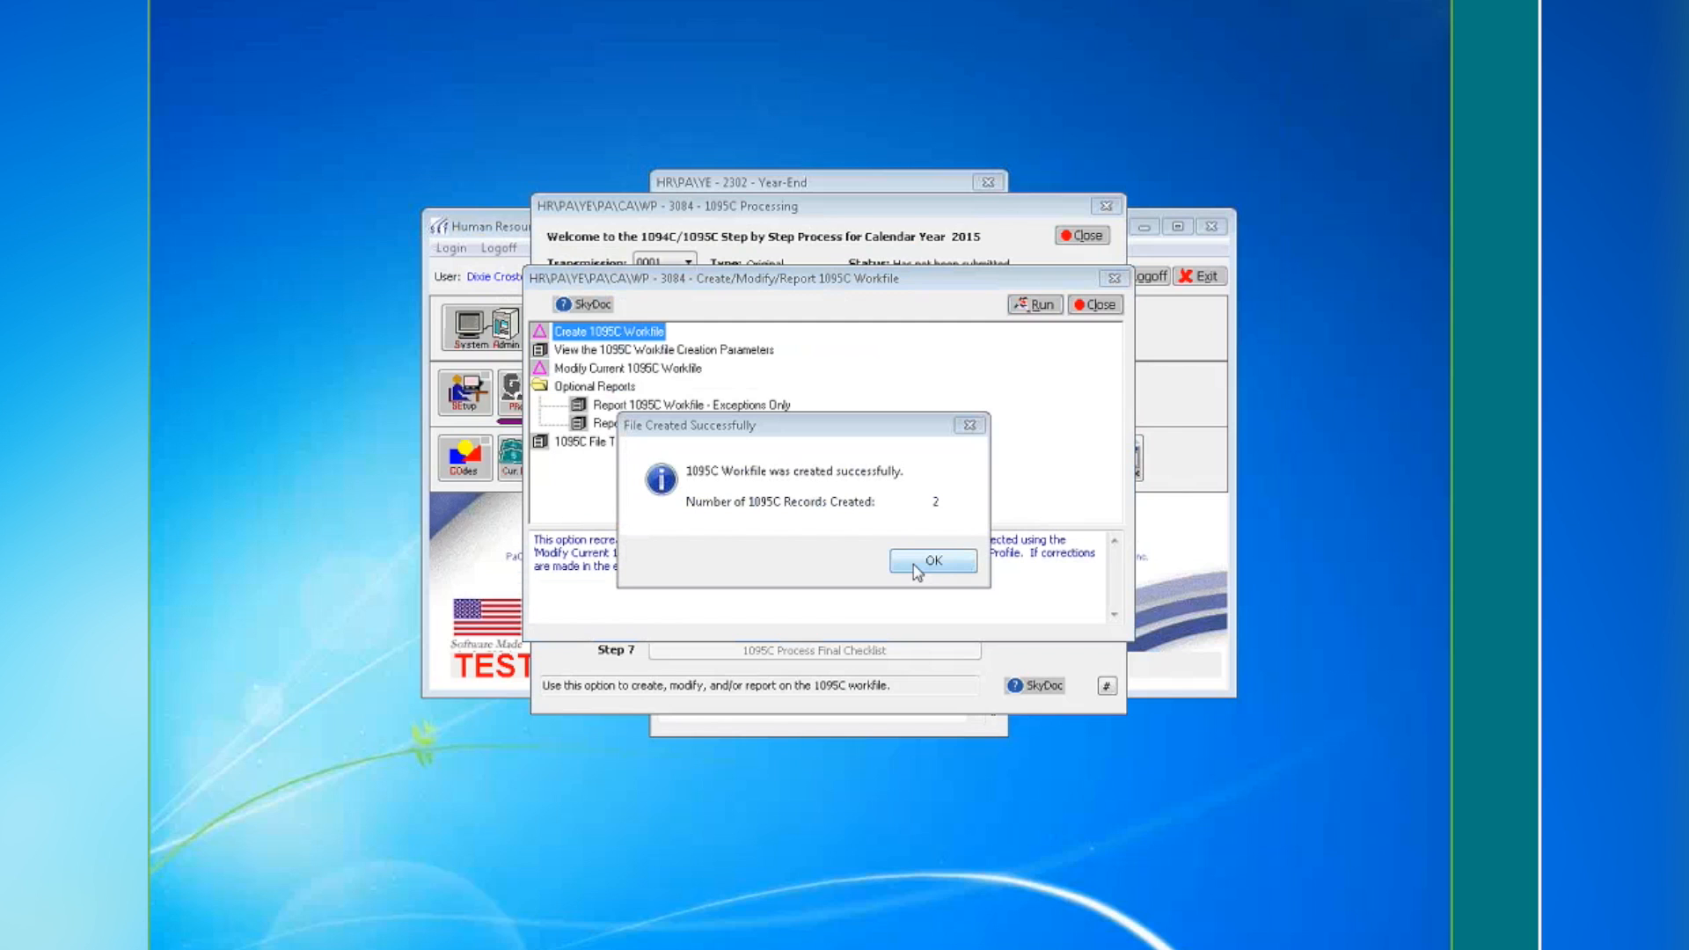
pyautogui.click(914, 567)
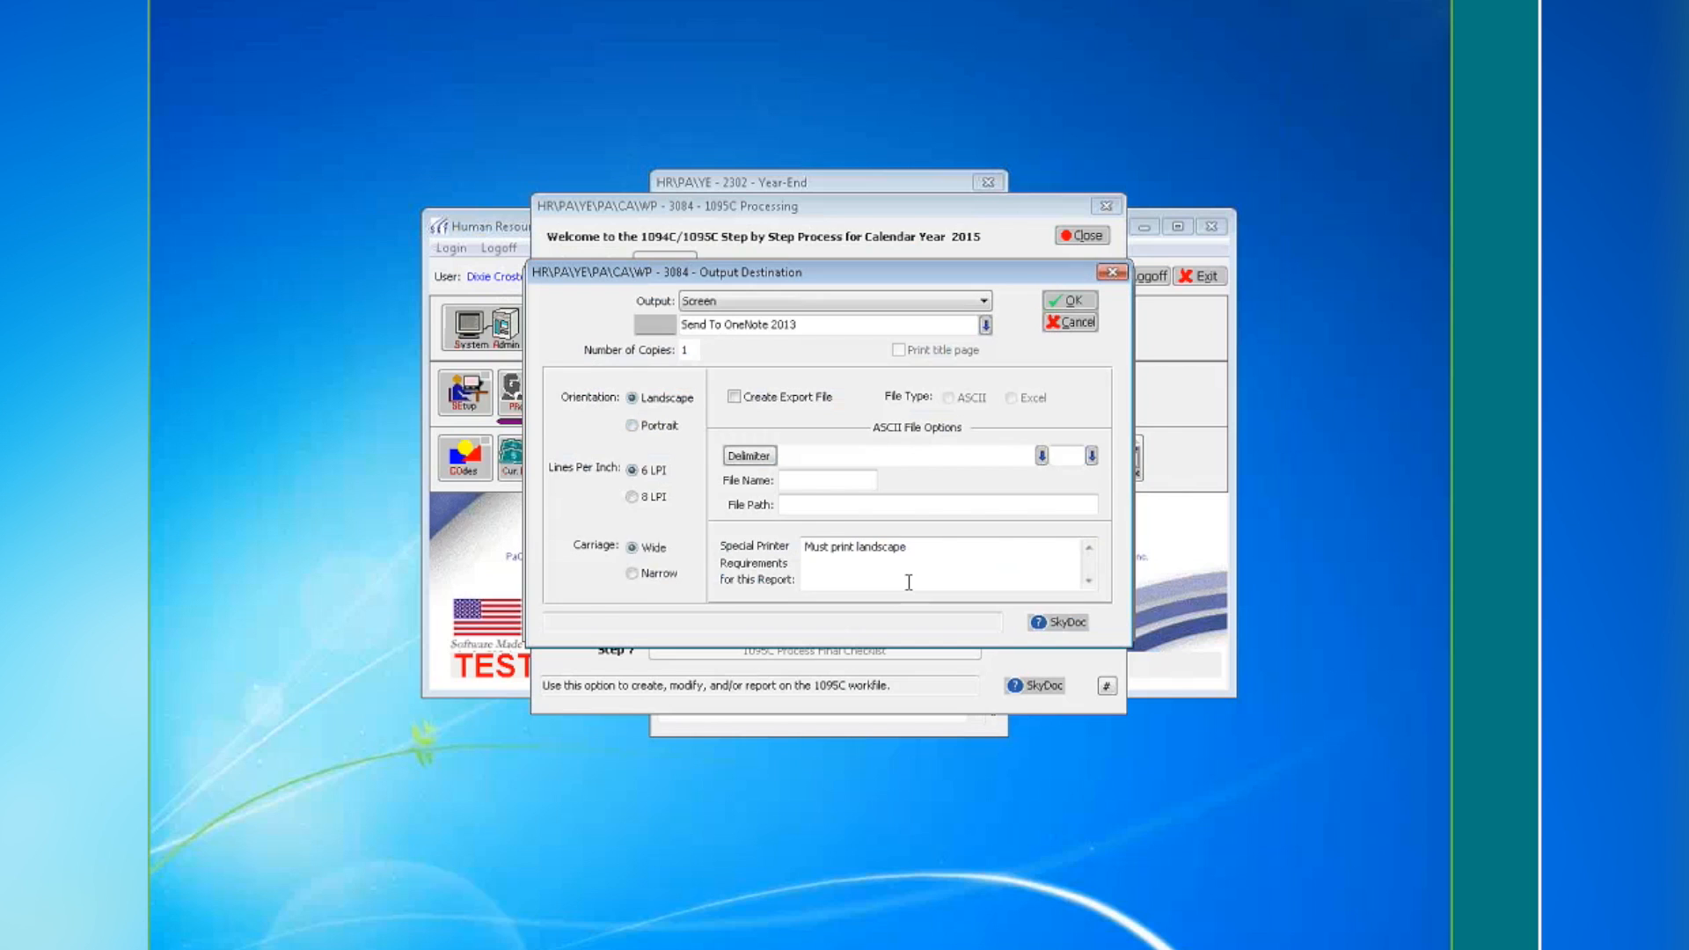
# Output the exceptions-only 1095C workfile report to the screen, page through its employee exceptions and warnings, and close it
pyautogui.click(1053, 300)
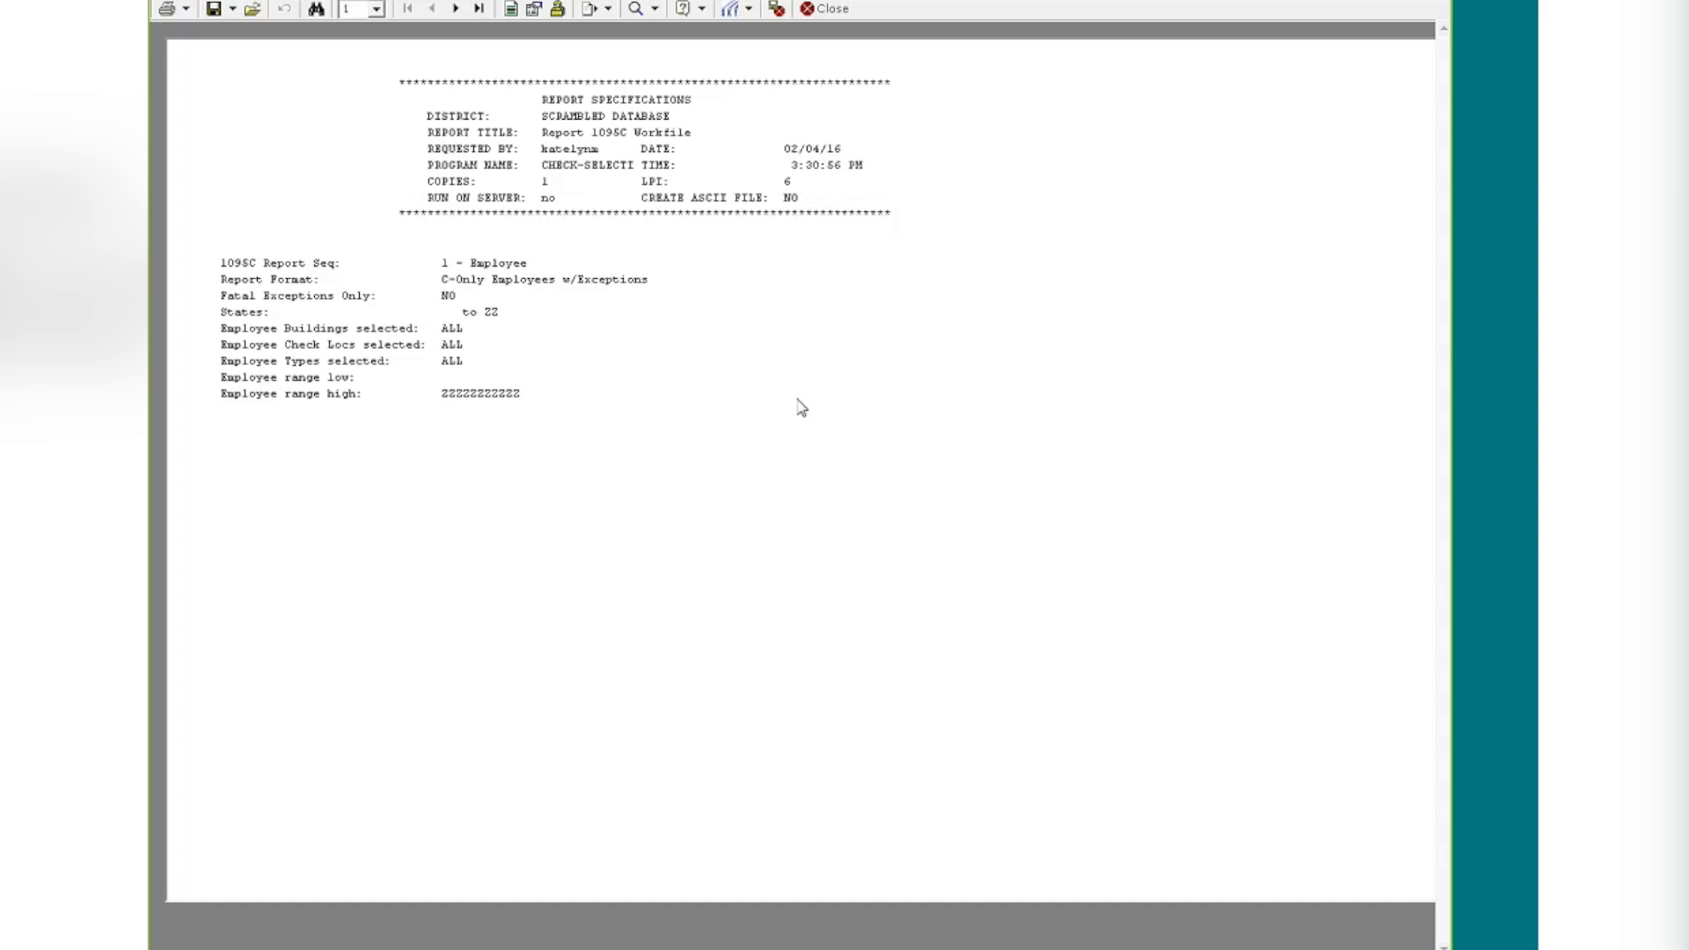
pyautogui.click(456, 9)
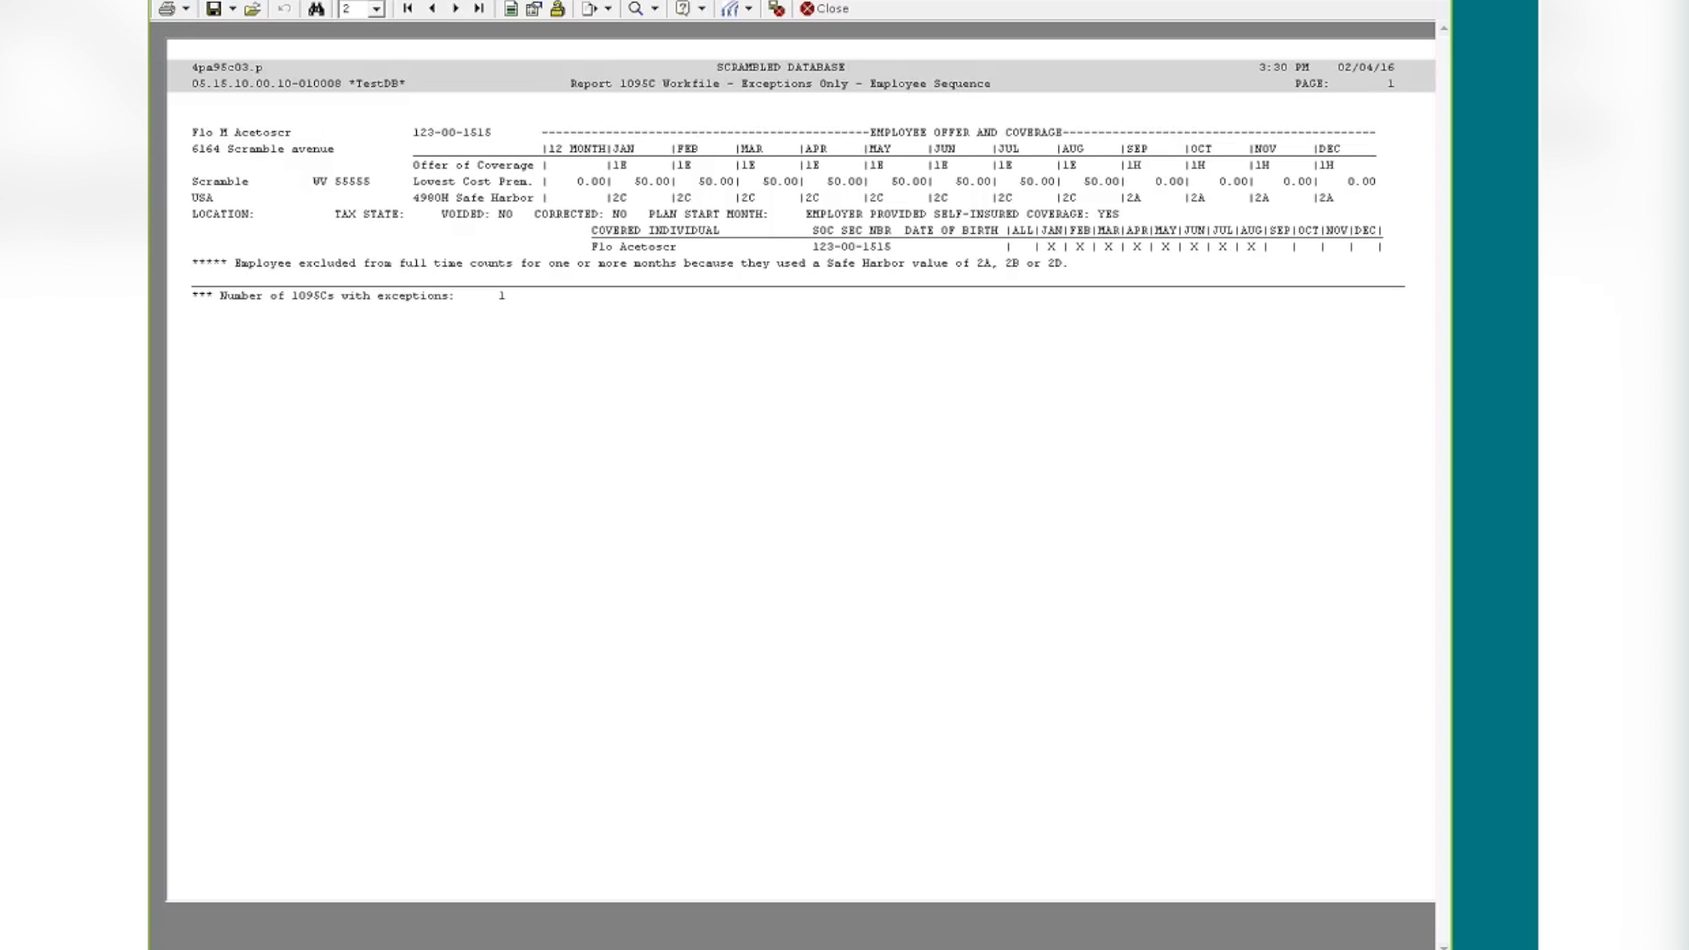
pyautogui.click(456, 9)
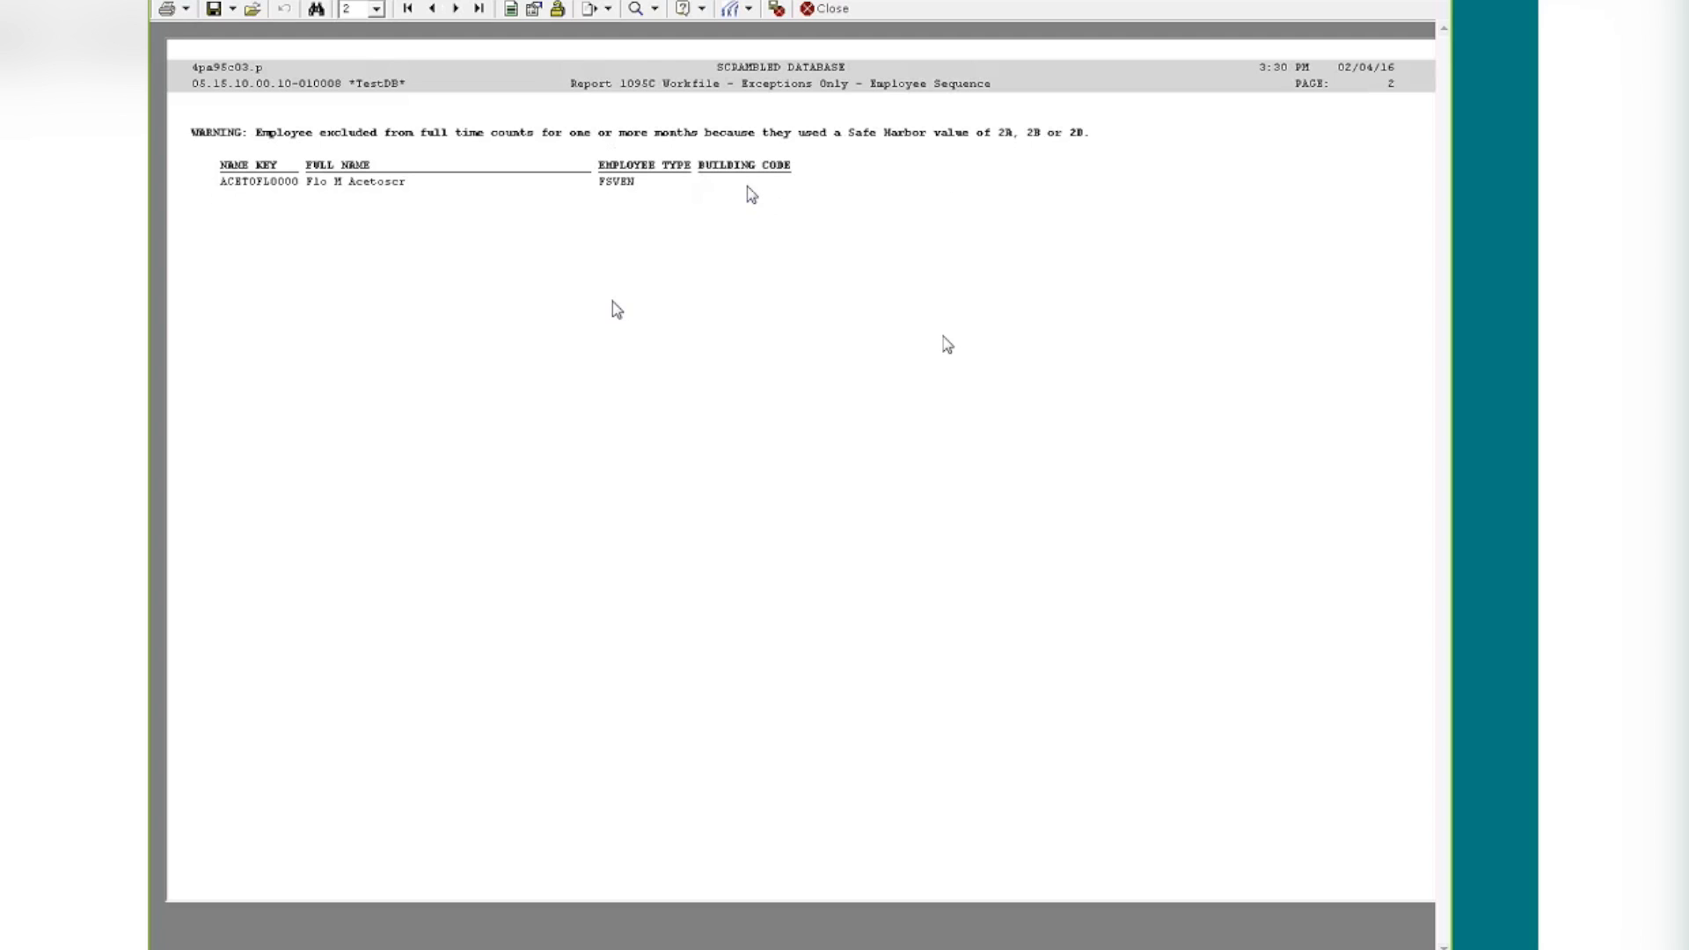
pyautogui.click(455, 9)
pyautogui.click(456, 8)
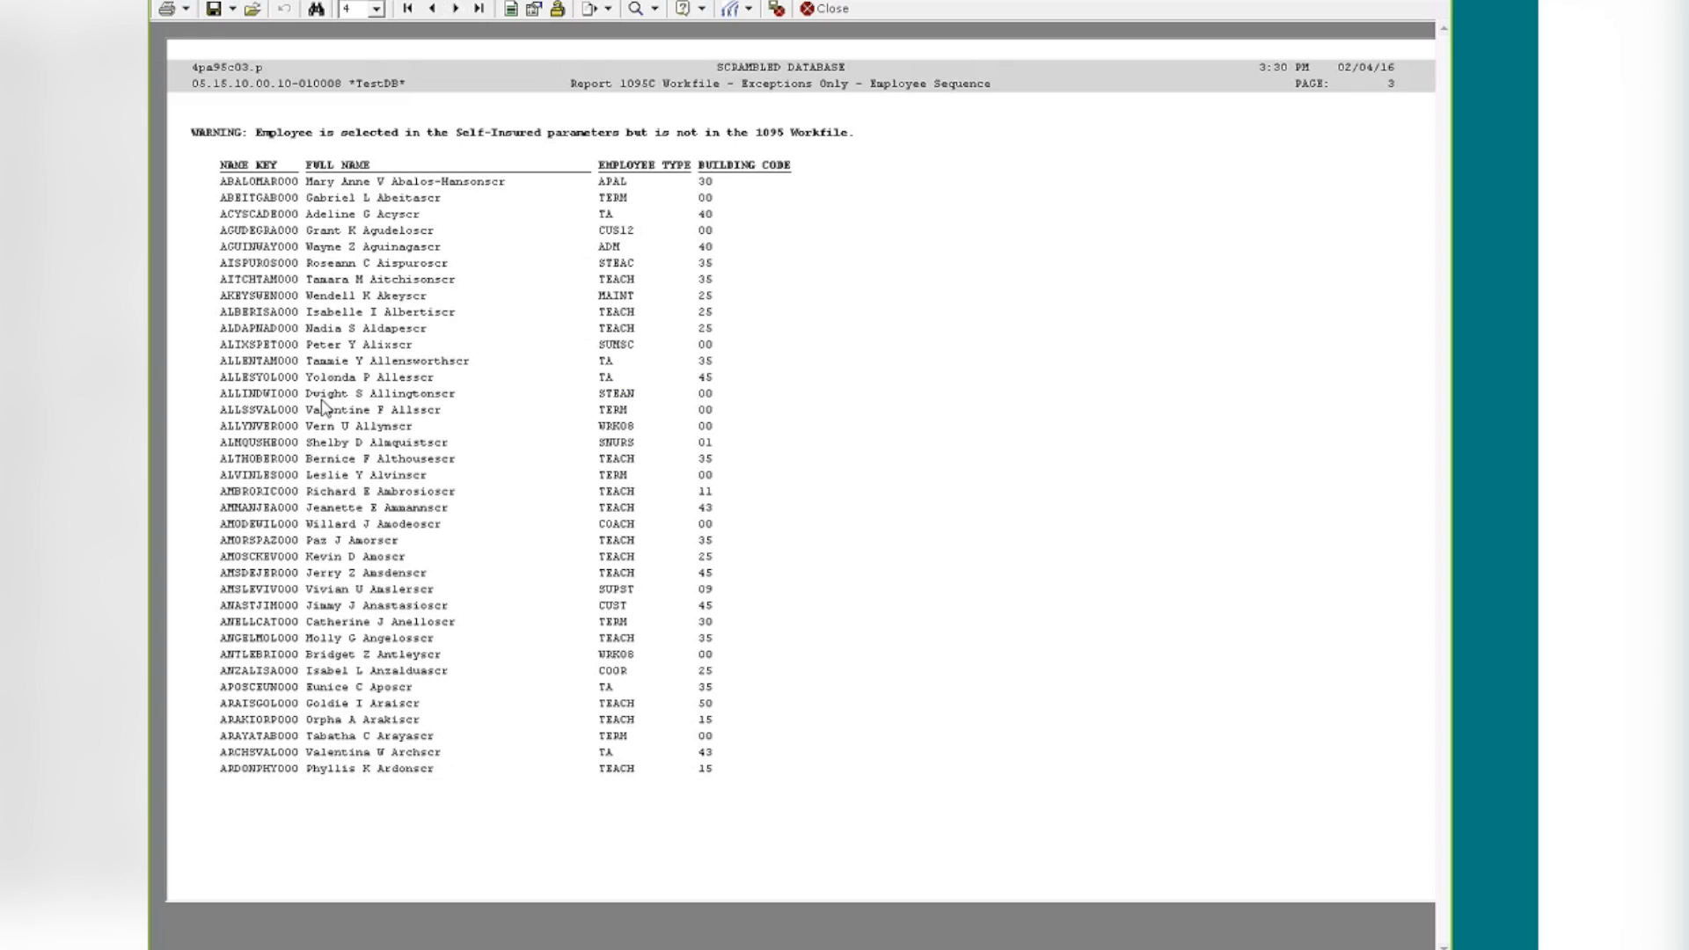
pyautogui.click(456, 9)
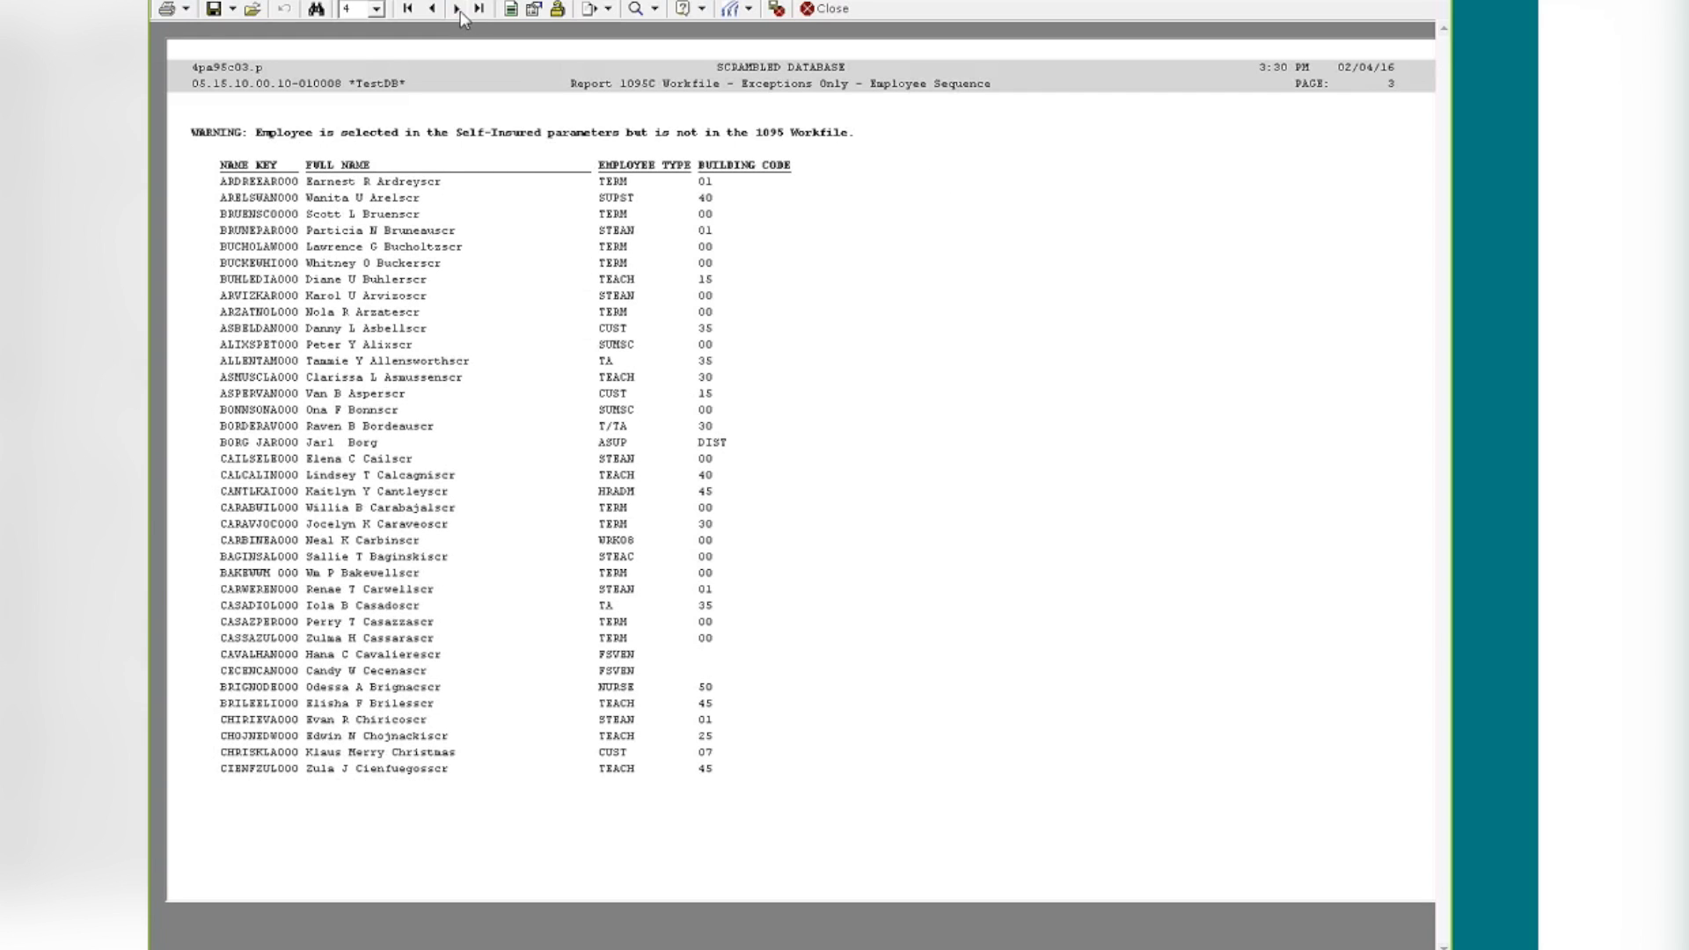
pyautogui.click(827, 10)
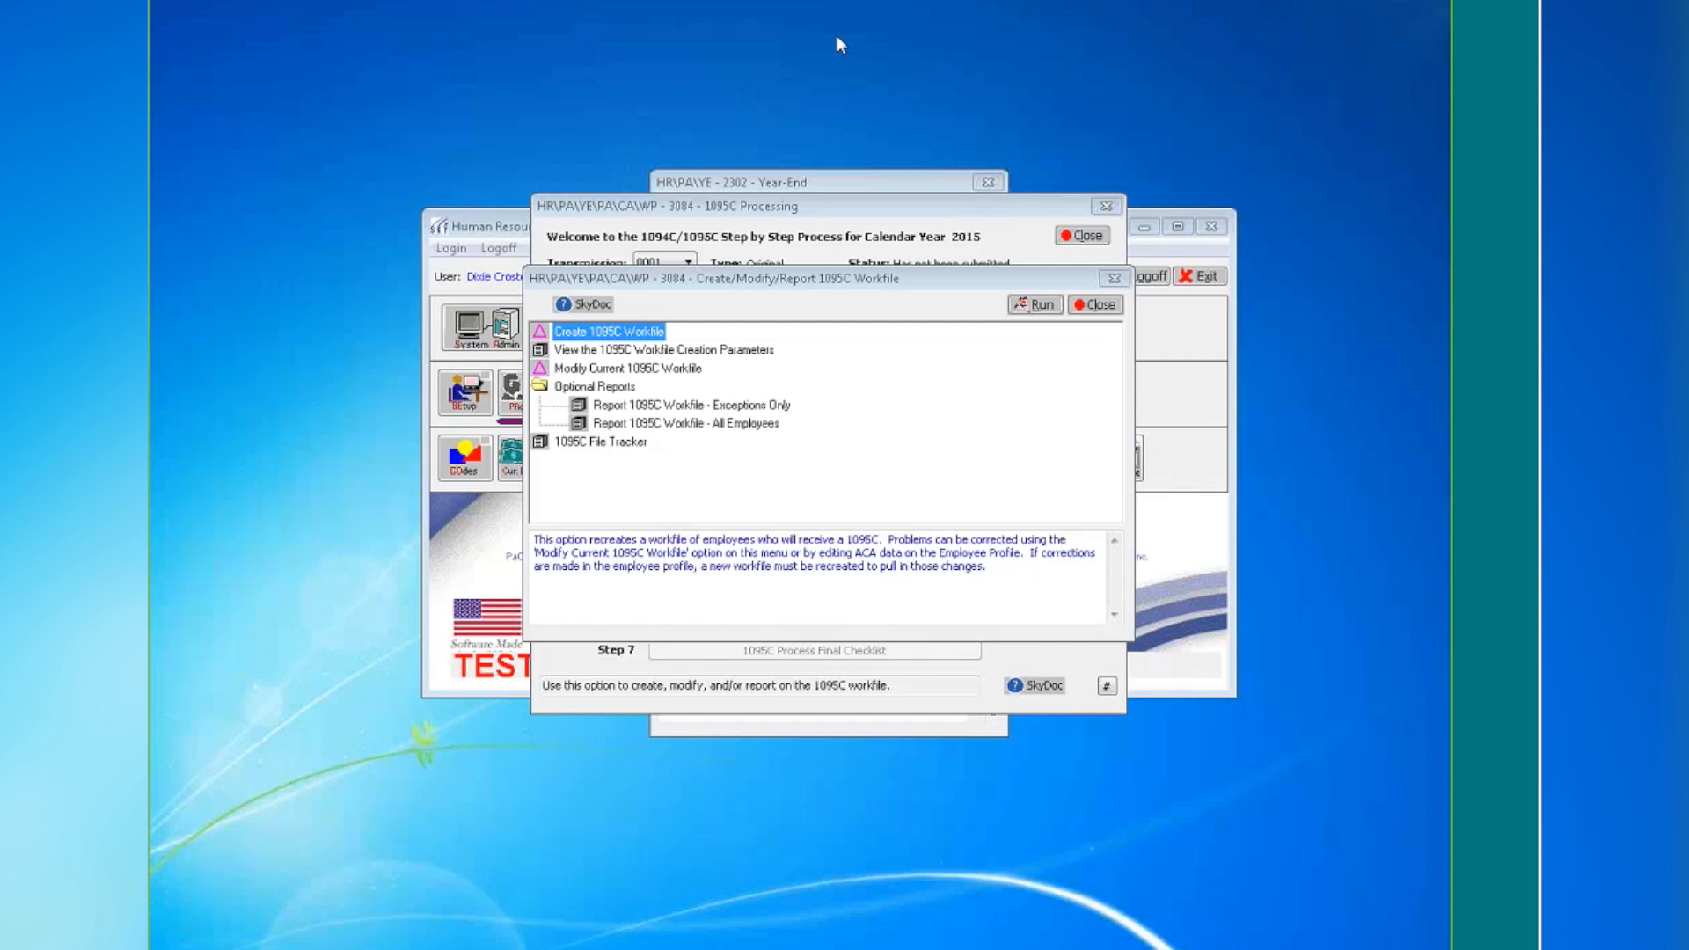
# View the 1095C workfile creation parameters and return to the workfile options
pyautogui.click(714, 352)
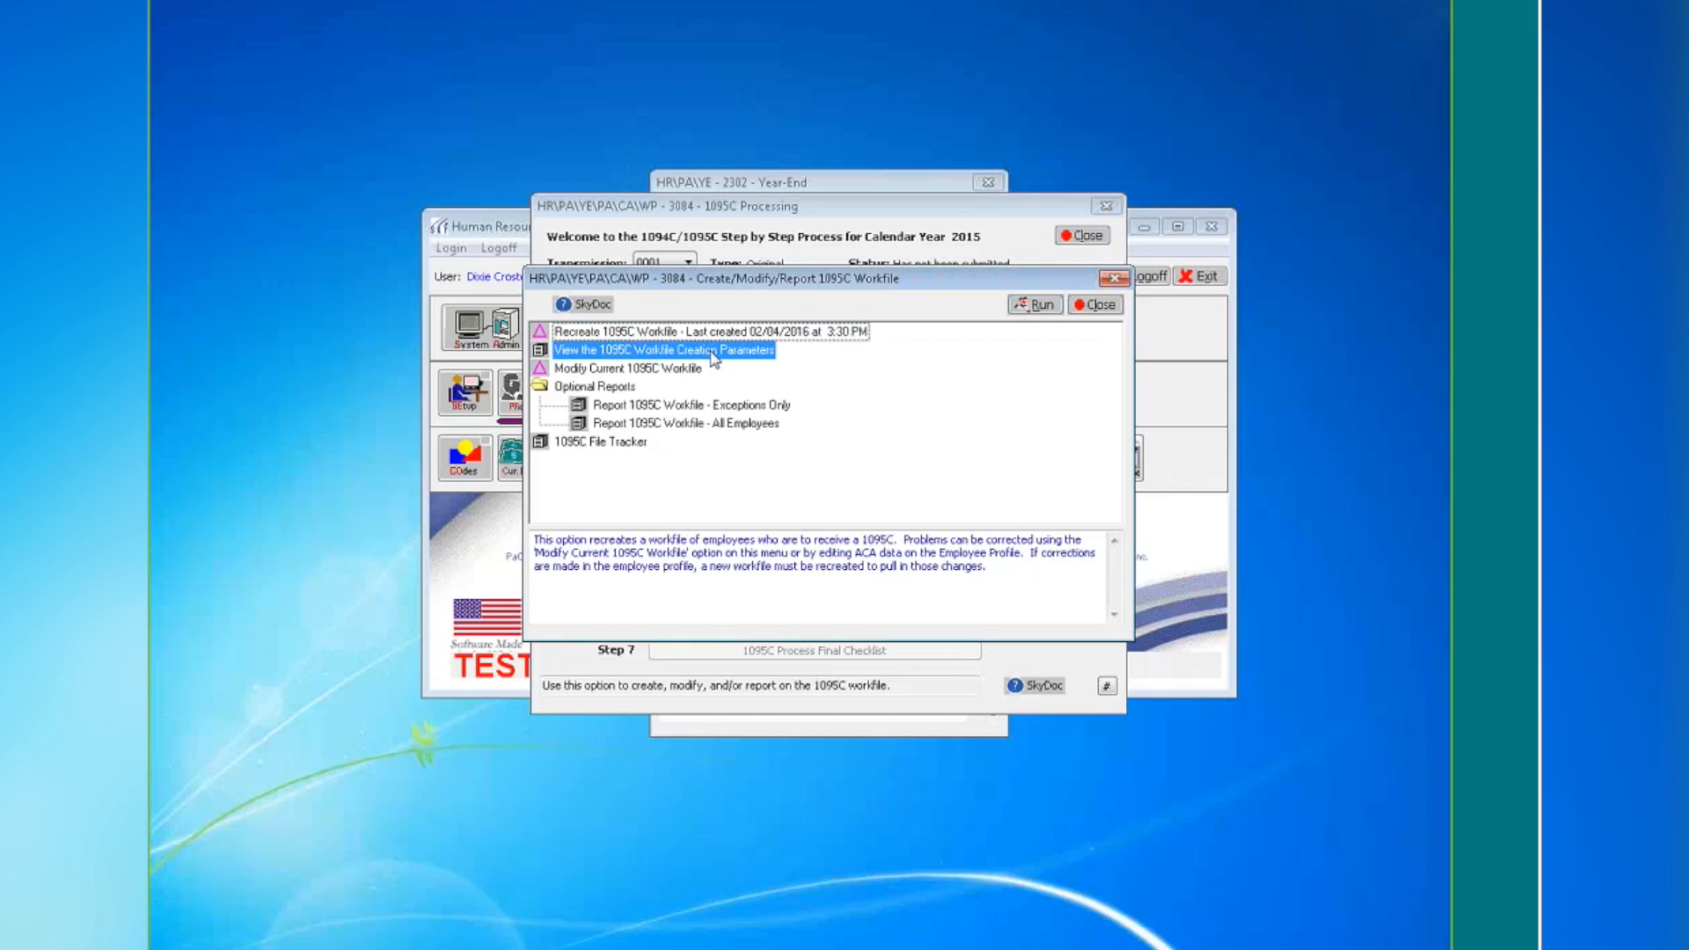
pyautogui.click(1035, 304)
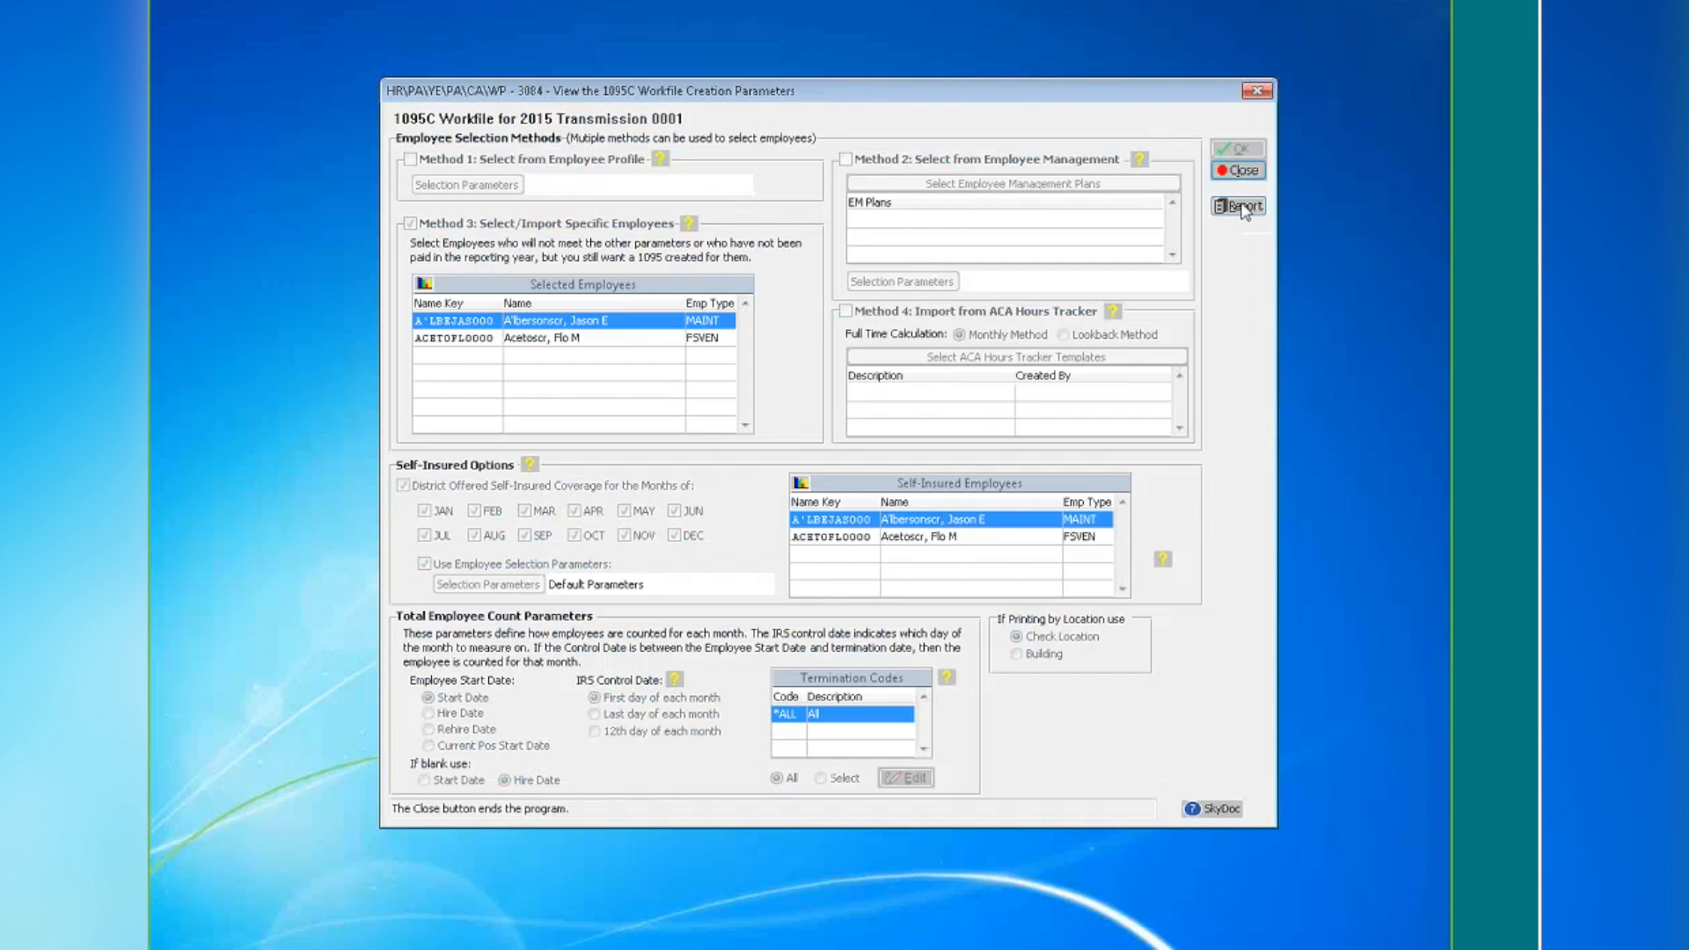
pyautogui.click(1238, 171)
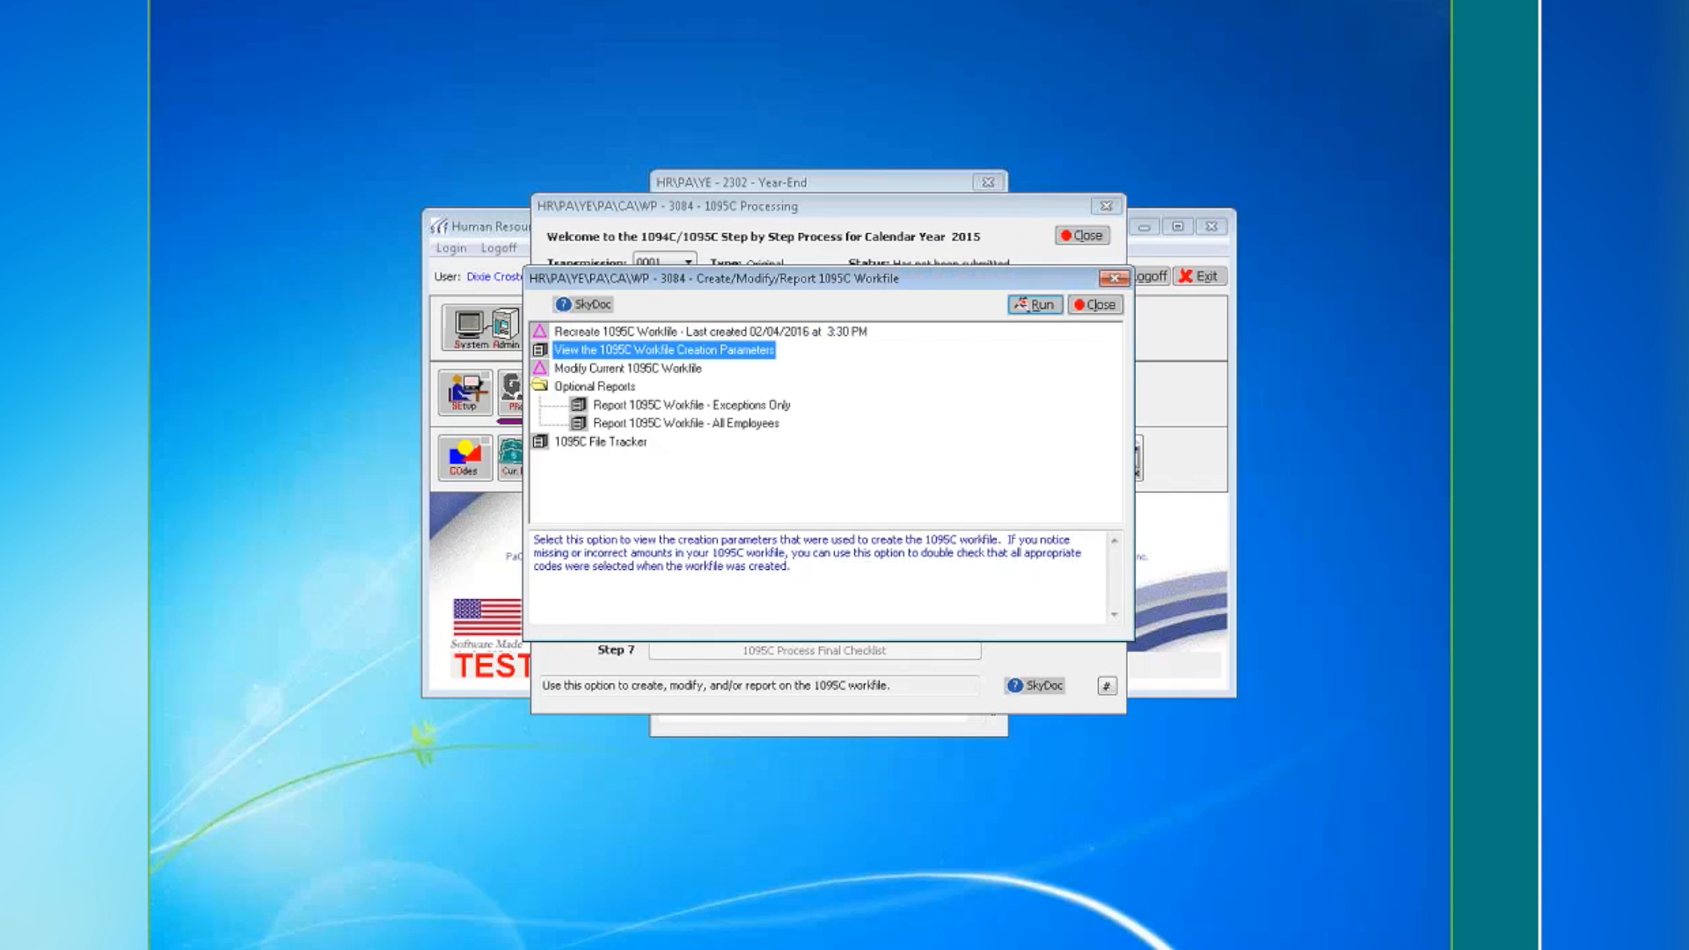
# Open the current 1095C workfile for modification and compare the monthly coverage codes and premiums of the two listed employees
pyautogui.click(656, 373)
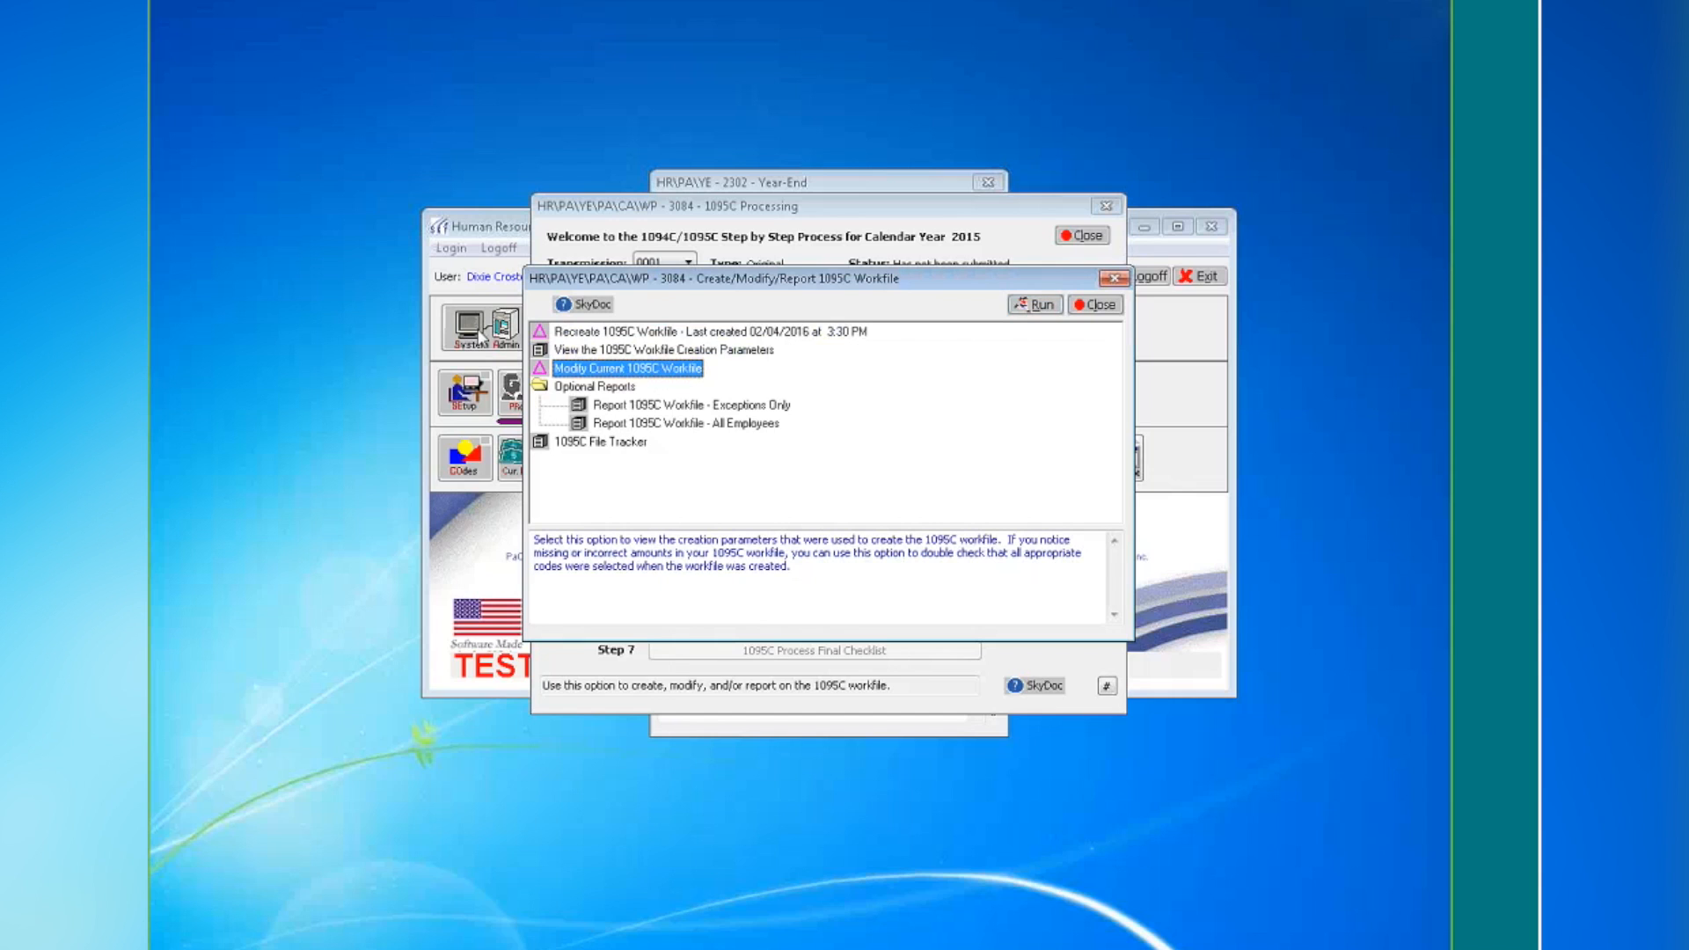
pyautogui.click(1020, 308)
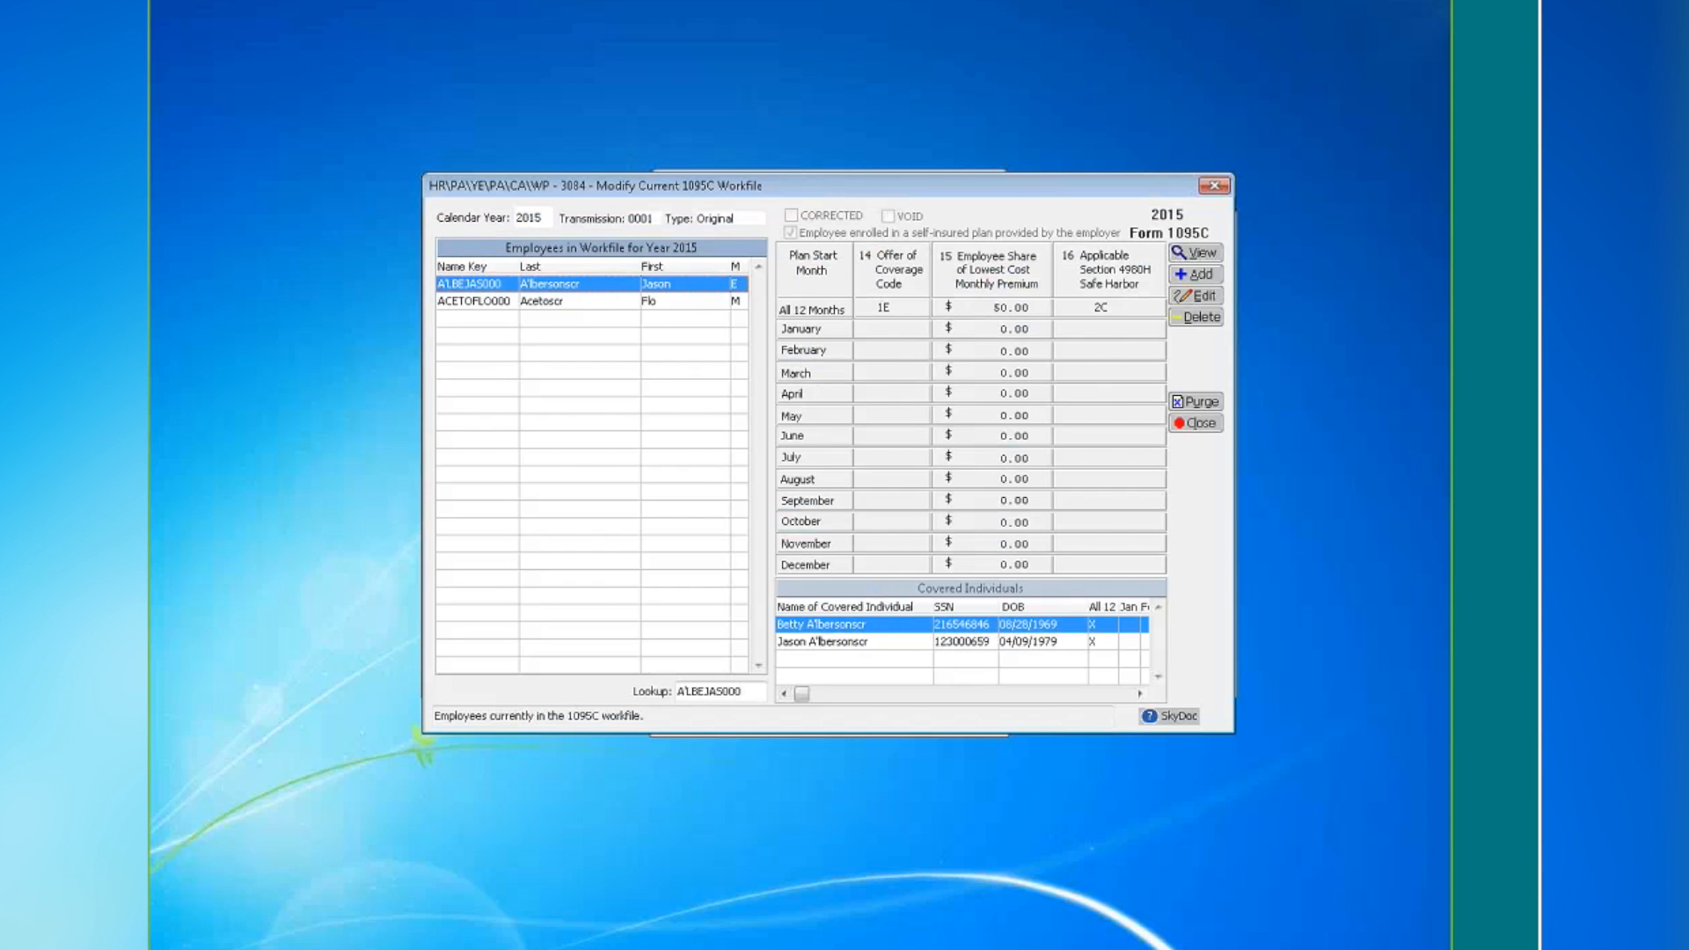
pyautogui.click(677, 304)
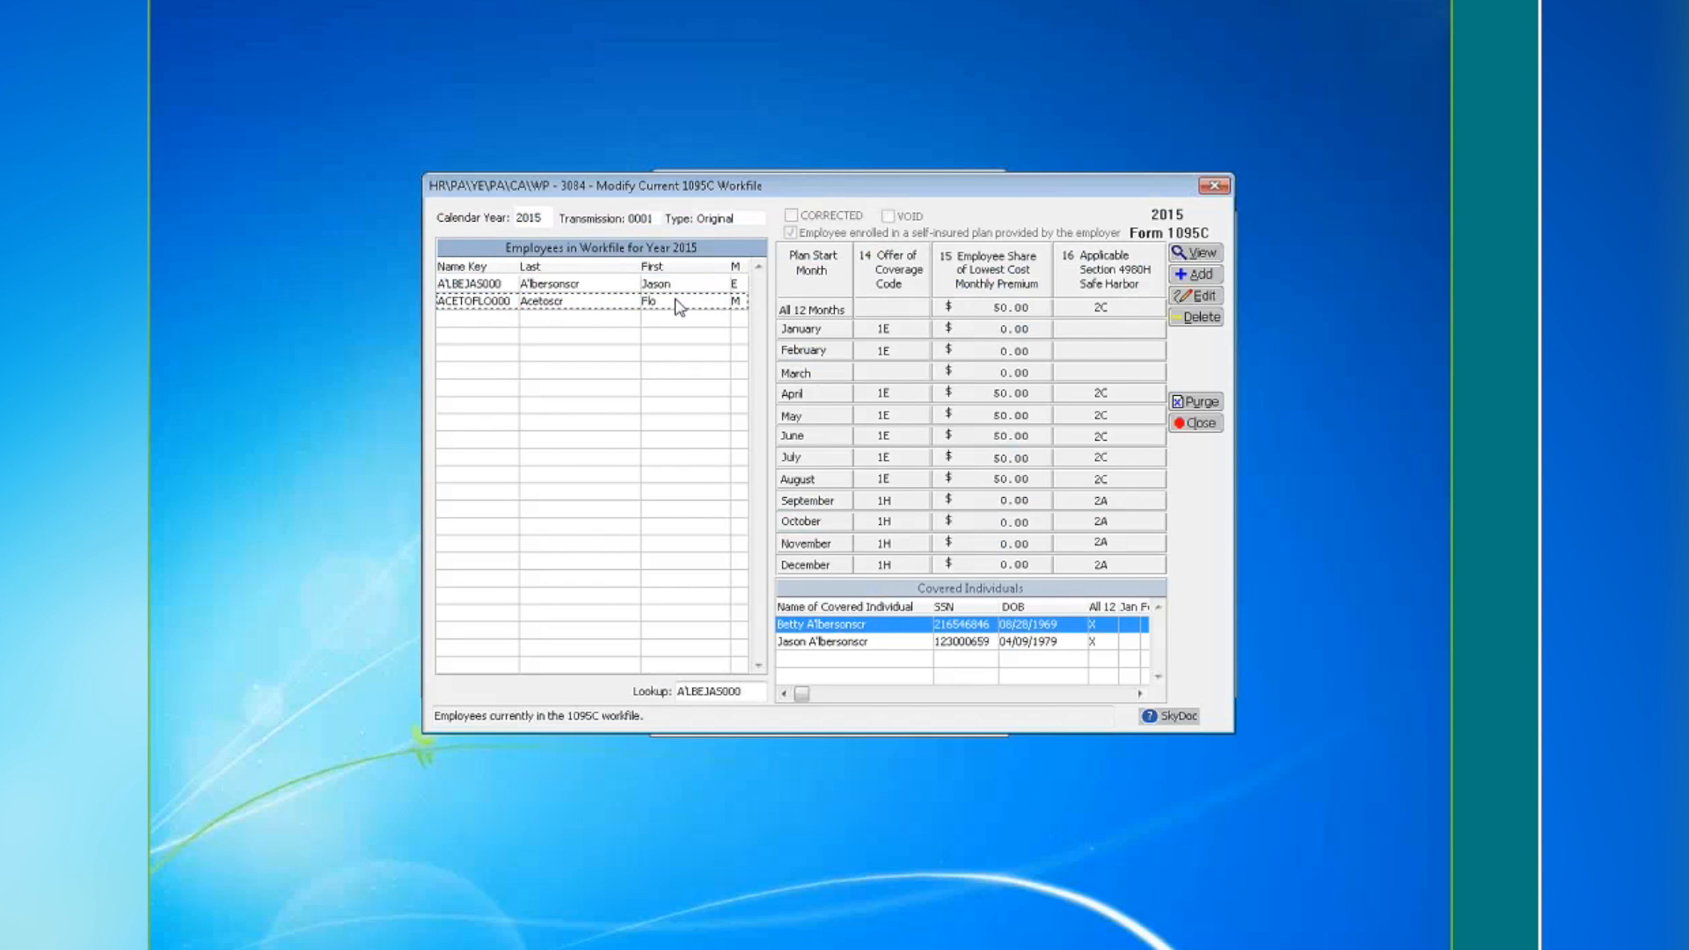
pyautogui.click(674, 287)
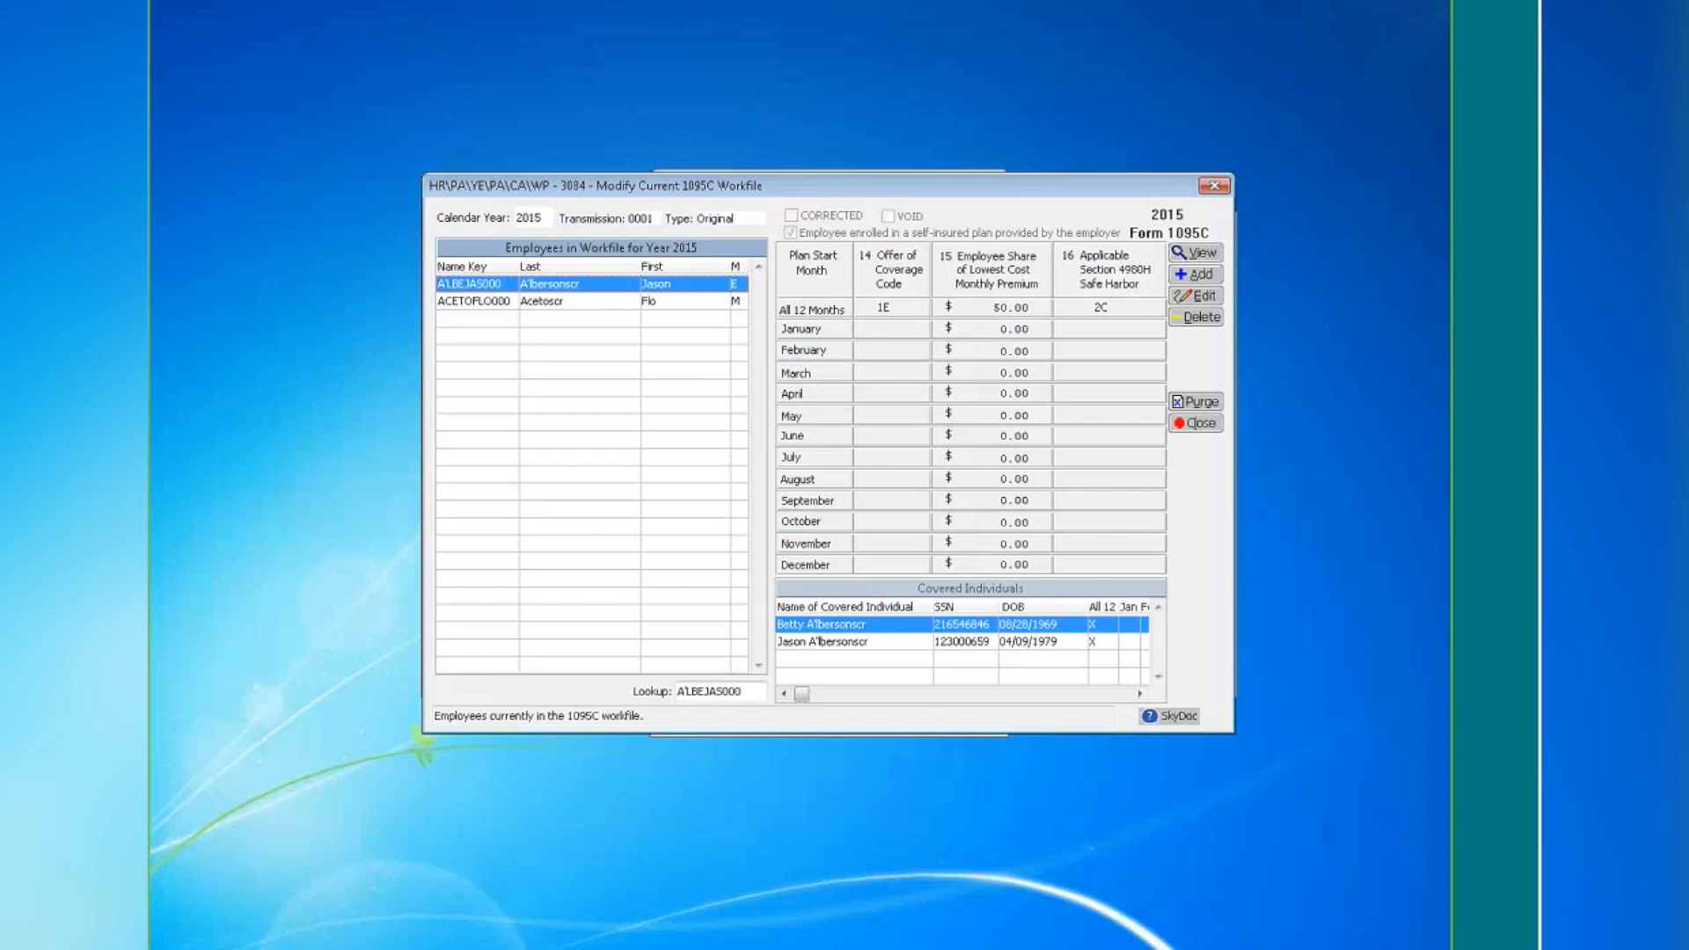
pyautogui.click(720, 303)
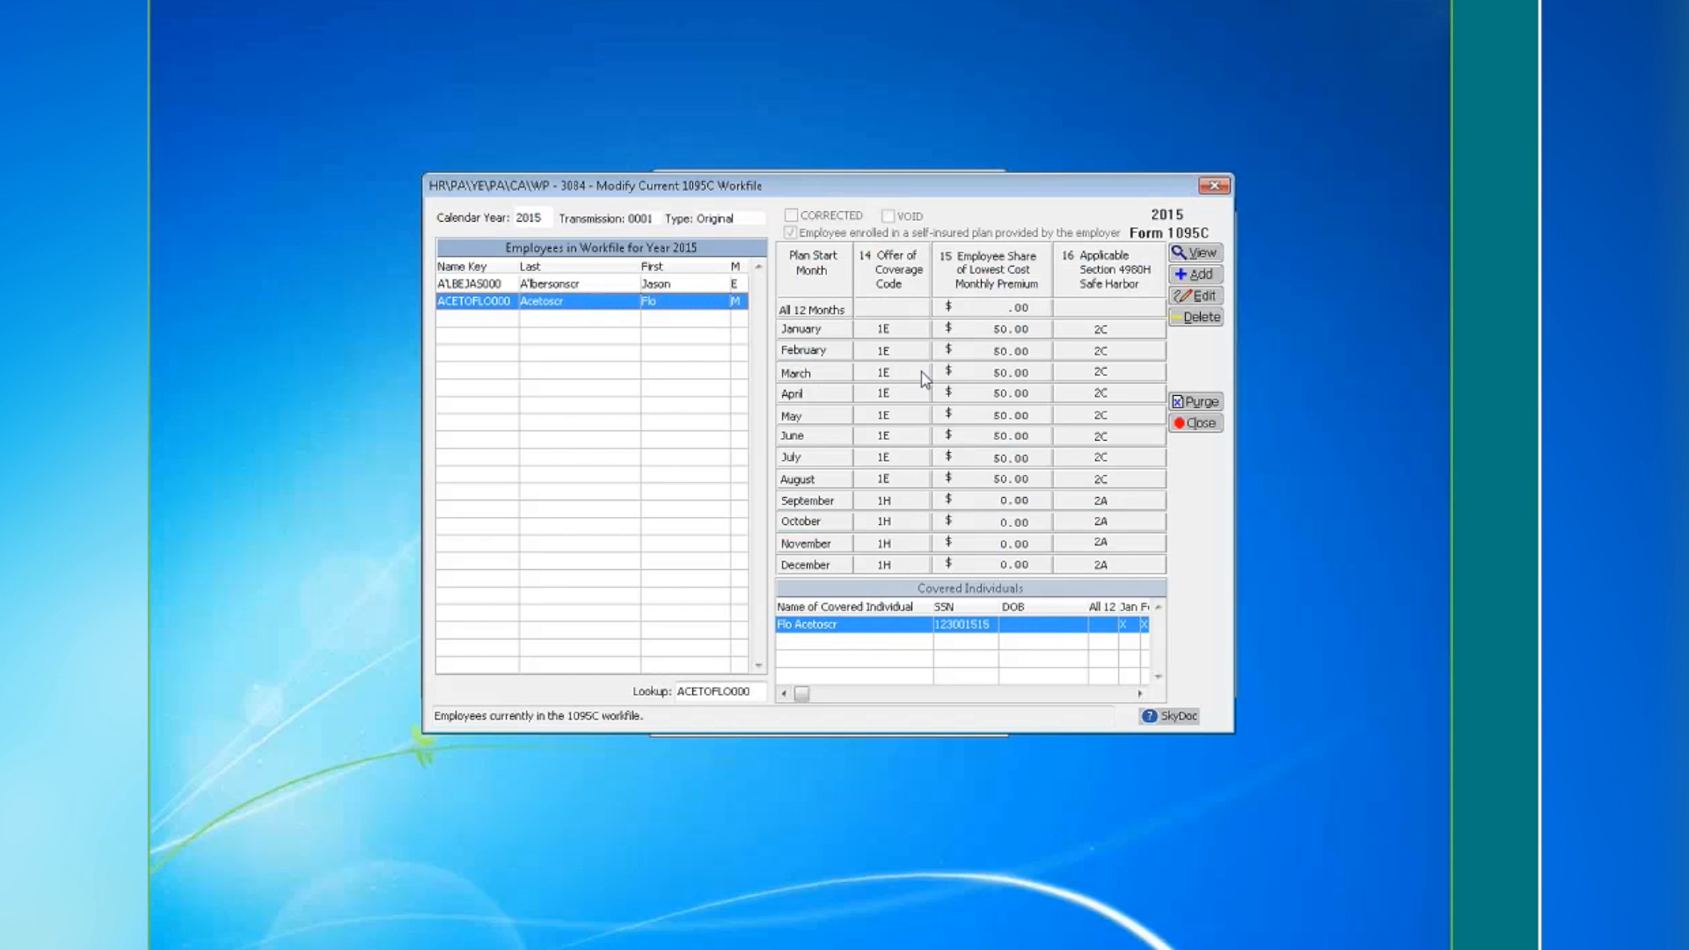
pyautogui.press('Up')
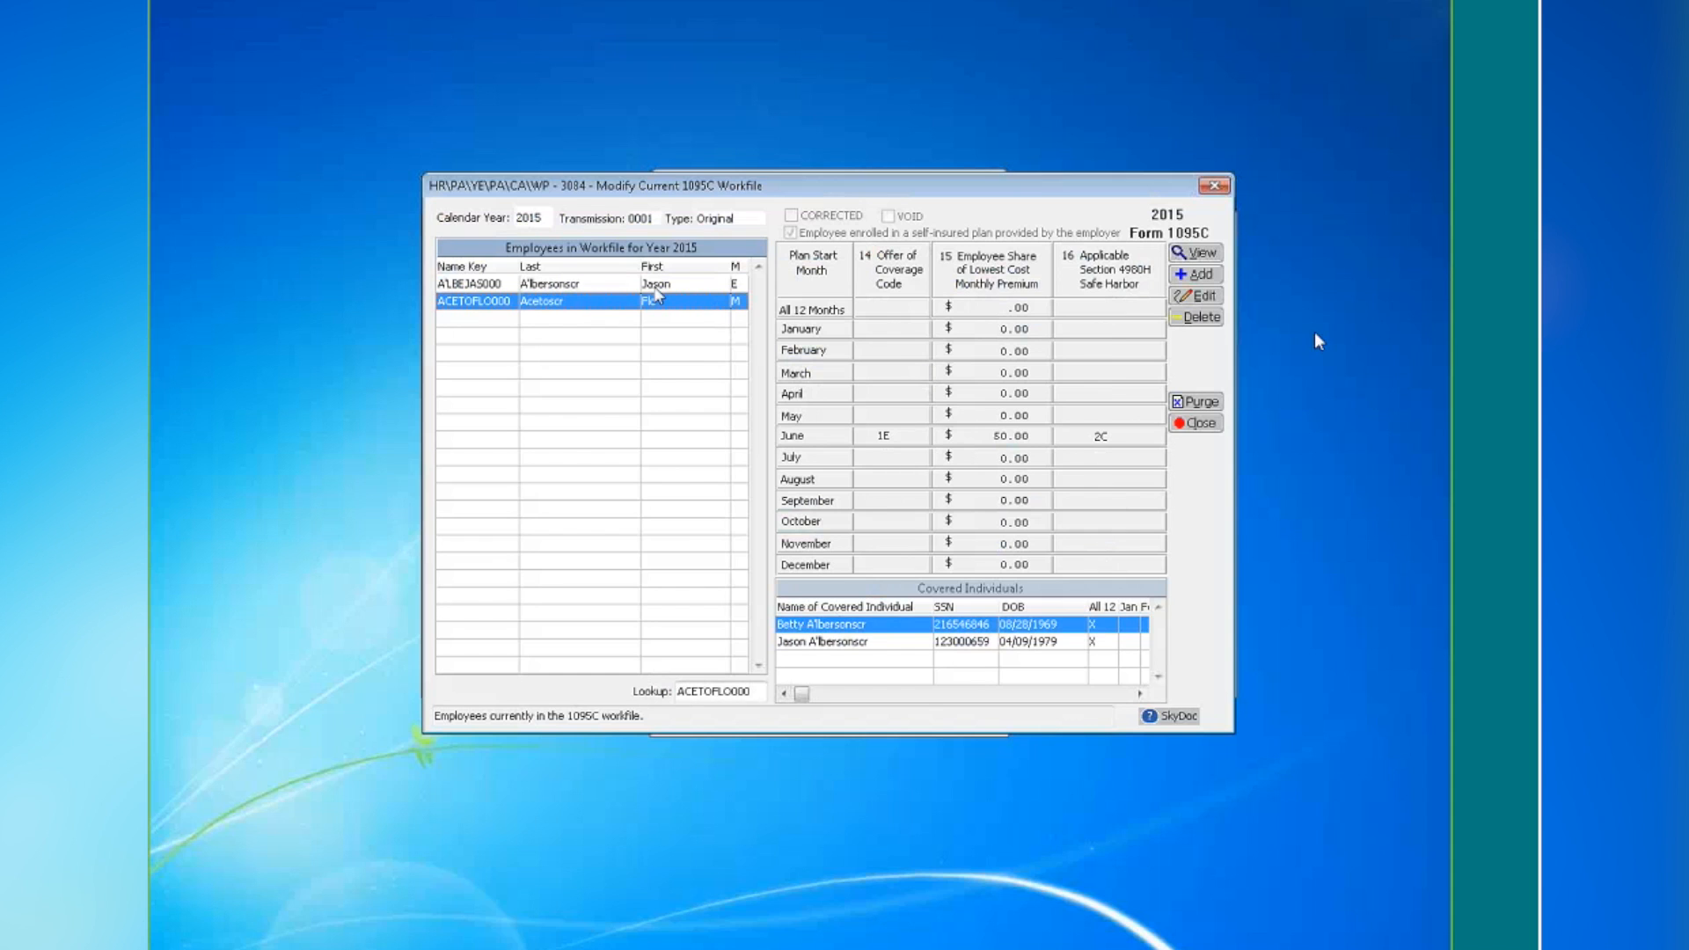
# View the first employee's 1095C record, look at the form for adding an employee without adding one, and leave the workfile
pyautogui.click(1212, 254)
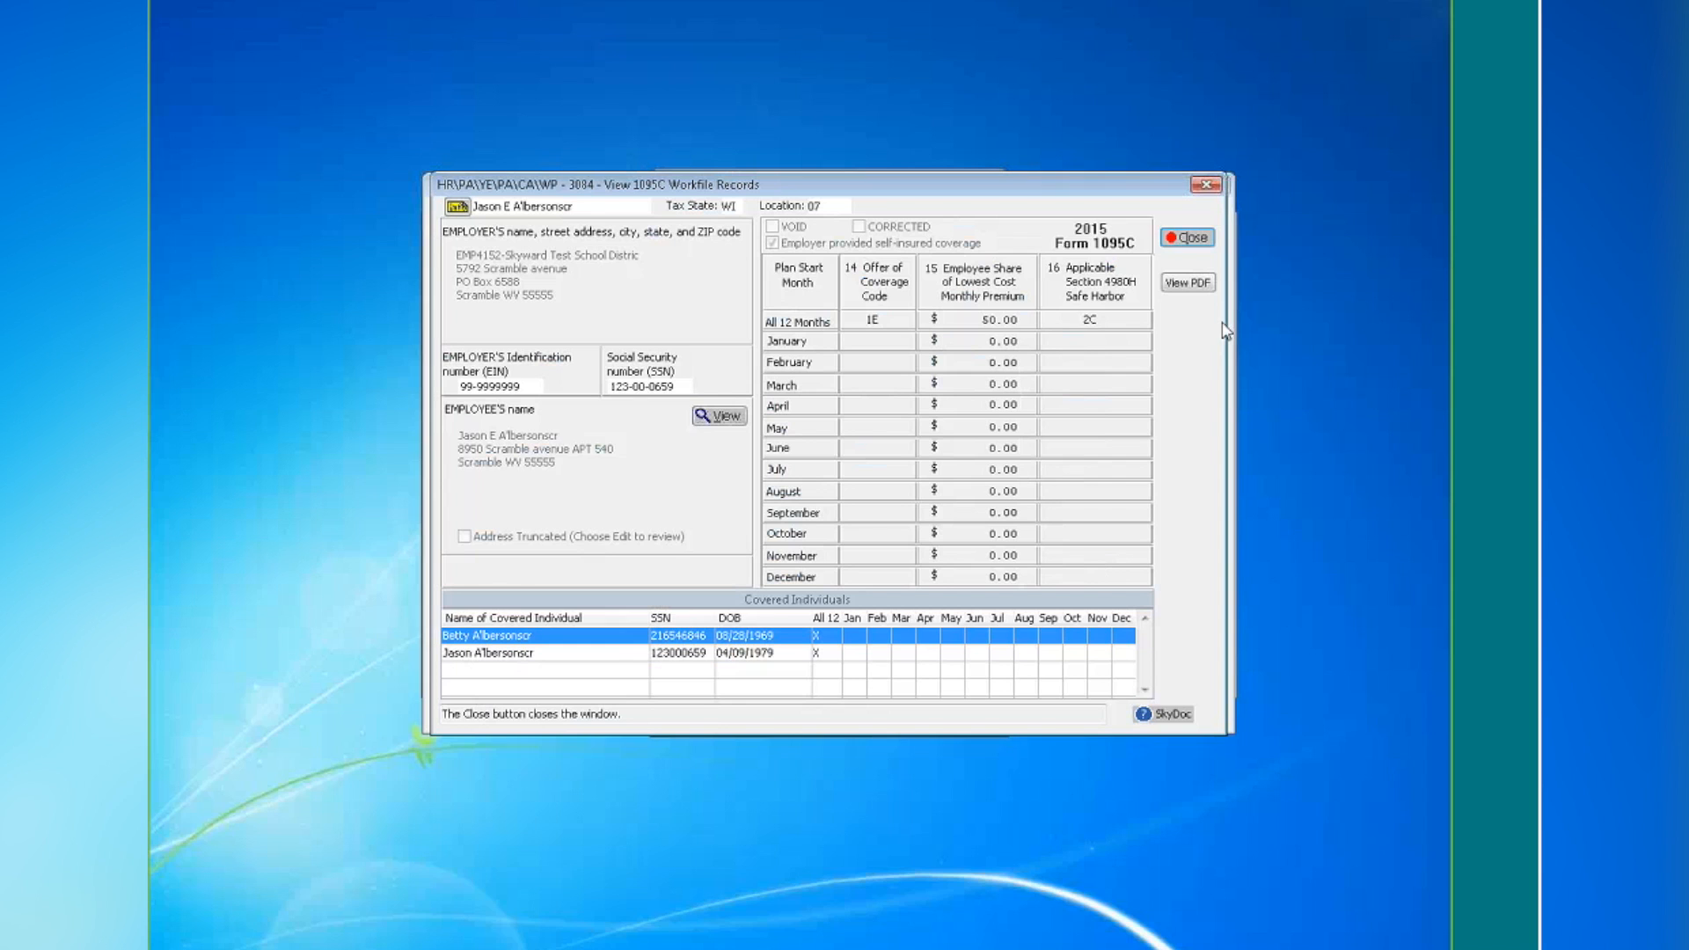
pyautogui.click(1183, 239)
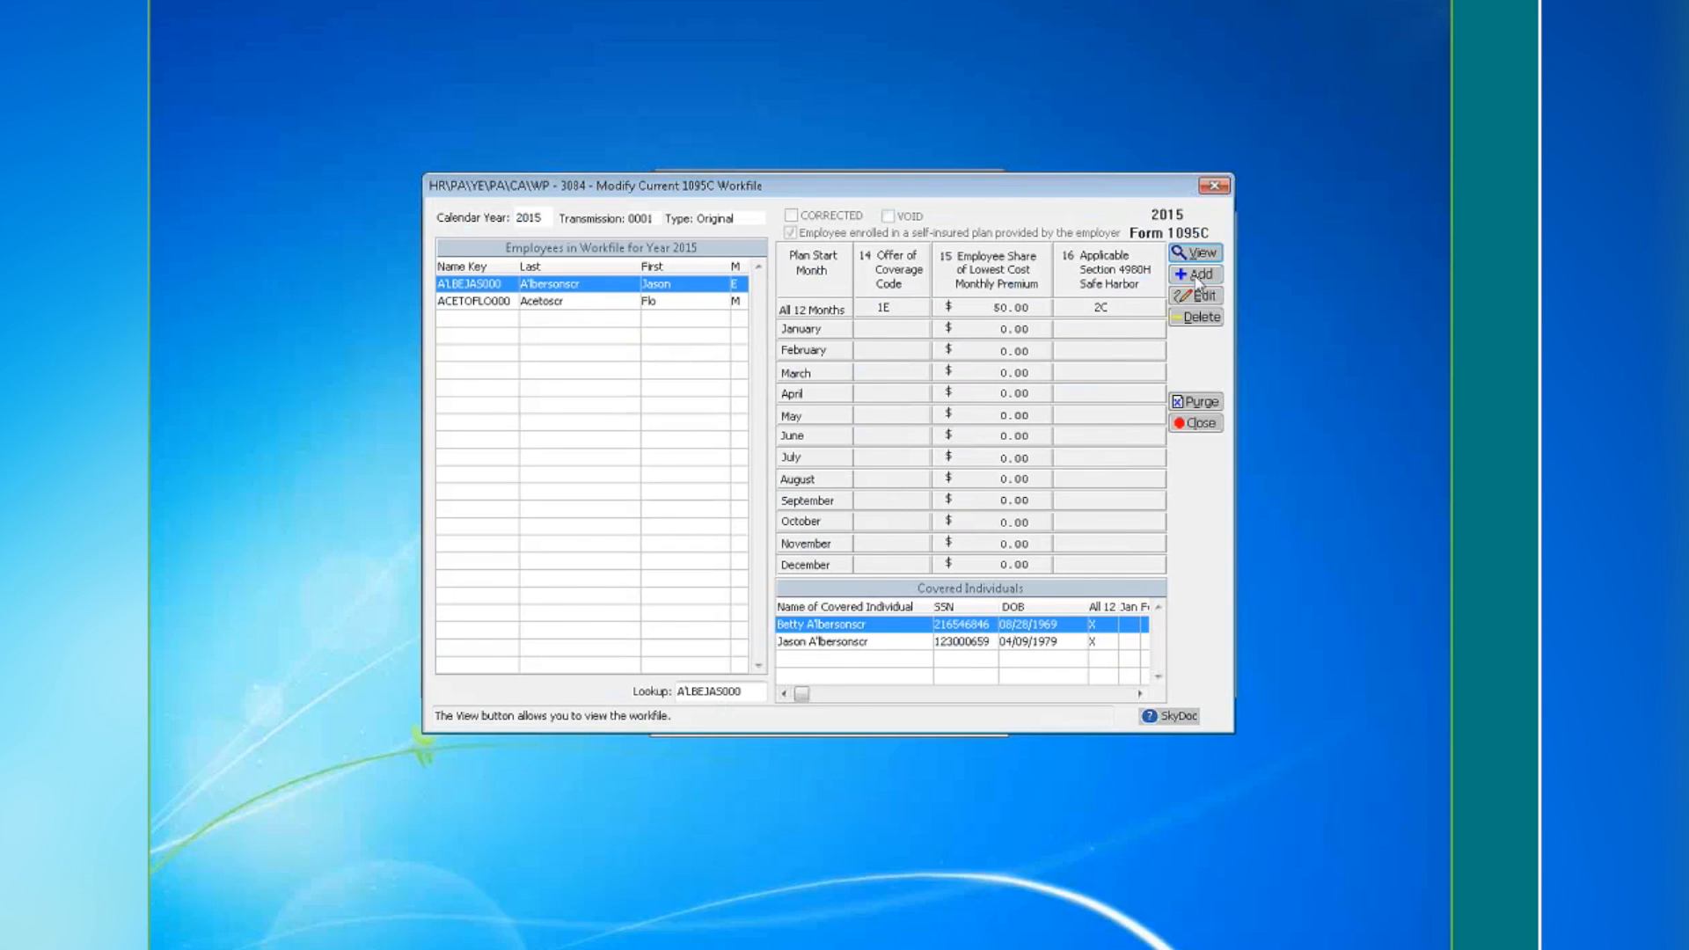
pyautogui.click(1196, 276)
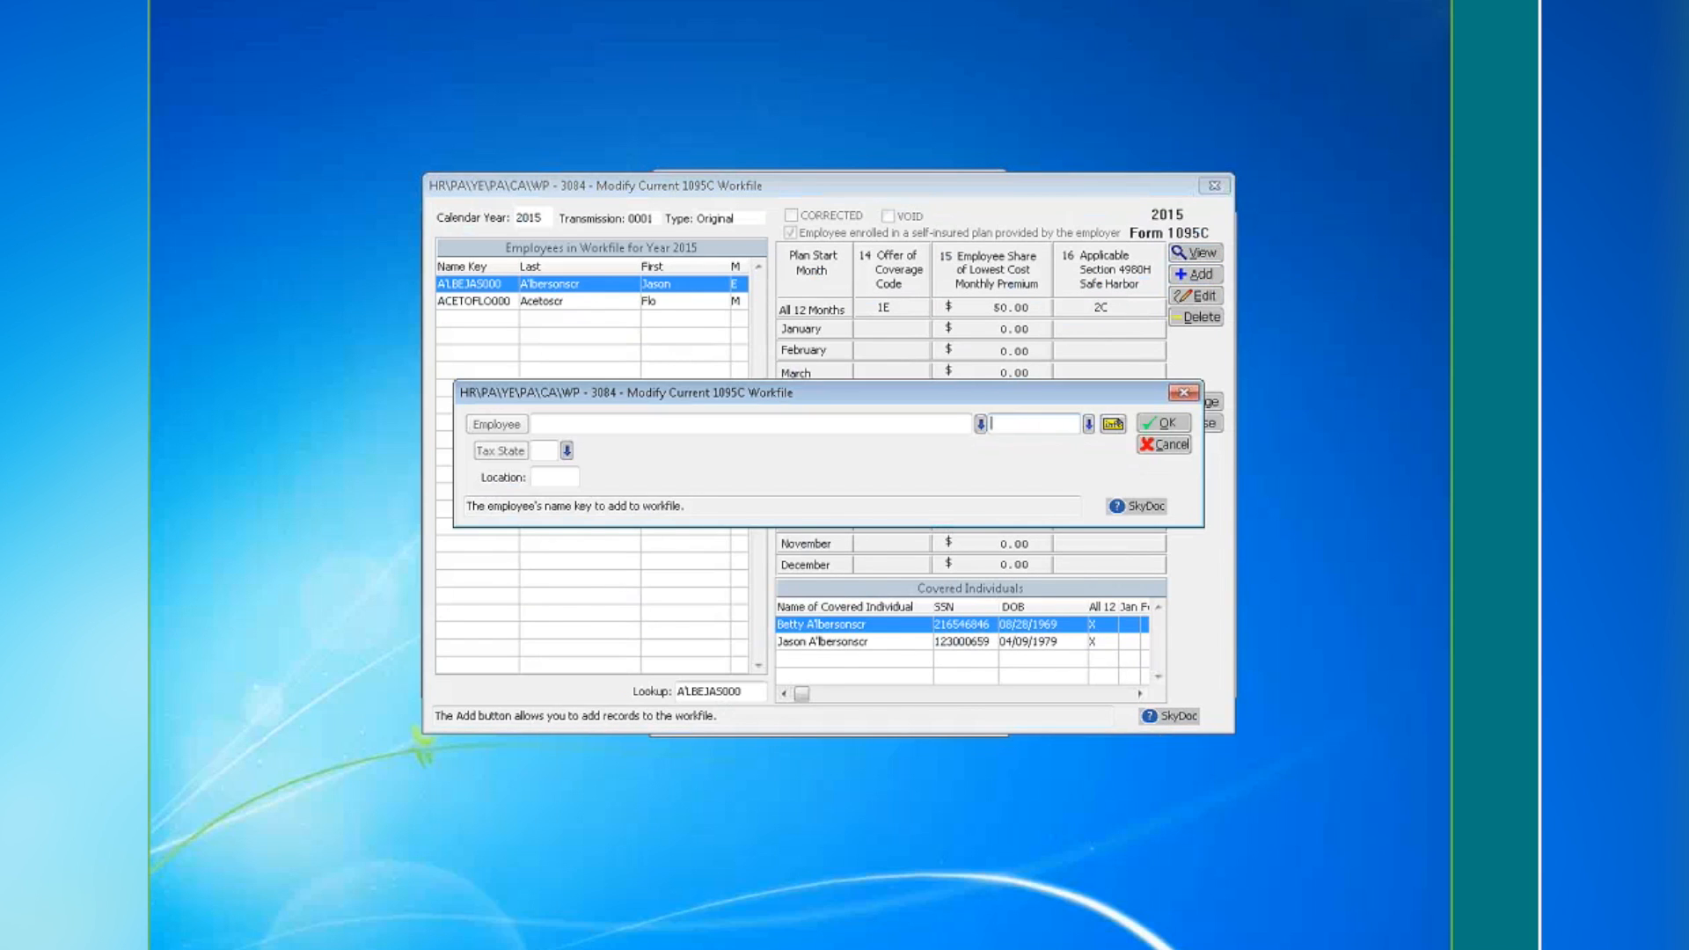
pyautogui.click(1159, 446)
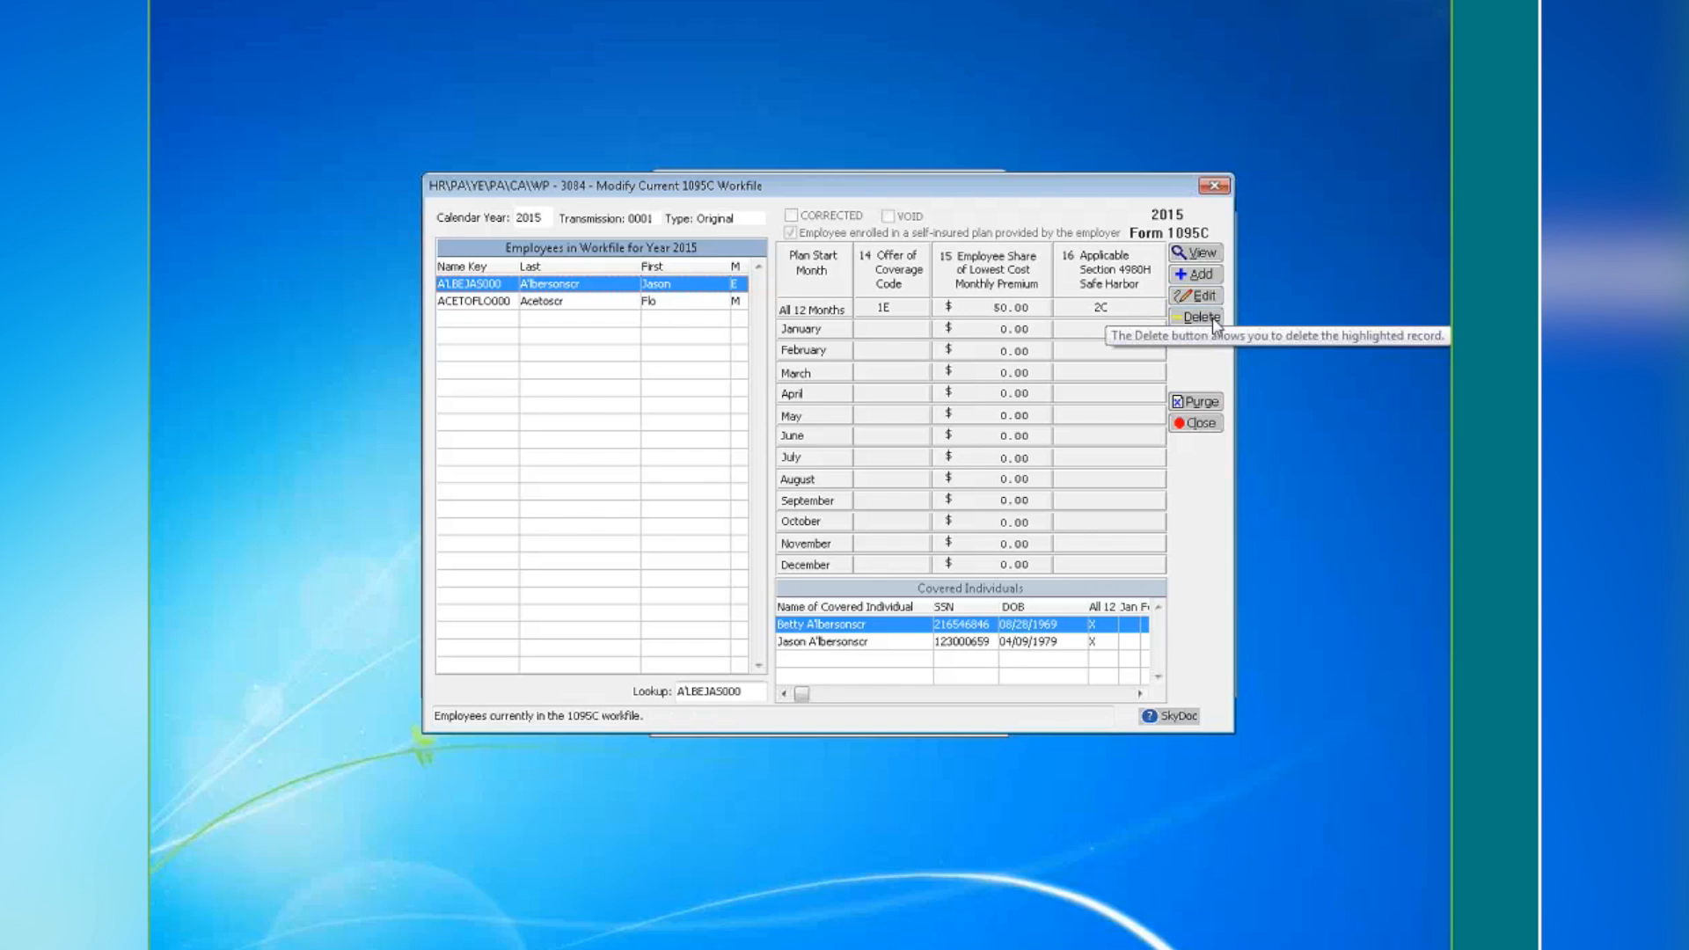
pyautogui.click(1183, 422)
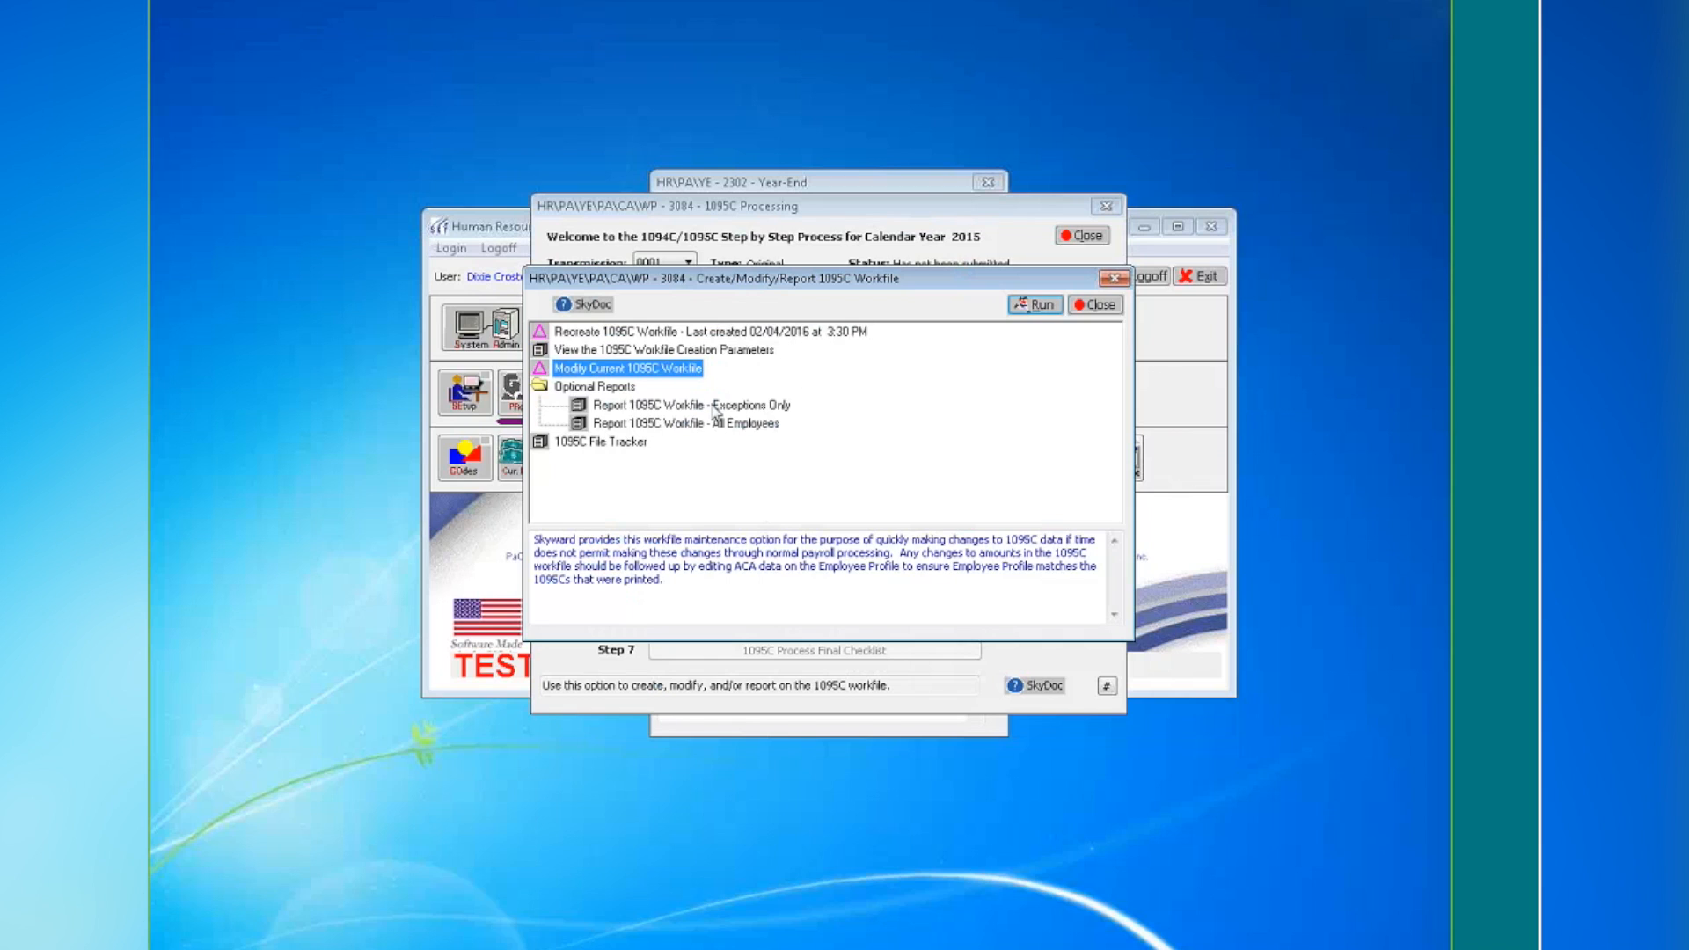
# Read the descriptions of the exceptions-only report, the all-employees report and the 1095C File Tracker
pyautogui.click(642, 405)
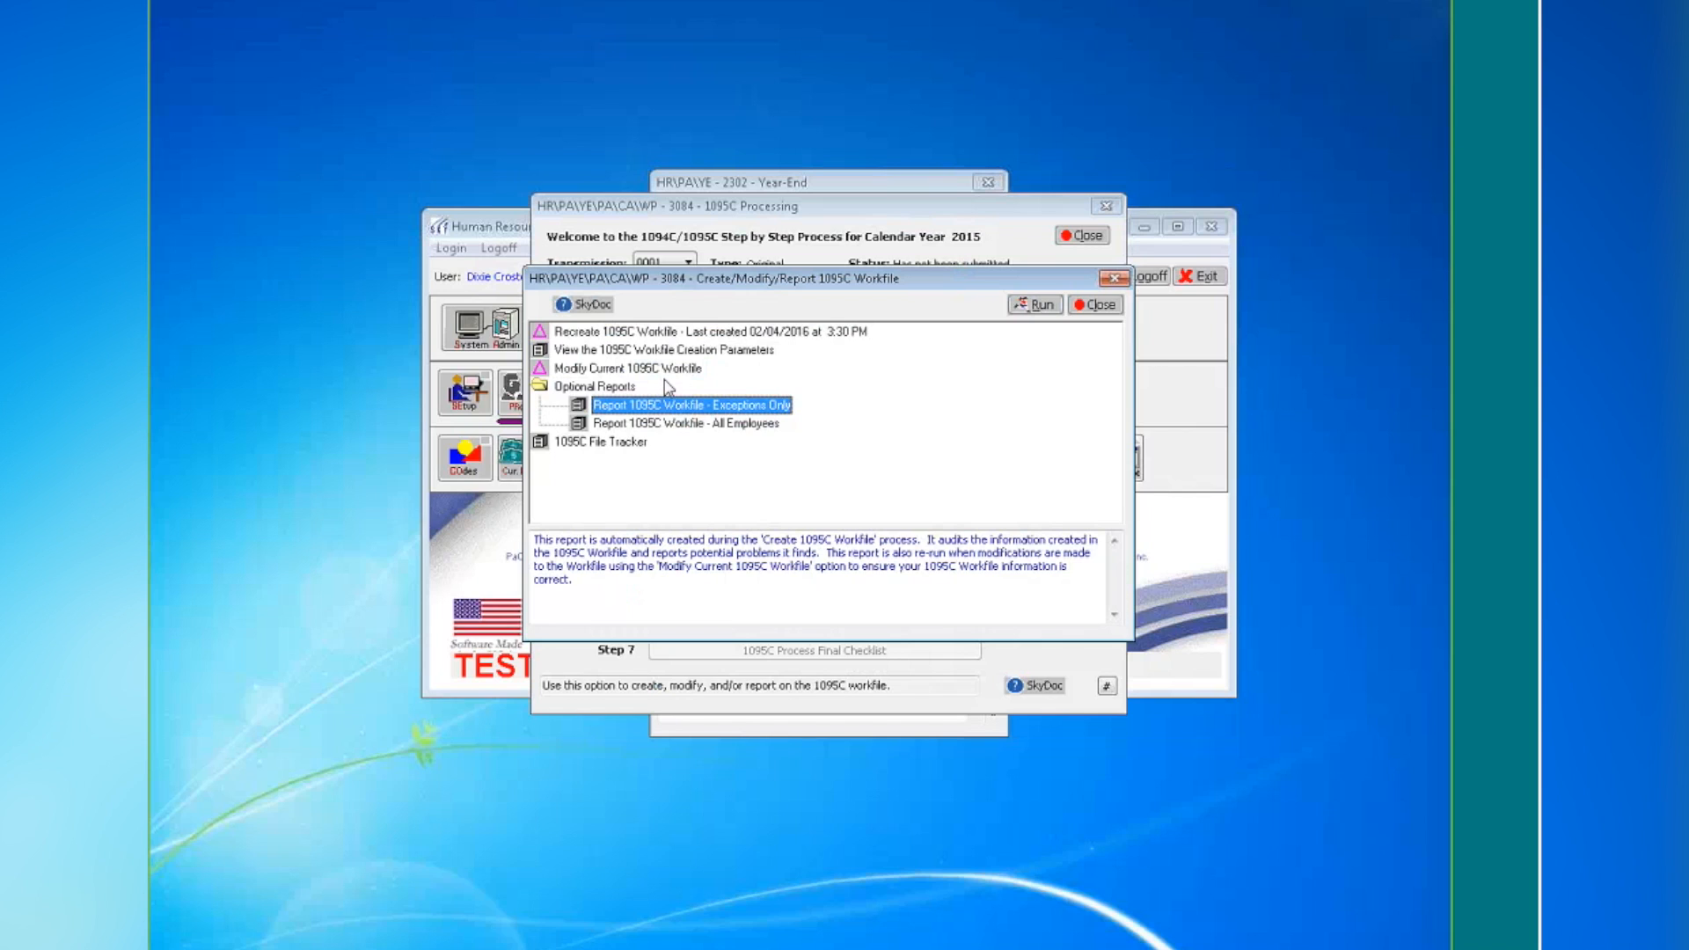
pyautogui.click(687, 426)
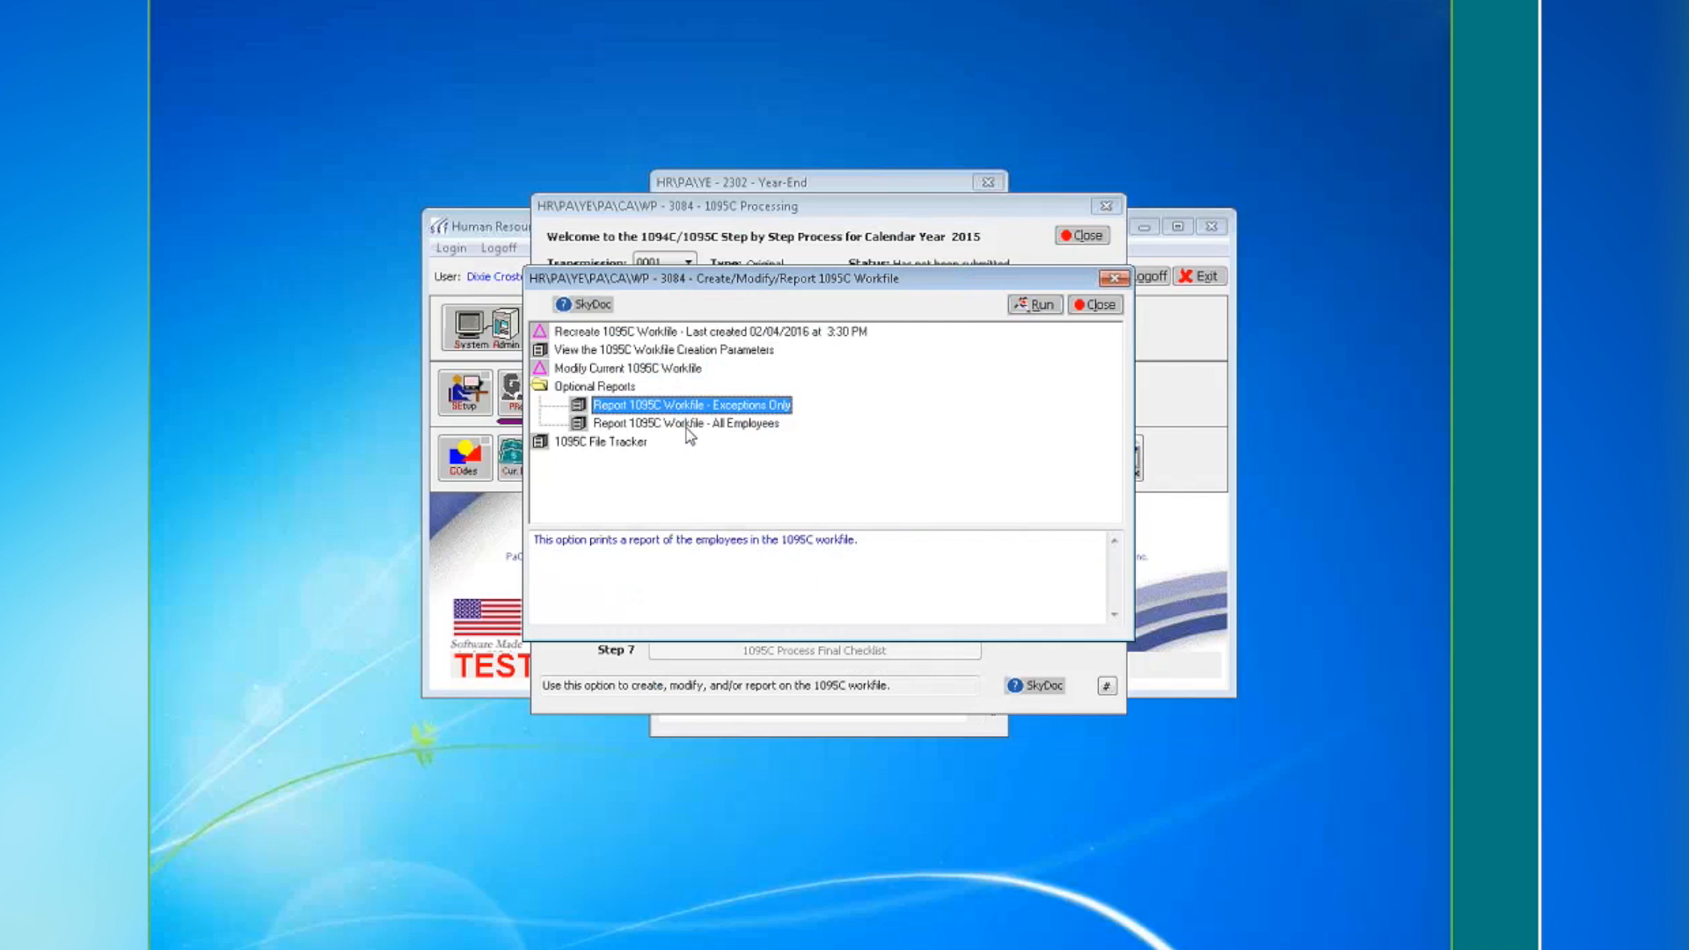
pyautogui.click(595, 443)
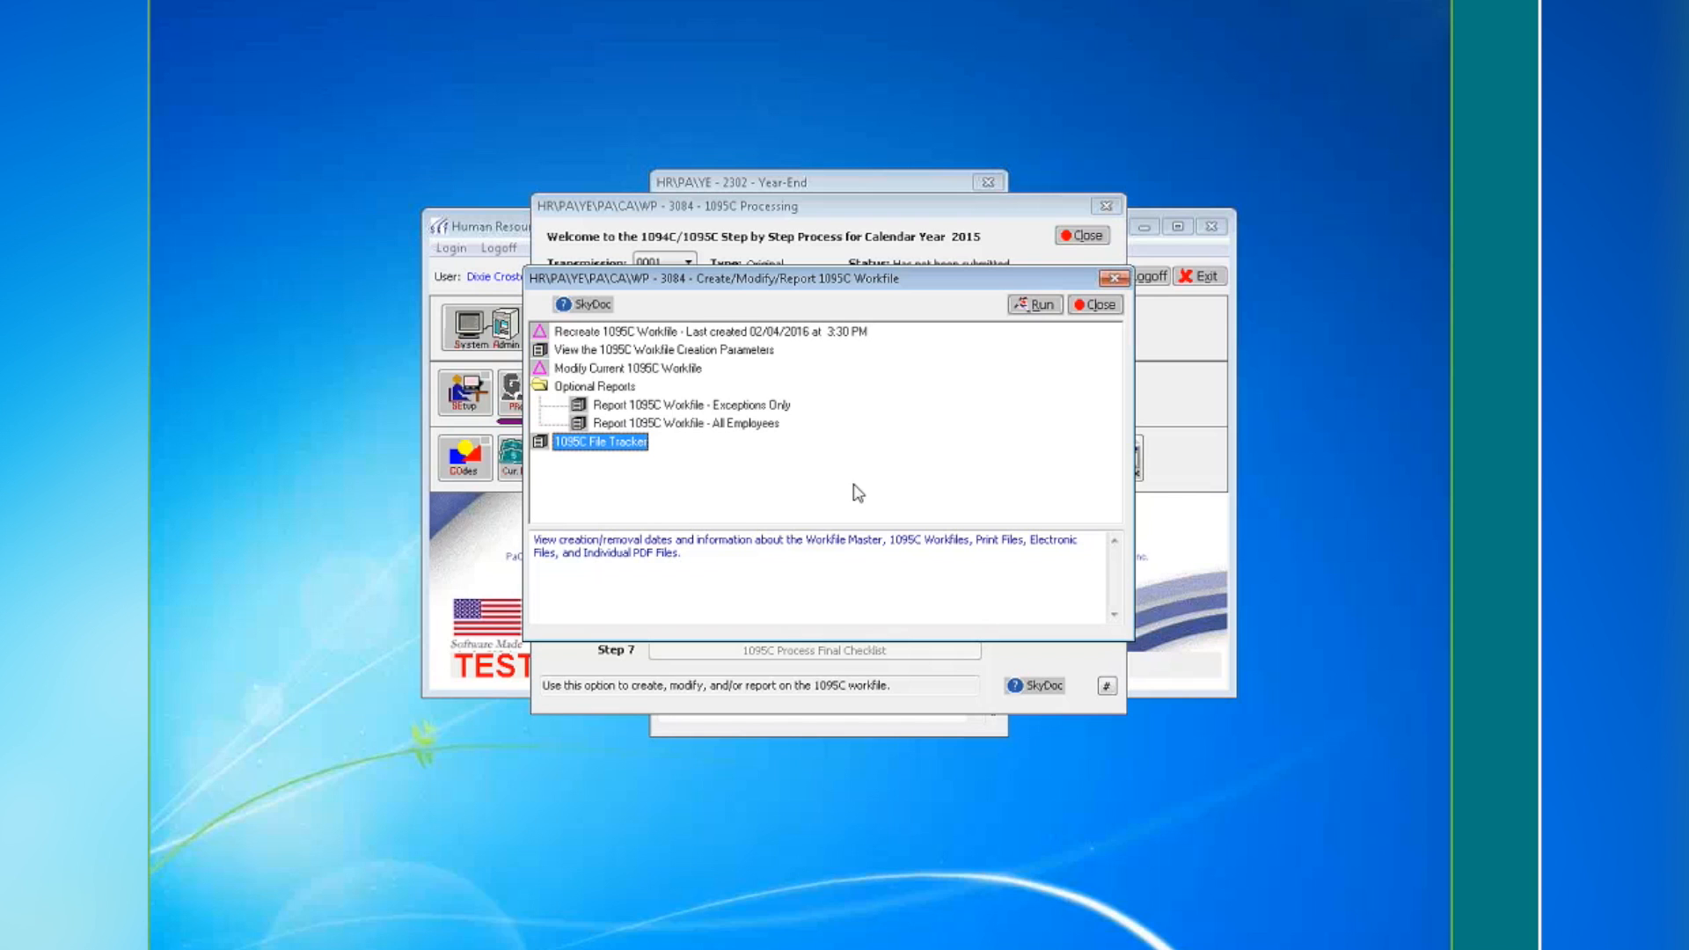
# Reopen 1094C/1095C Processing from the payroll Year-End options and start recreating the 1095C workfile, agreeing to remove the existing files
pyautogui.click(151, 934)
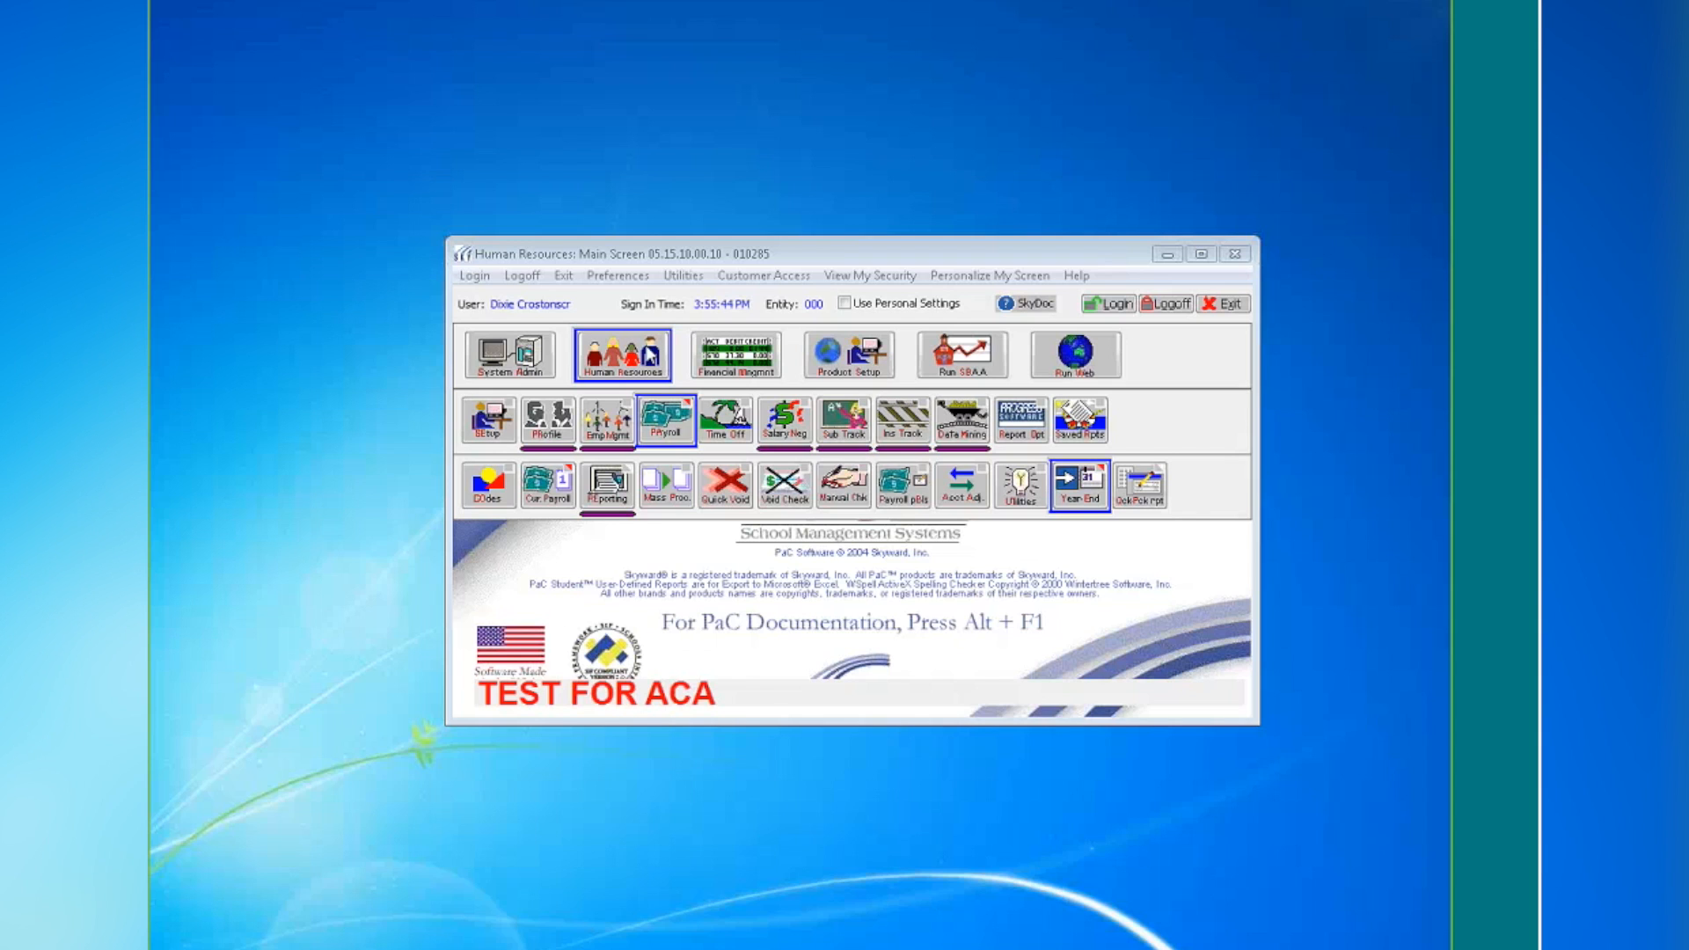
pyautogui.click(1080, 484)
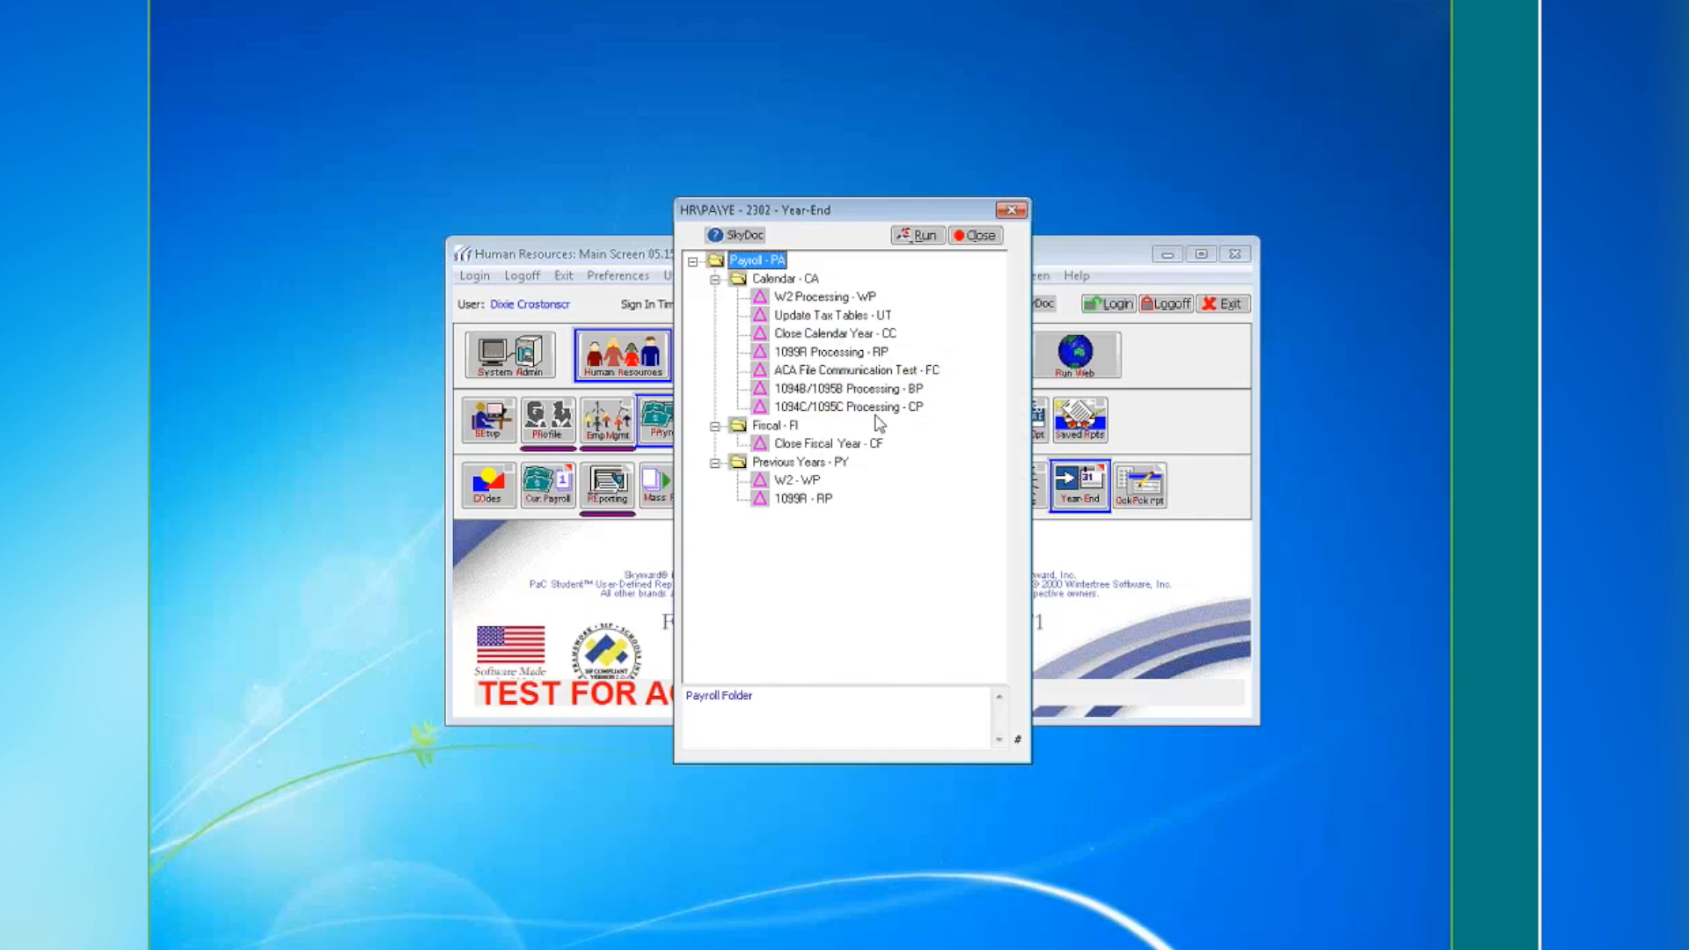
pyautogui.click(844, 410)
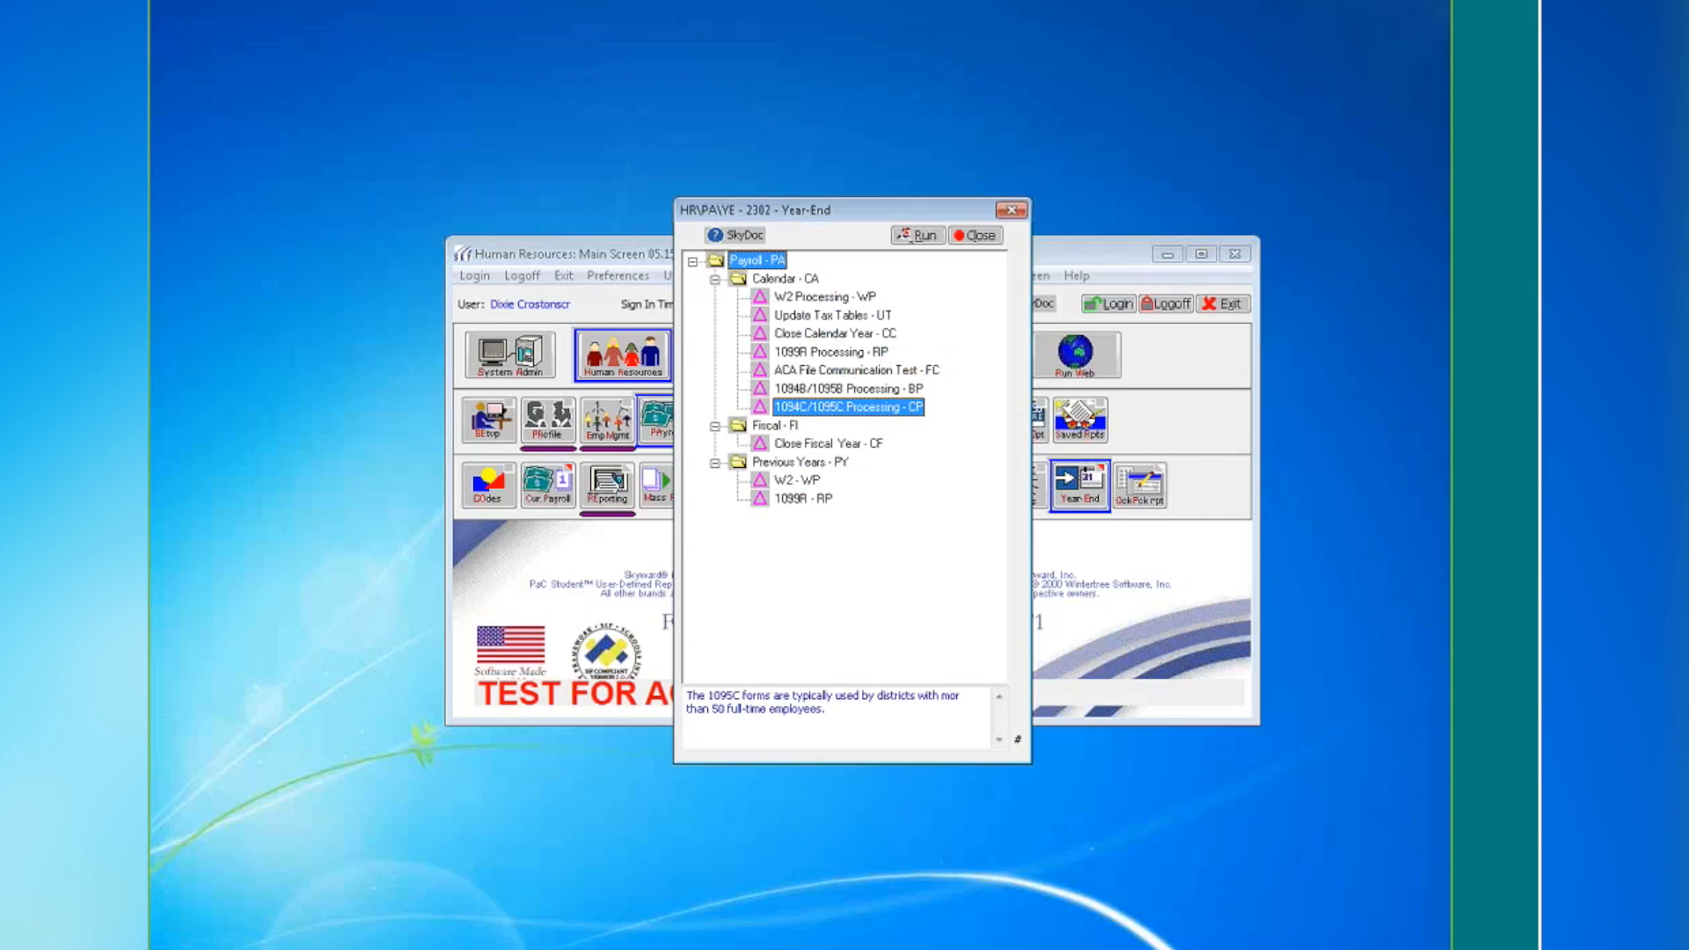
pyautogui.click(917, 236)
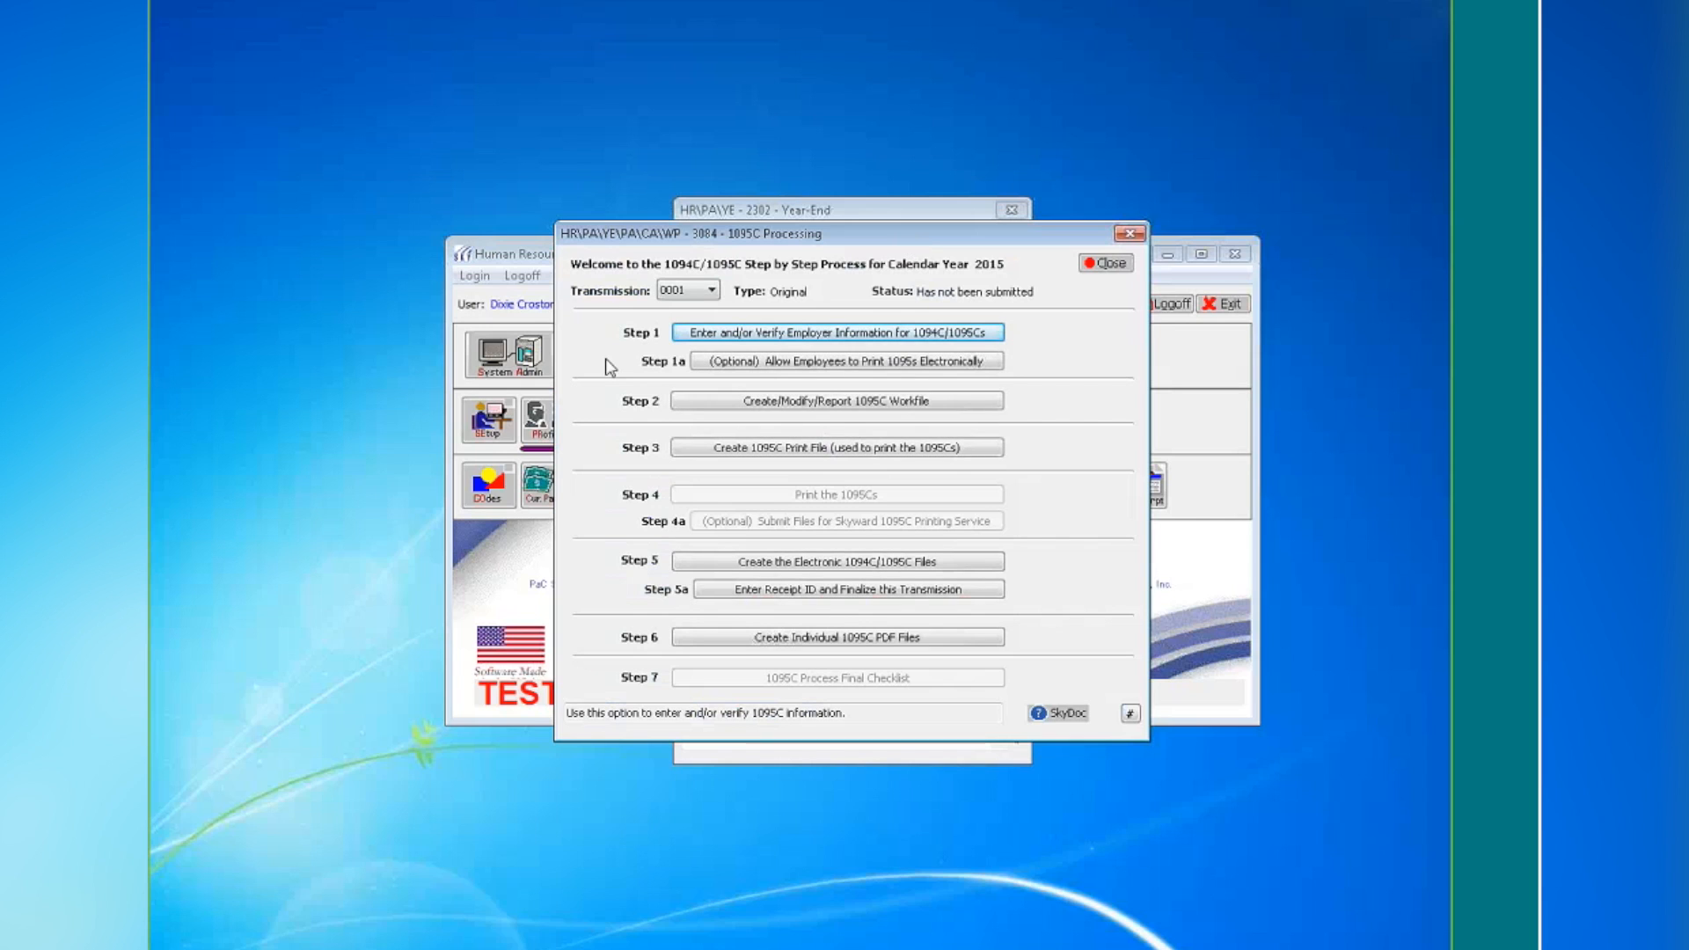
pyautogui.click(703, 406)
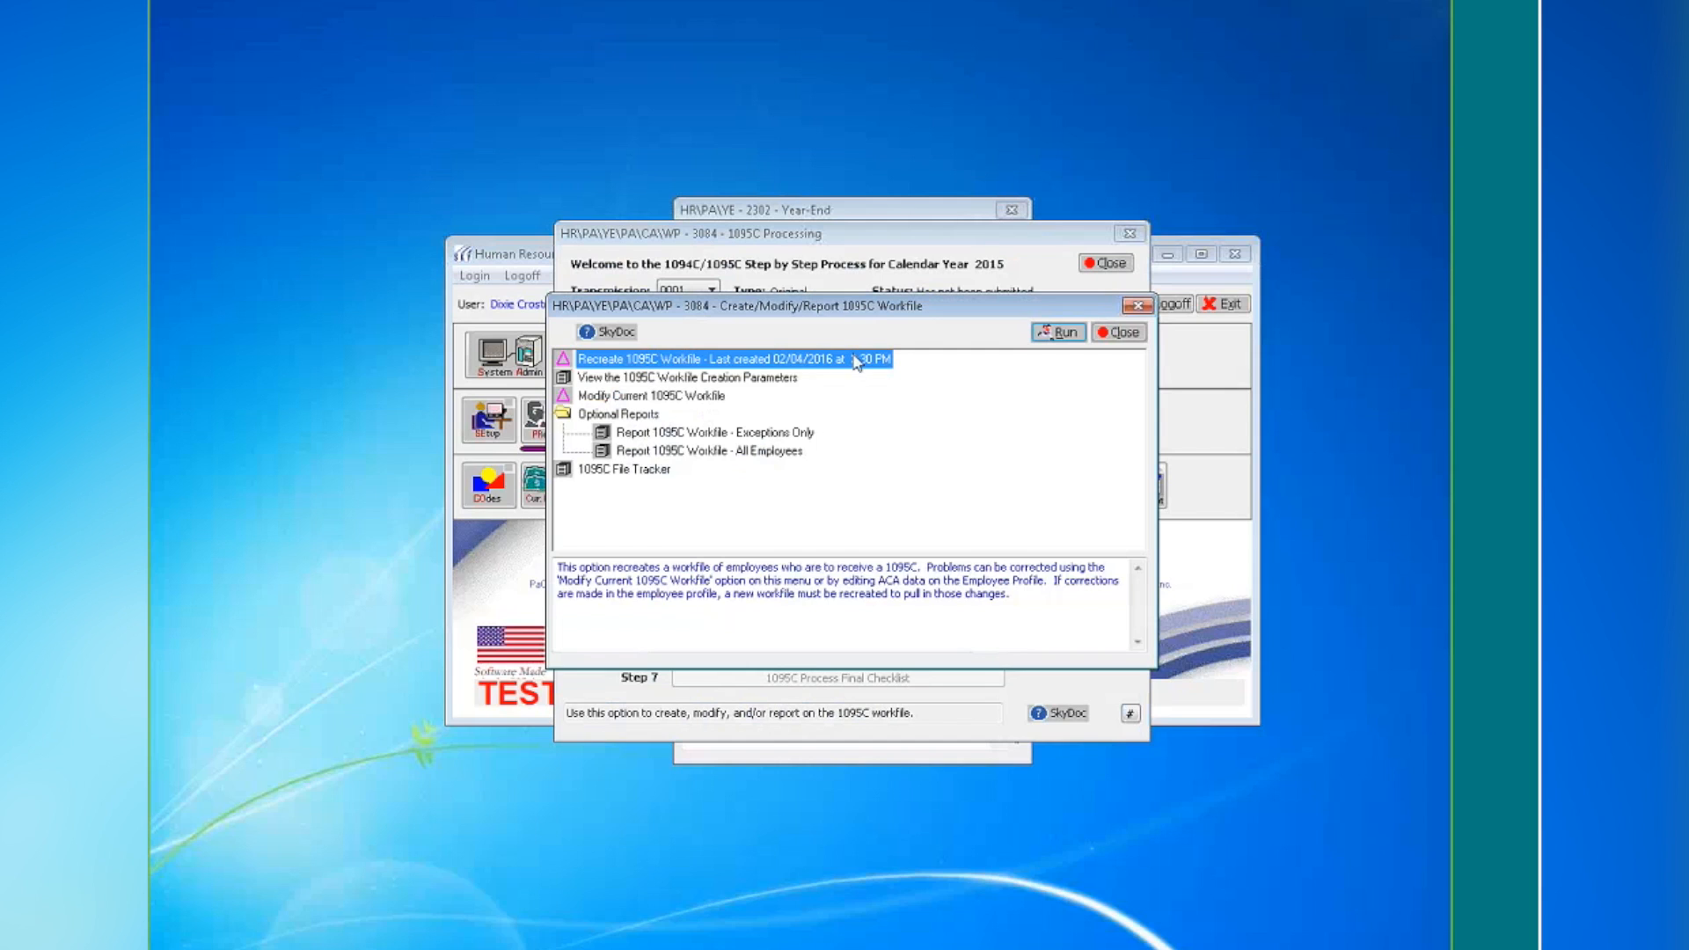
pyautogui.click(1066, 339)
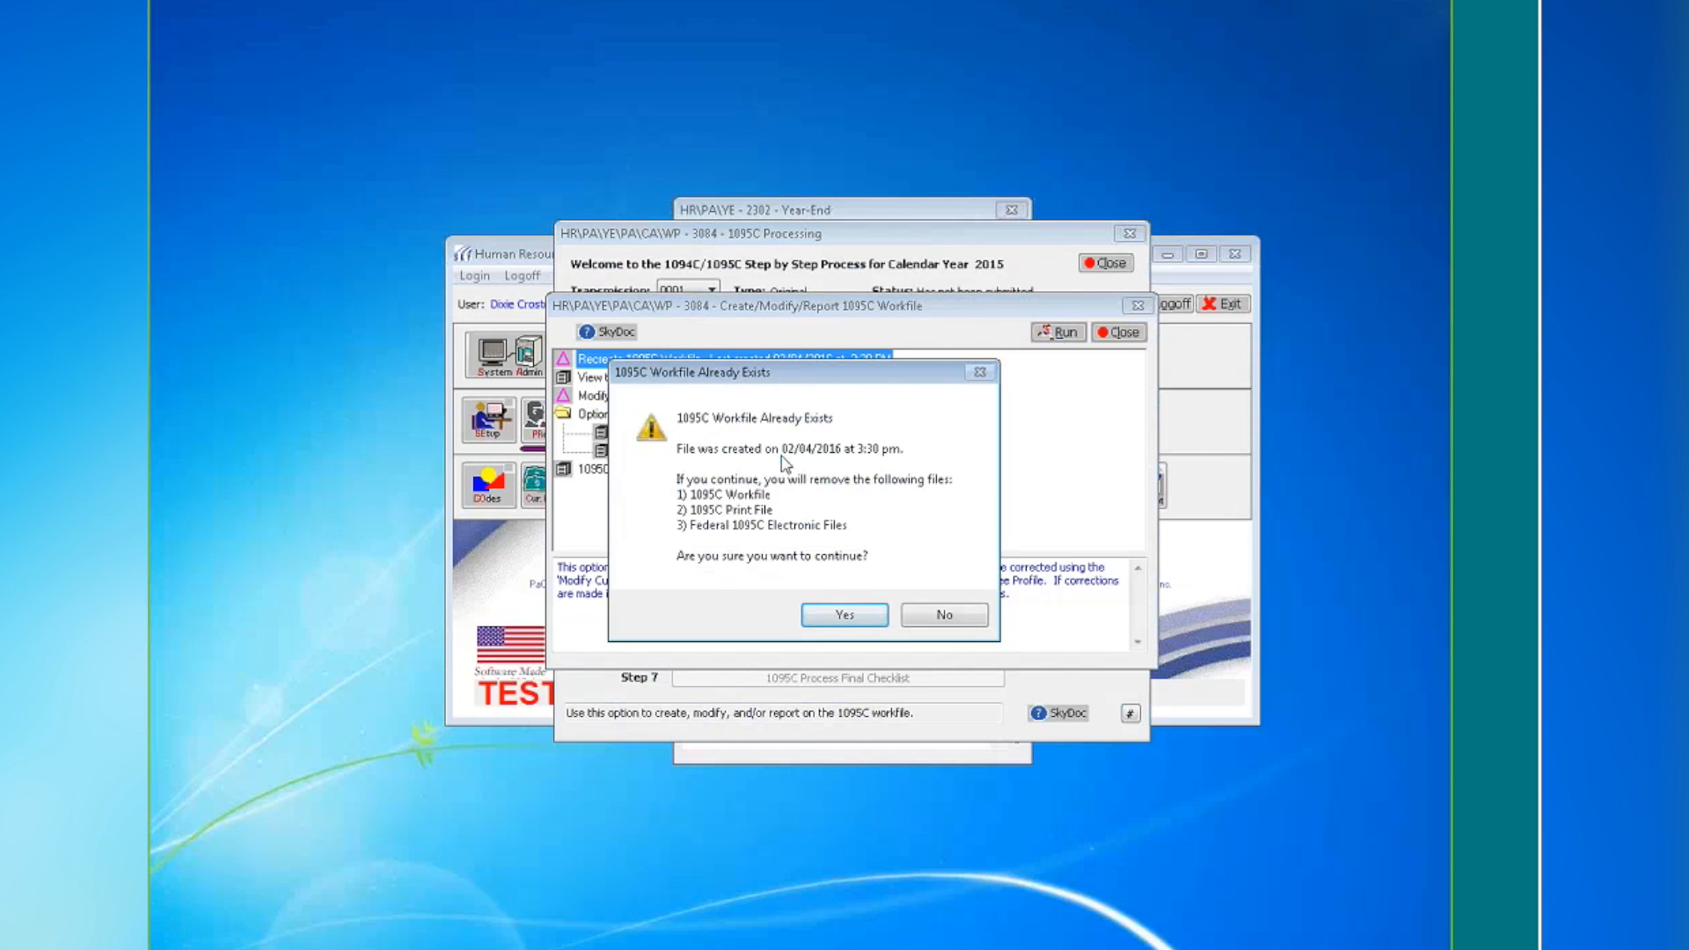
pyautogui.click(844, 614)
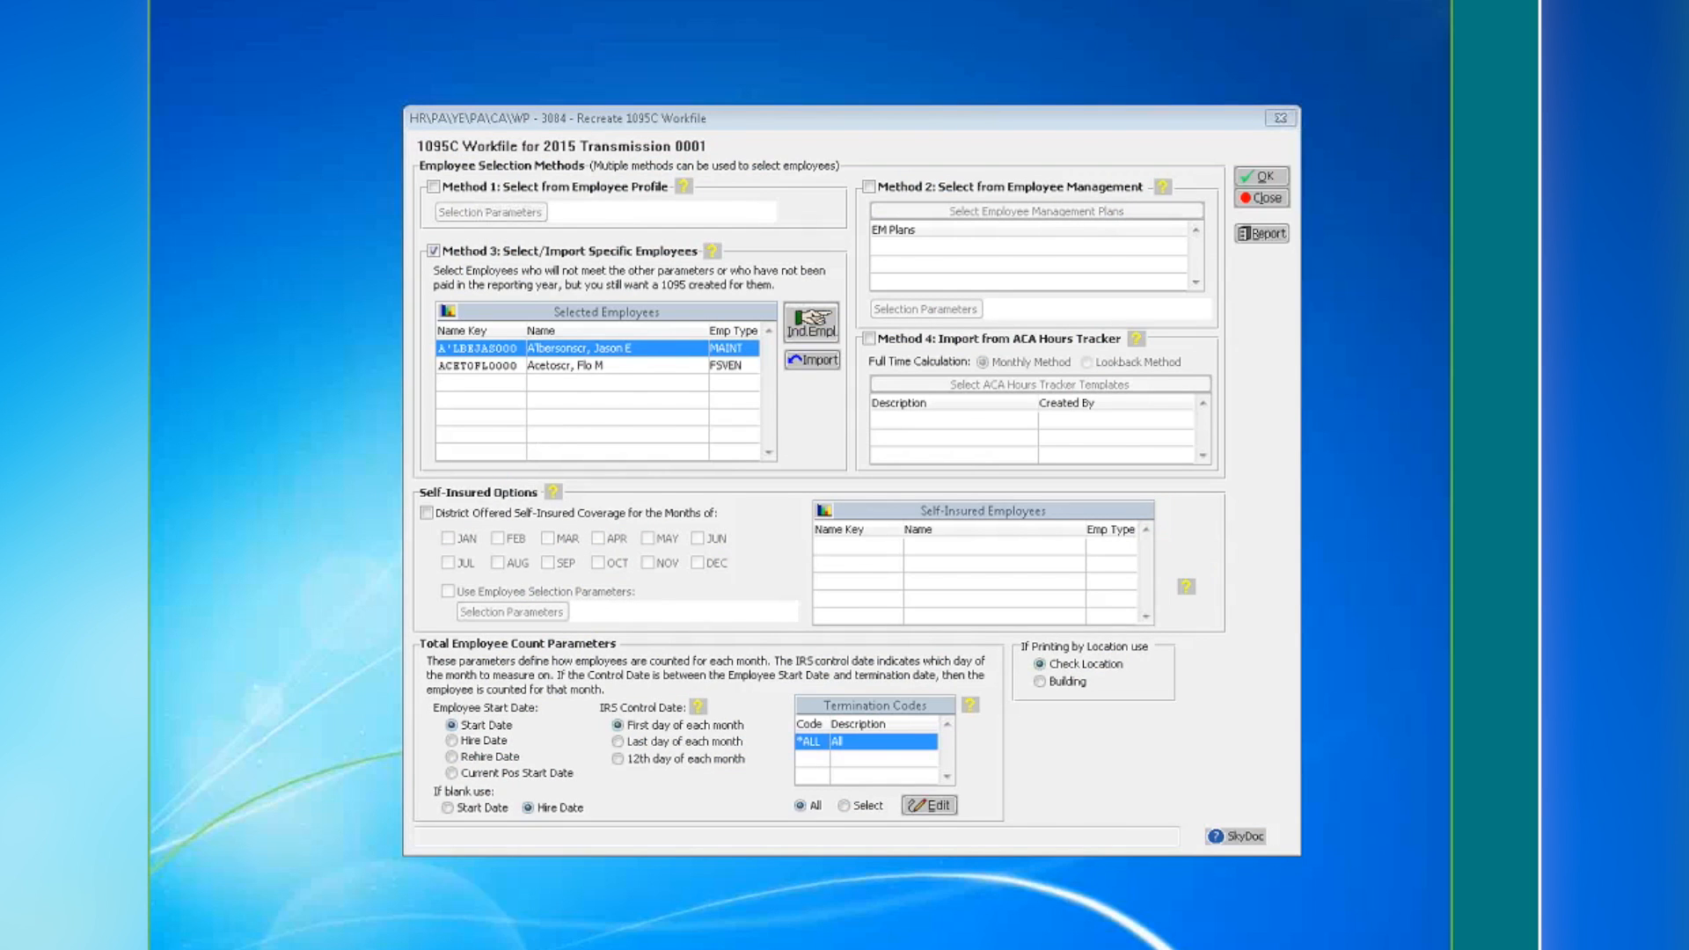
# Enable Method 1 selection from Employee Profile, examine the code types in its selection parameters, and disable the method again
pyautogui.click(434, 188)
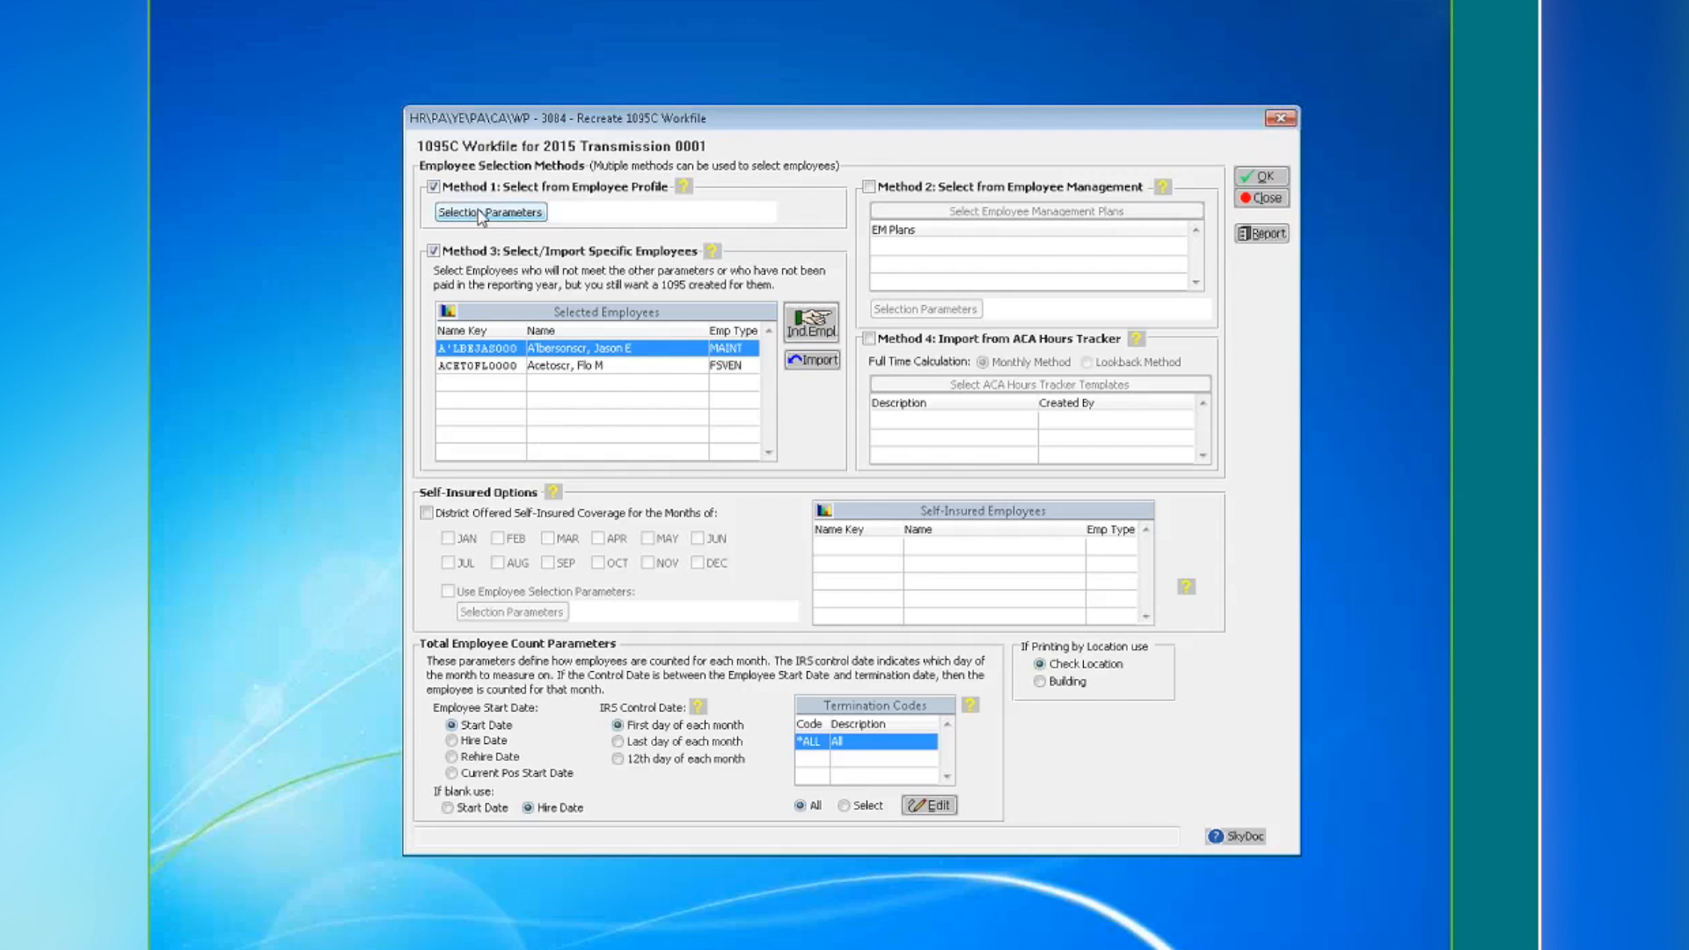
pyautogui.click(534, 213)
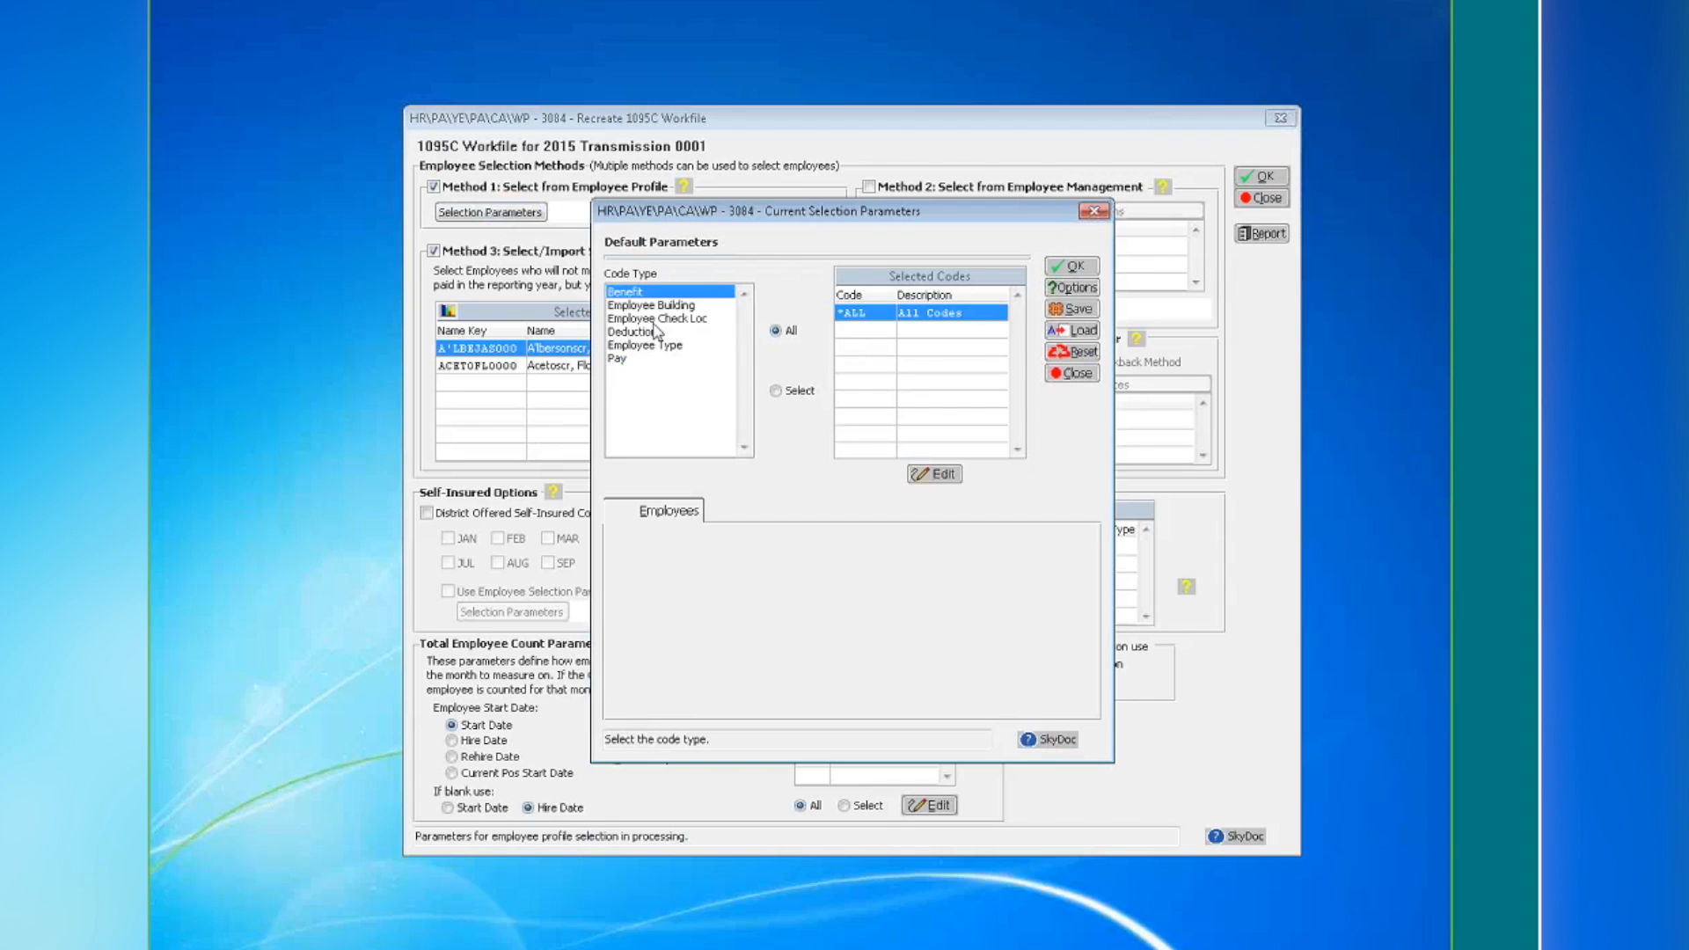
pyautogui.moveTo(691, 308); pyautogui.dragTo(655, 347)
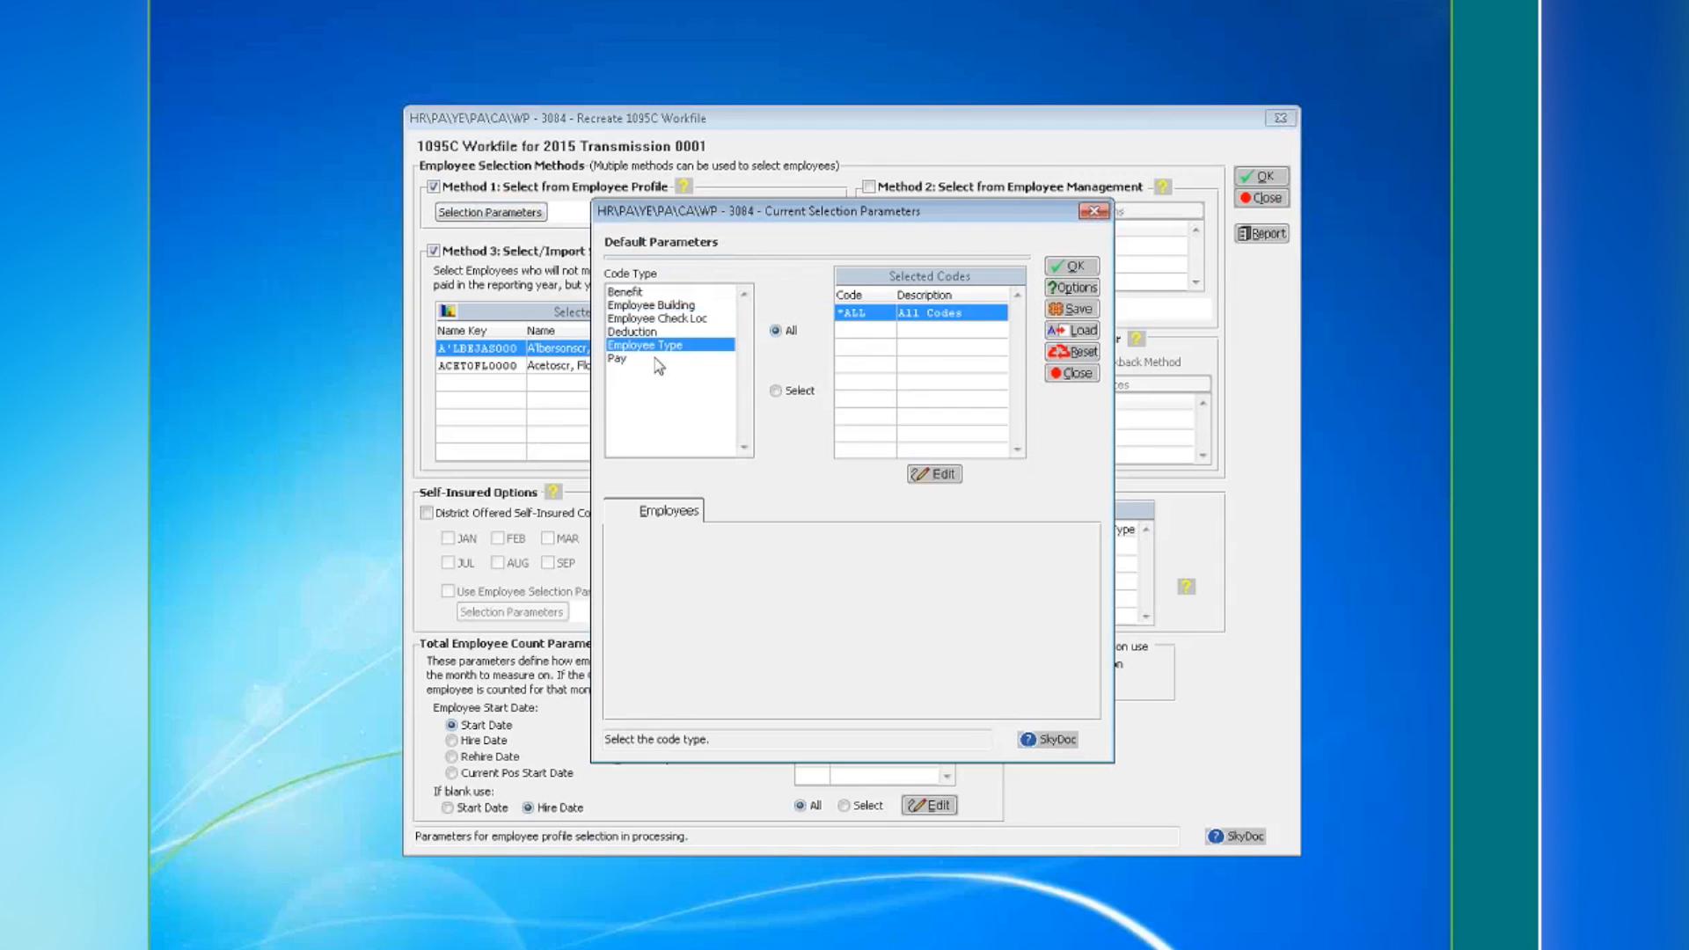
pyautogui.click(670, 294)
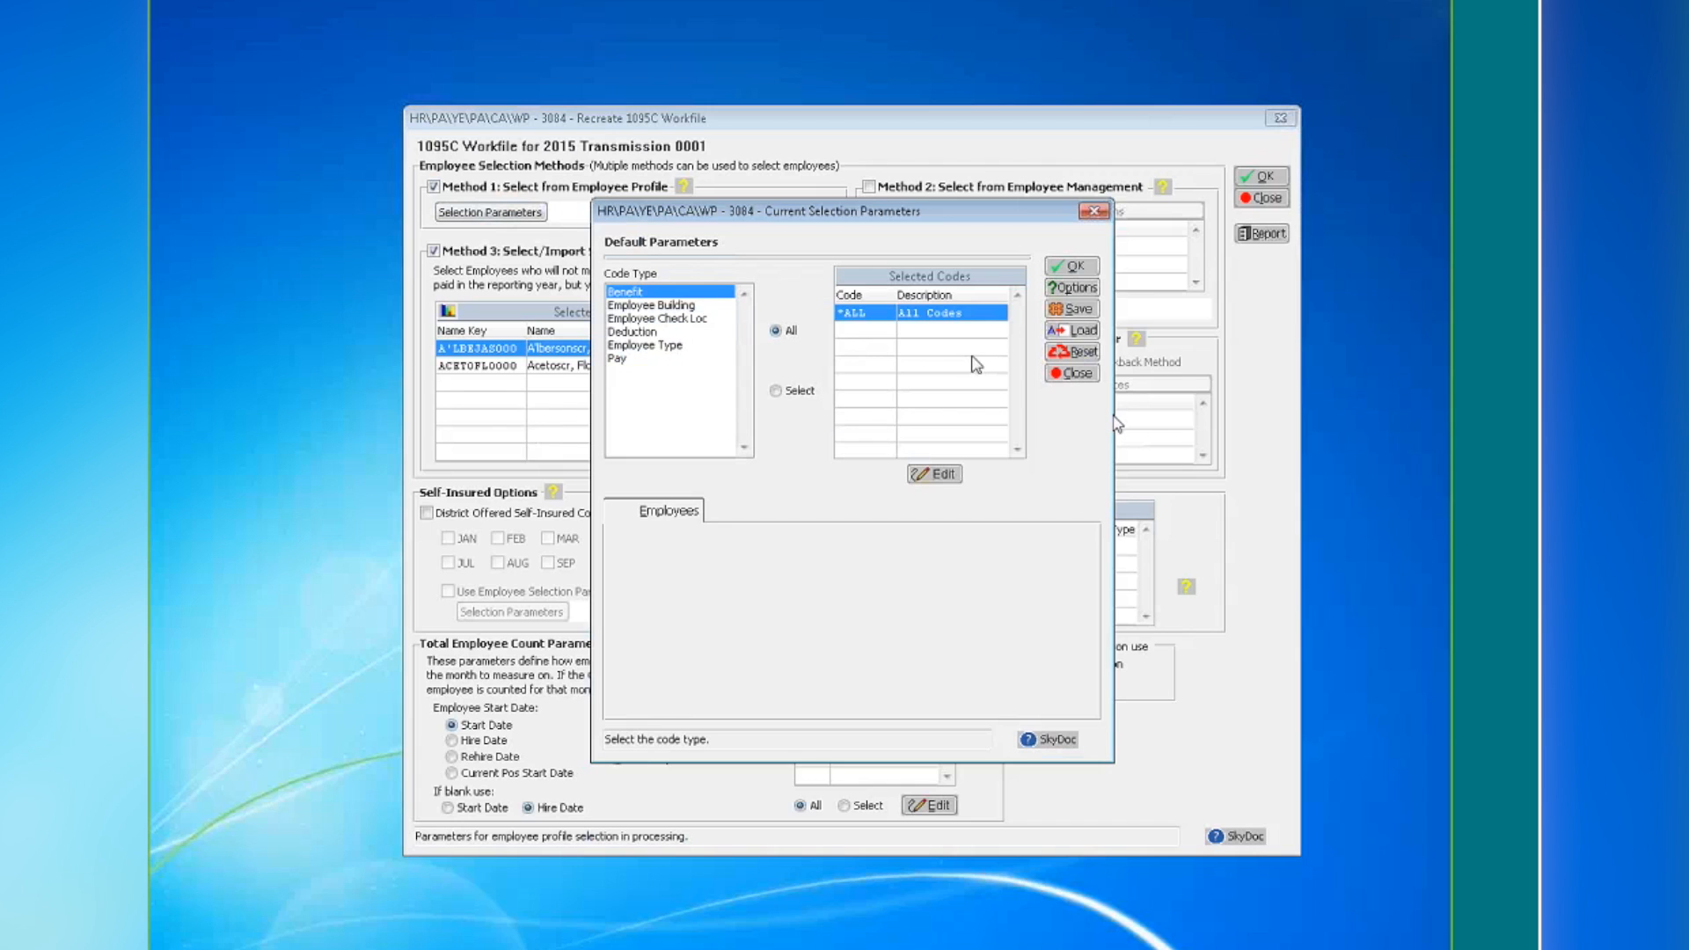
pyautogui.click(1071, 373)
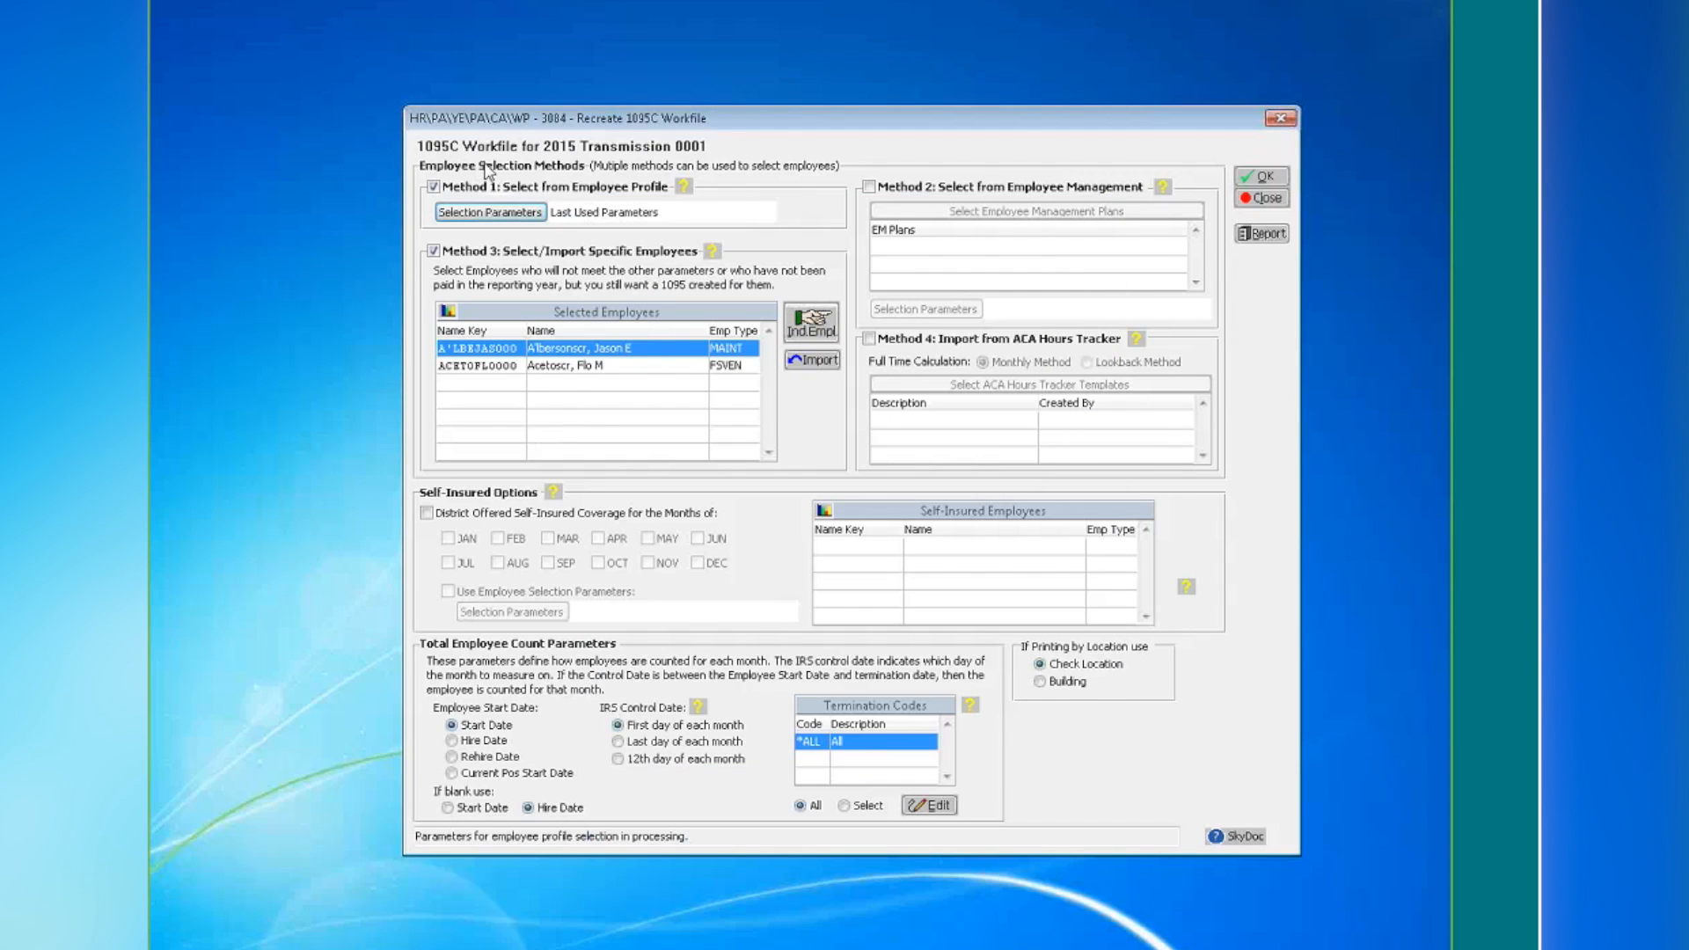
pyautogui.click(514, 187)
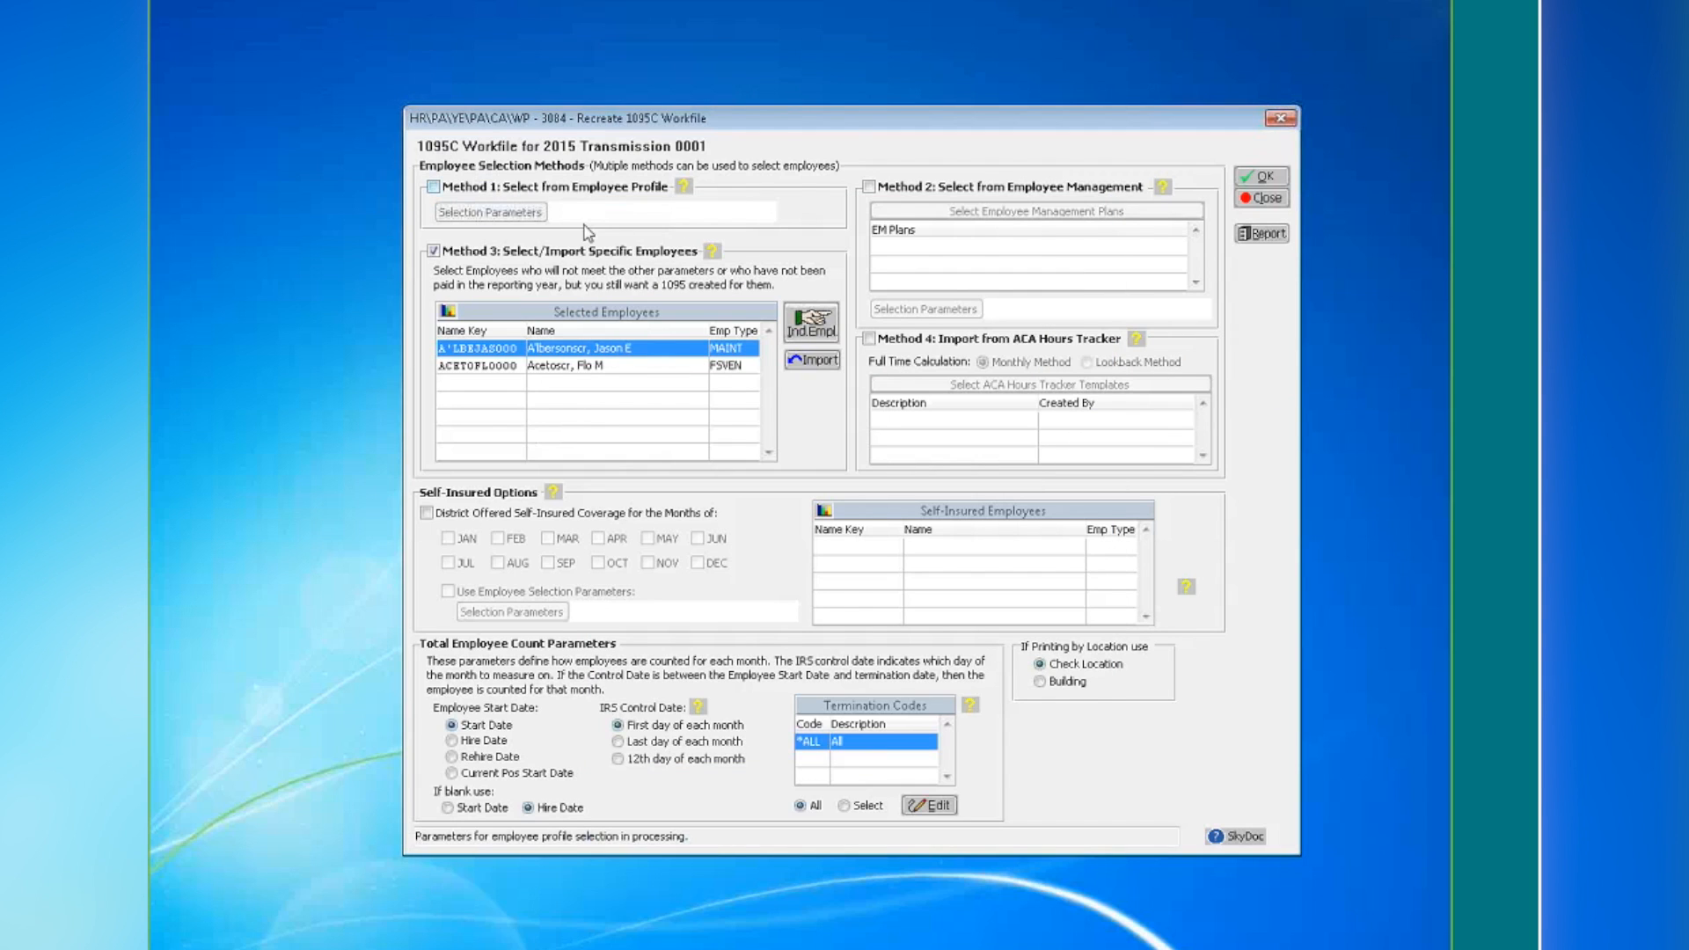
# Enable Method 2 selection from Employee Management, examine its available plans and selection parameters, and disable the method again
pyautogui.click(869, 187)
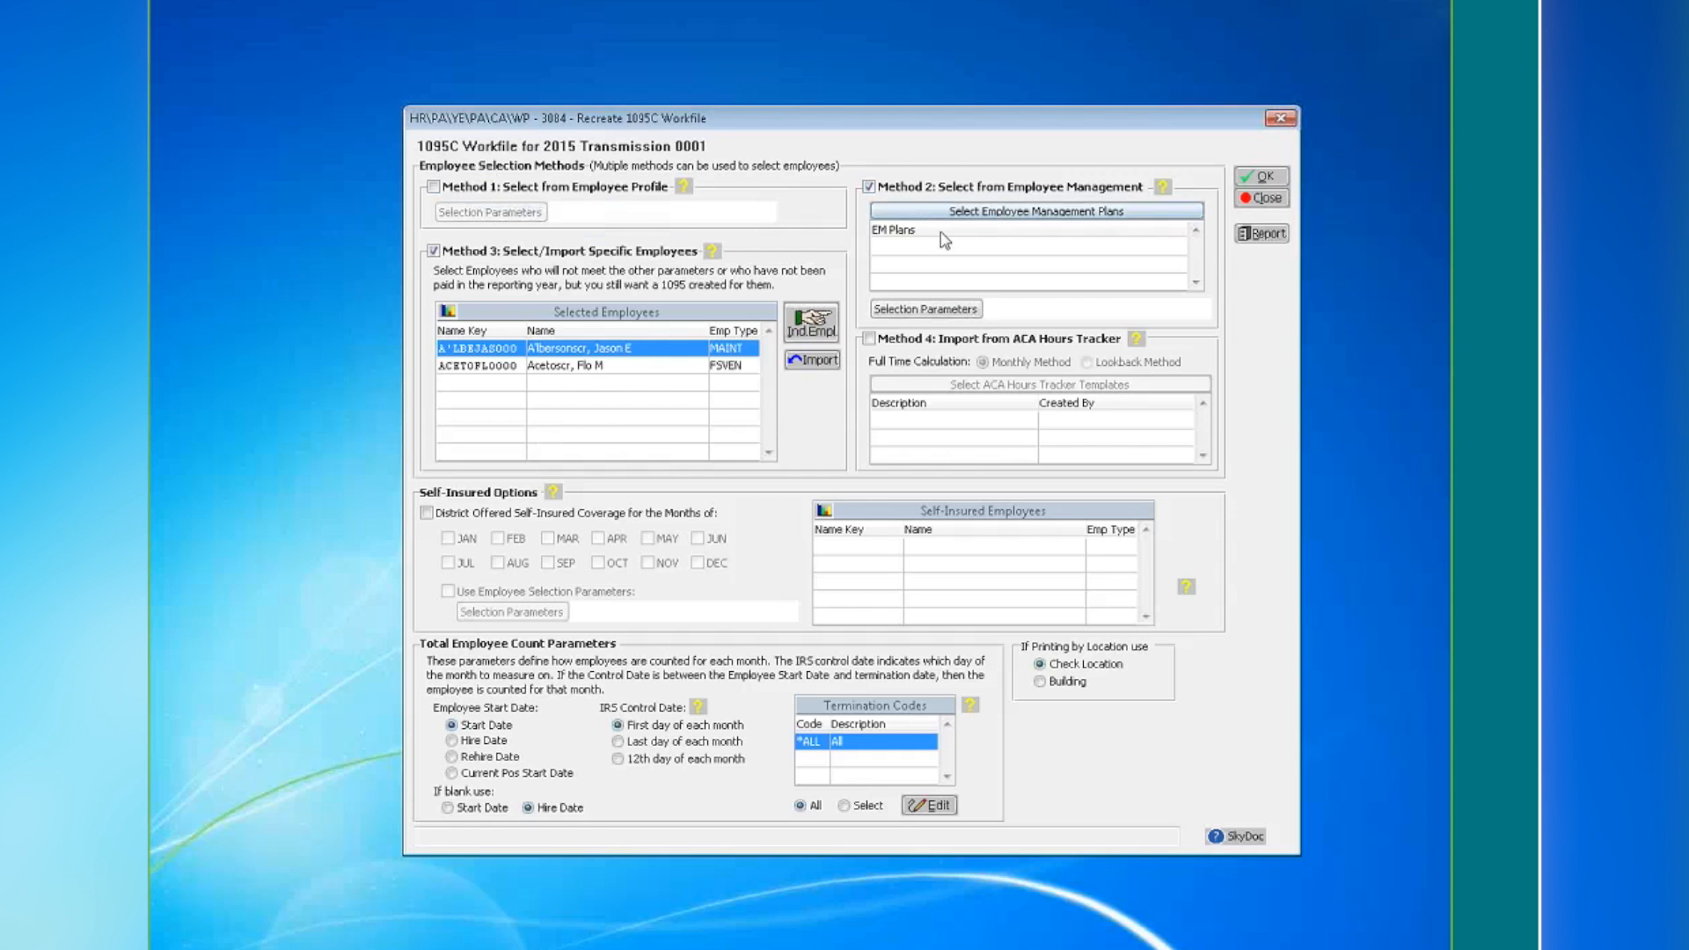
pyautogui.click(944, 214)
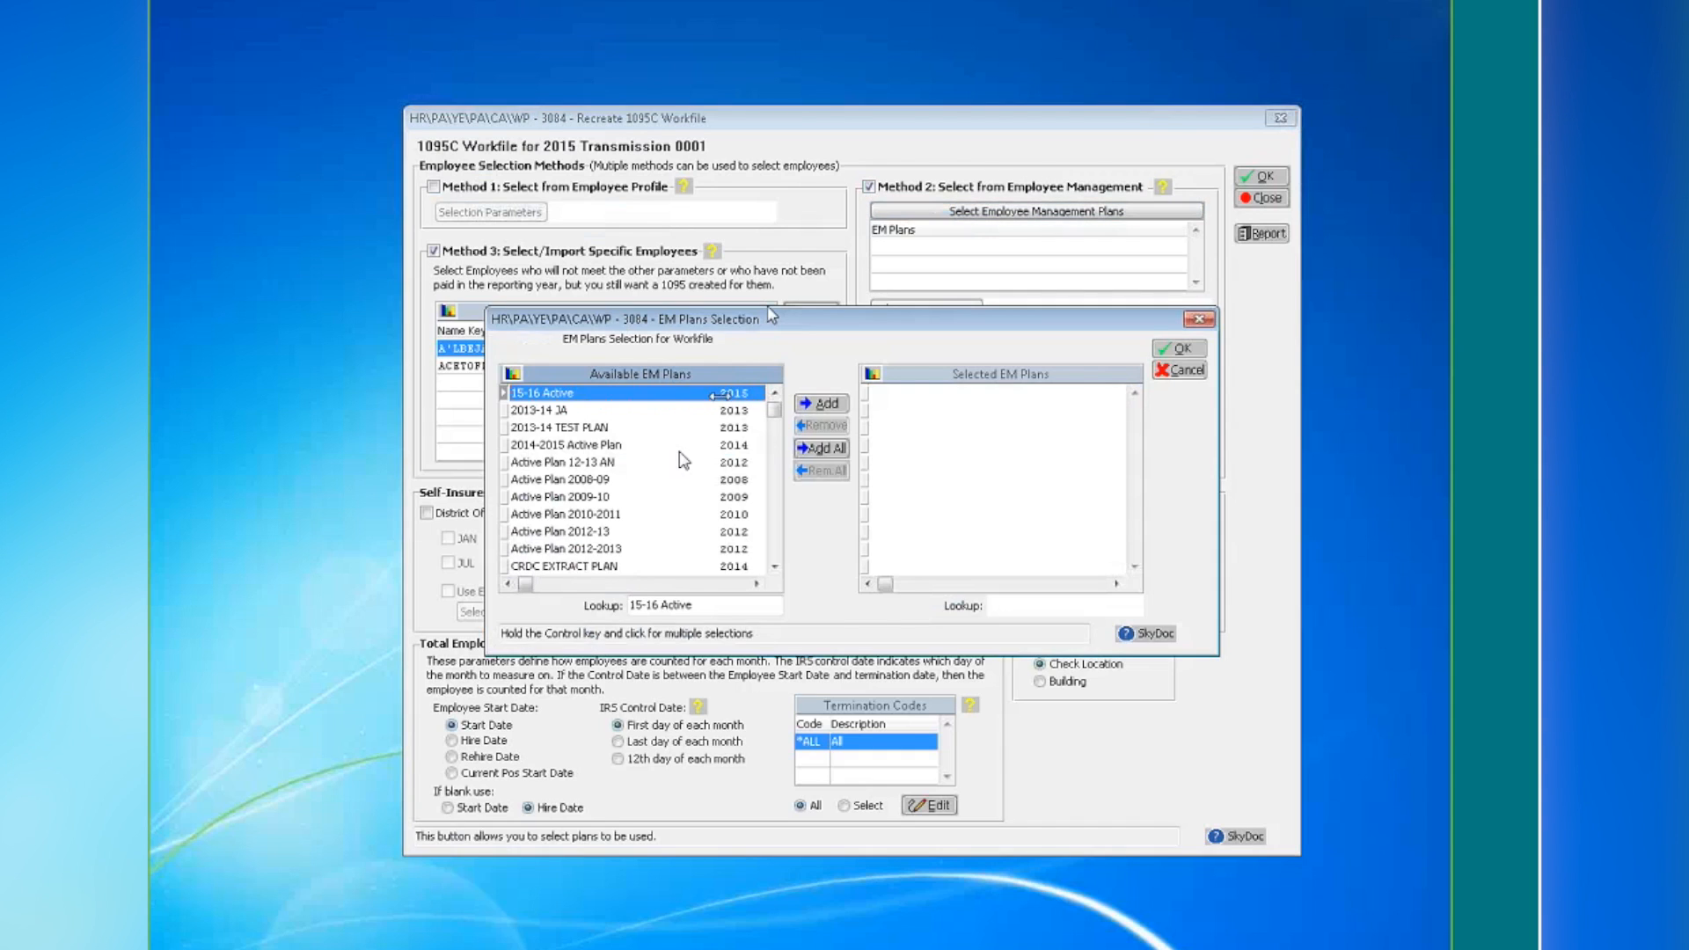
pyautogui.click(643, 428)
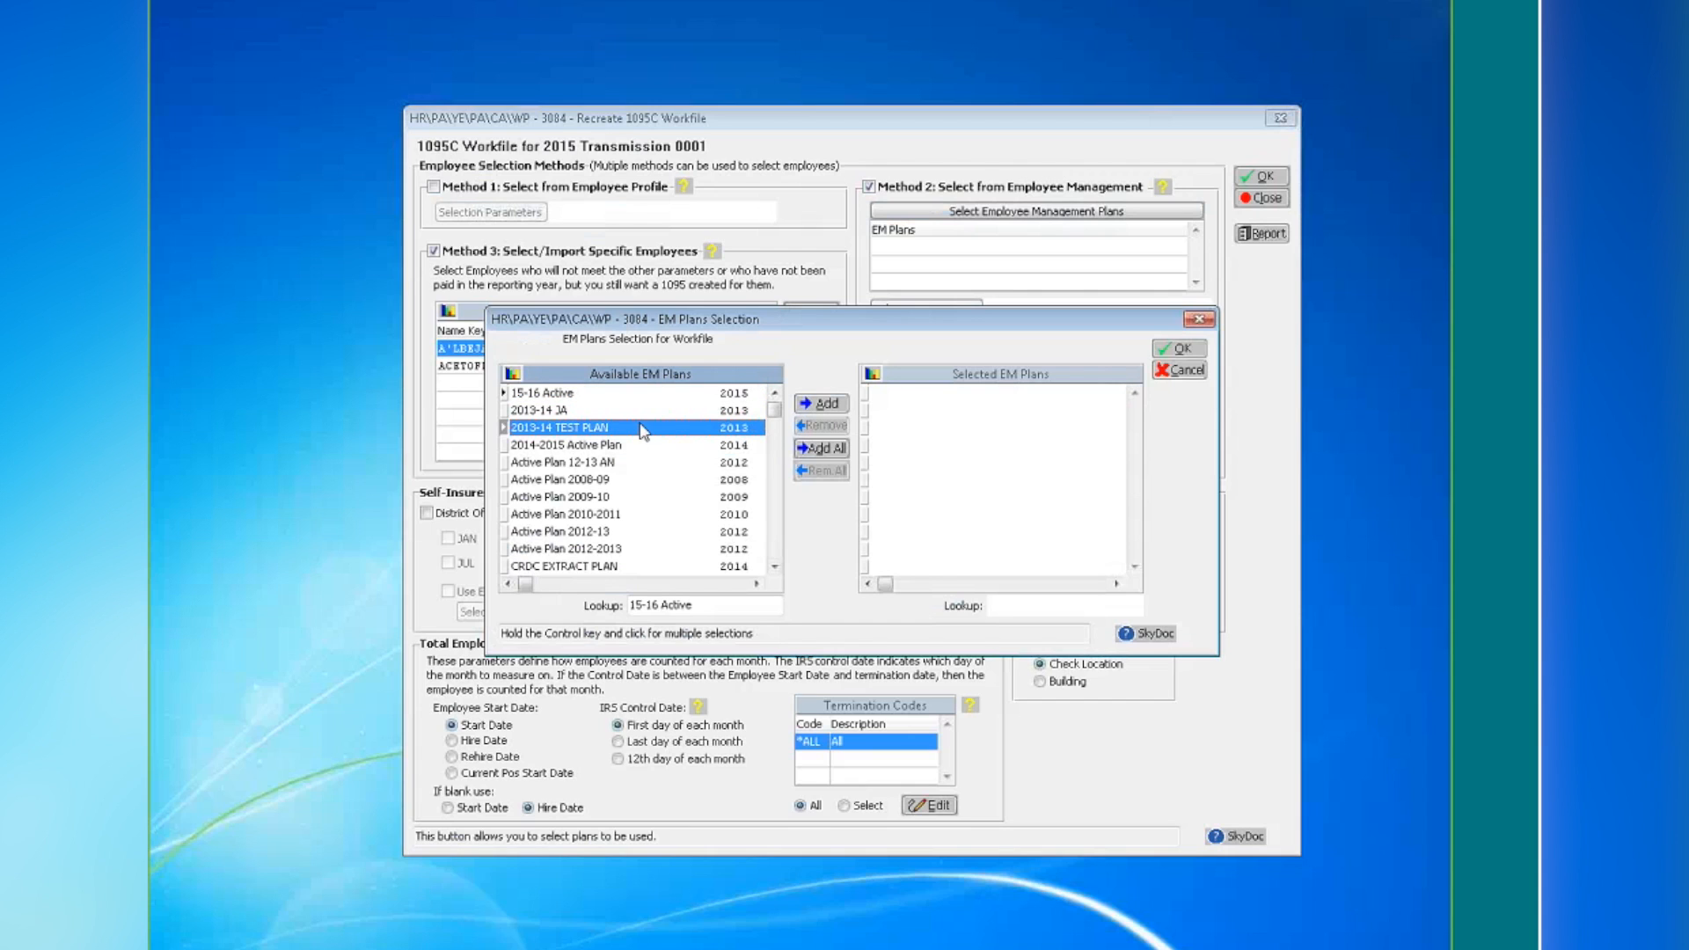
pyautogui.click(1183, 370)
pyautogui.click(922, 309)
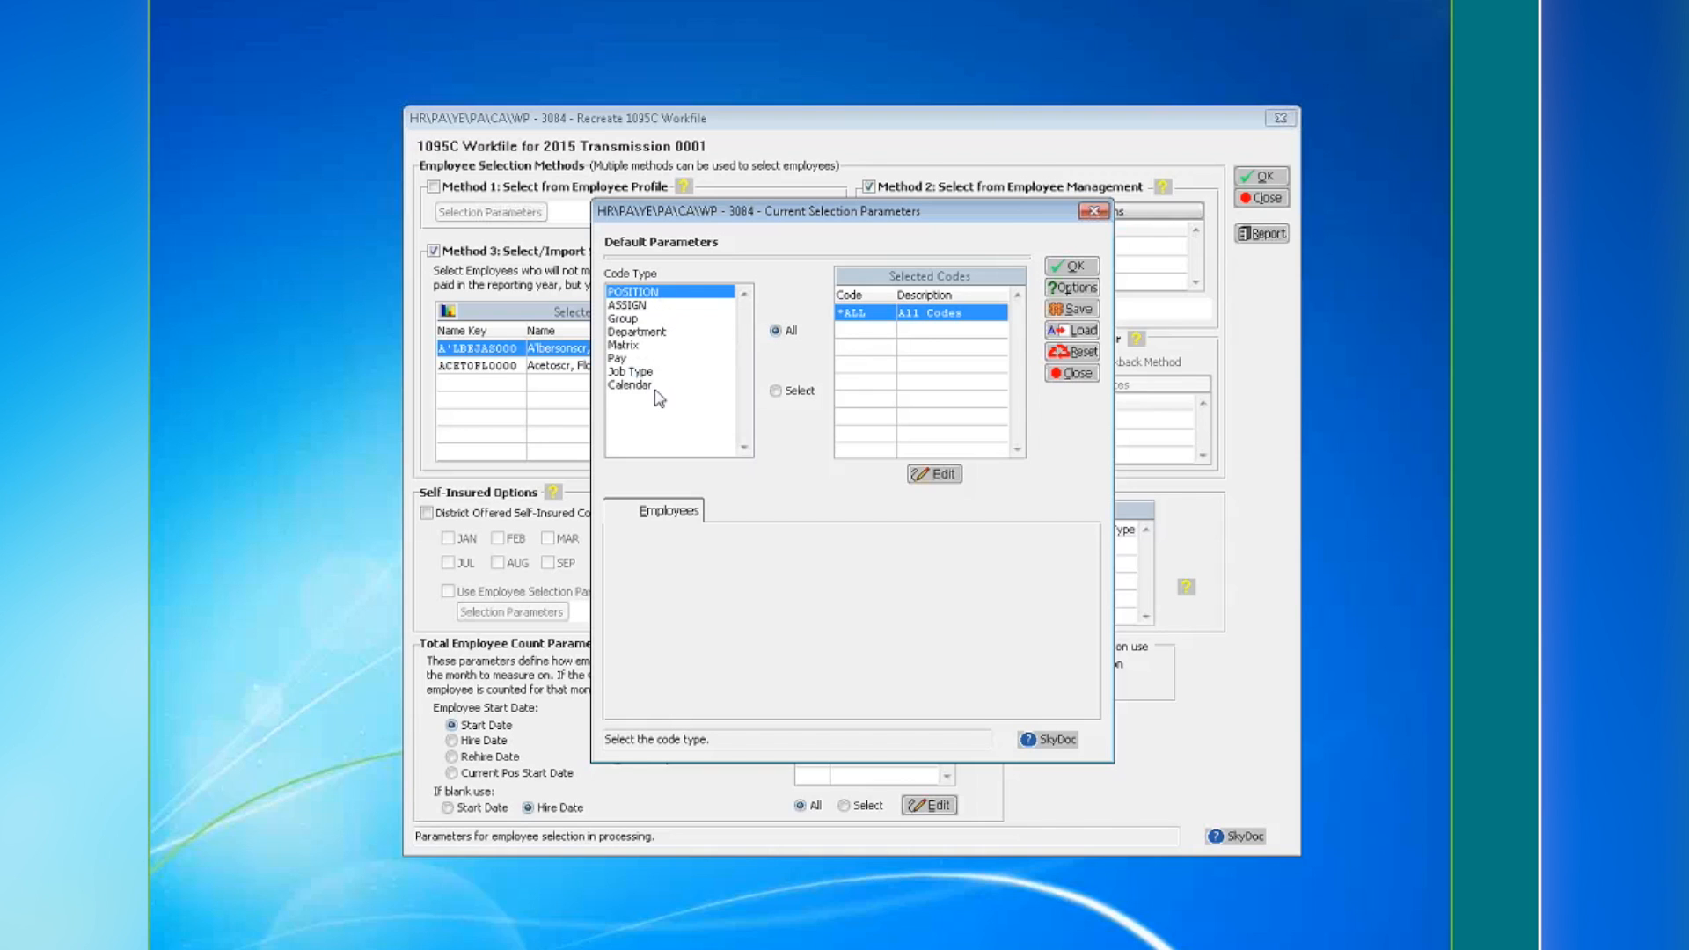
pyautogui.click(1072, 373)
pyautogui.click(869, 187)
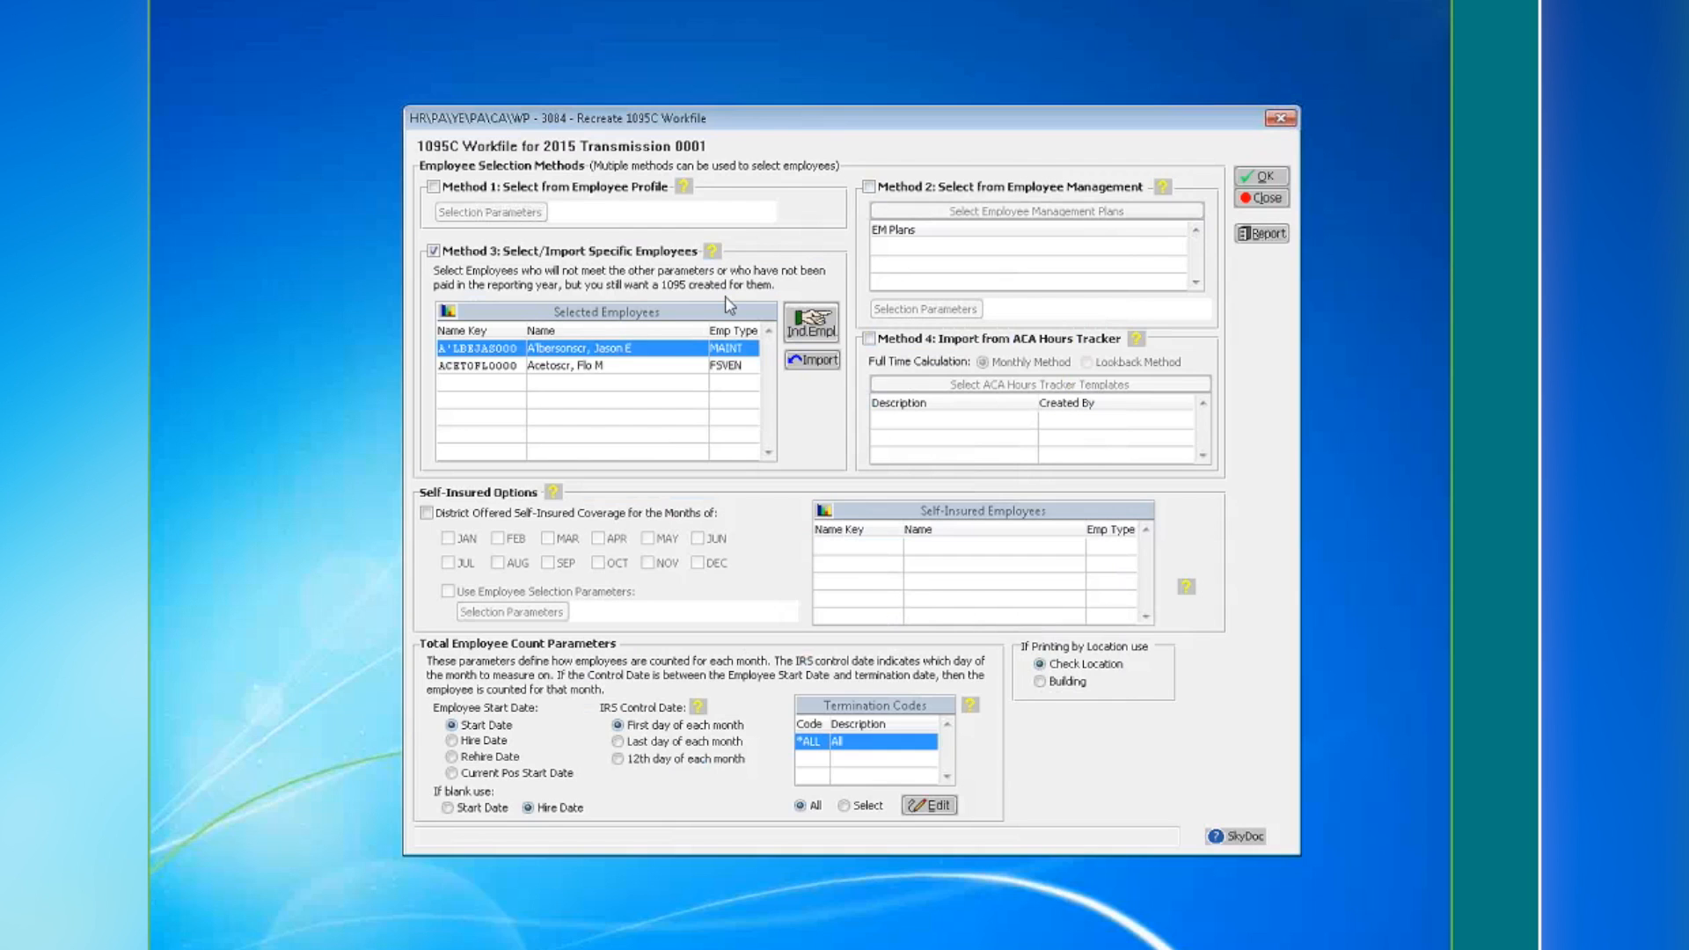
# Examine Method 3's individual employee selection and its CSV import options, including the Employee Identifier choices, and close both without changes
pyautogui.click(798, 318)
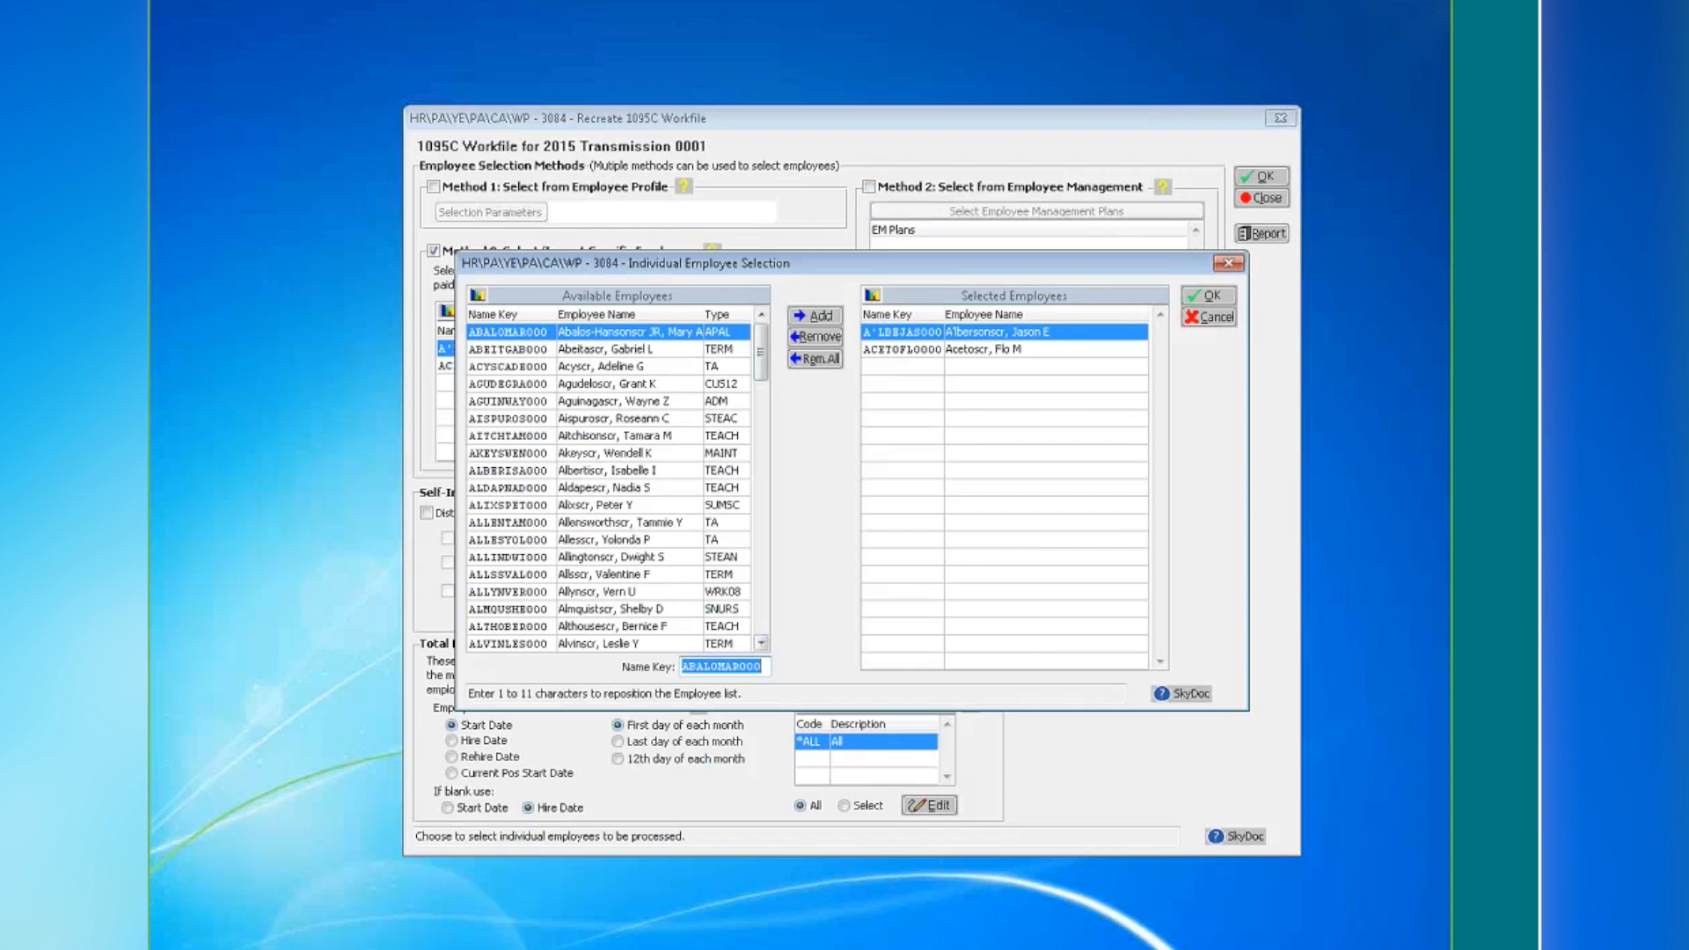
pyautogui.click(1217, 320)
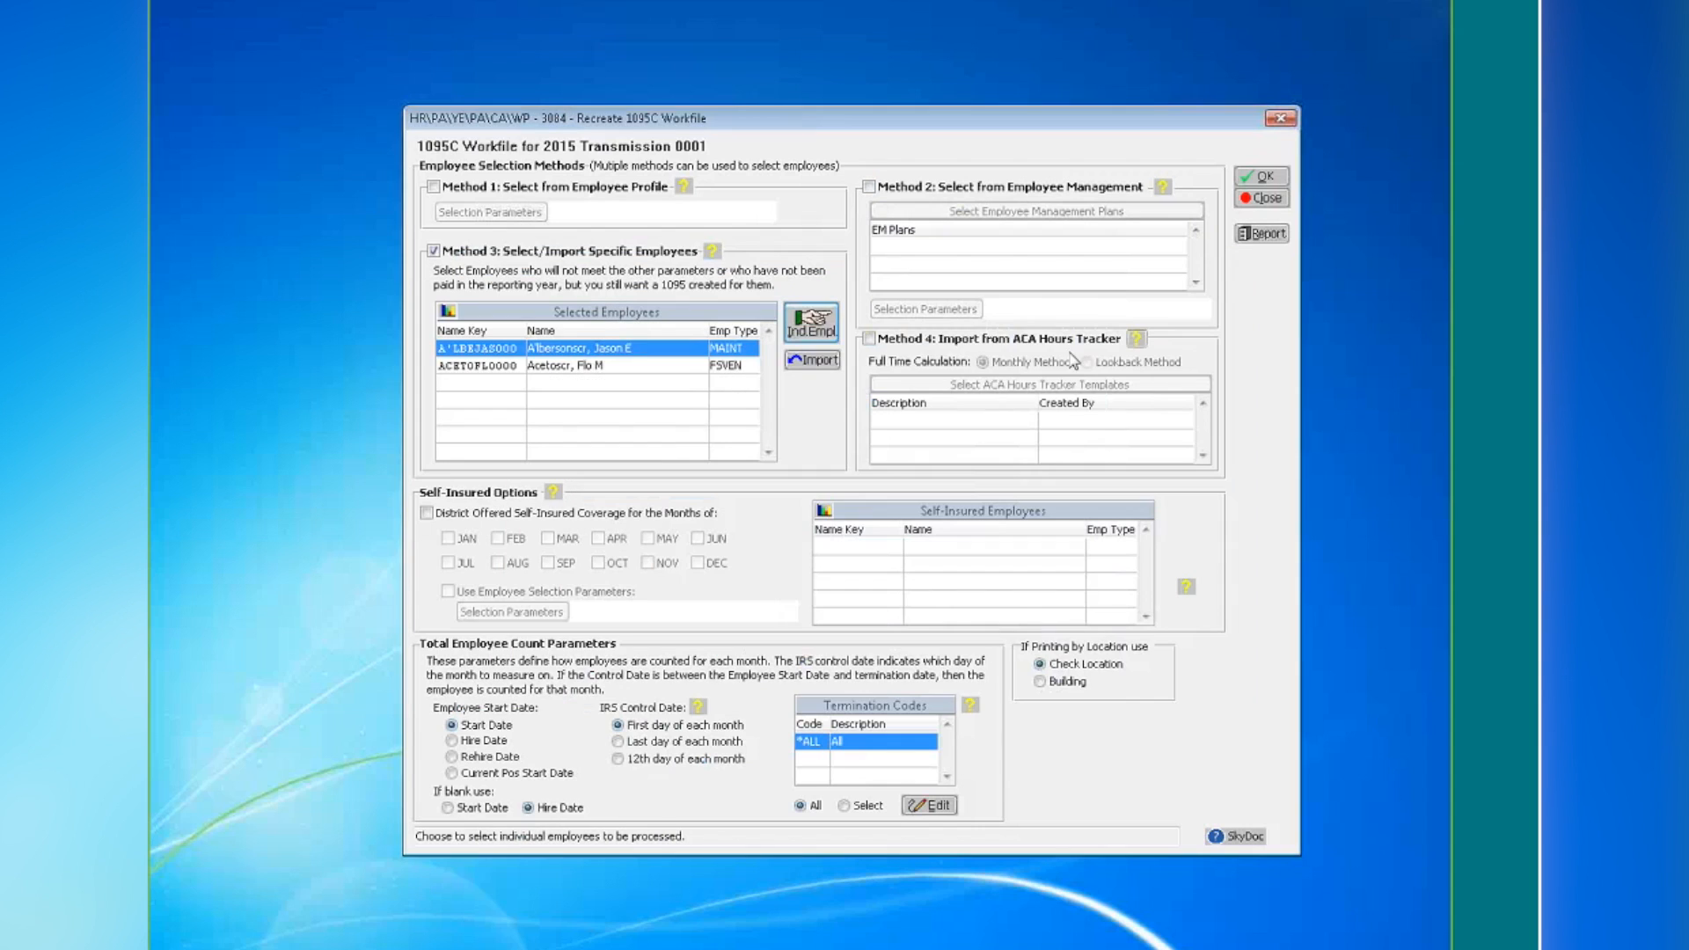
pyautogui.click(816, 362)
pyautogui.click(895, 569)
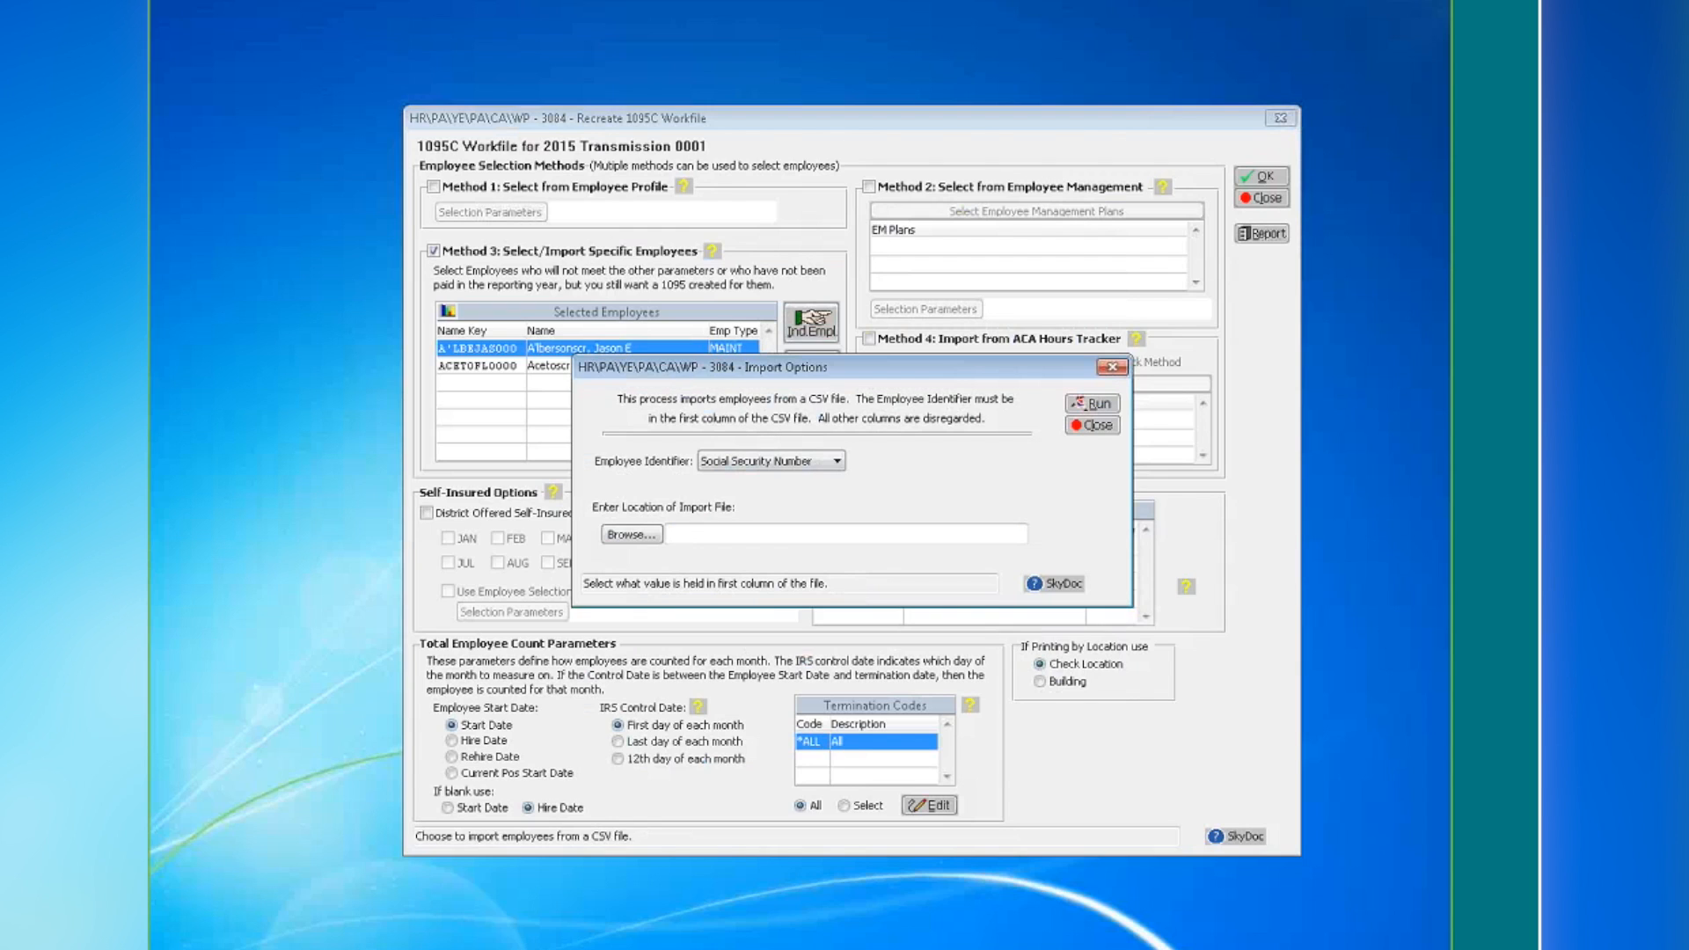
pyautogui.click(794, 466)
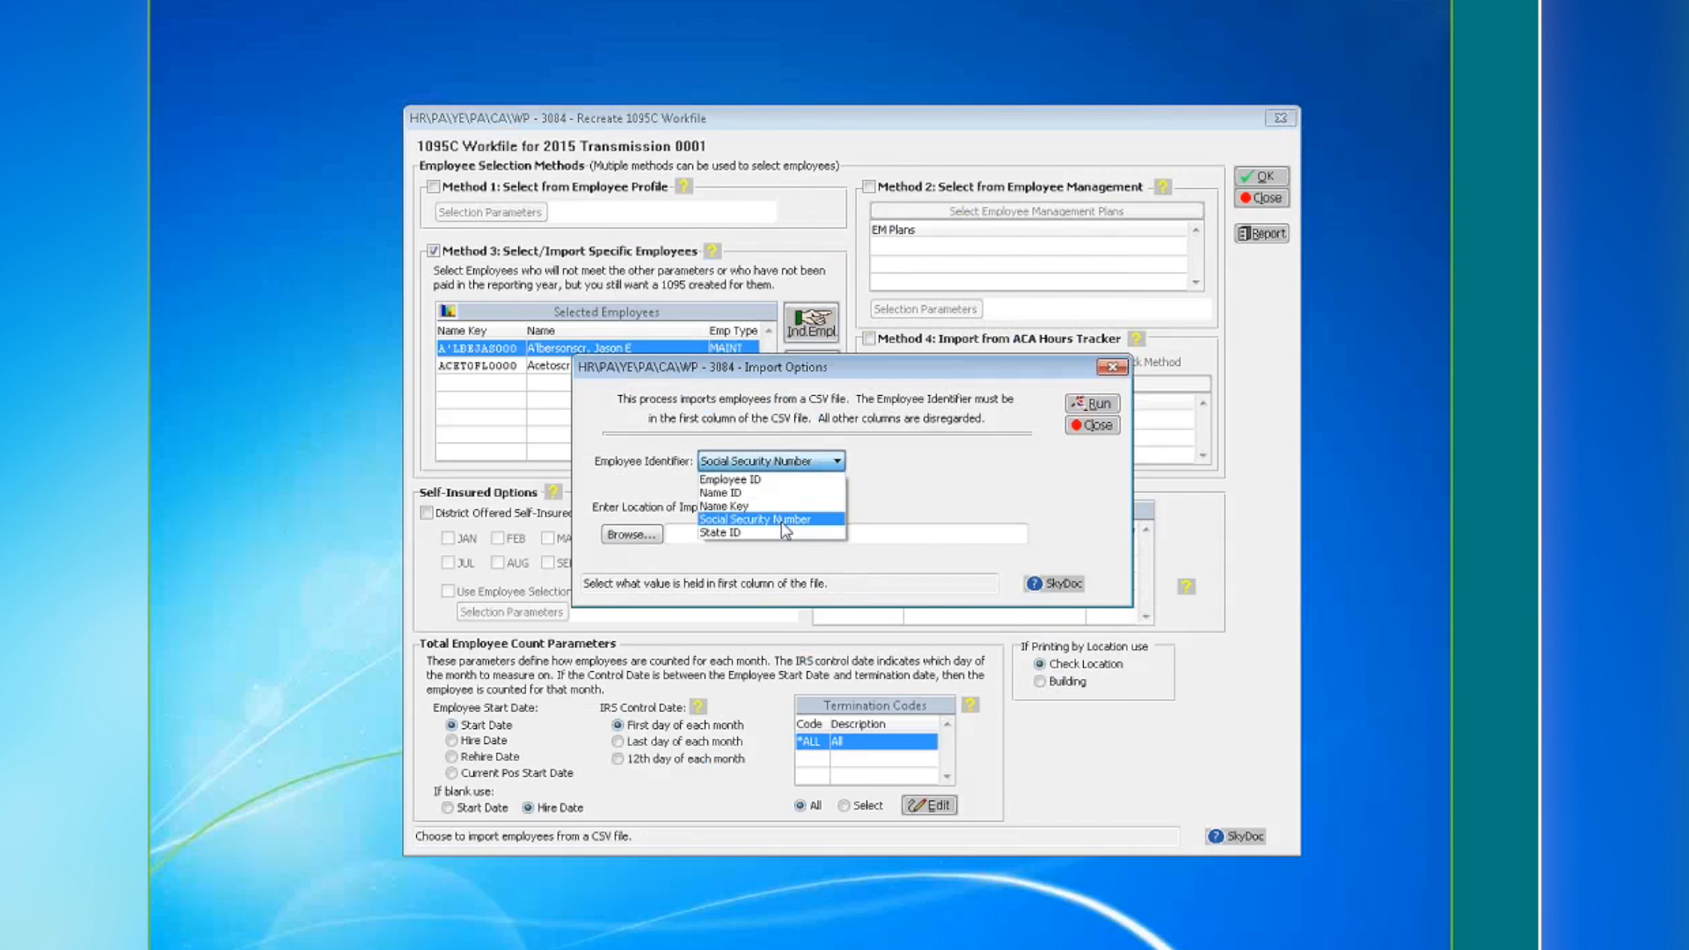
pyautogui.click(766, 519)
pyautogui.click(1111, 367)
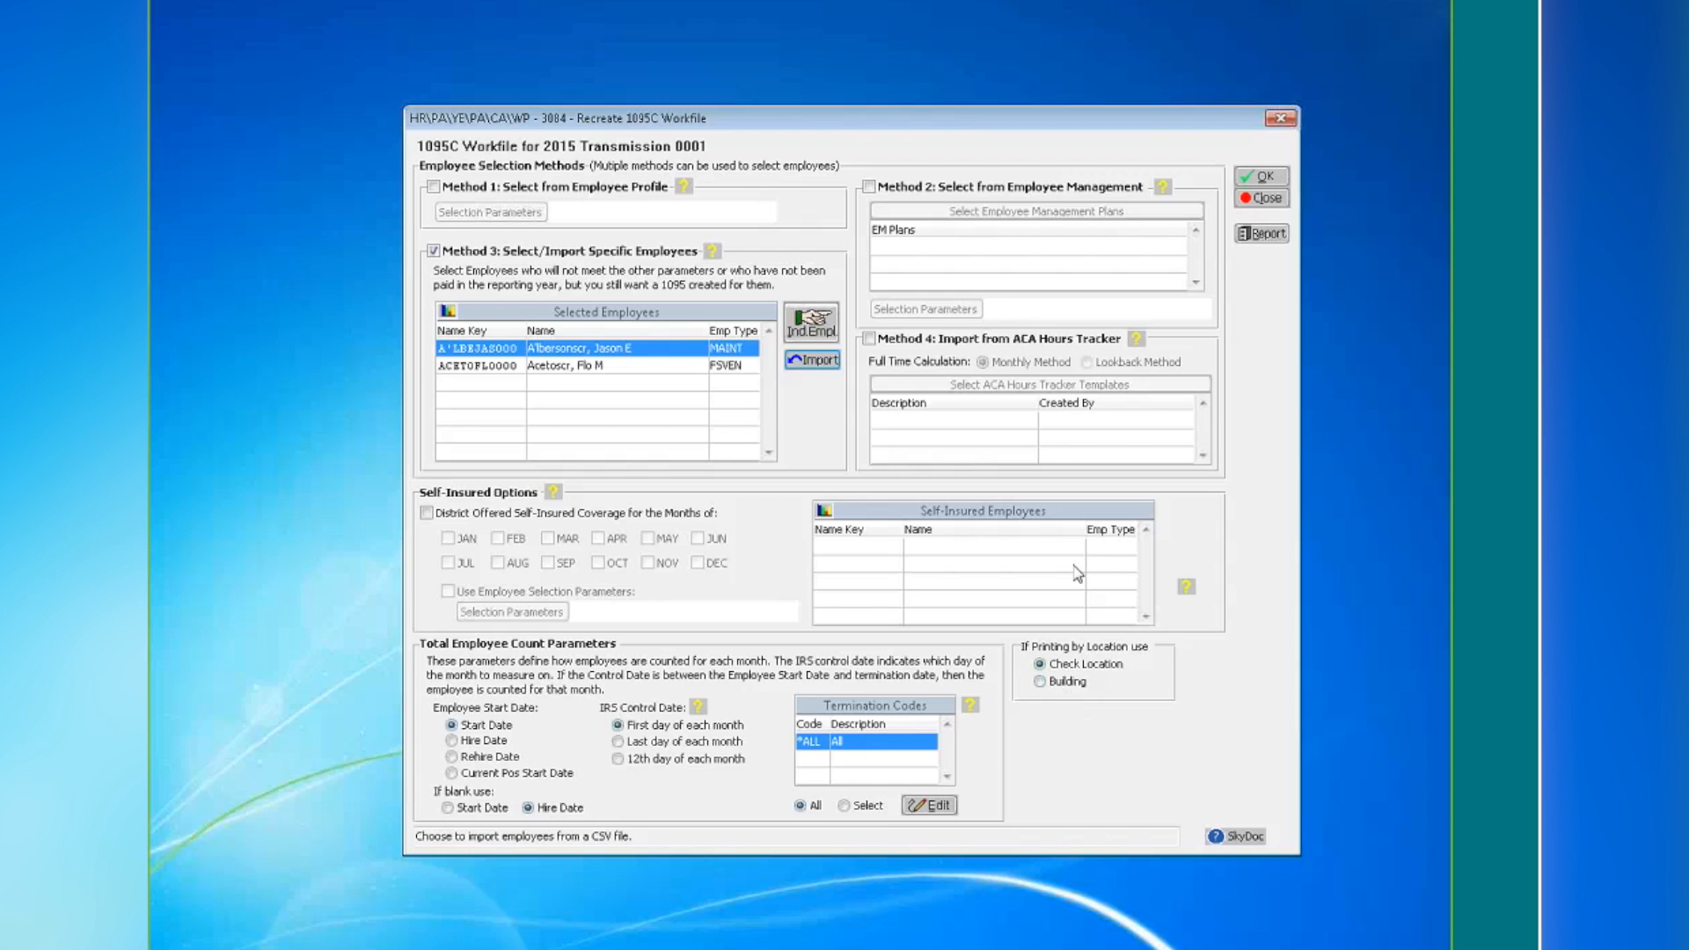
# Create the 1095C workfile with only Method 3's selected employees, declining the creation parameters report
pyautogui.click(1263, 178)
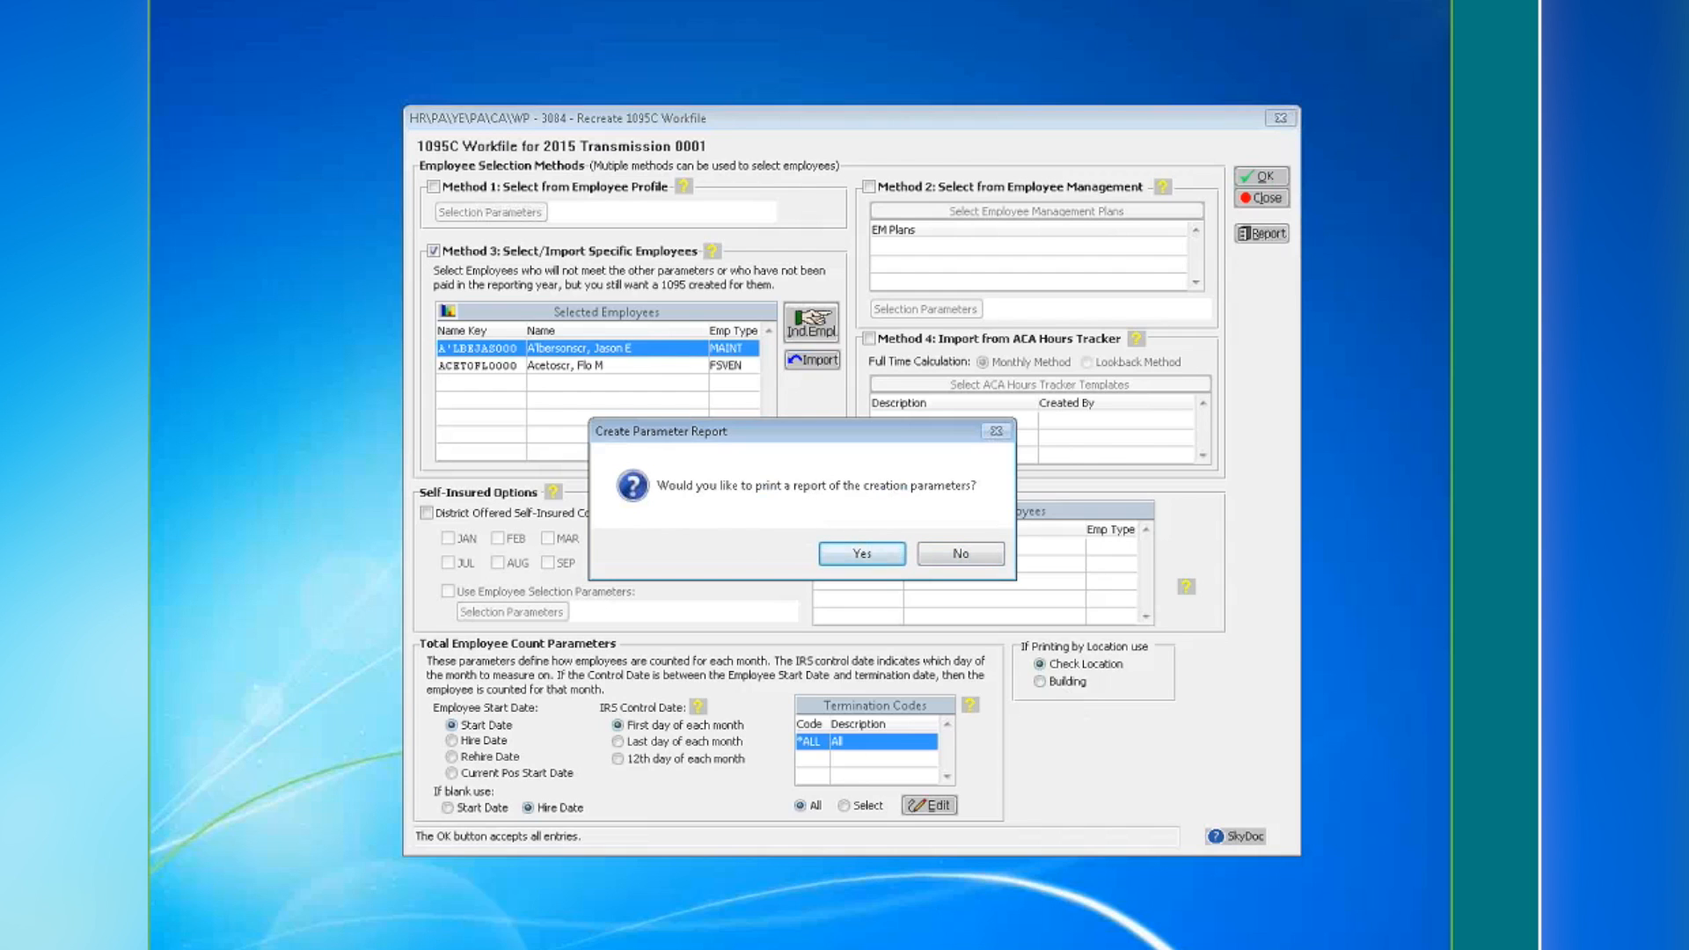
pyautogui.click(977, 556)
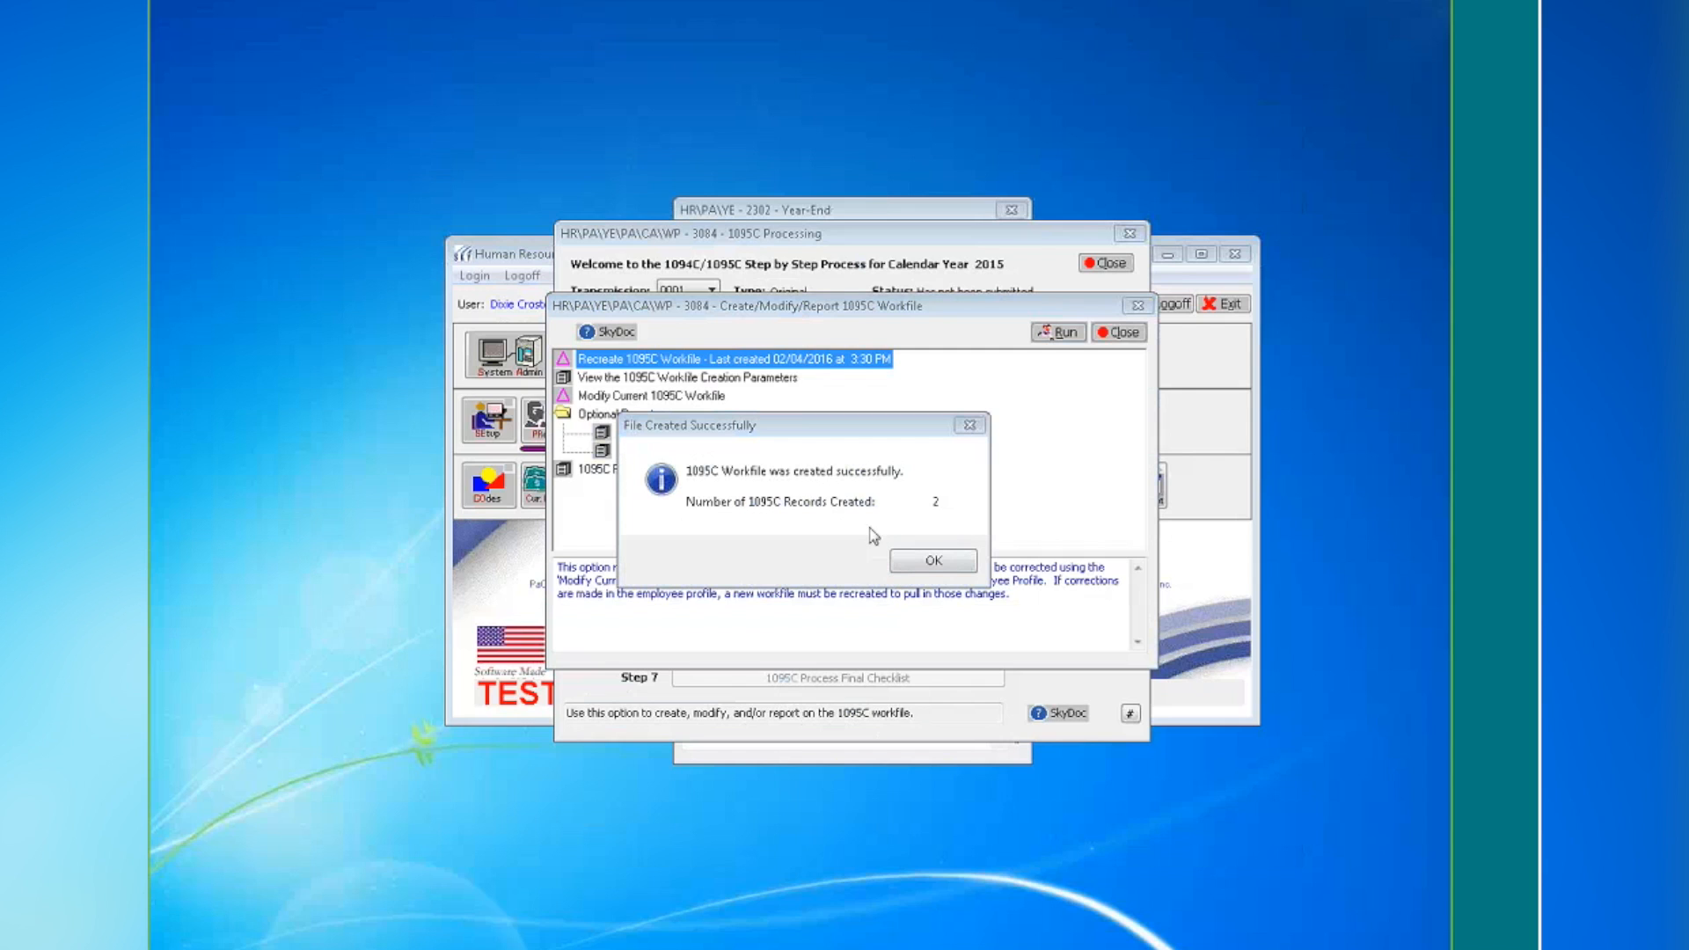
pyautogui.click(932, 560)
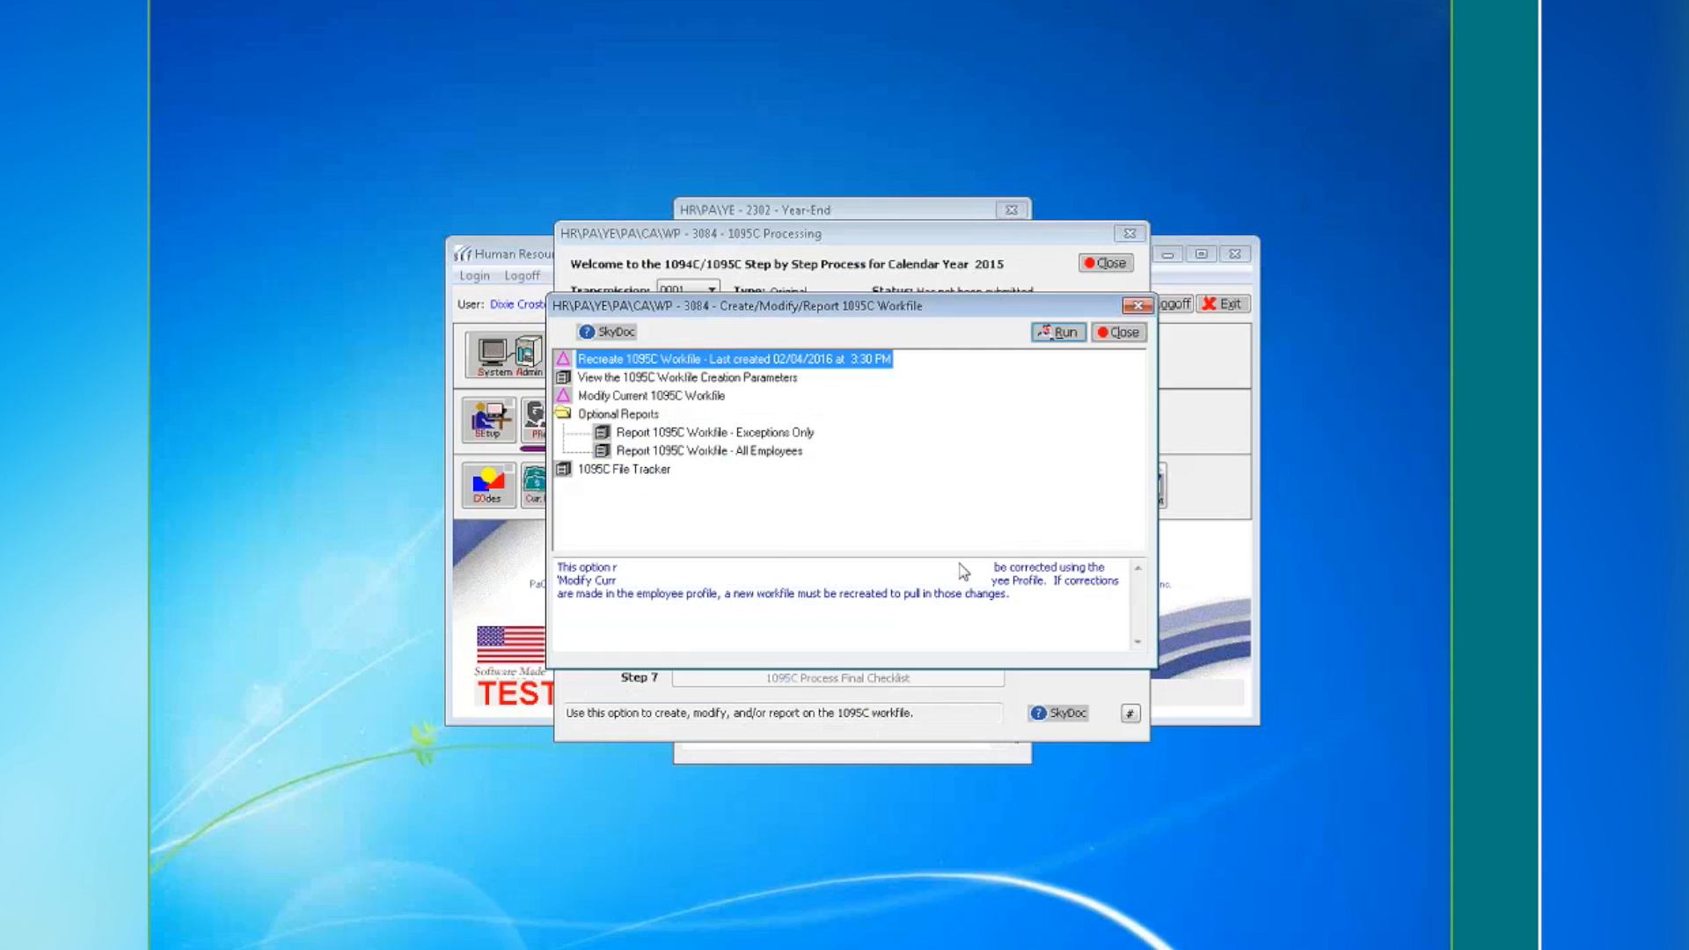
# Page through the exceptions-only 1095C workfile report, examine its exceptions and warnings, and close it
pyautogui.click(1077, 331)
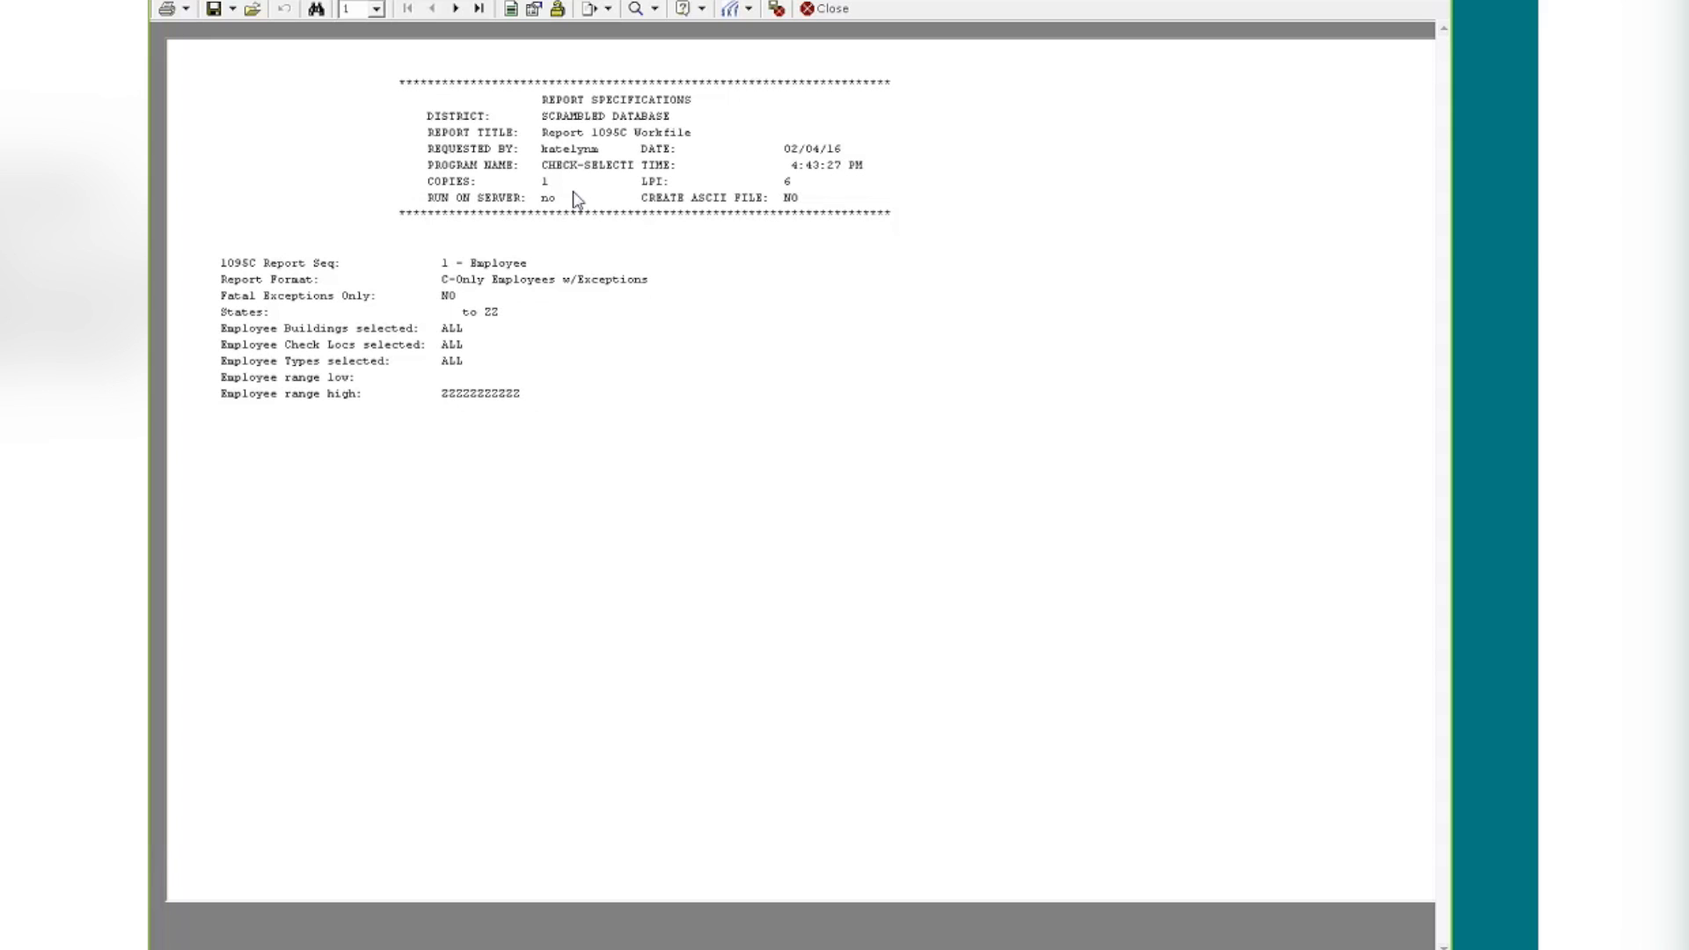
pyautogui.click(456, 10)
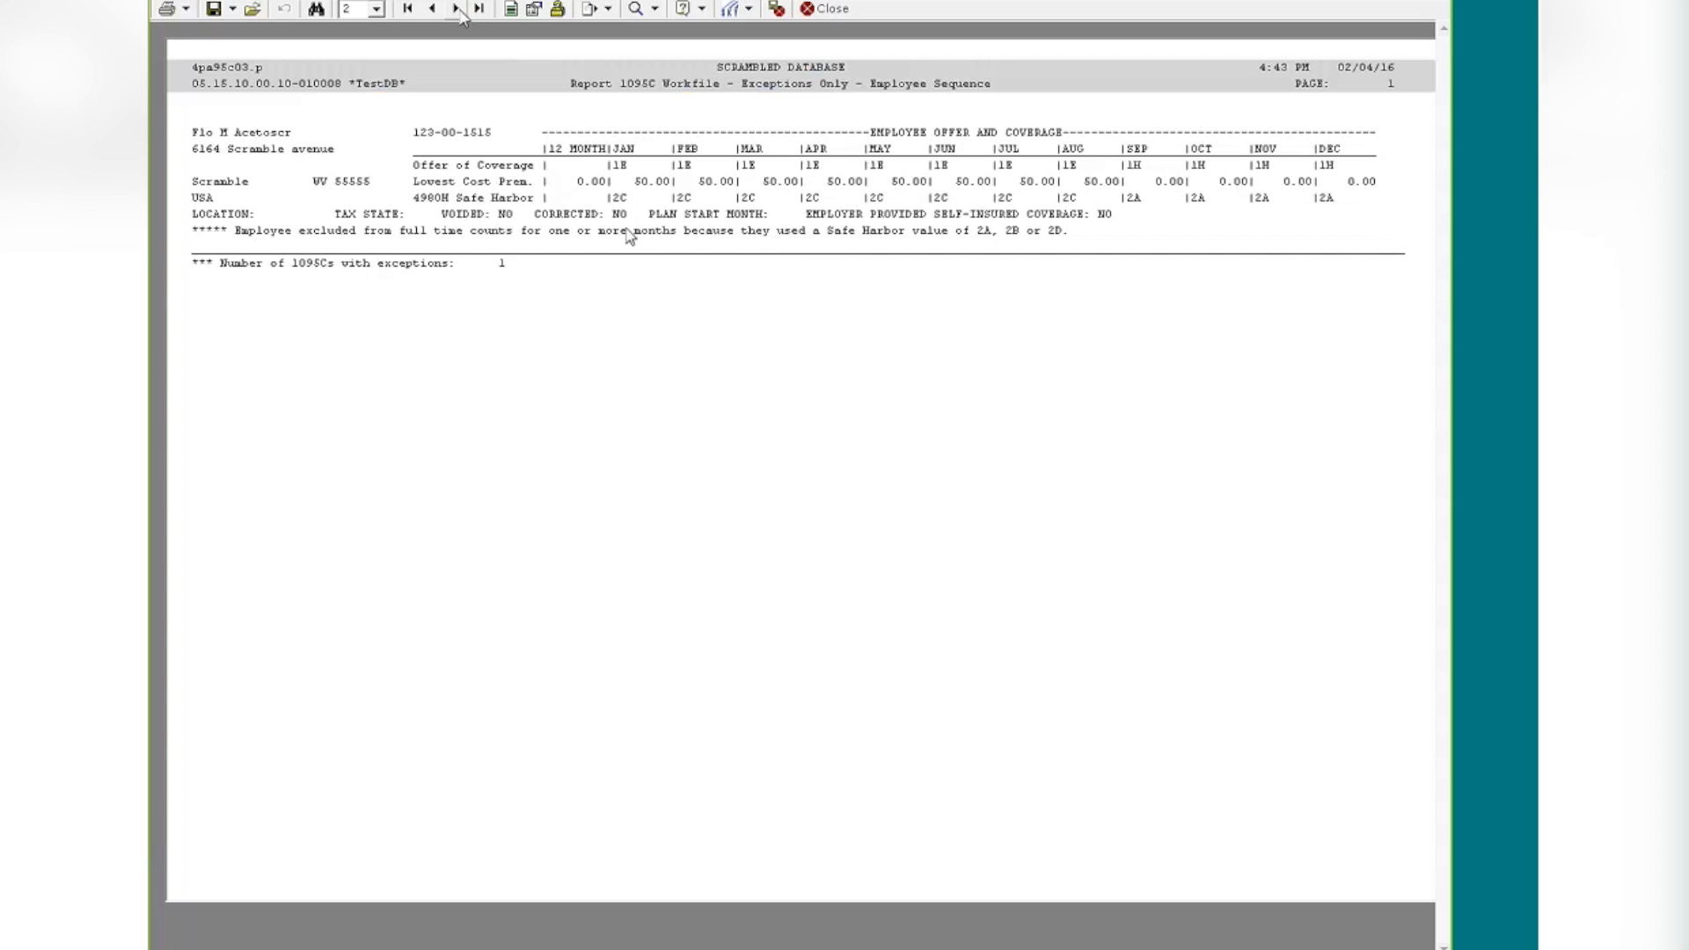
pyautogui.click(457, 9)
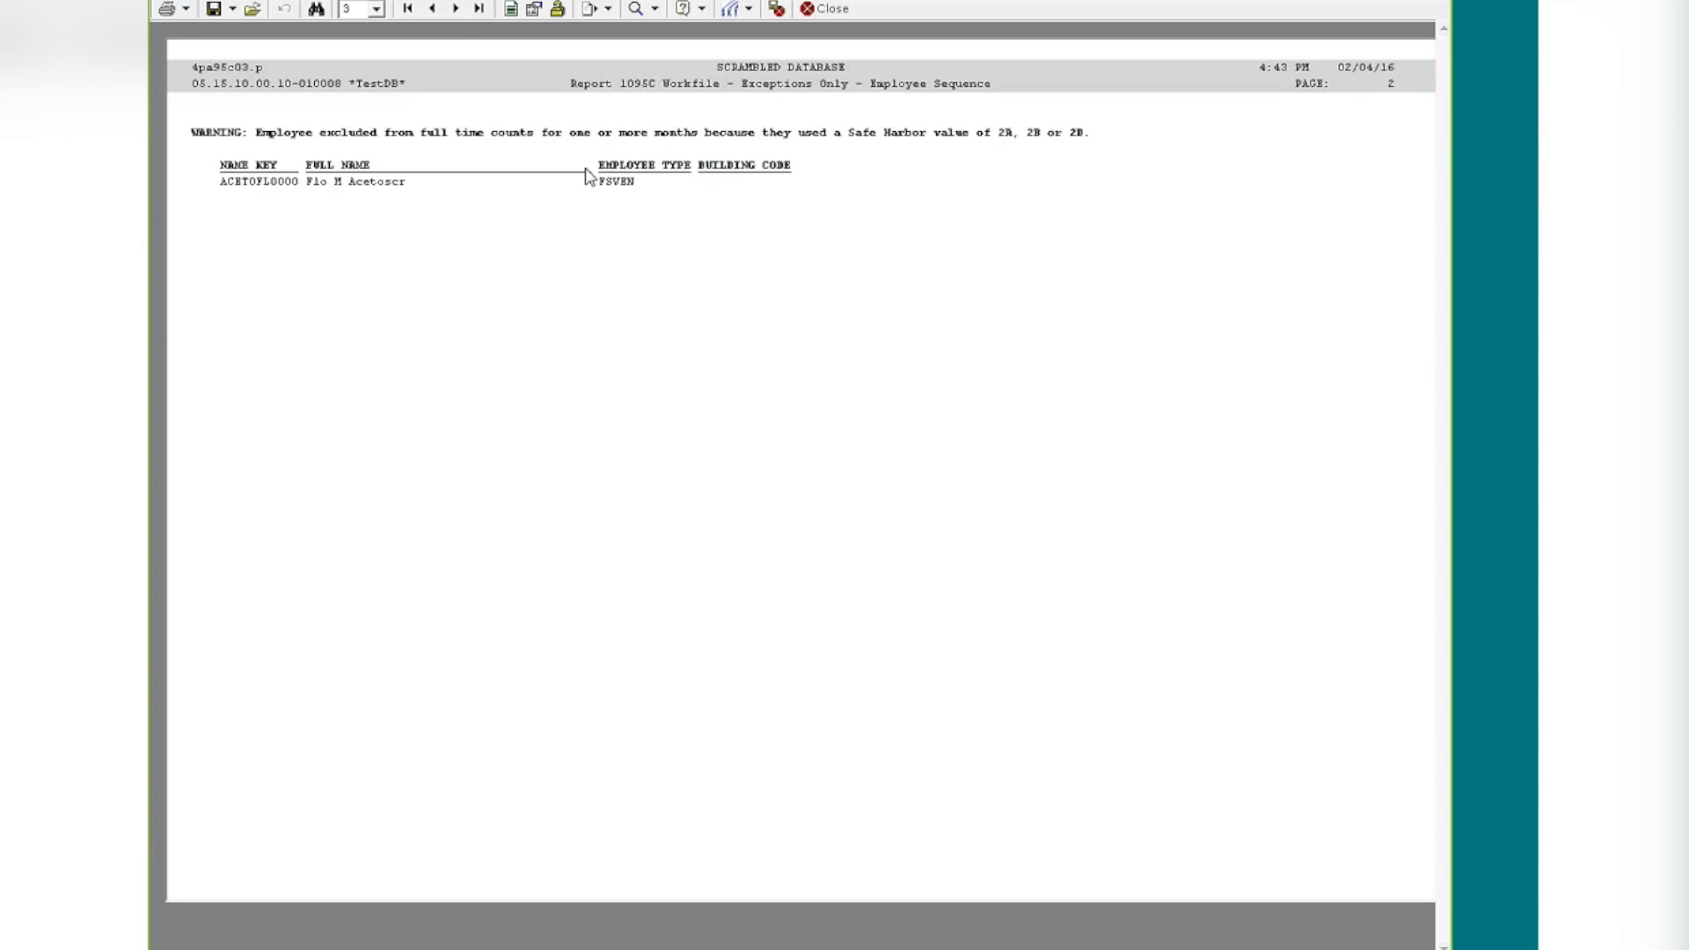
pyautogui.click(456, 9)
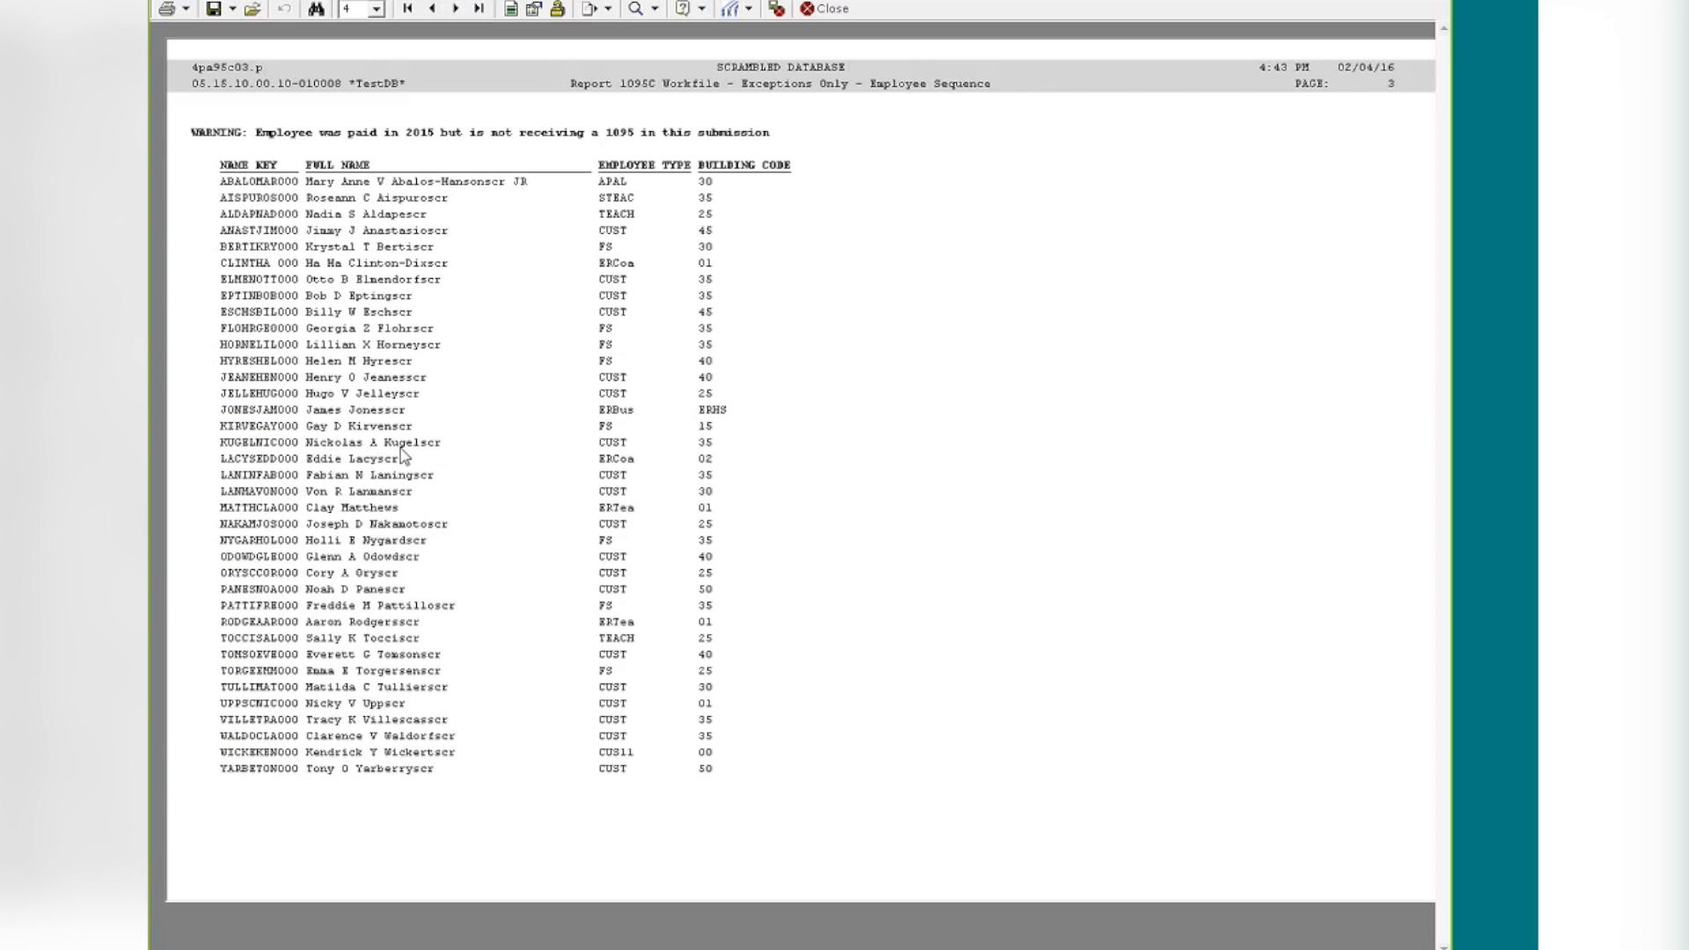
pyautogui.click(447, 12)
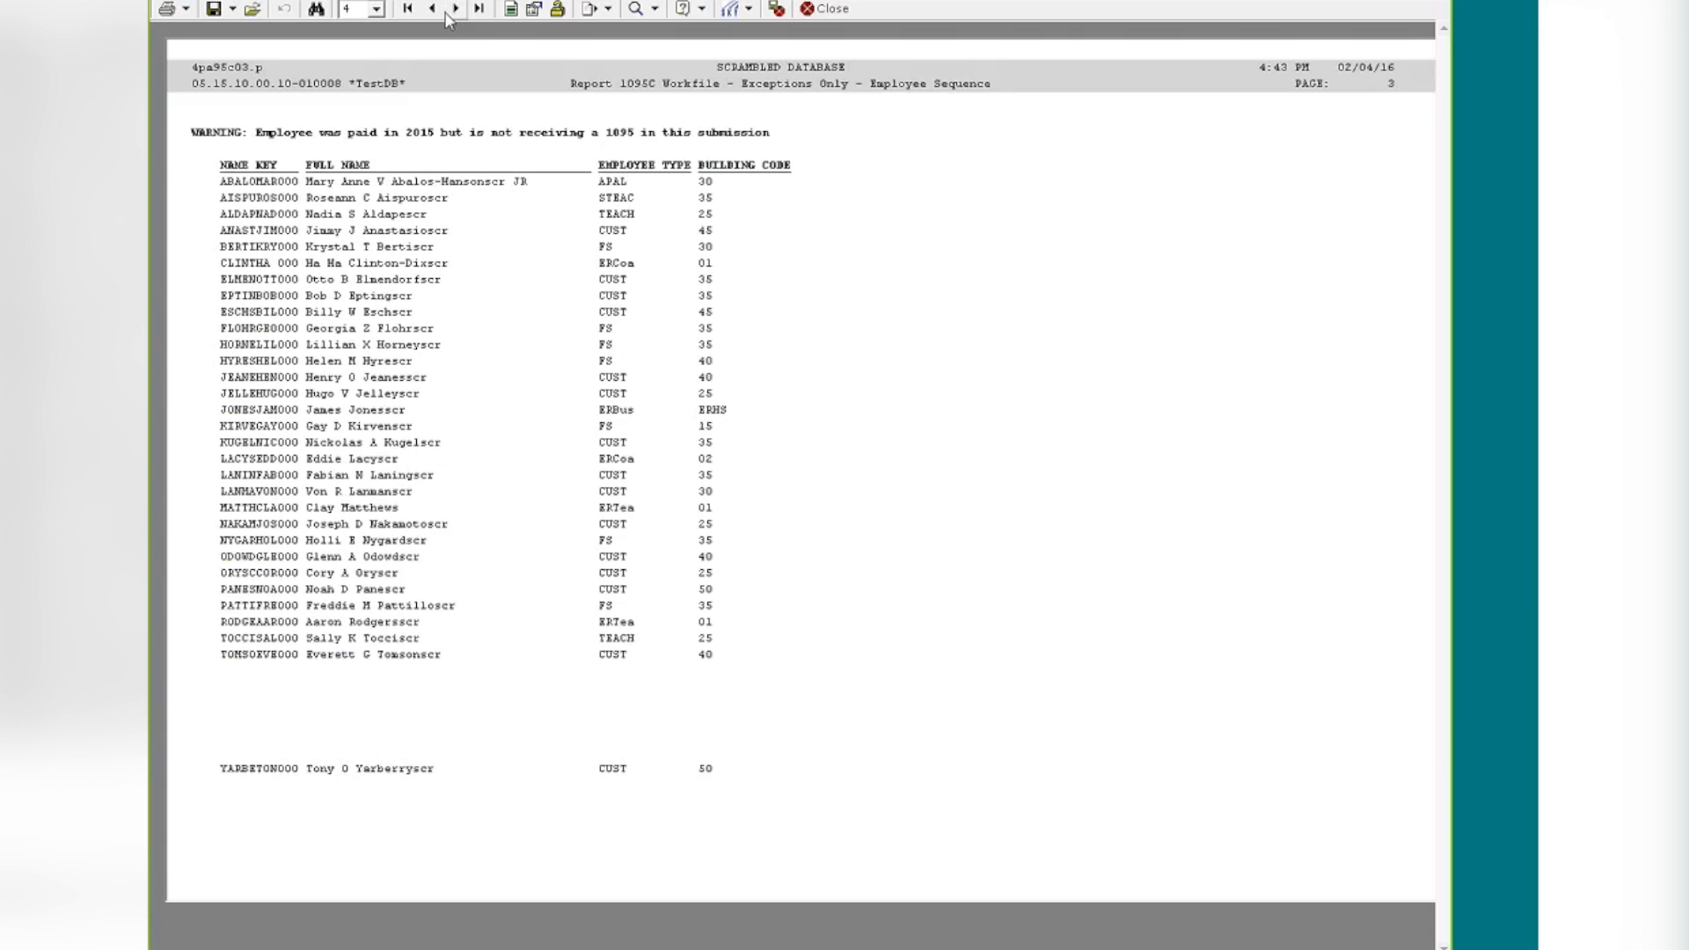
pyautogui.click(818, 12)
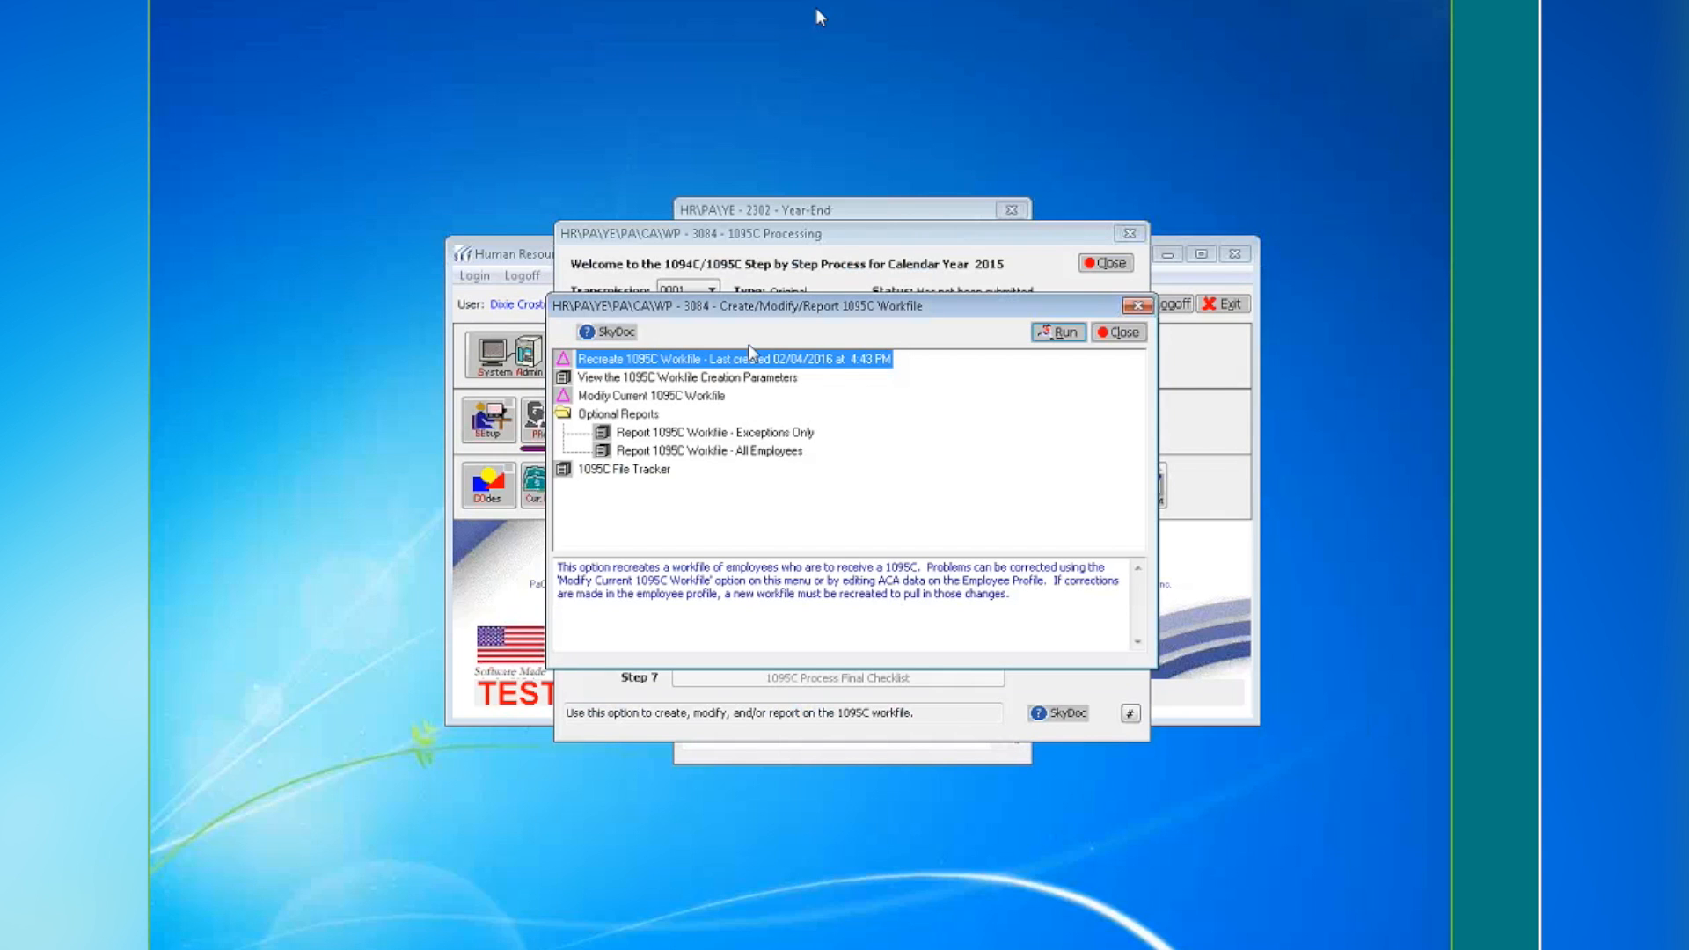
# Review the creation parameters used for the 1095C workfile and close the read-only view
pyautogui.click(736, 378)
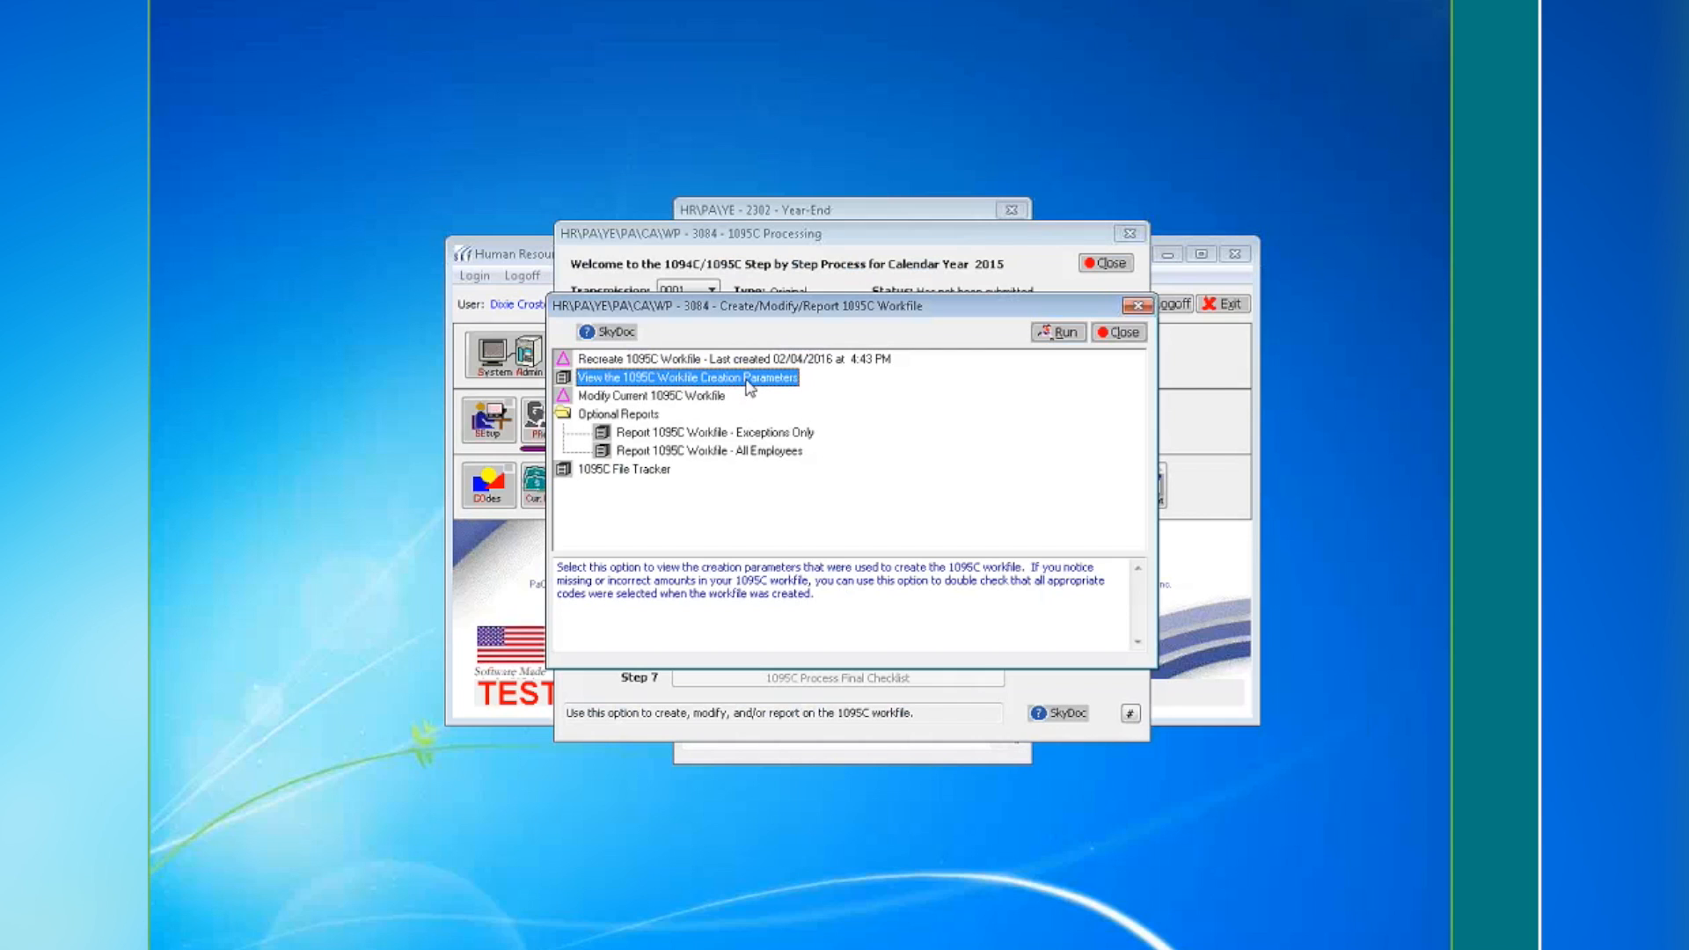
pyautogui.click(706, 361)
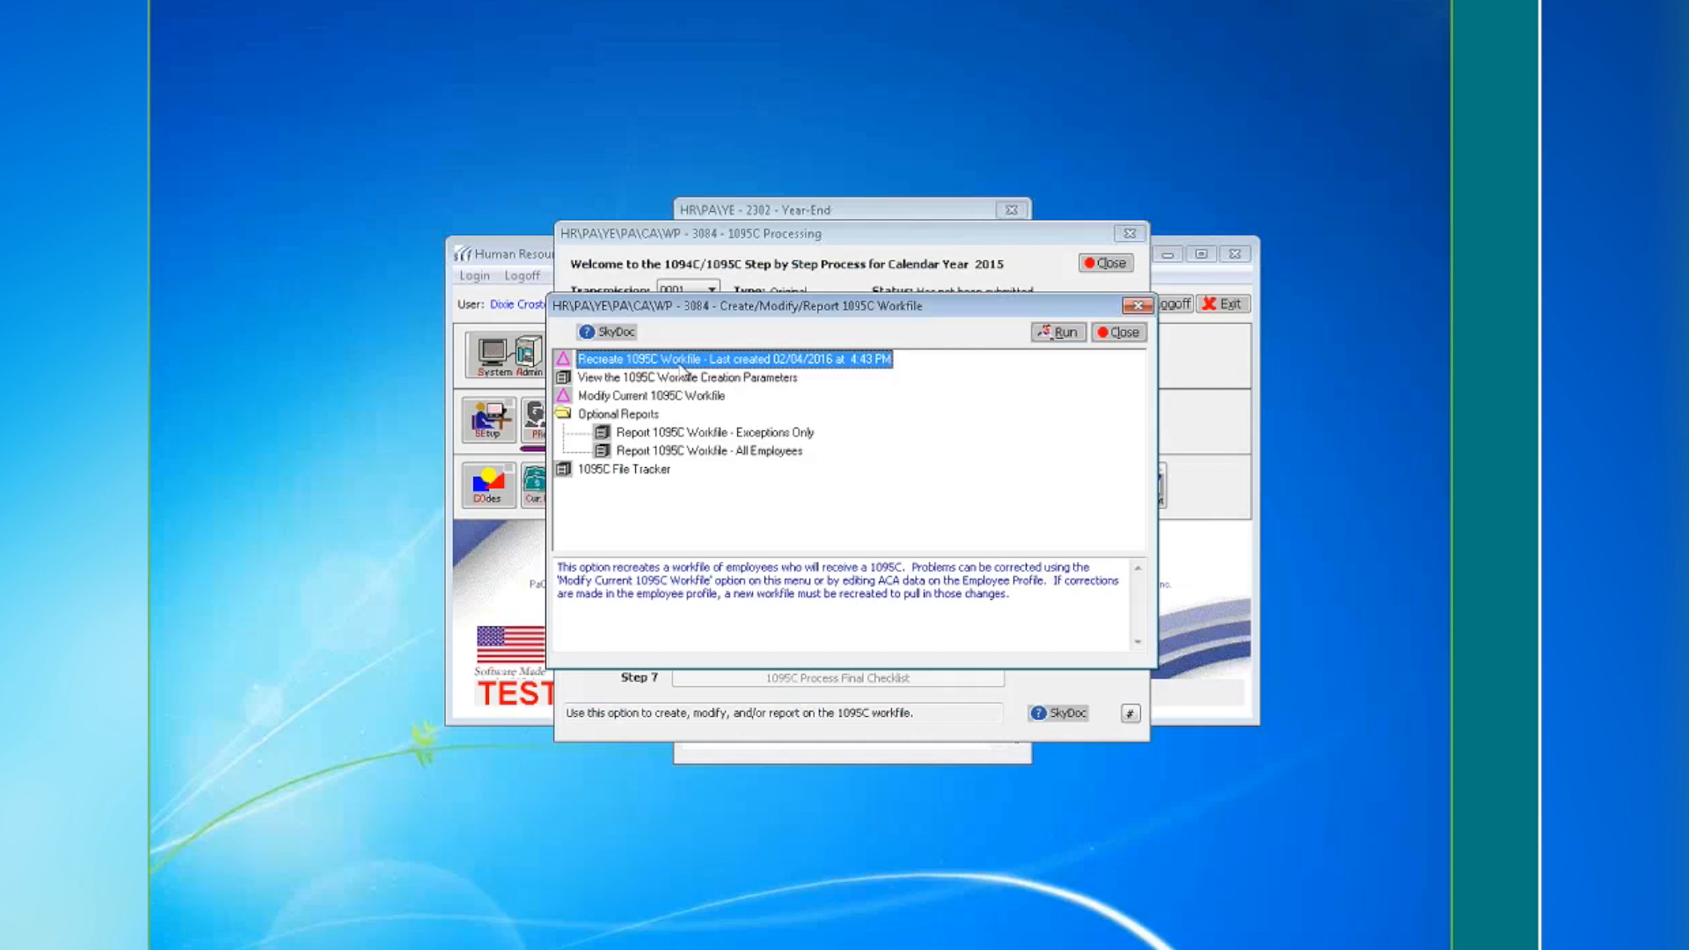
pyautogui.click(758, 379)
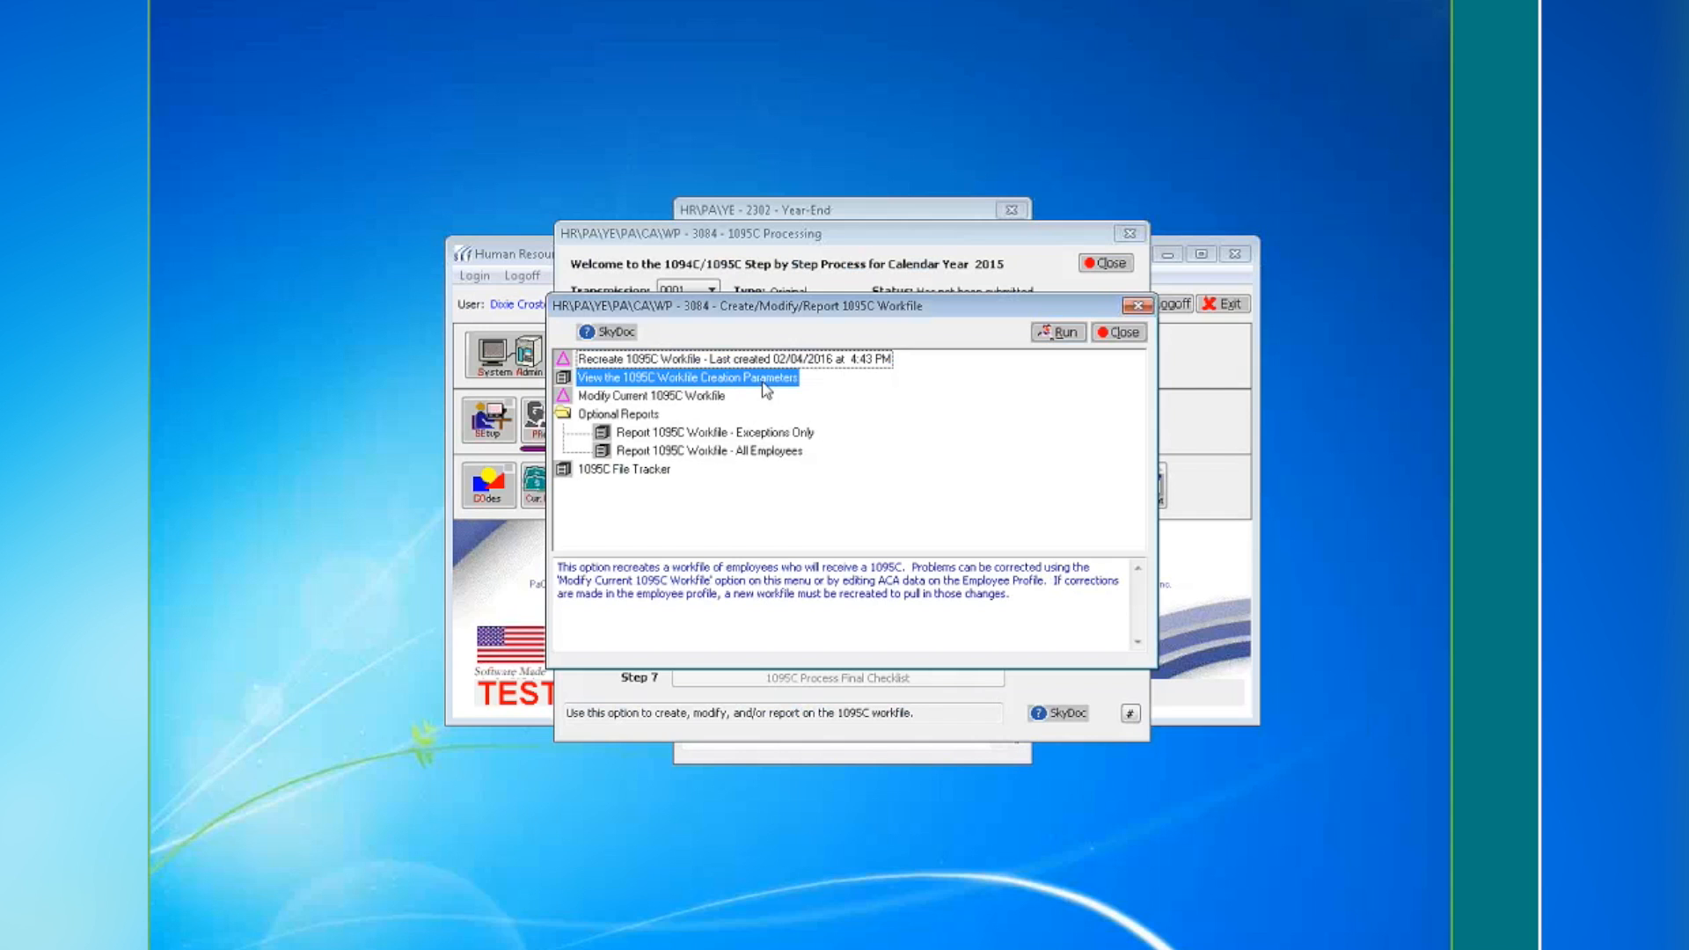
pyautogui.click(1048, 334)
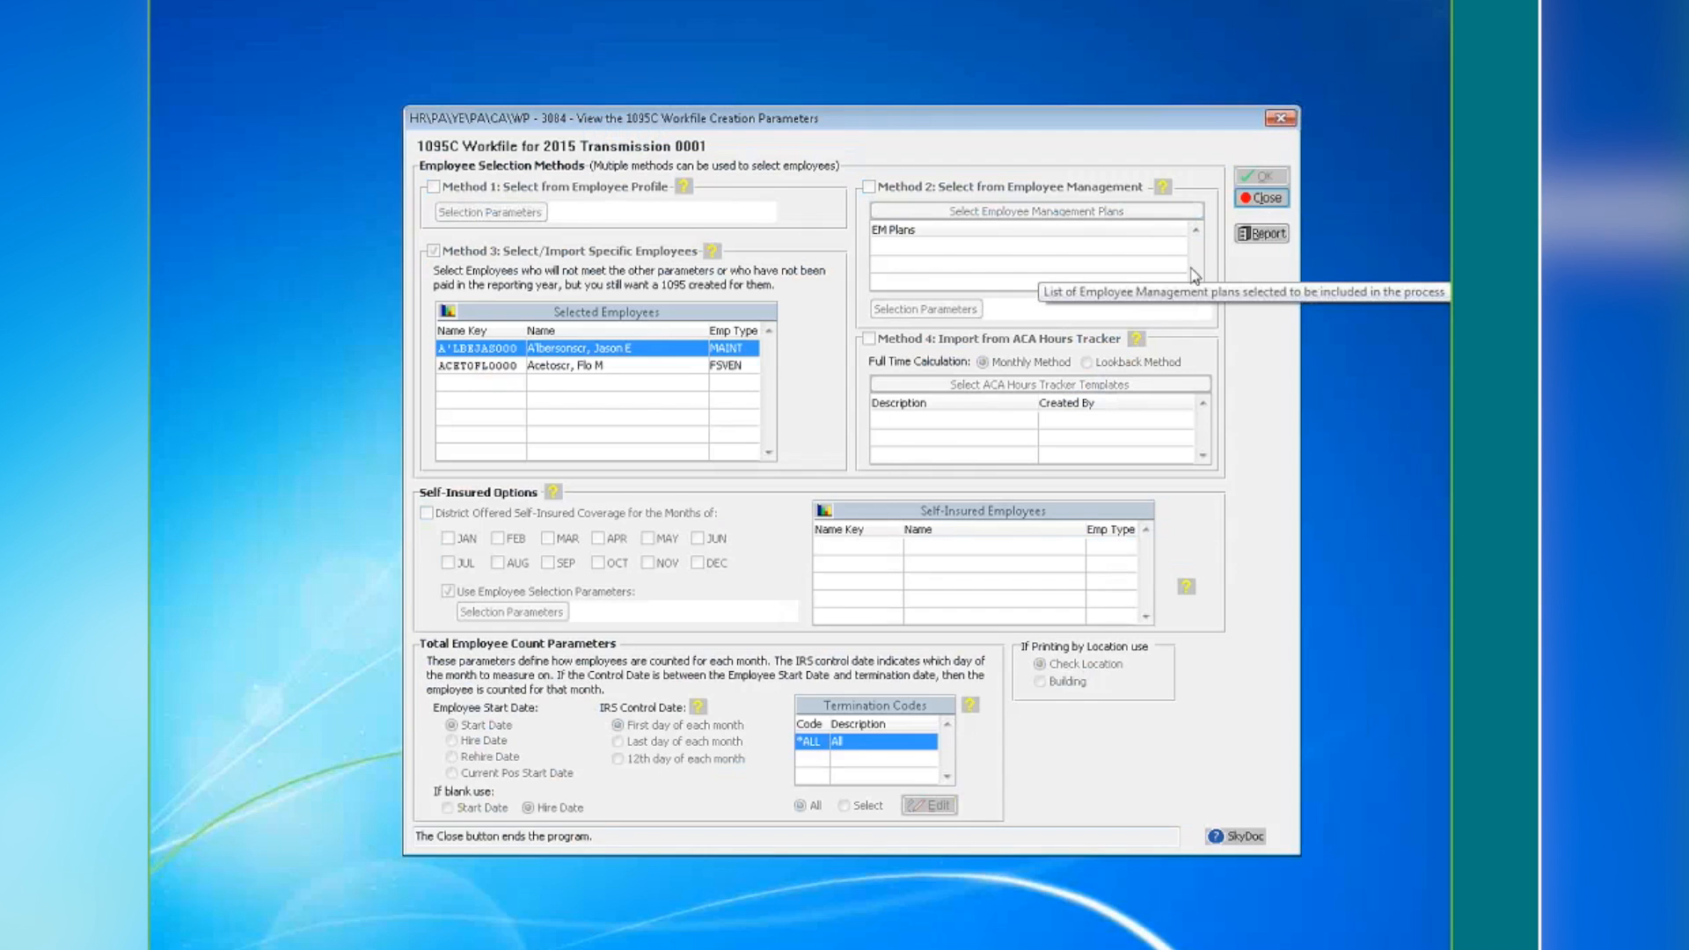
pyautogui.click(1263, 201)
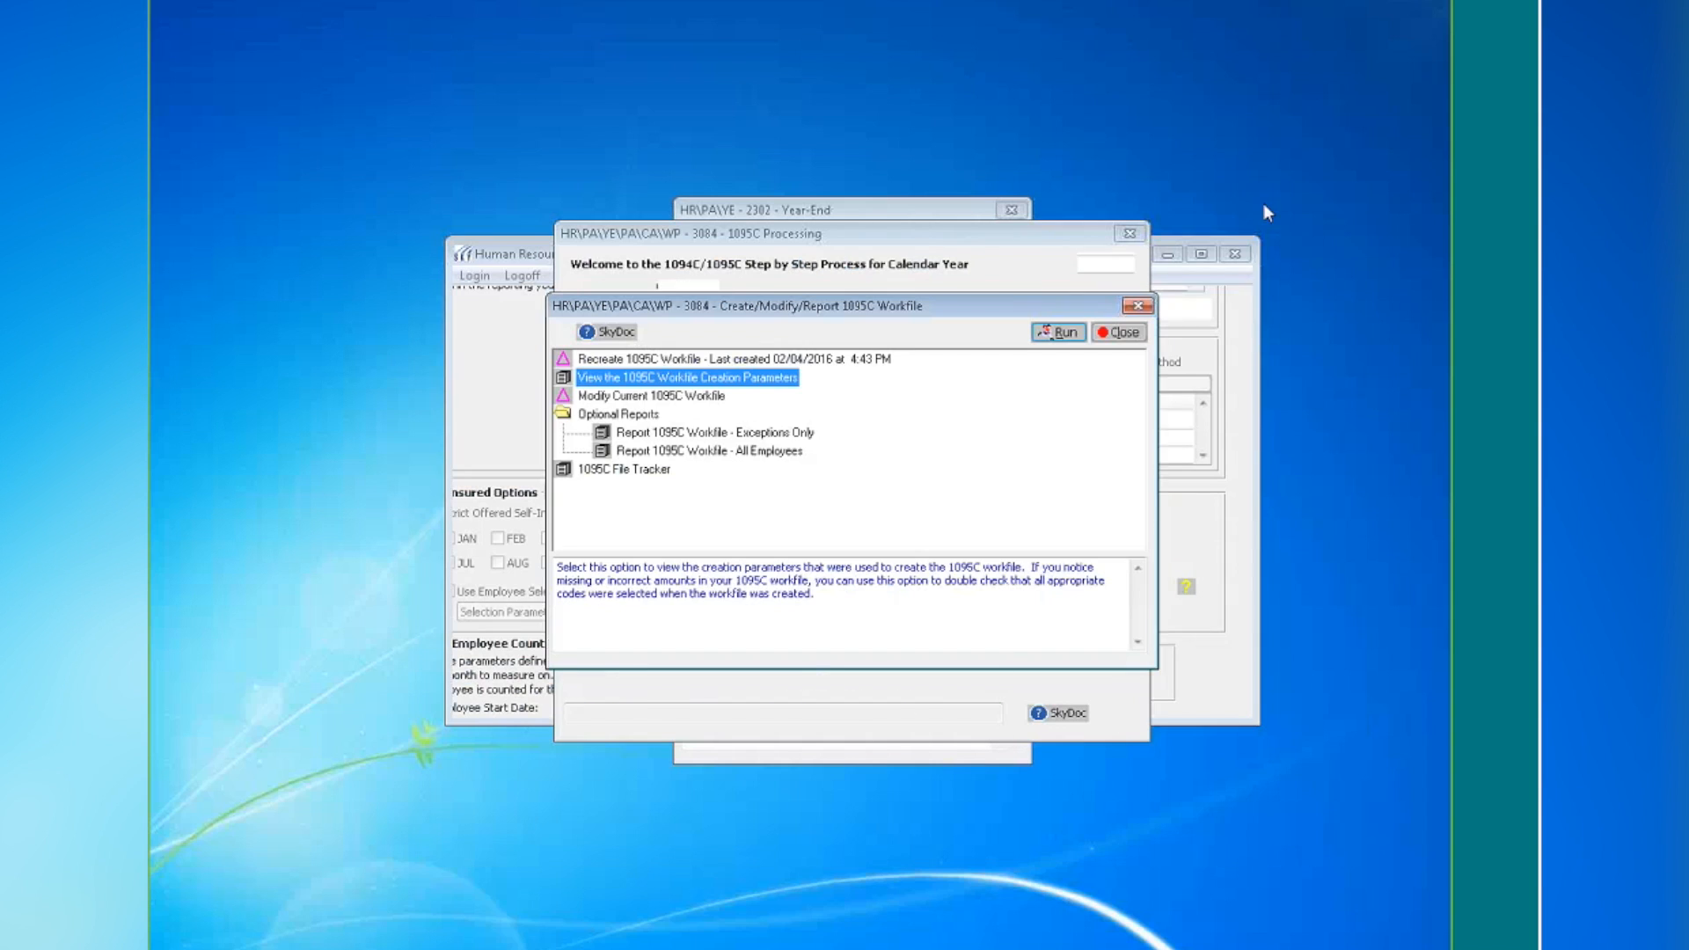
# Open the current 1095C workfile for modification, compare its employees, and examine the first employee's full Form 1095C record
pyautogui.click(657, 397)
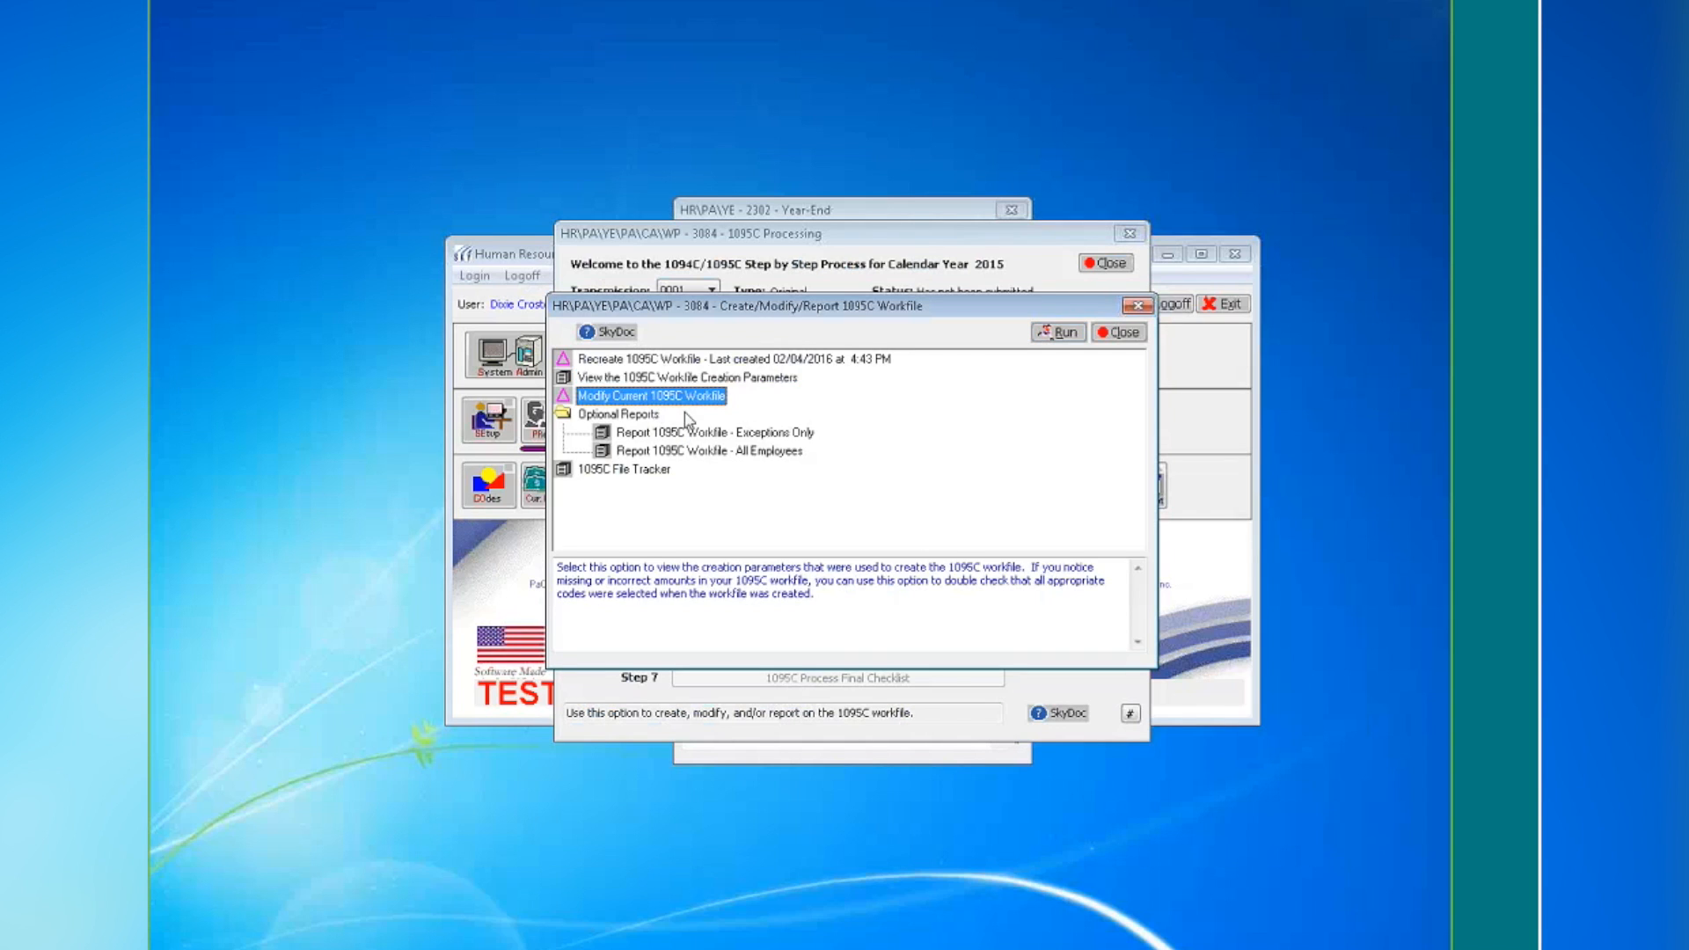
pyautogui.click(1060, 334)
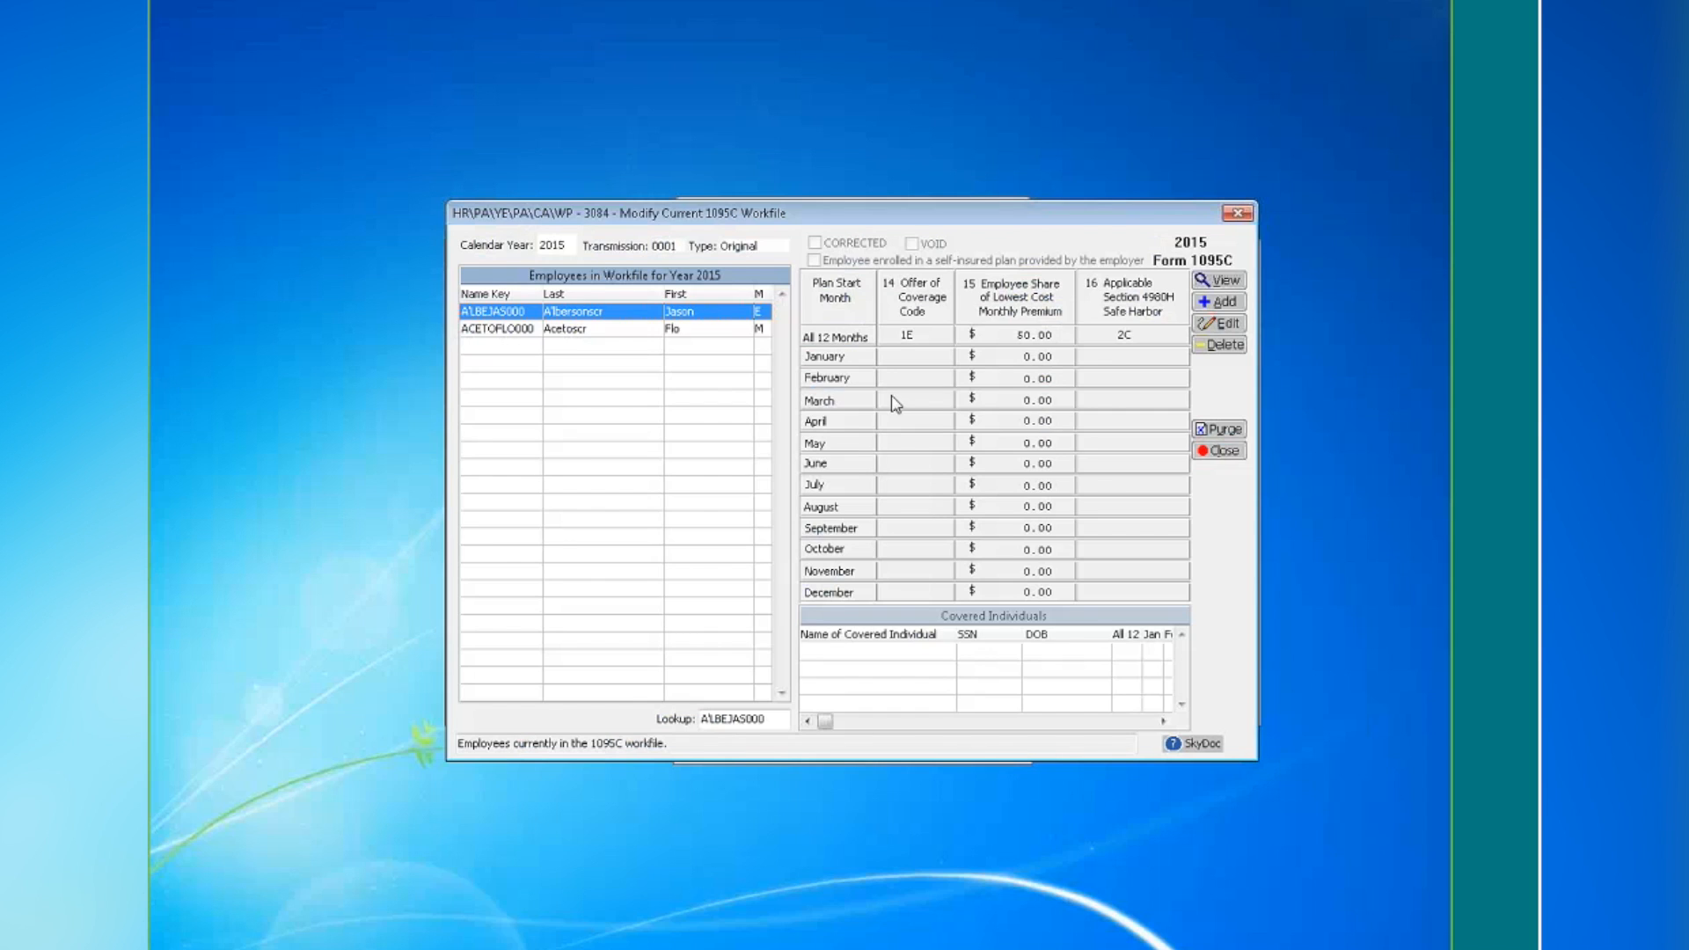
pyautogui.click(723, 327)
pyautogui.click(723, 314)
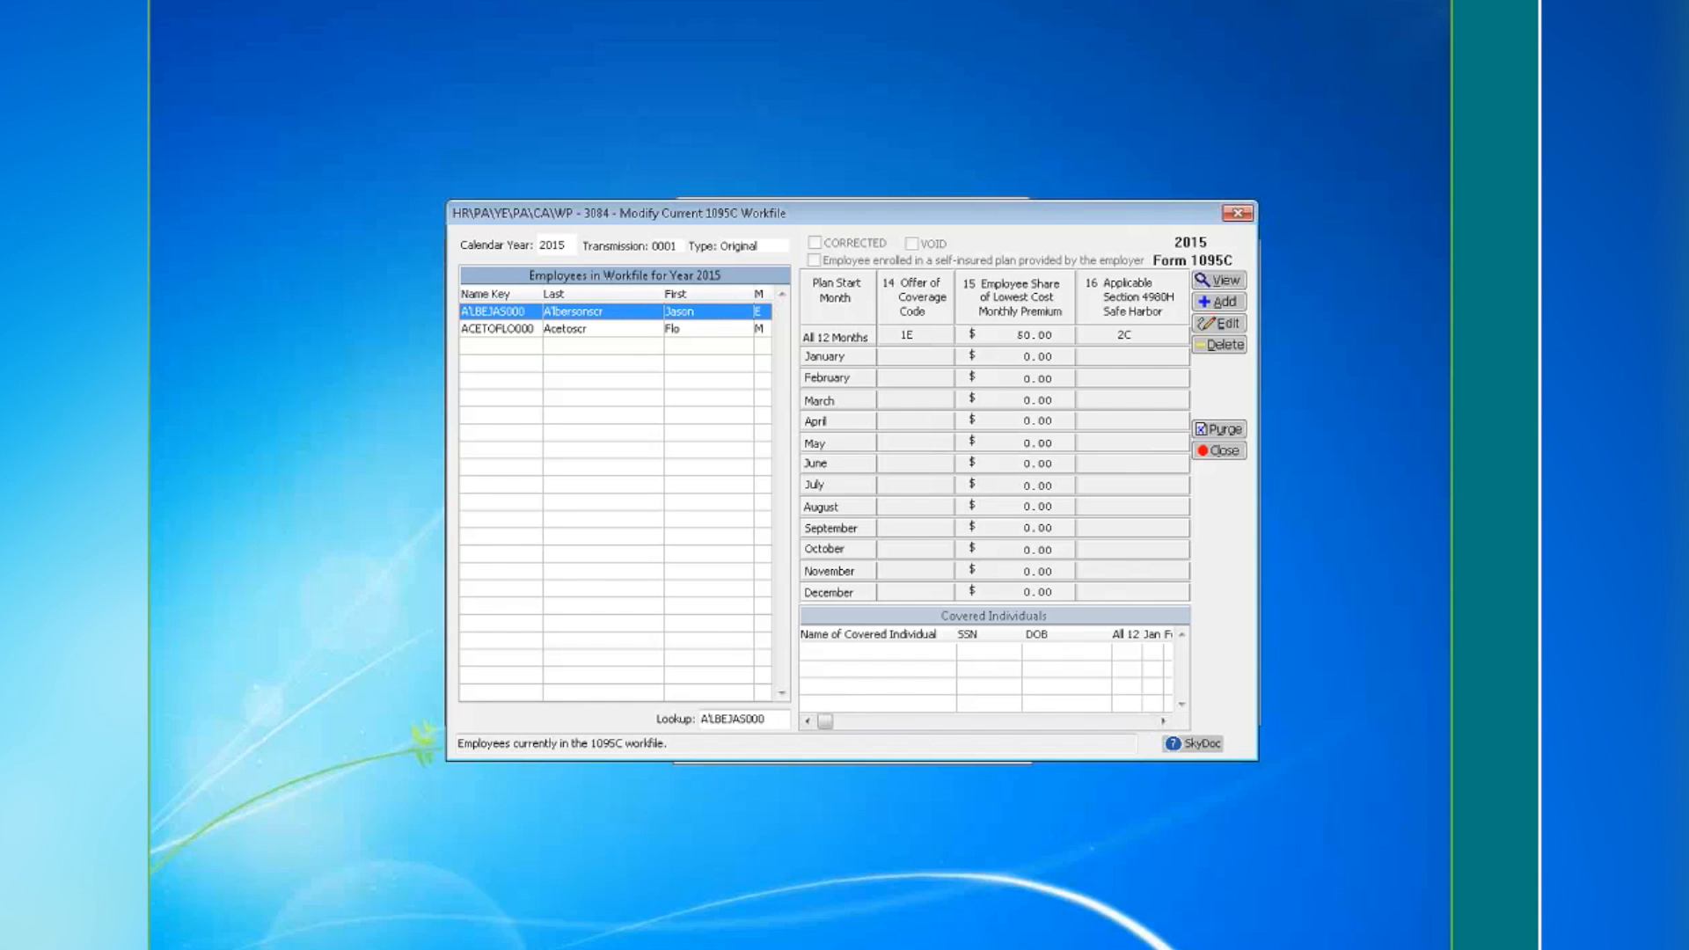
pyautogui.click(1224, 281)
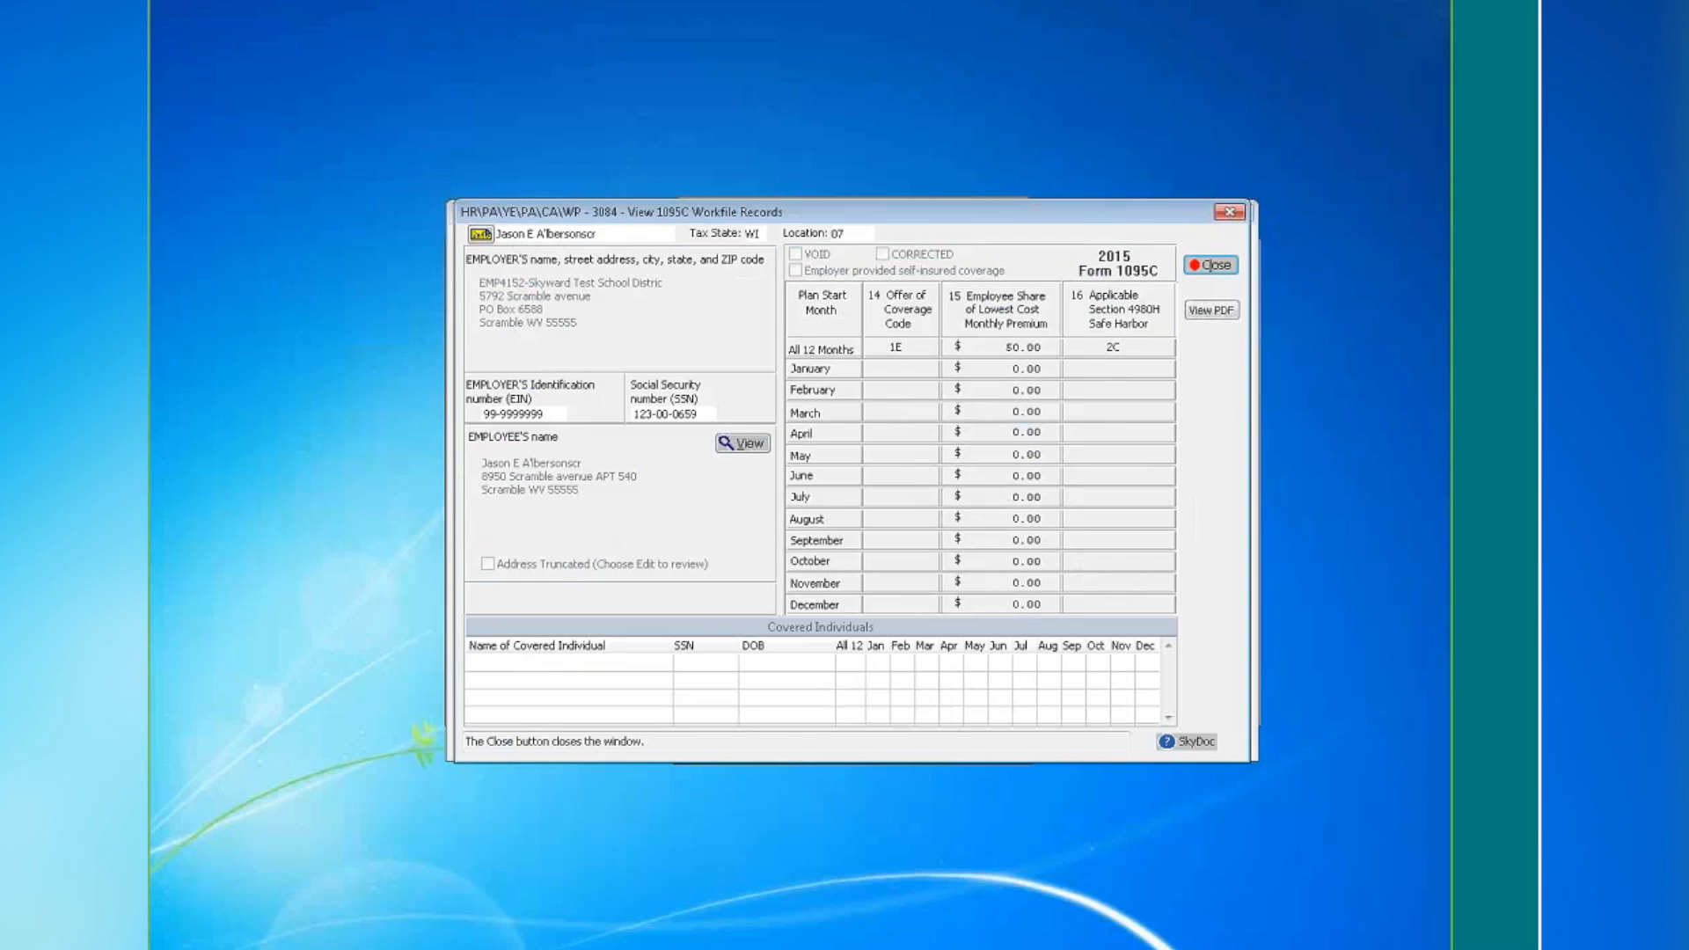
pyautogui.click(1211, 265)
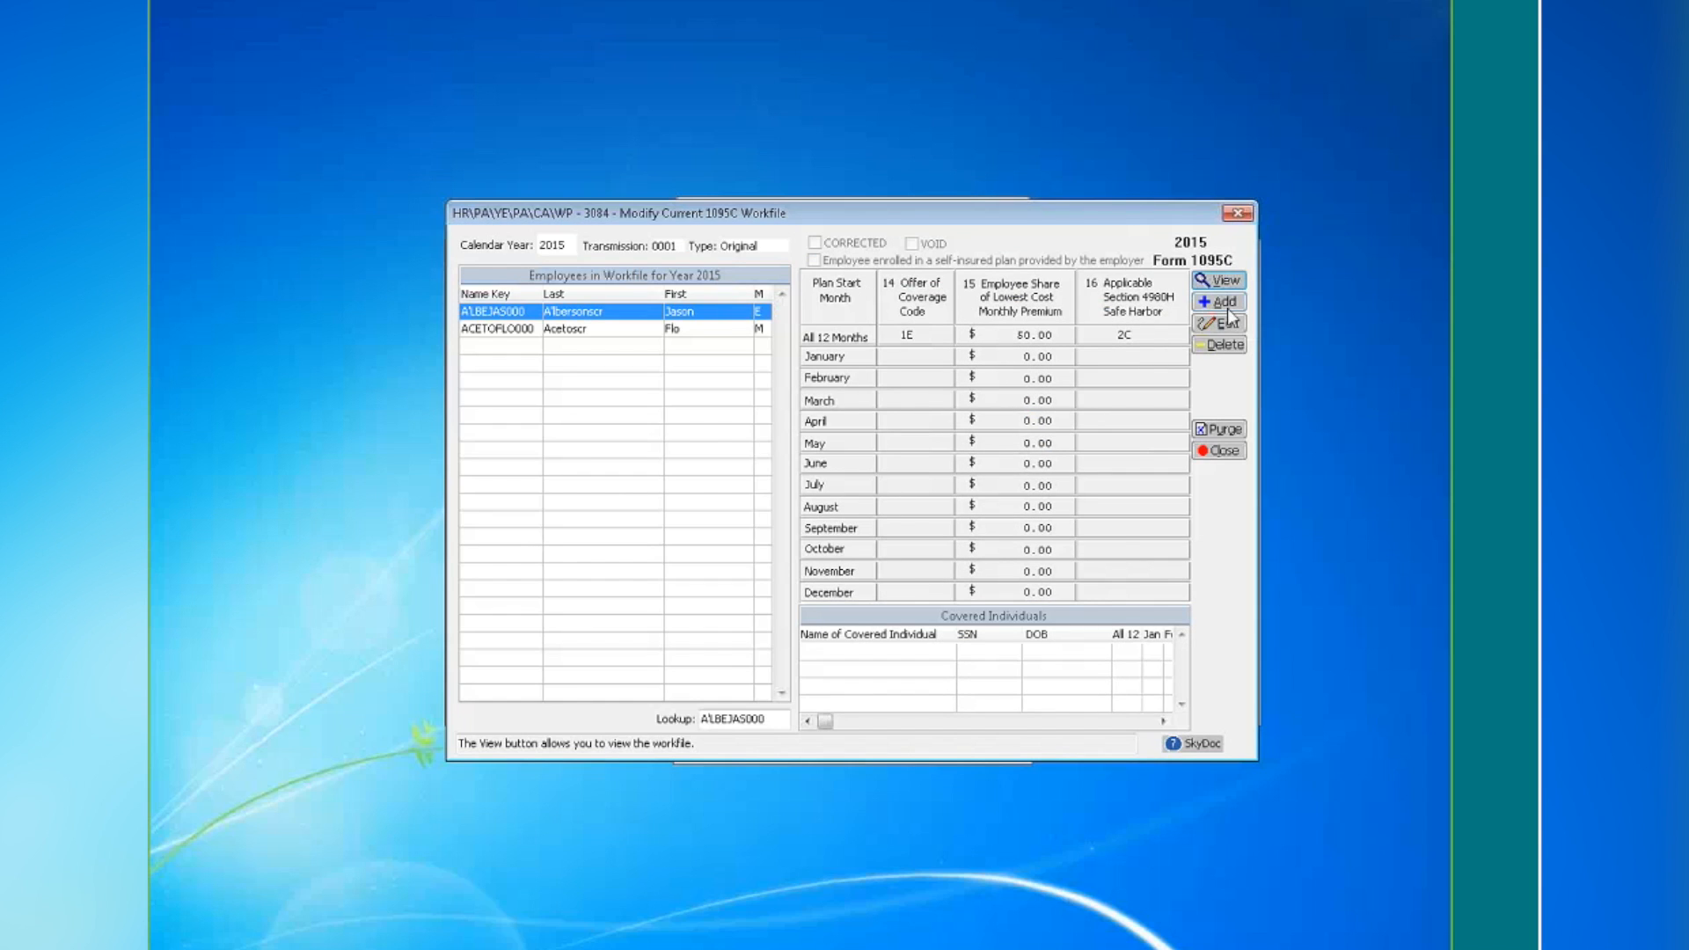
# Look at the form for adding an employee to the workfile, cancel it, and leave the workfile modification window
pyautogui.click(1219, 302)
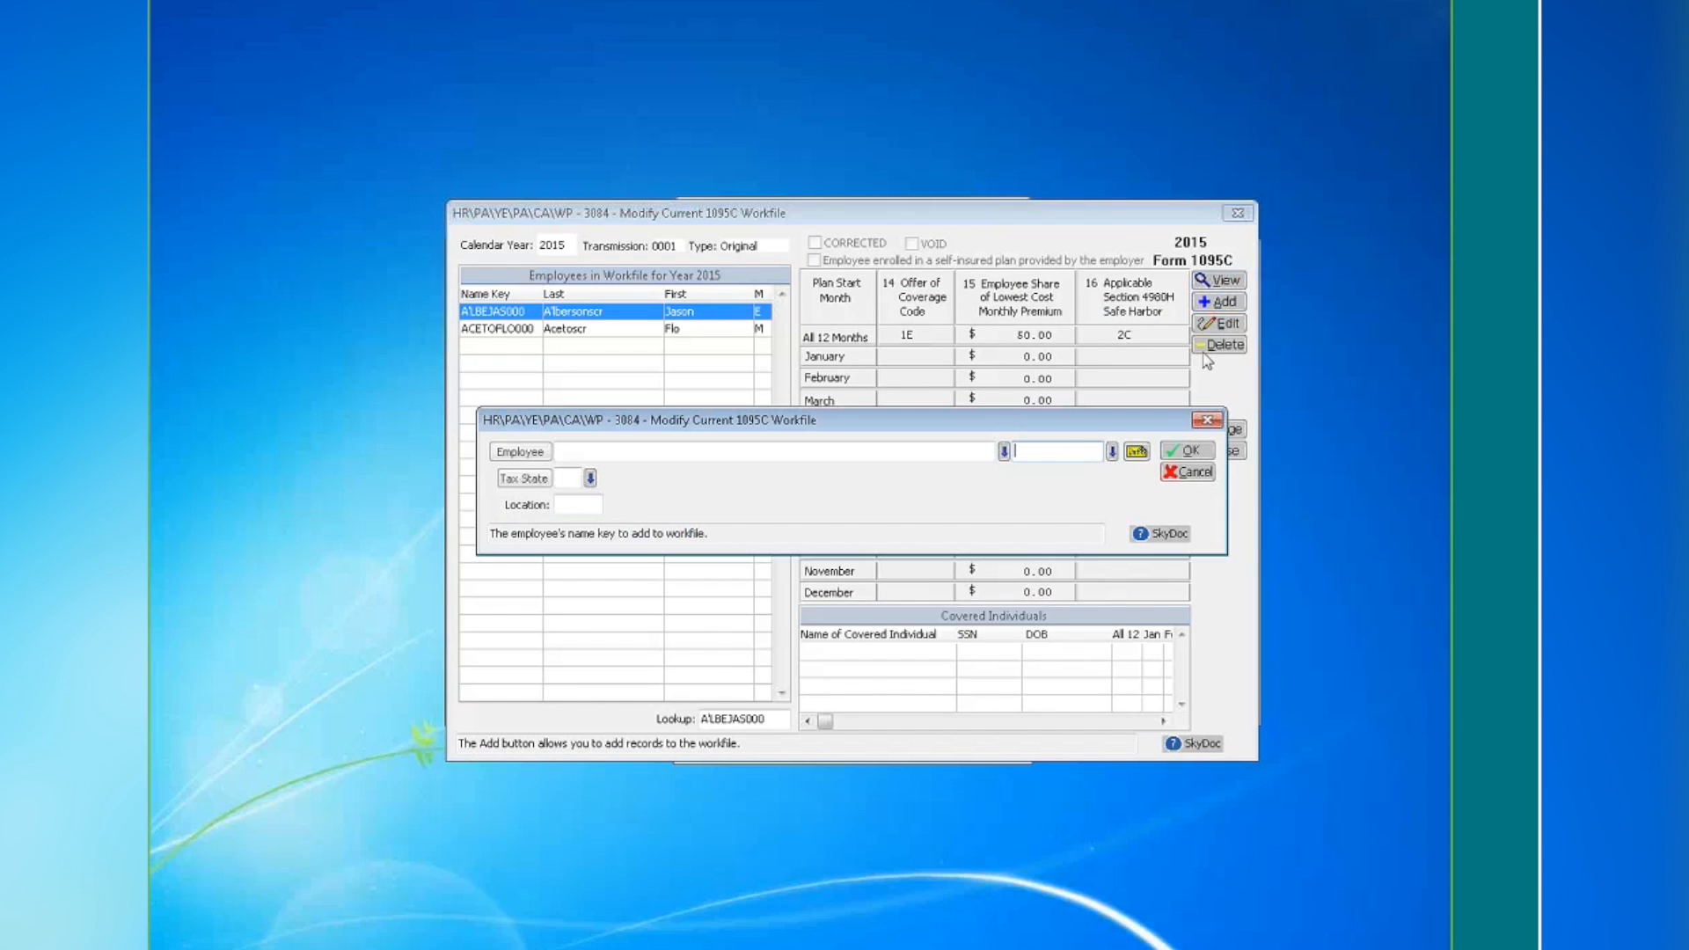
pyautogui.click(1193, 473)
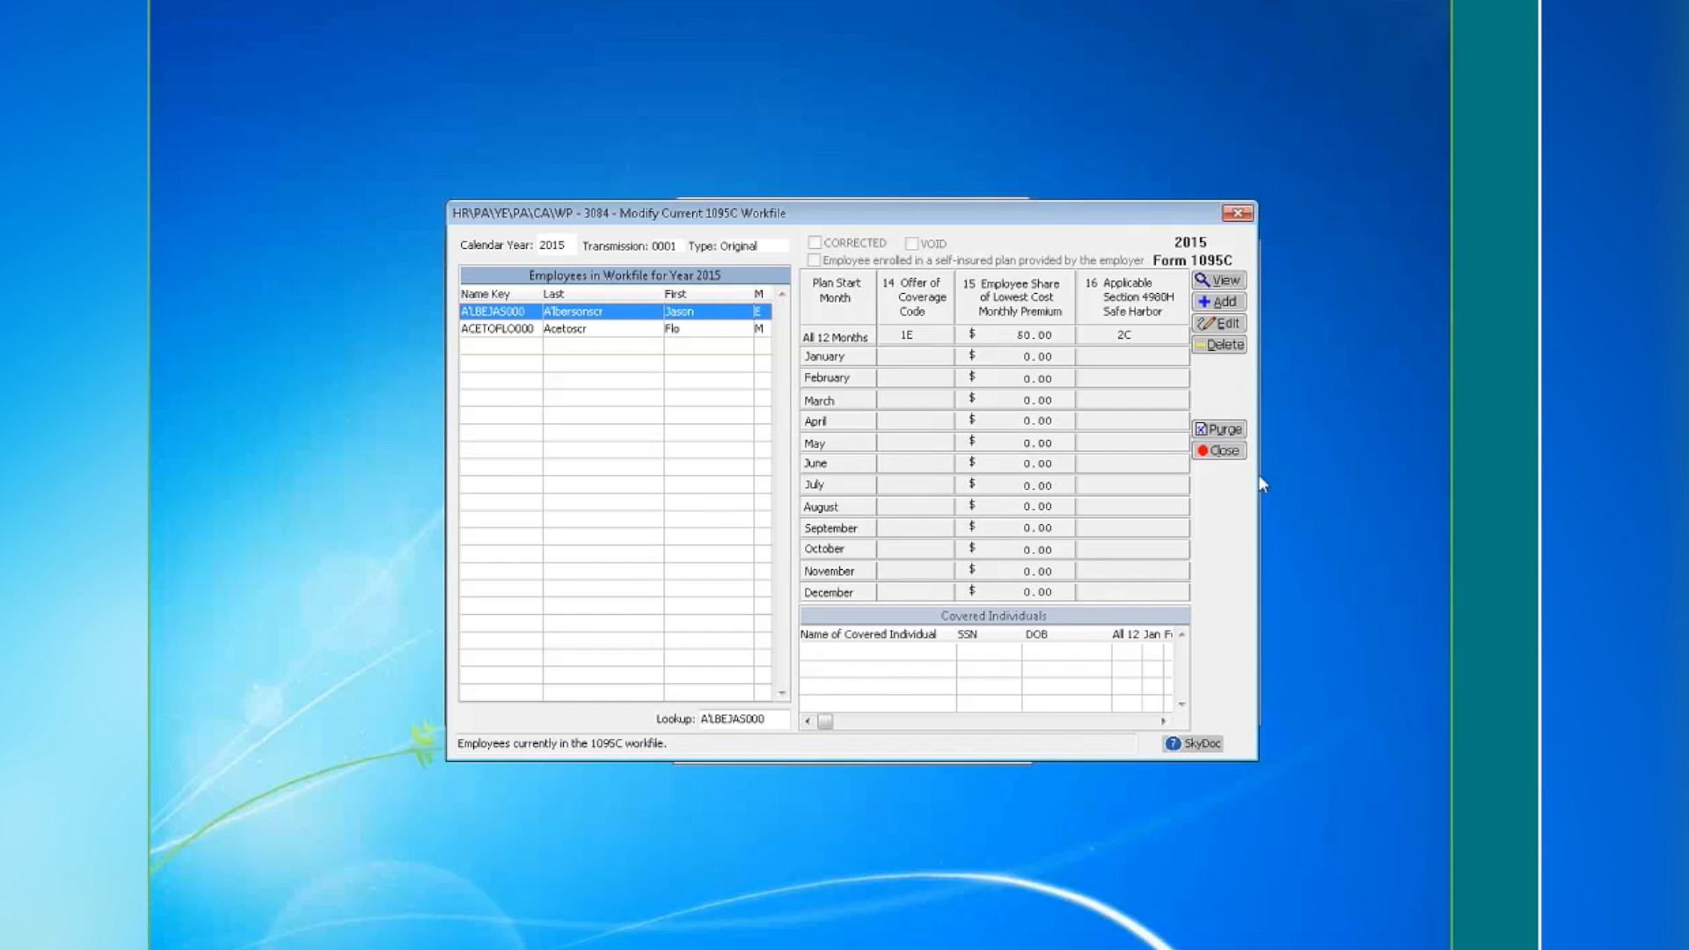
pyautogui.click(1220, 452)
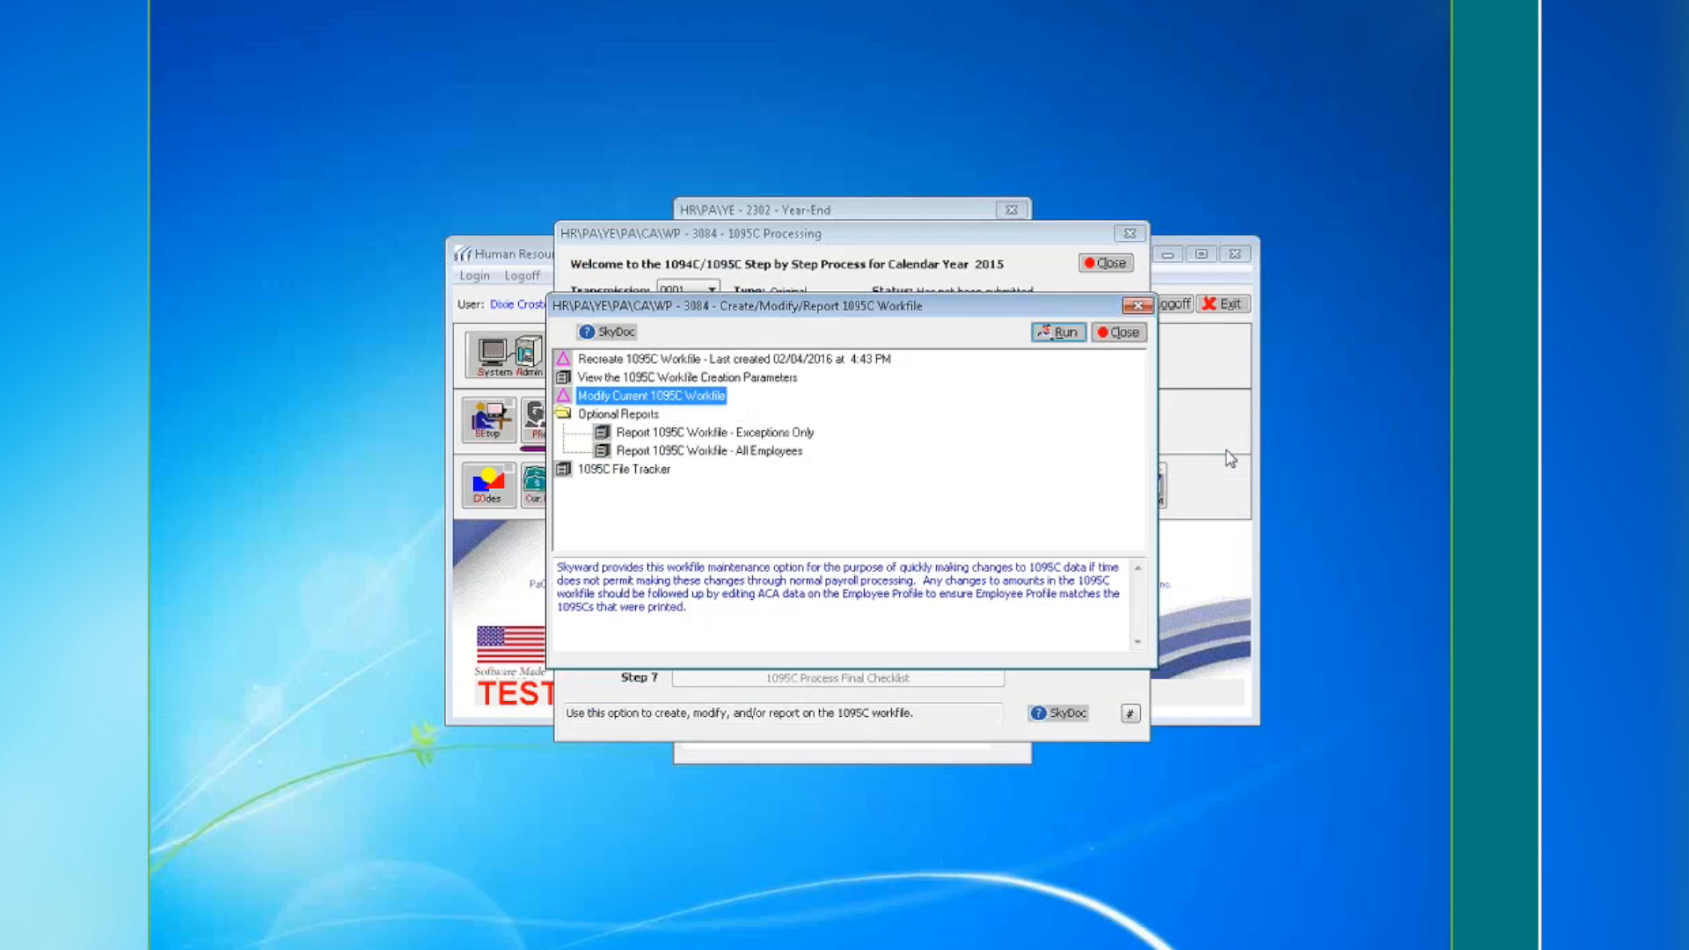
# Read the descriptions of the two optional workfile reports, and examine the file creation and removal history in the 1095C File Tracker
pyautogui.click(635, 434)
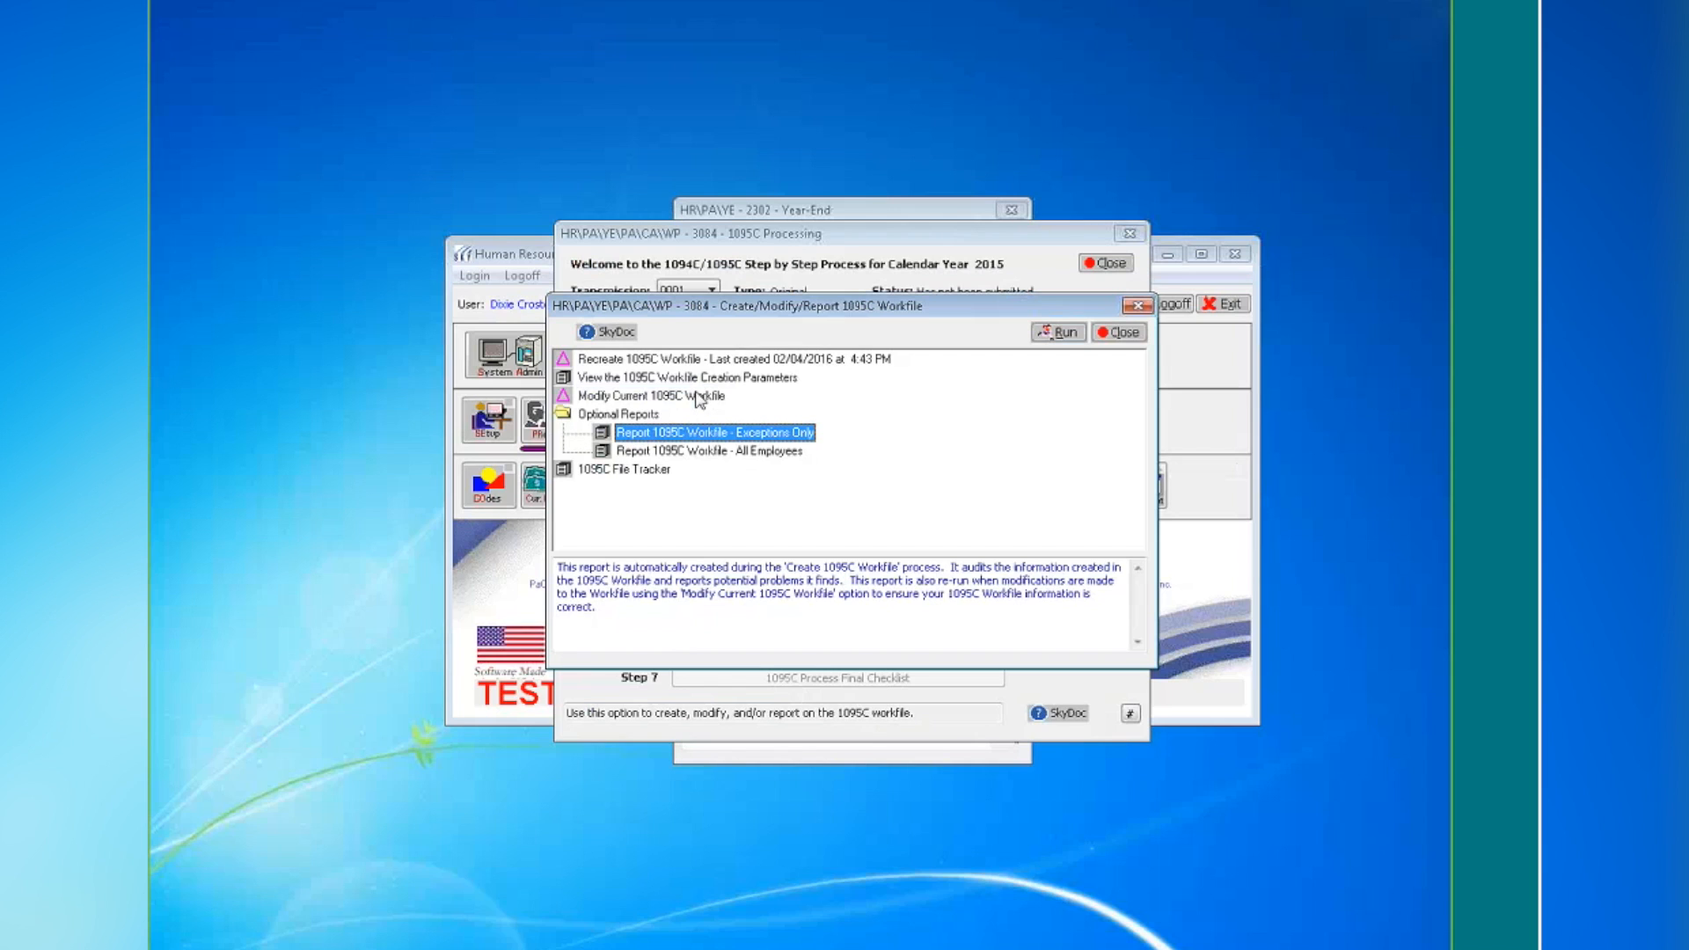
pyautogui.click(671, 452)
pyautogui.click(662, 454)
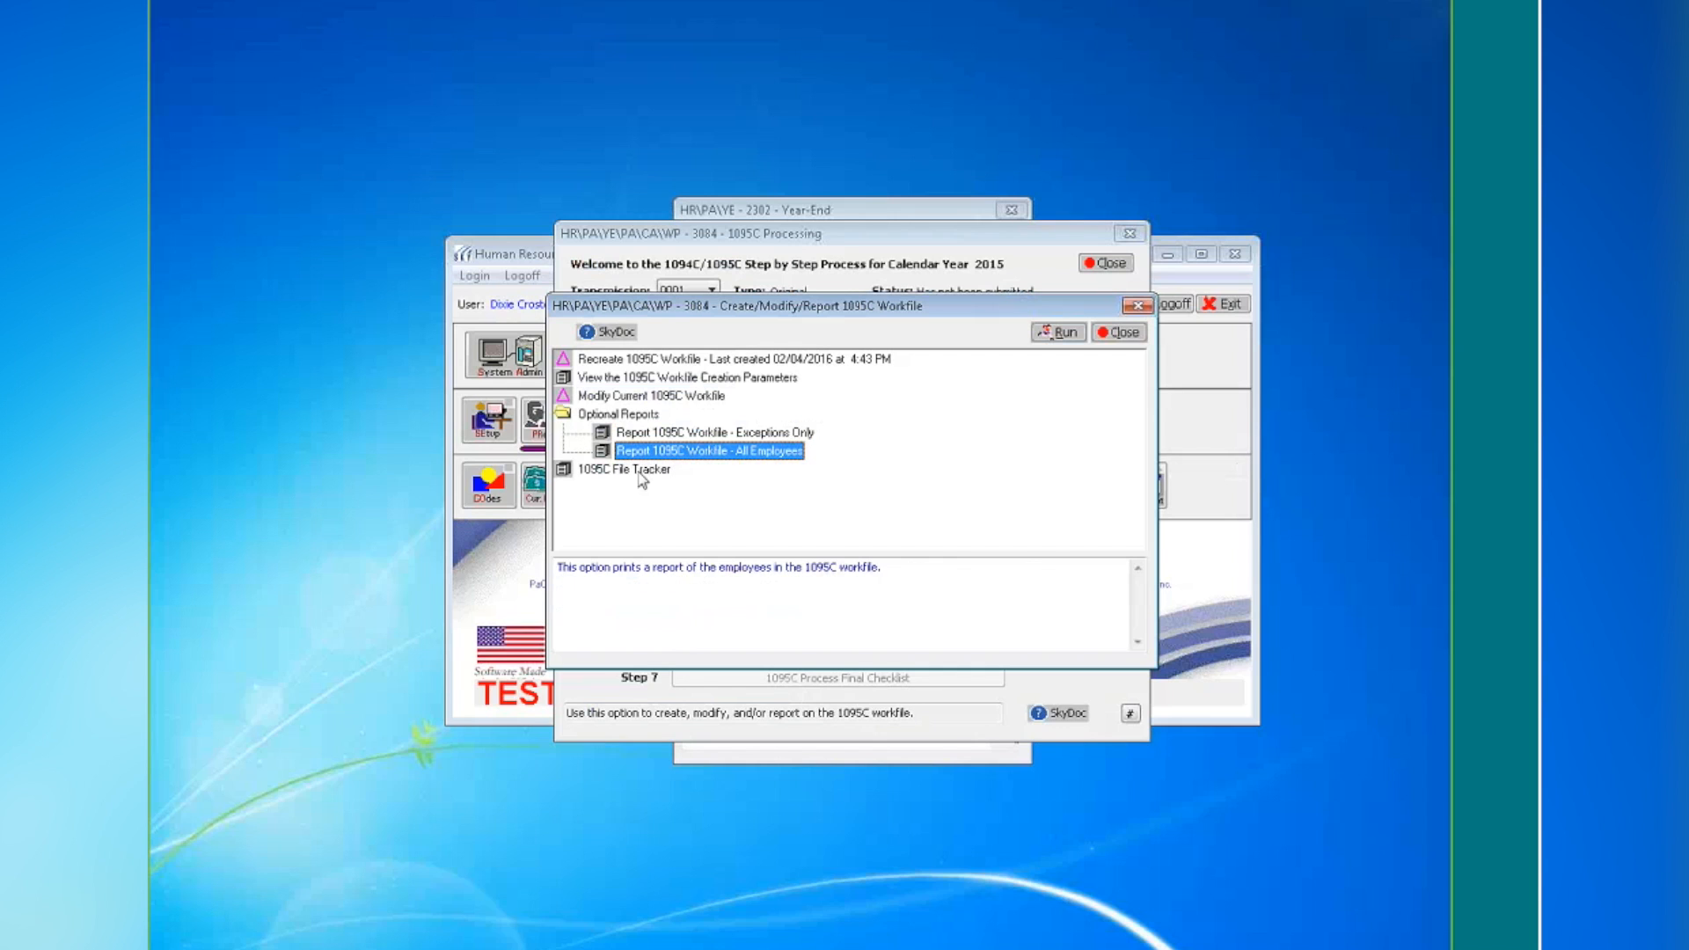
pyautogui.click(585, 472)
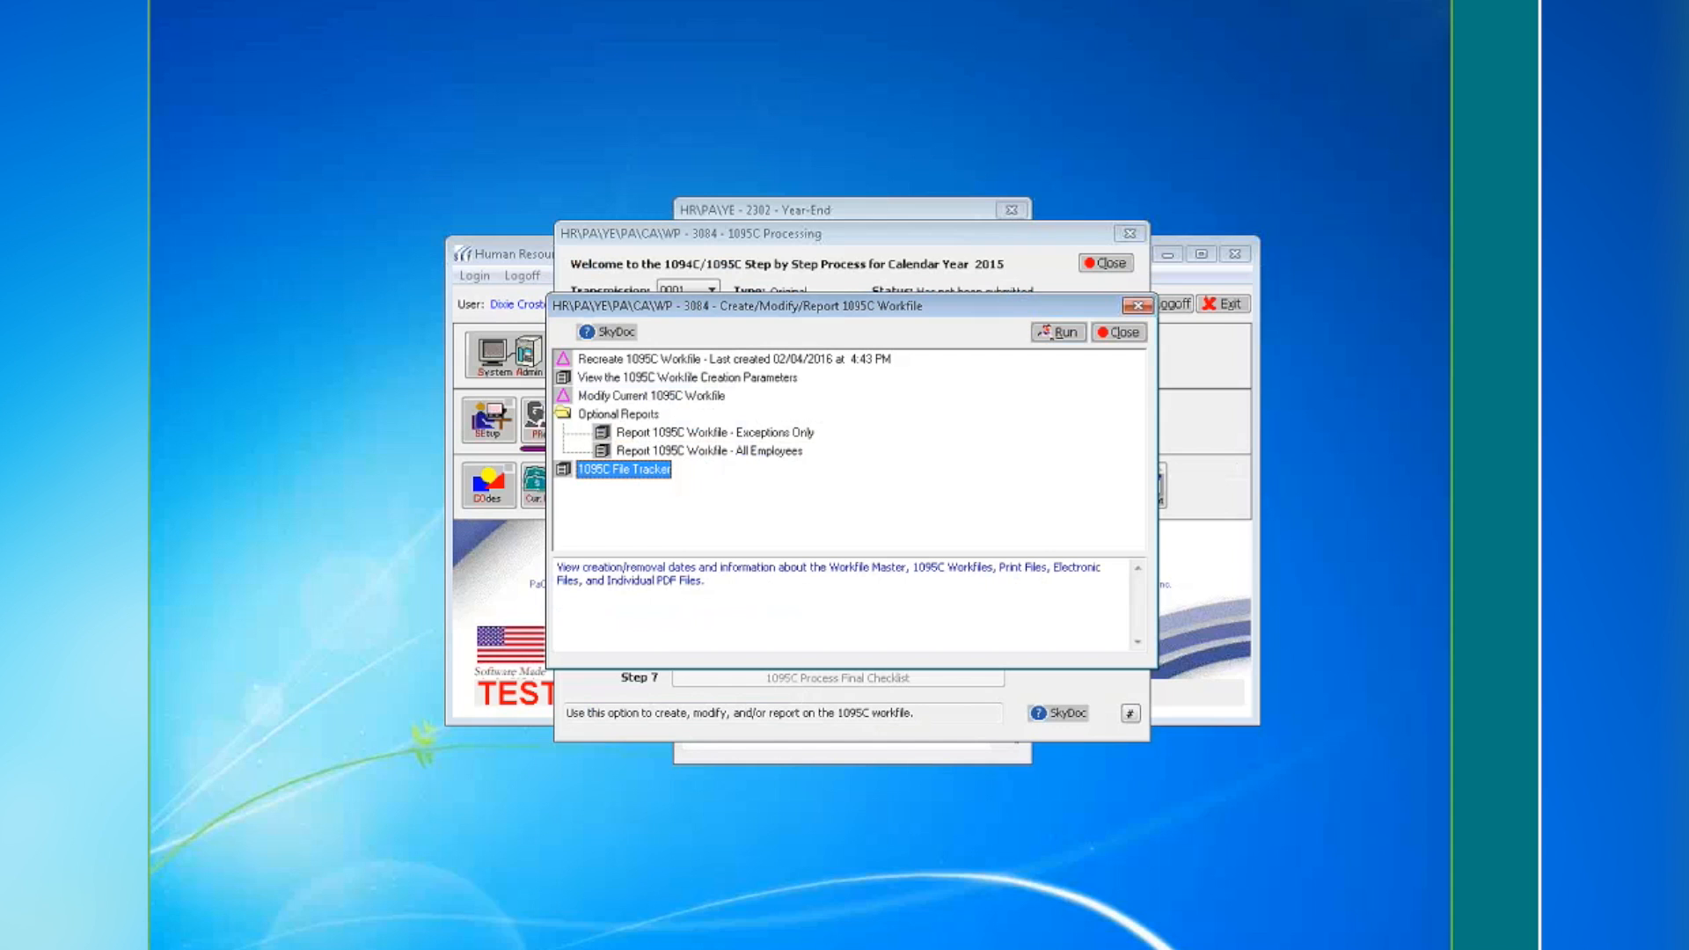
pyautogui.hotkey('alt', 'r')
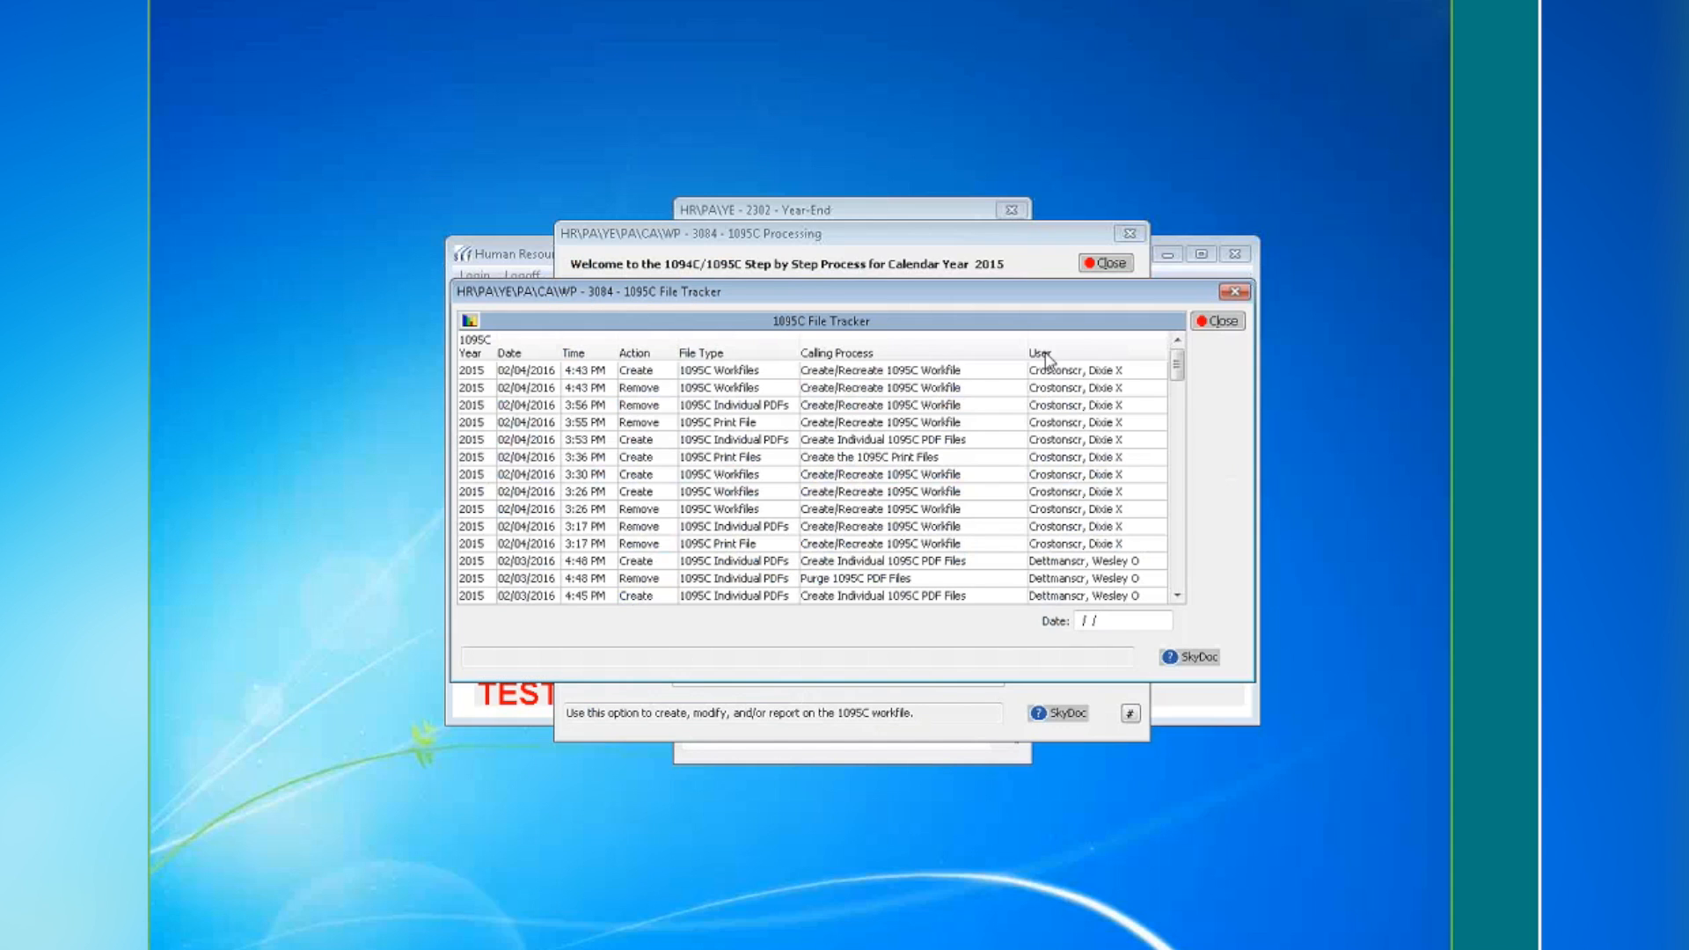
pyautogui.click(1218, 320)
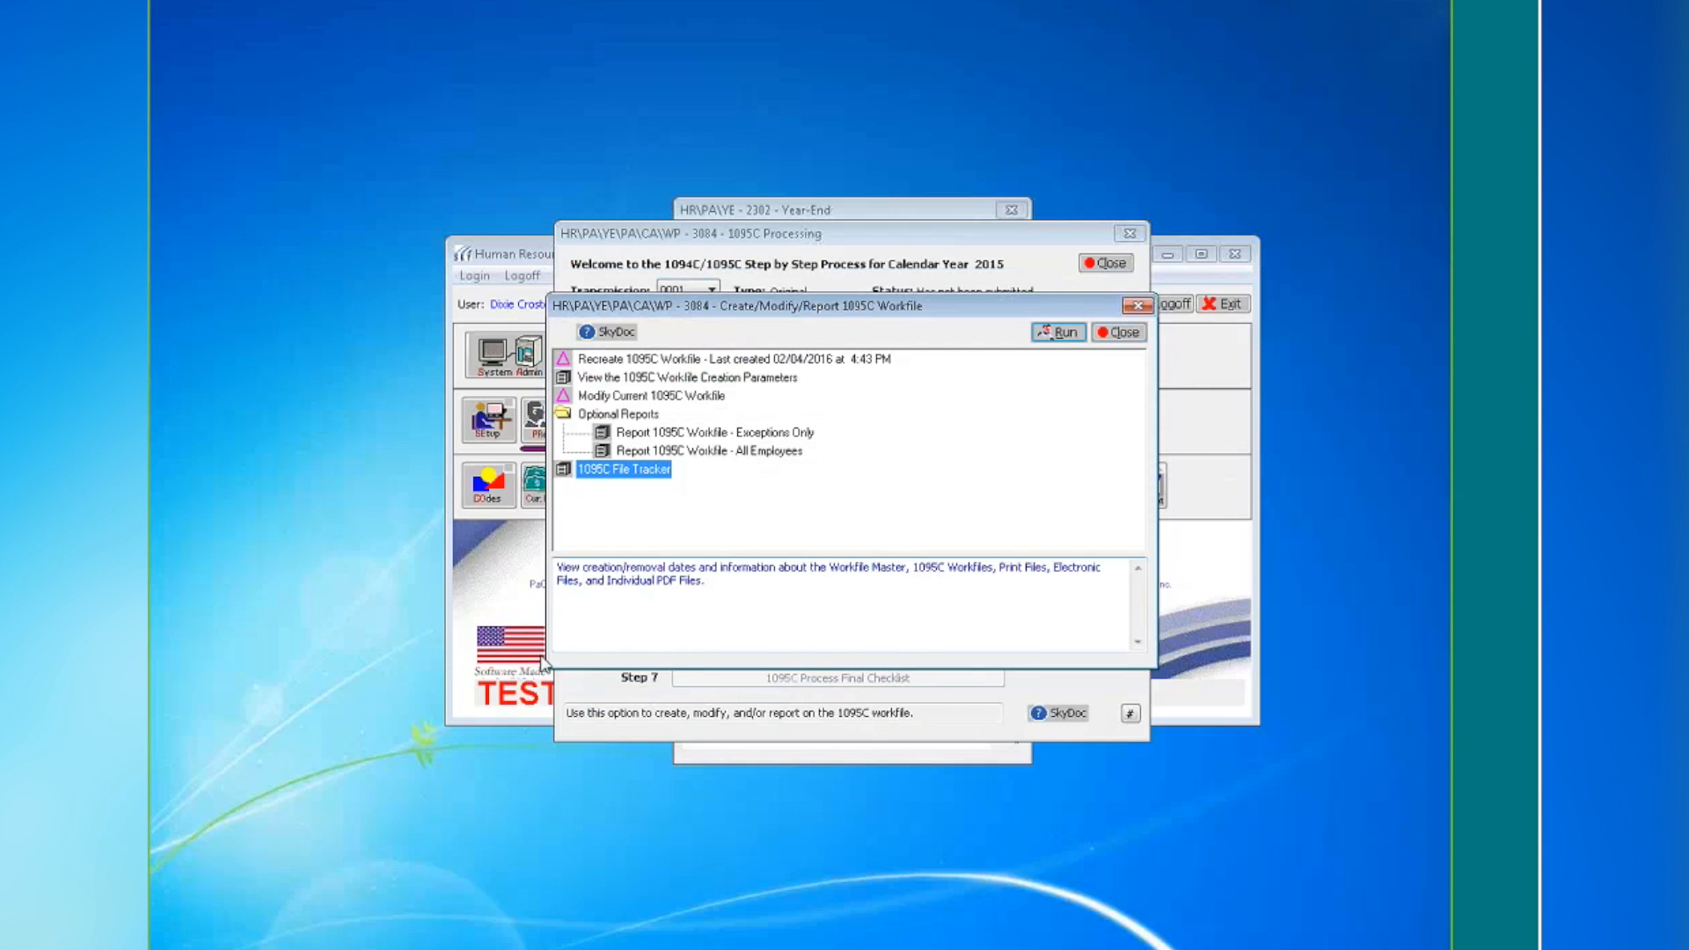
# Open 1094C/1095C Processing from the calendar year-end payroll processes
pyautogui.click(156, 862)
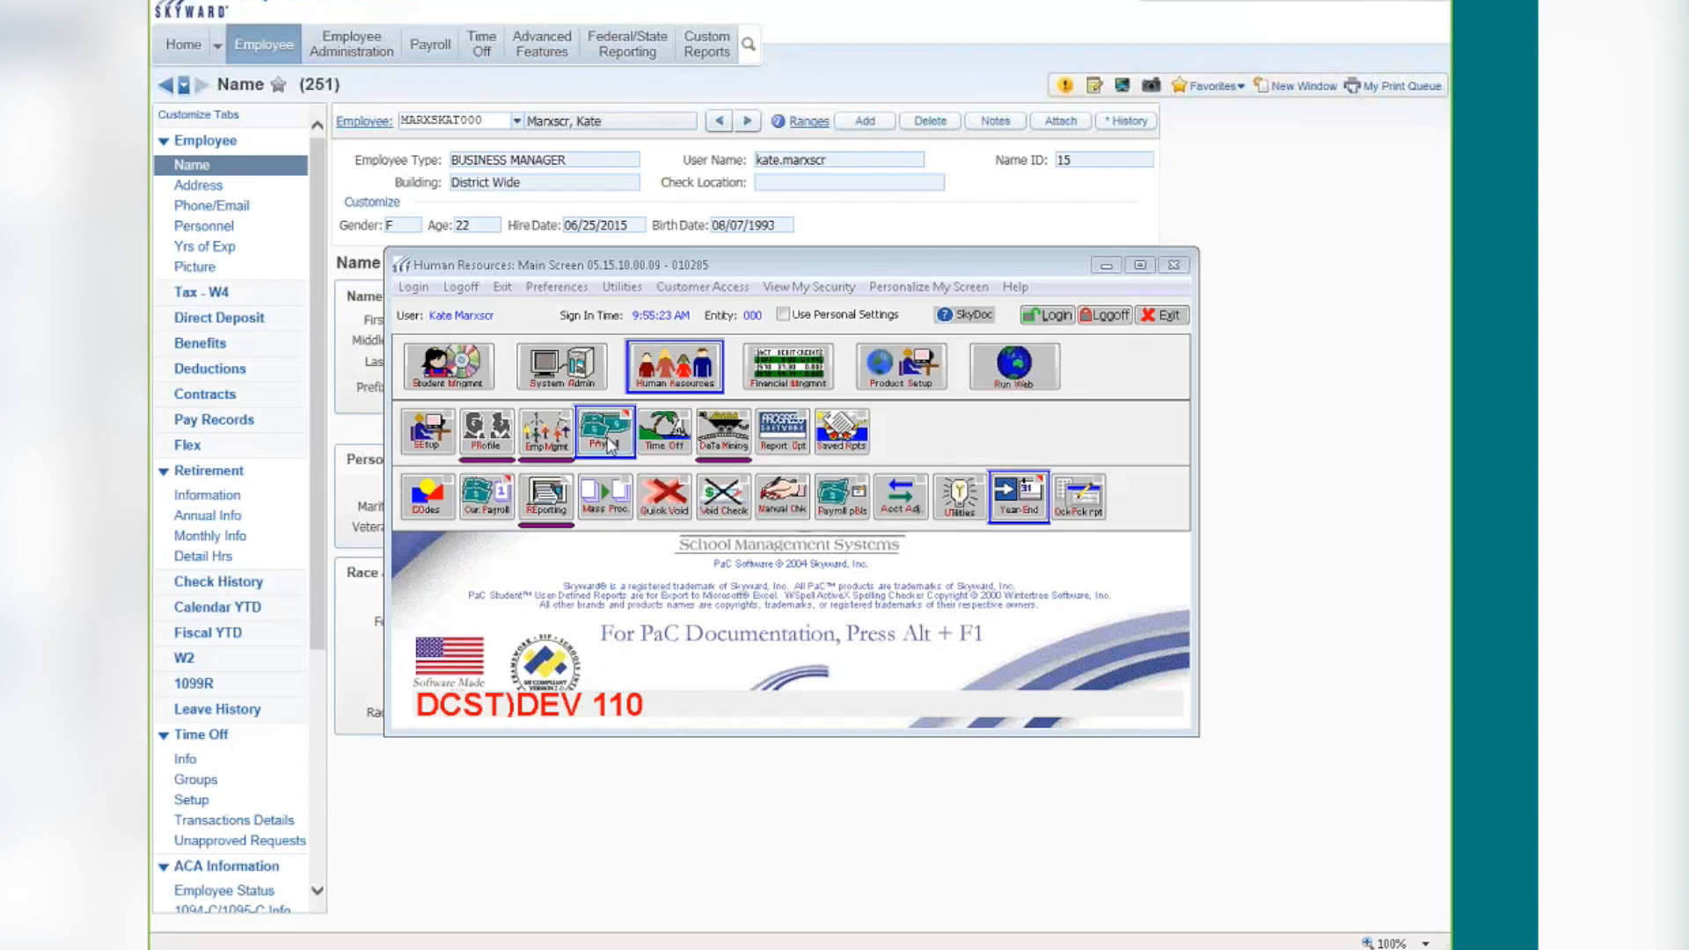
pyautogui.click(1020, 508)
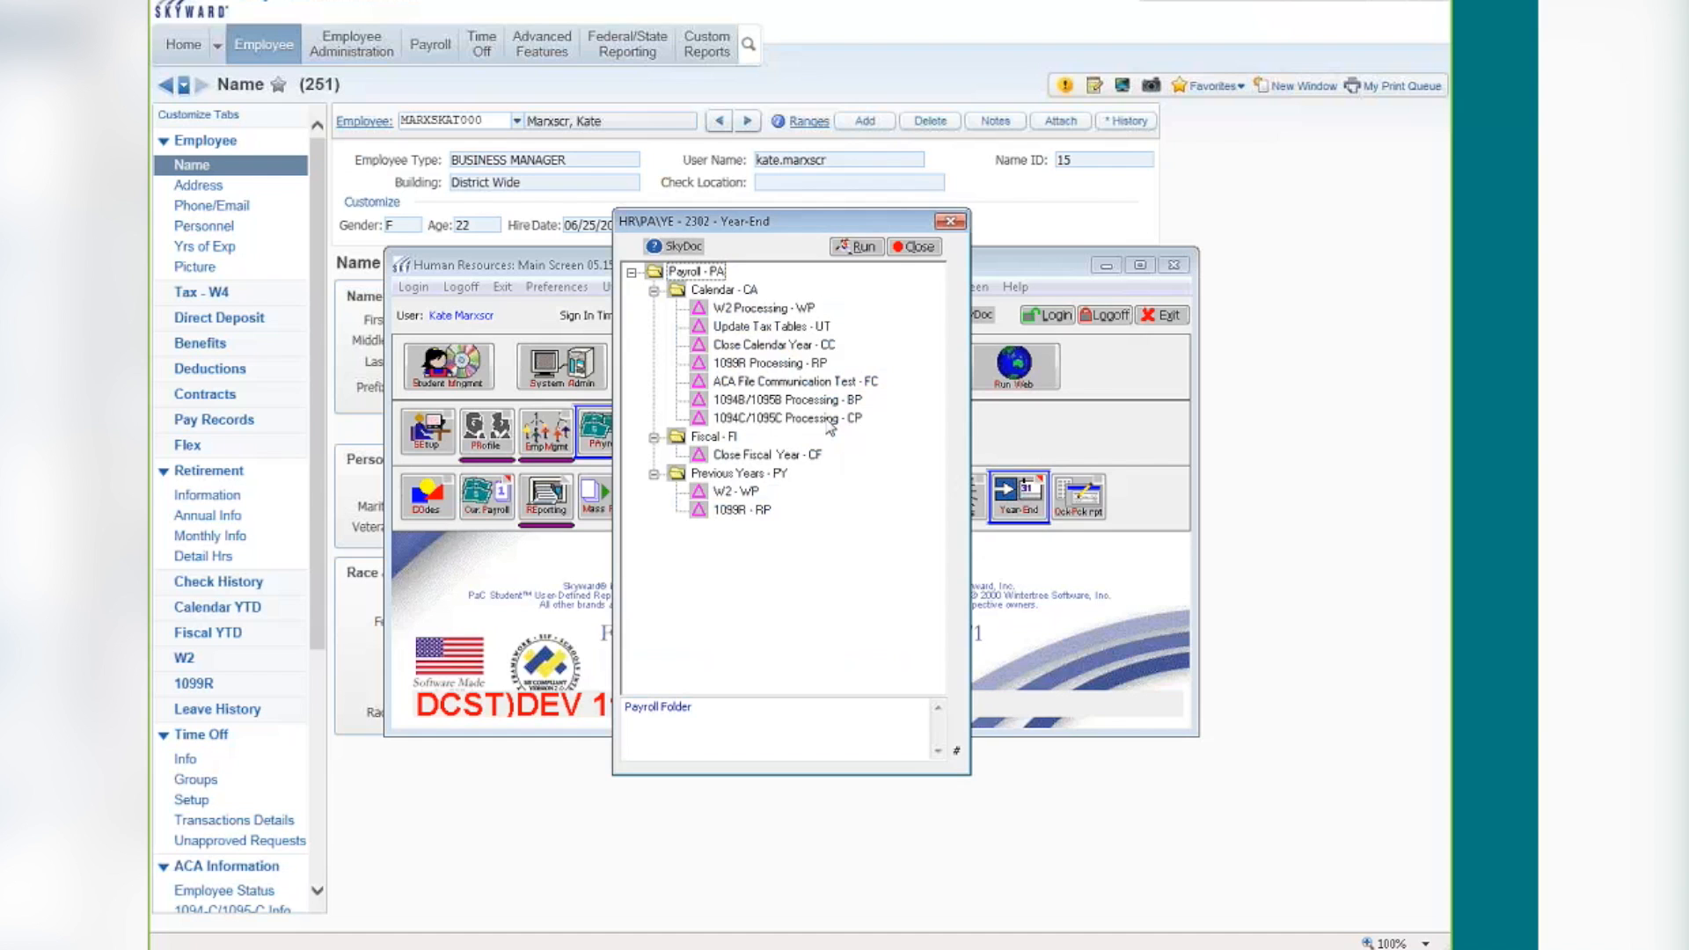
pyautogui.click(823, 419)
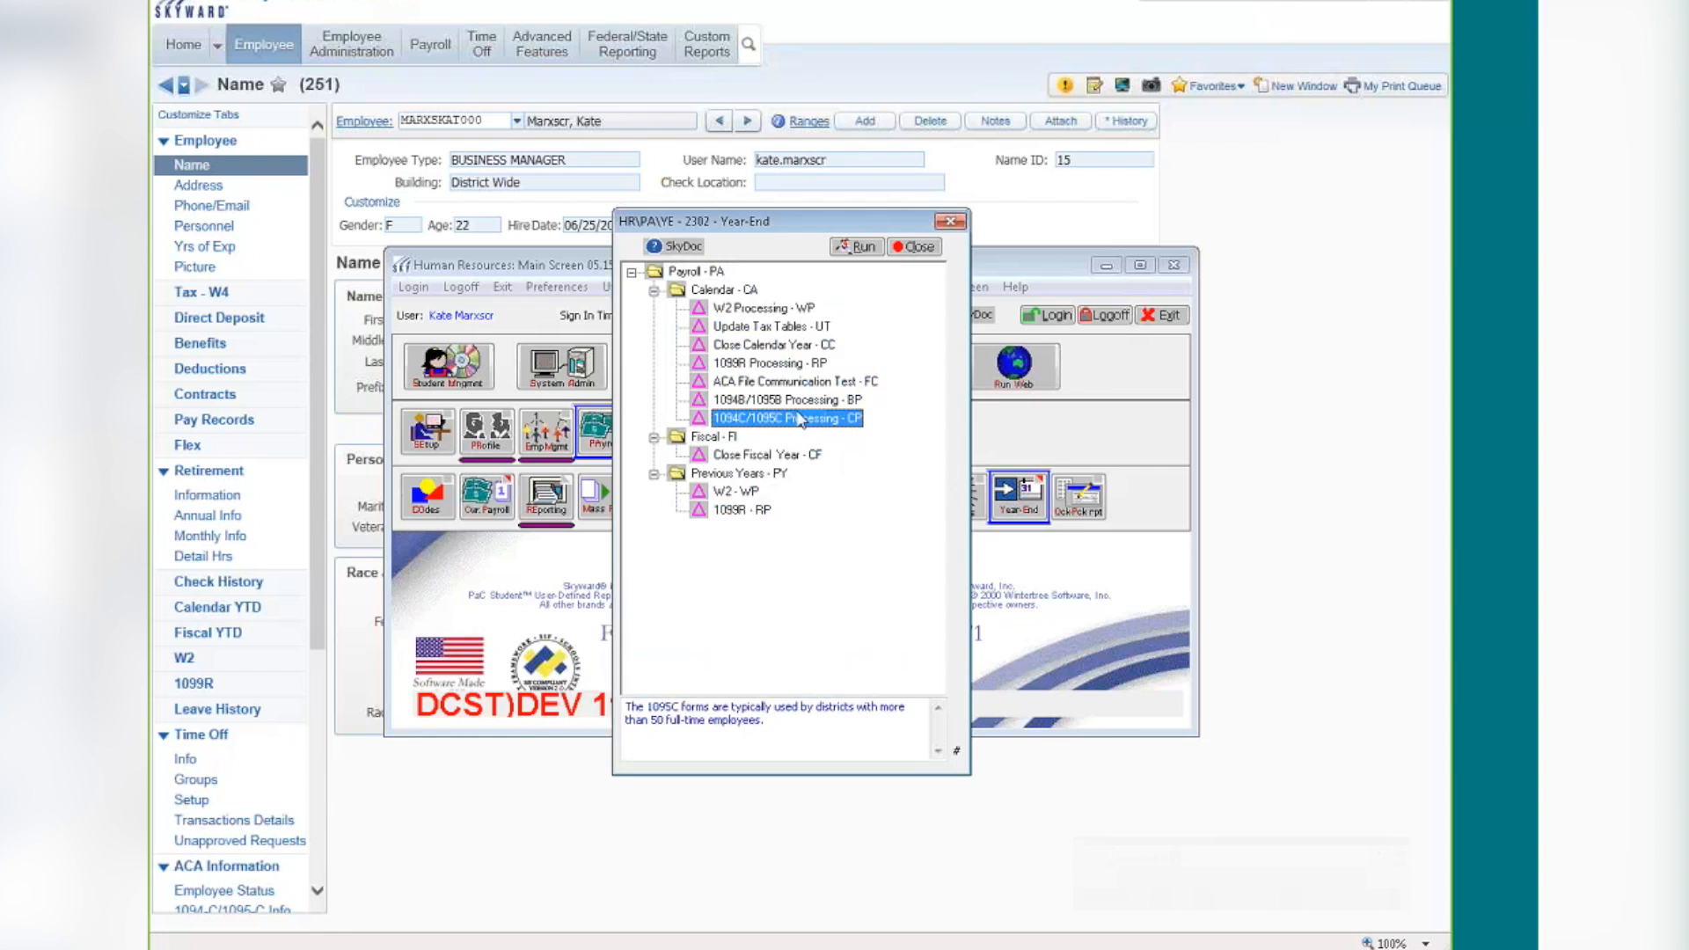
pyautogui.click(862, 246)
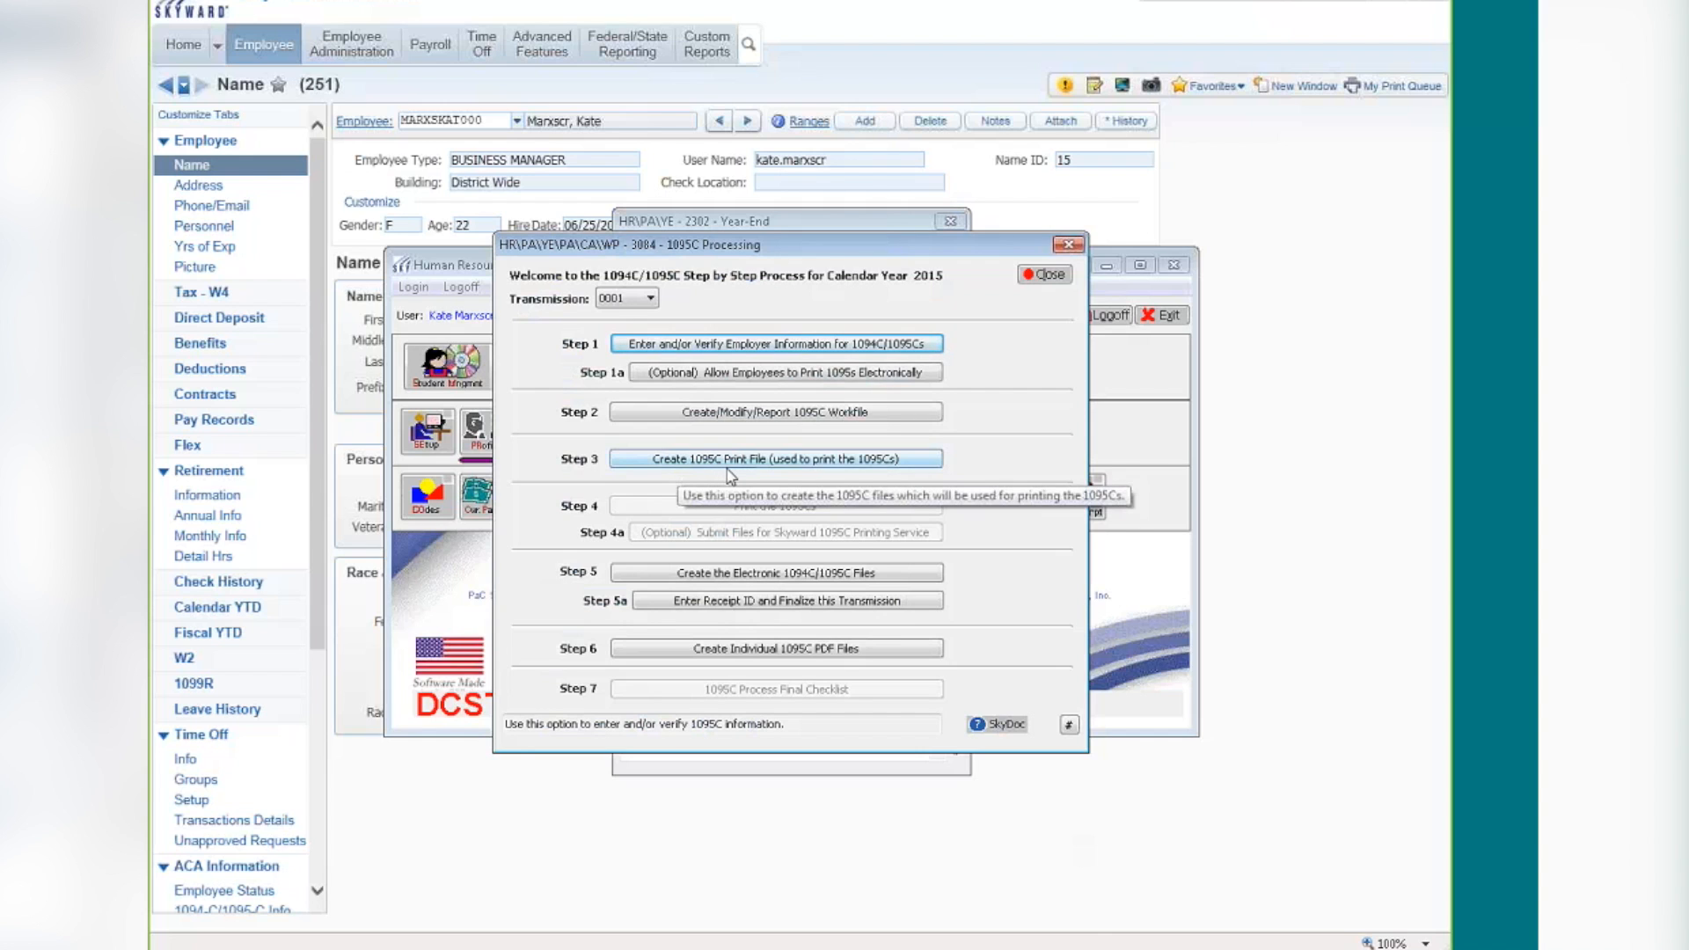
# Create the 1095C print file in the 1 - Employee sequence and close the completion and date stamp windows
pyautogui.click(726, 468)
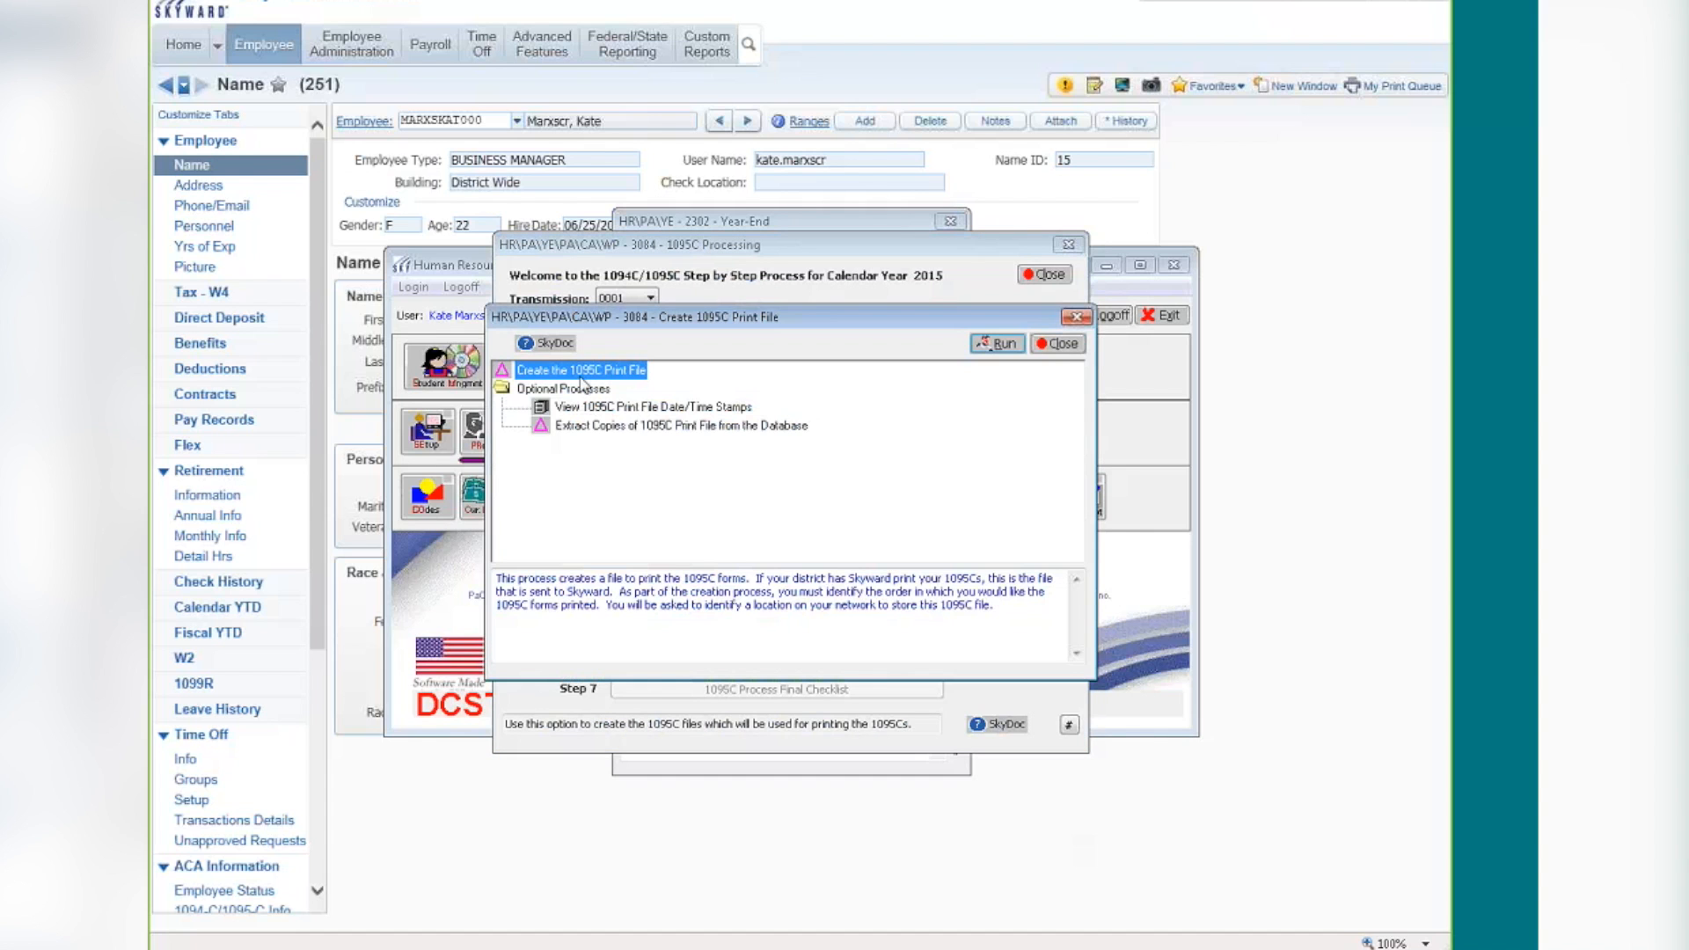
pyautogui.click(1007, 350)
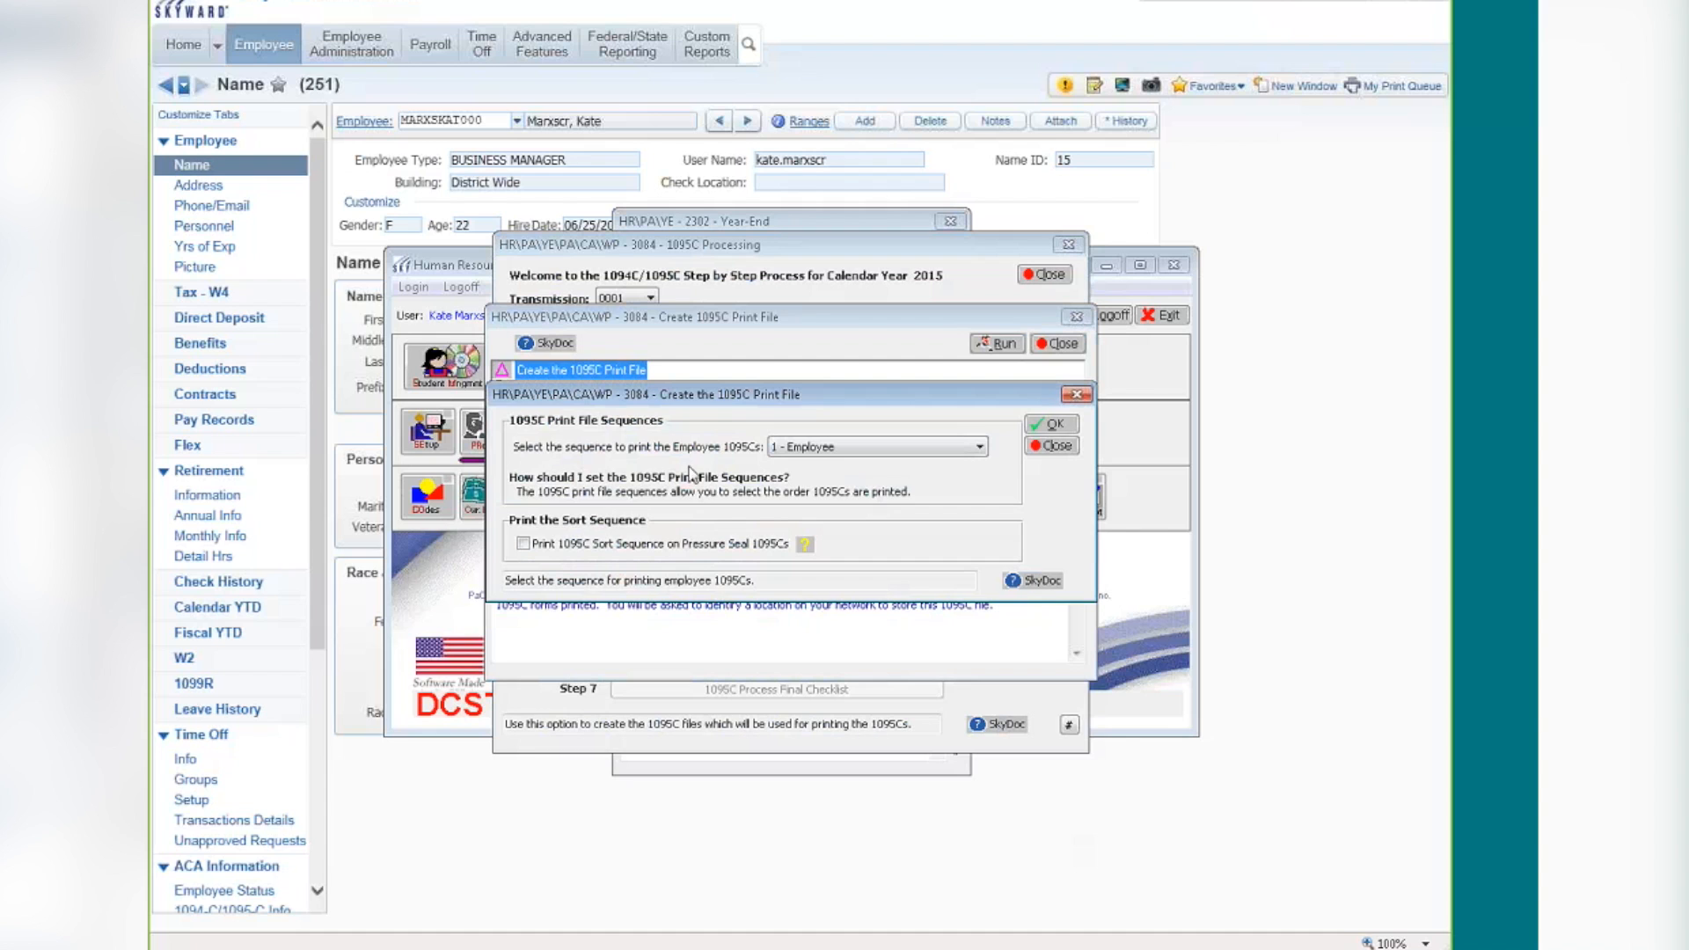
pyautogui.click(832, 451)
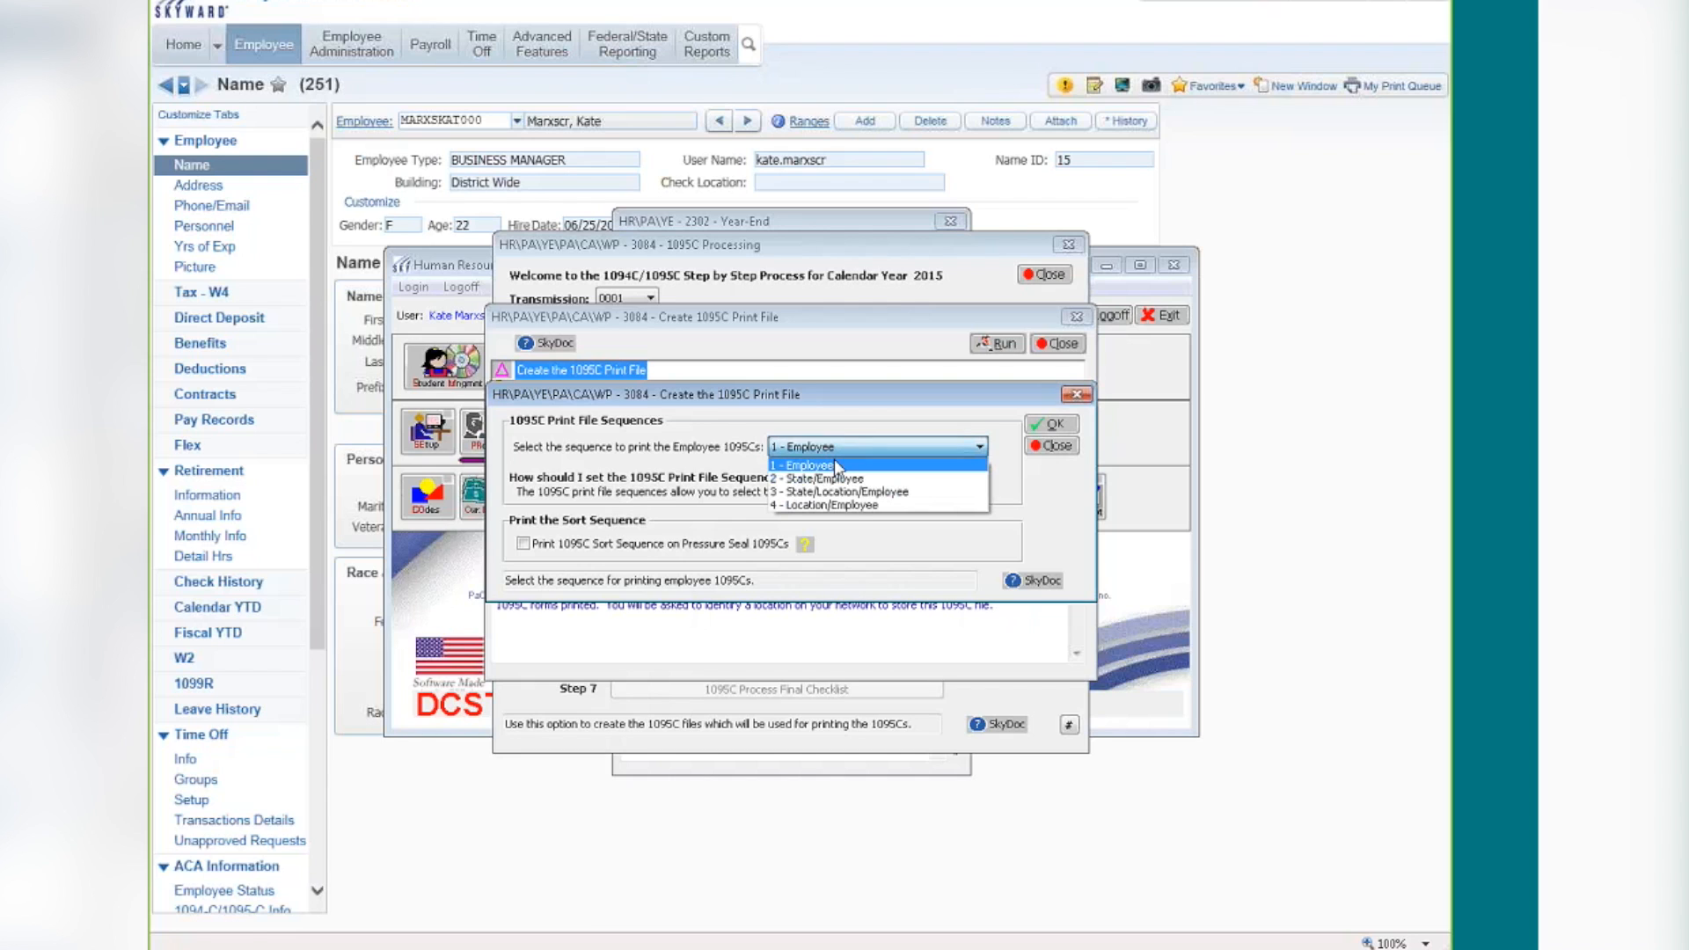
pyautogui.click(840, 464)
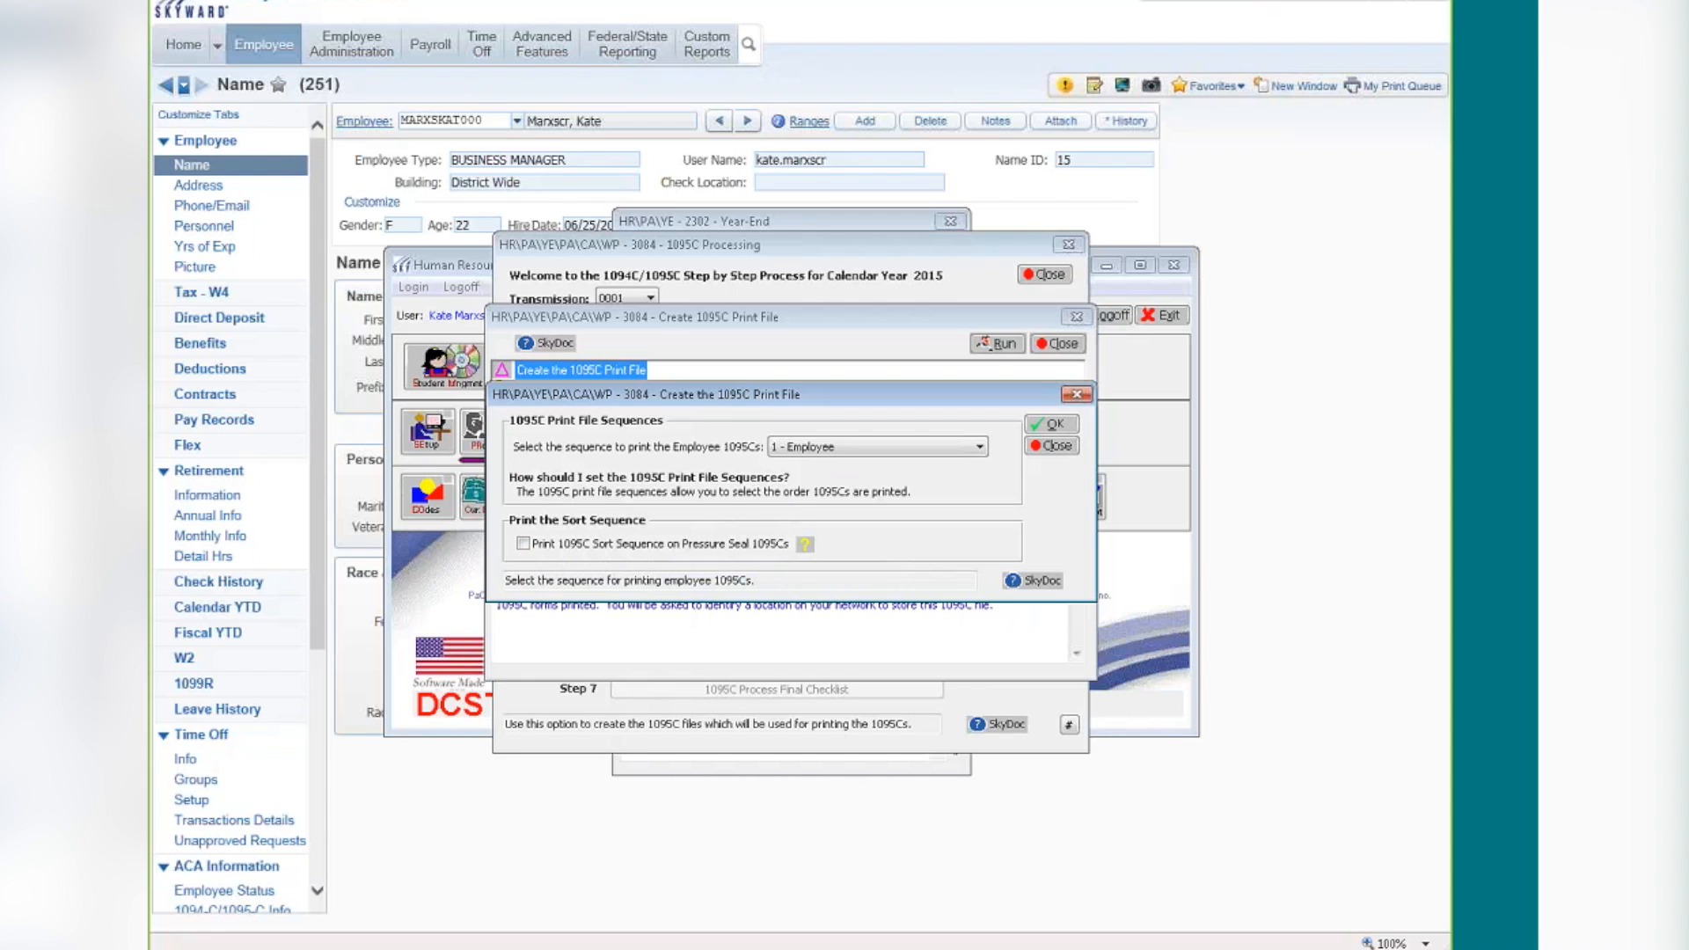
pyautogui.click(1050, 425)
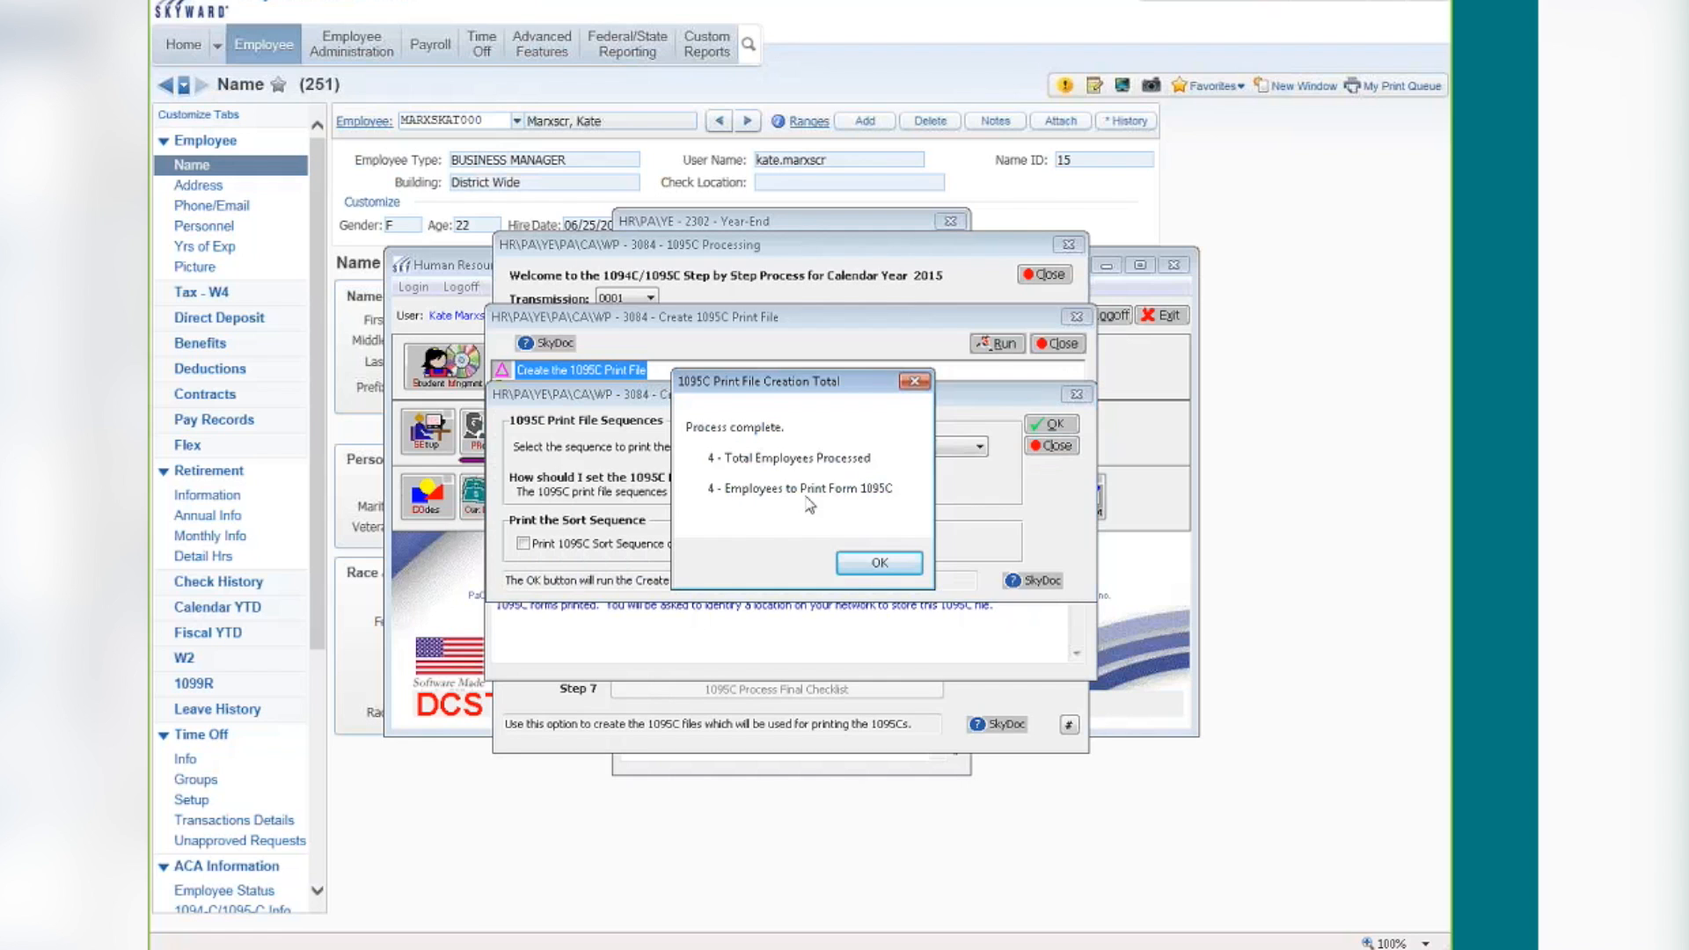
pyautogui.click(883, 558)
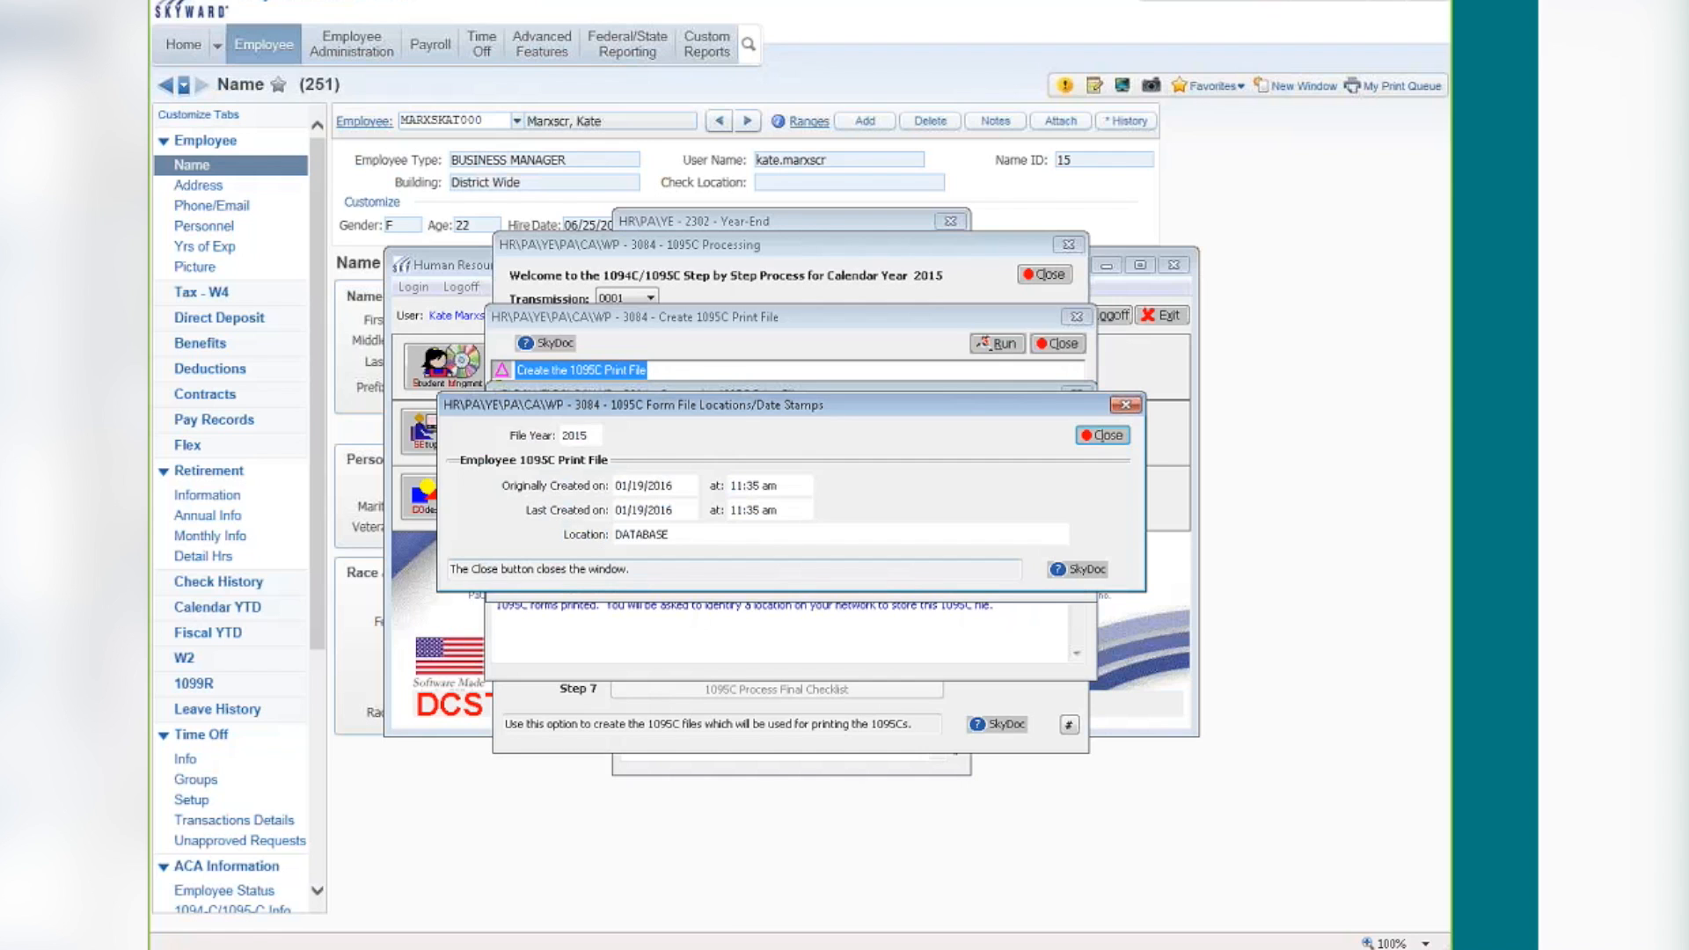
pyautogui.click(1109, 437)
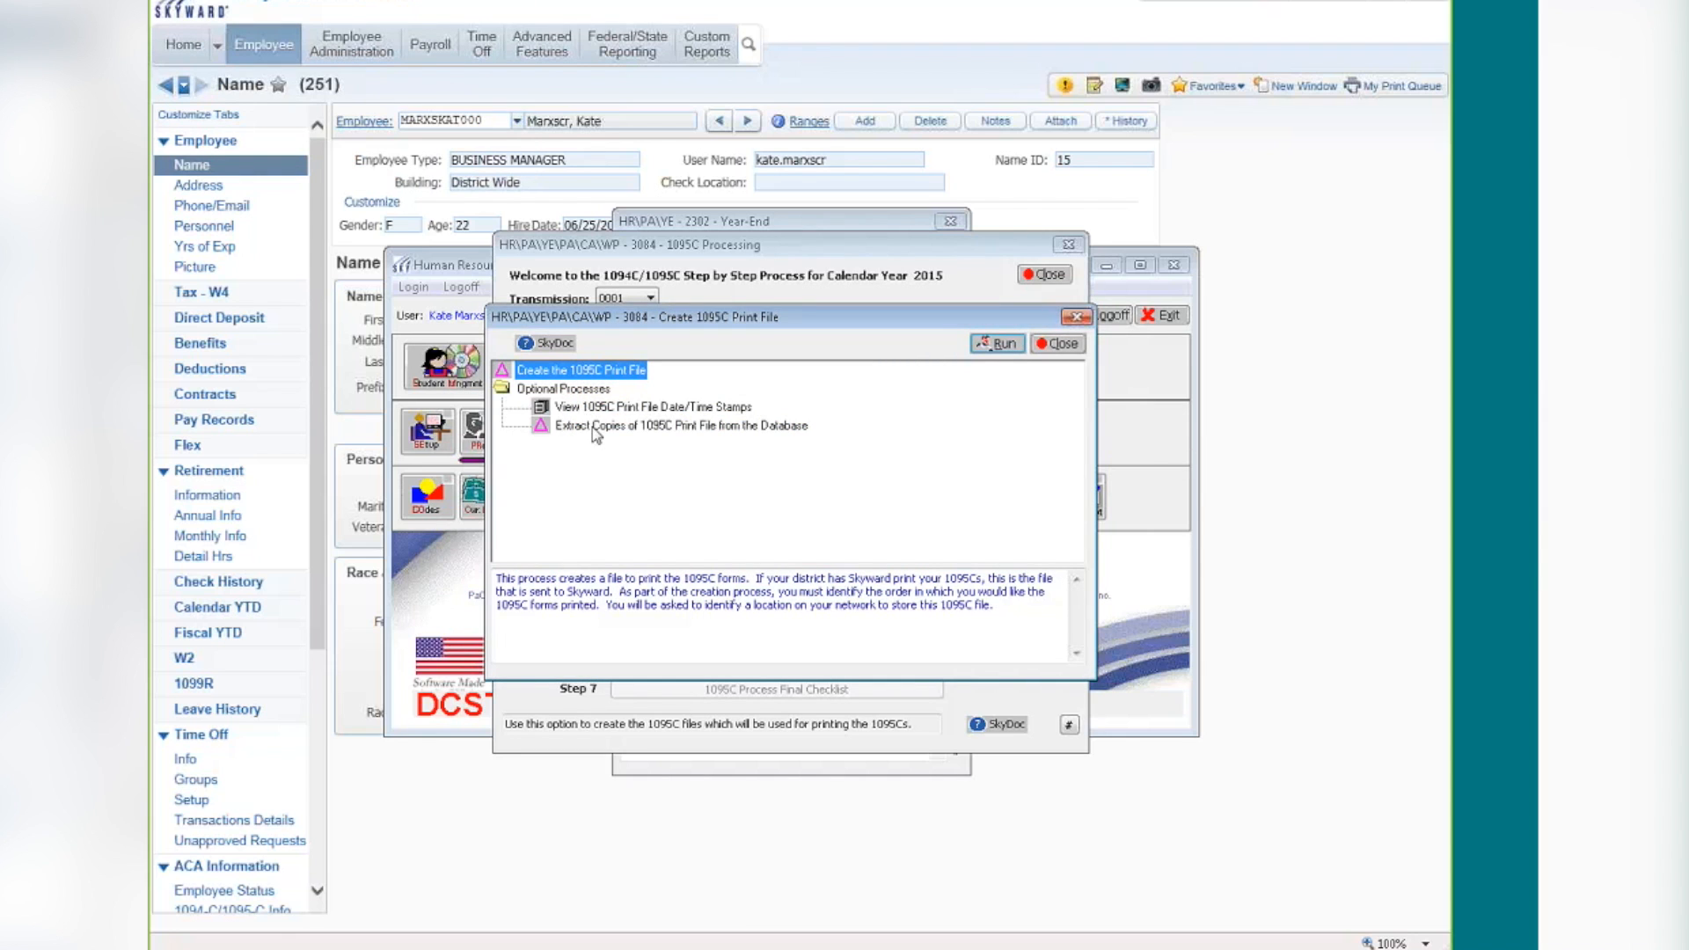
# View the 1095C print file's date/time stamps and the stored print files available for extraction, and leave the print file options
pyautogui.click(609, 407)
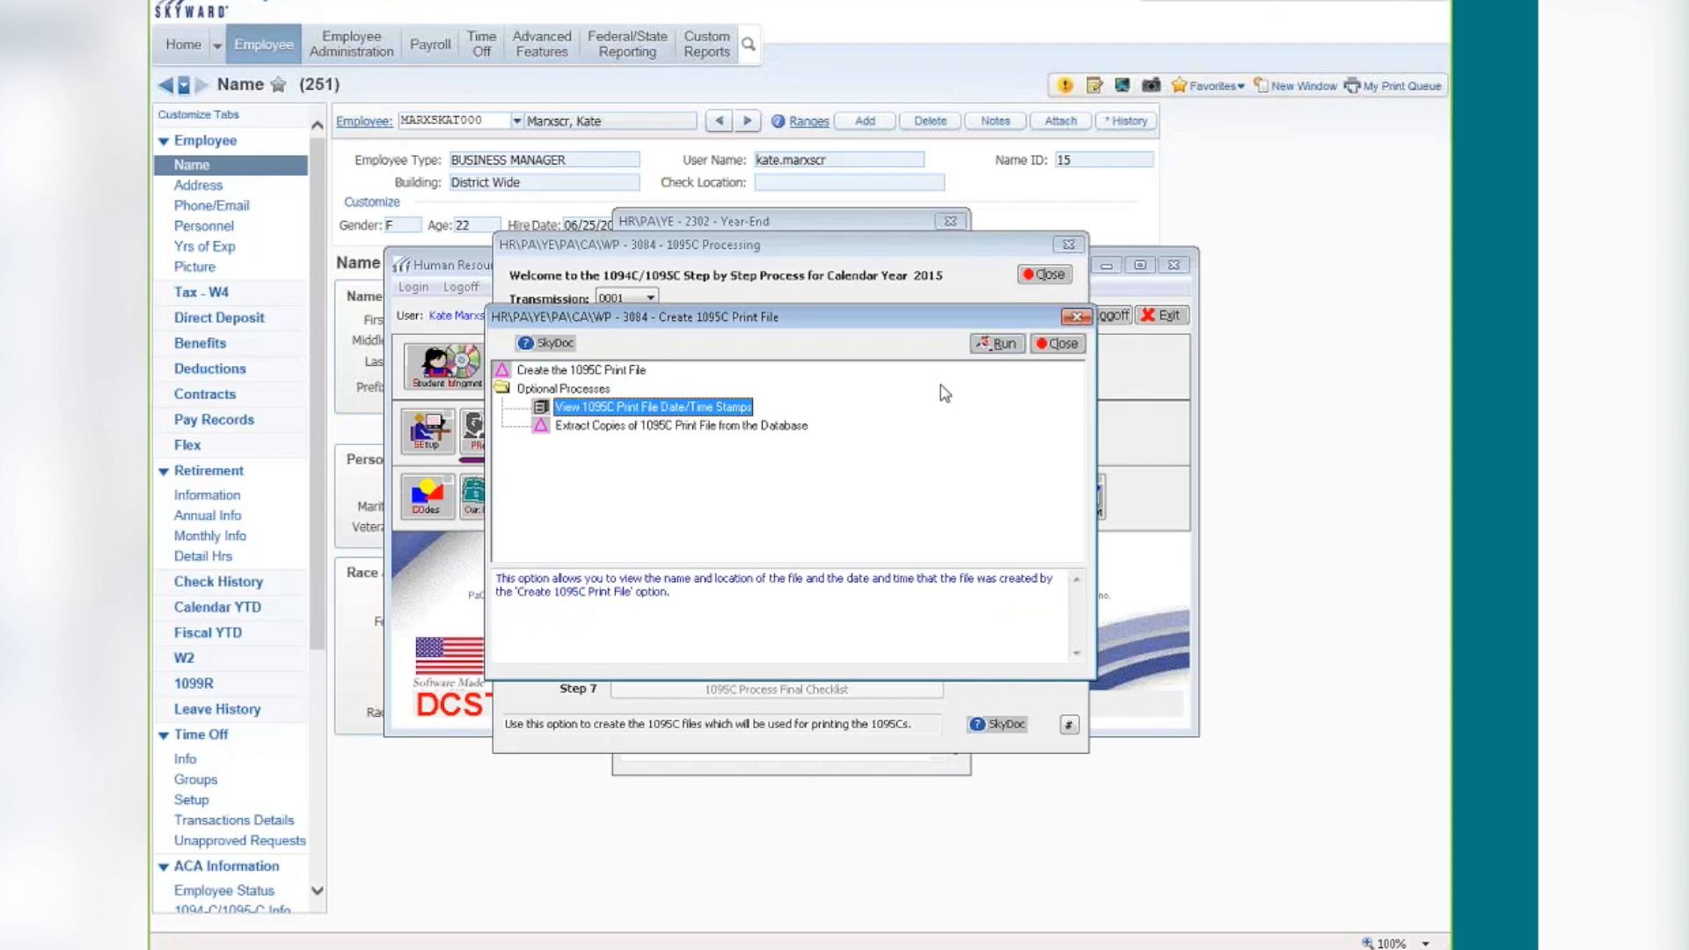
pyautogui.click(1000, 344)
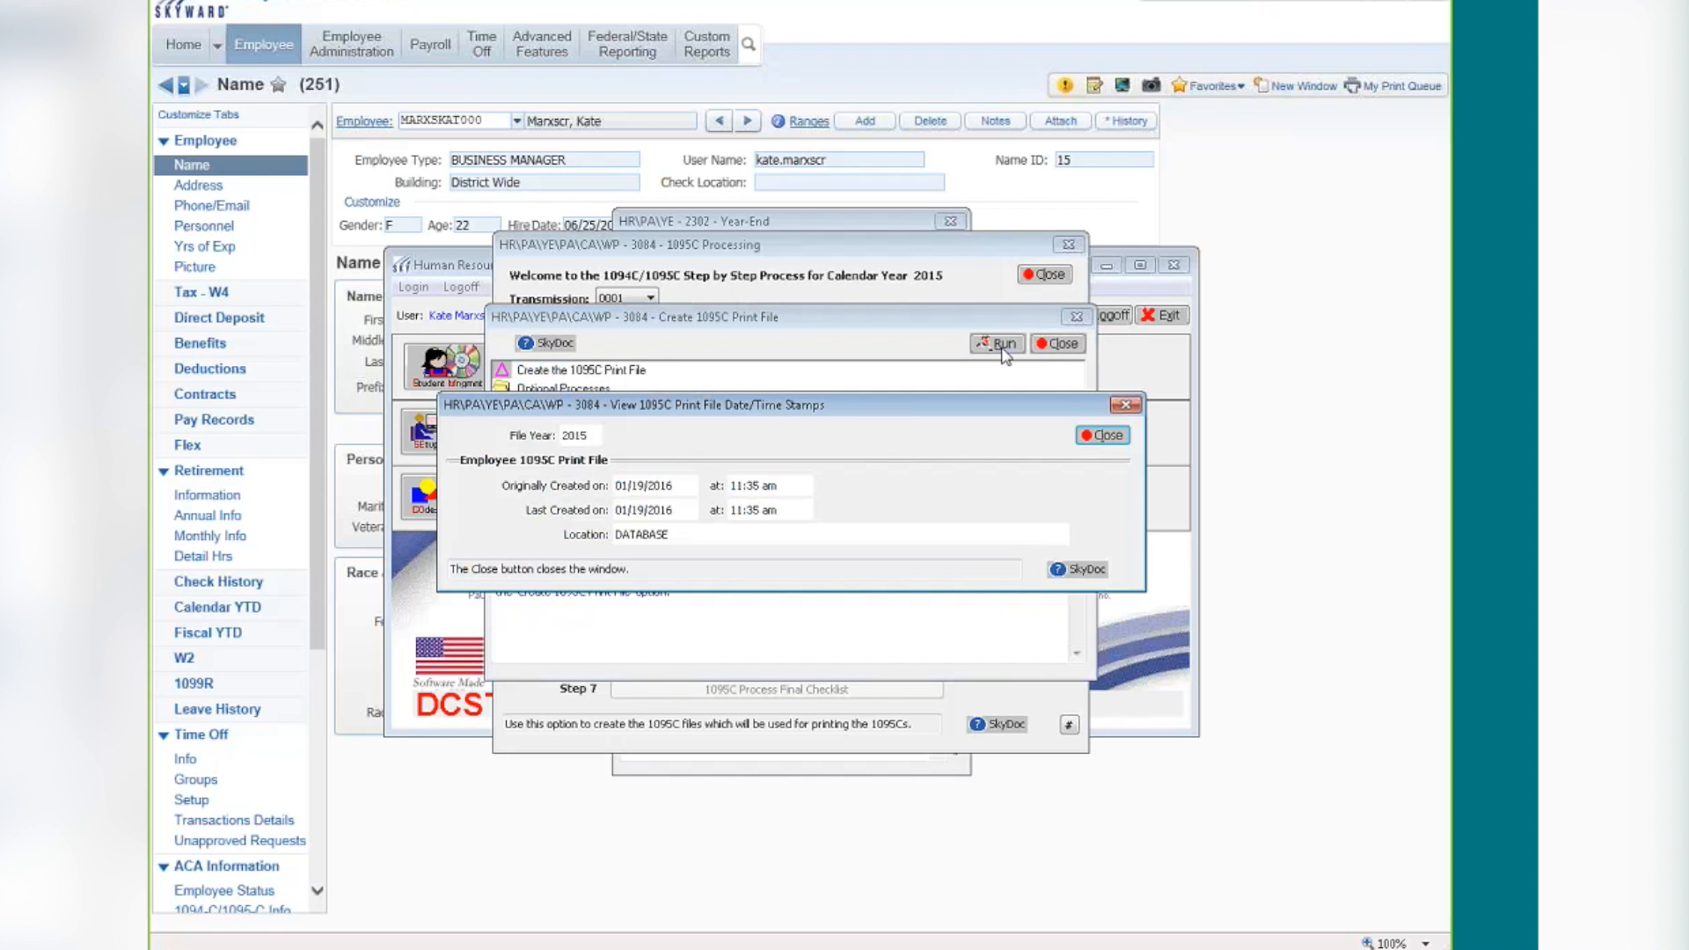
pyautogui.click(1103, 436)
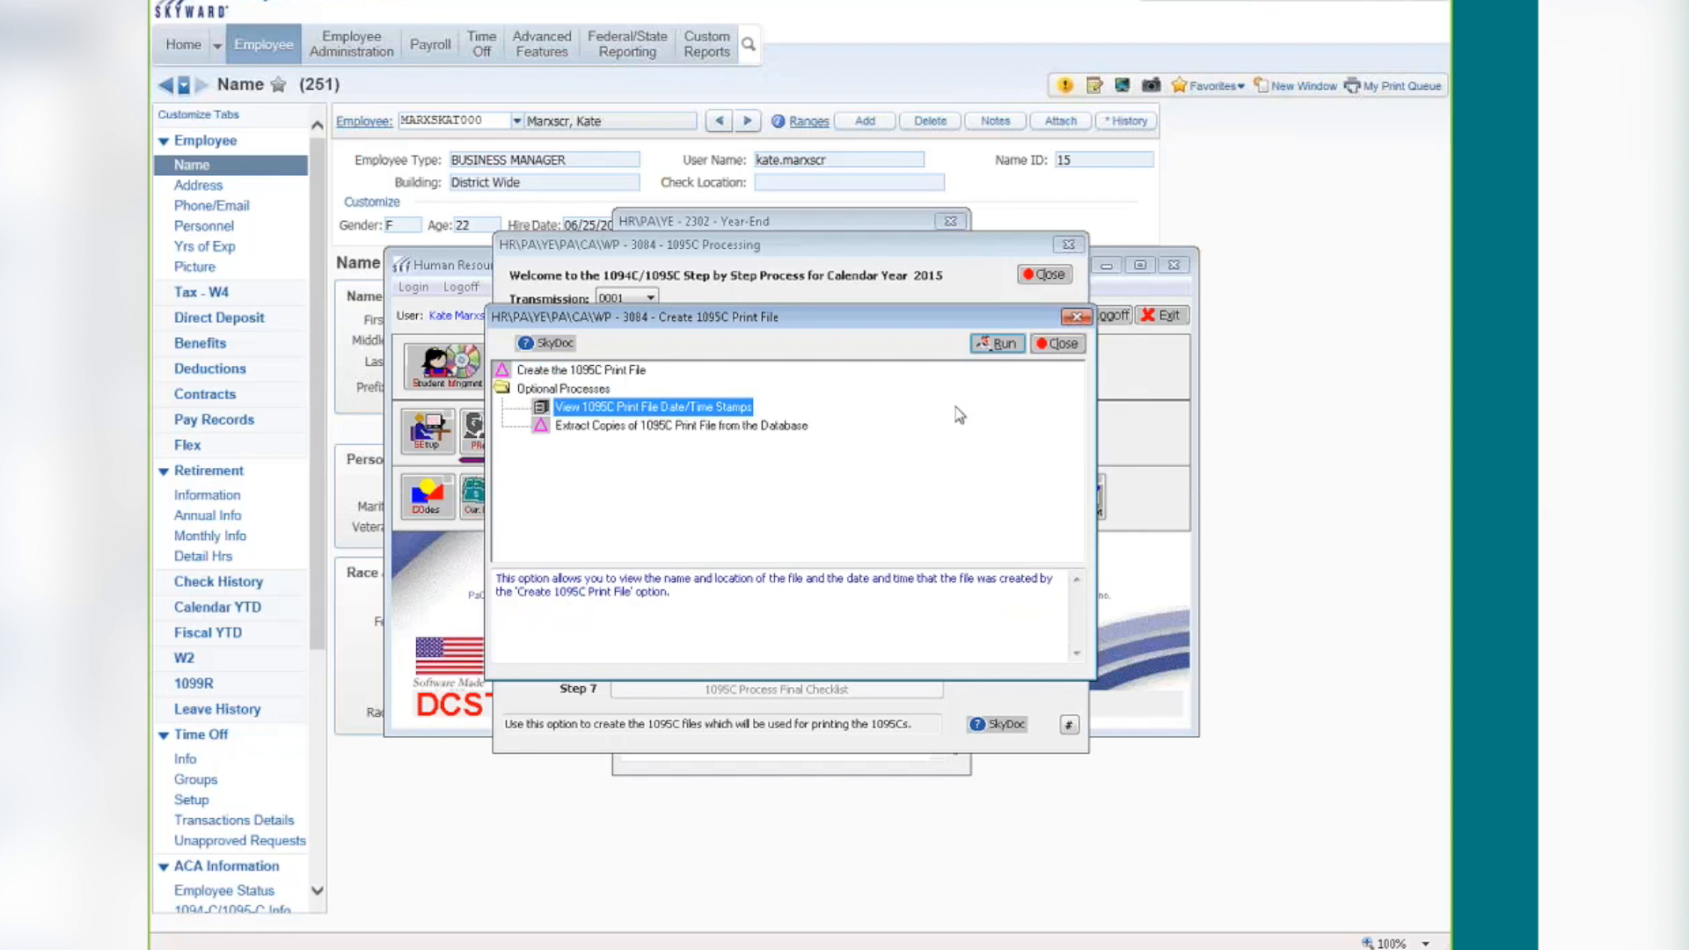
pyautogui.click(629, 426)
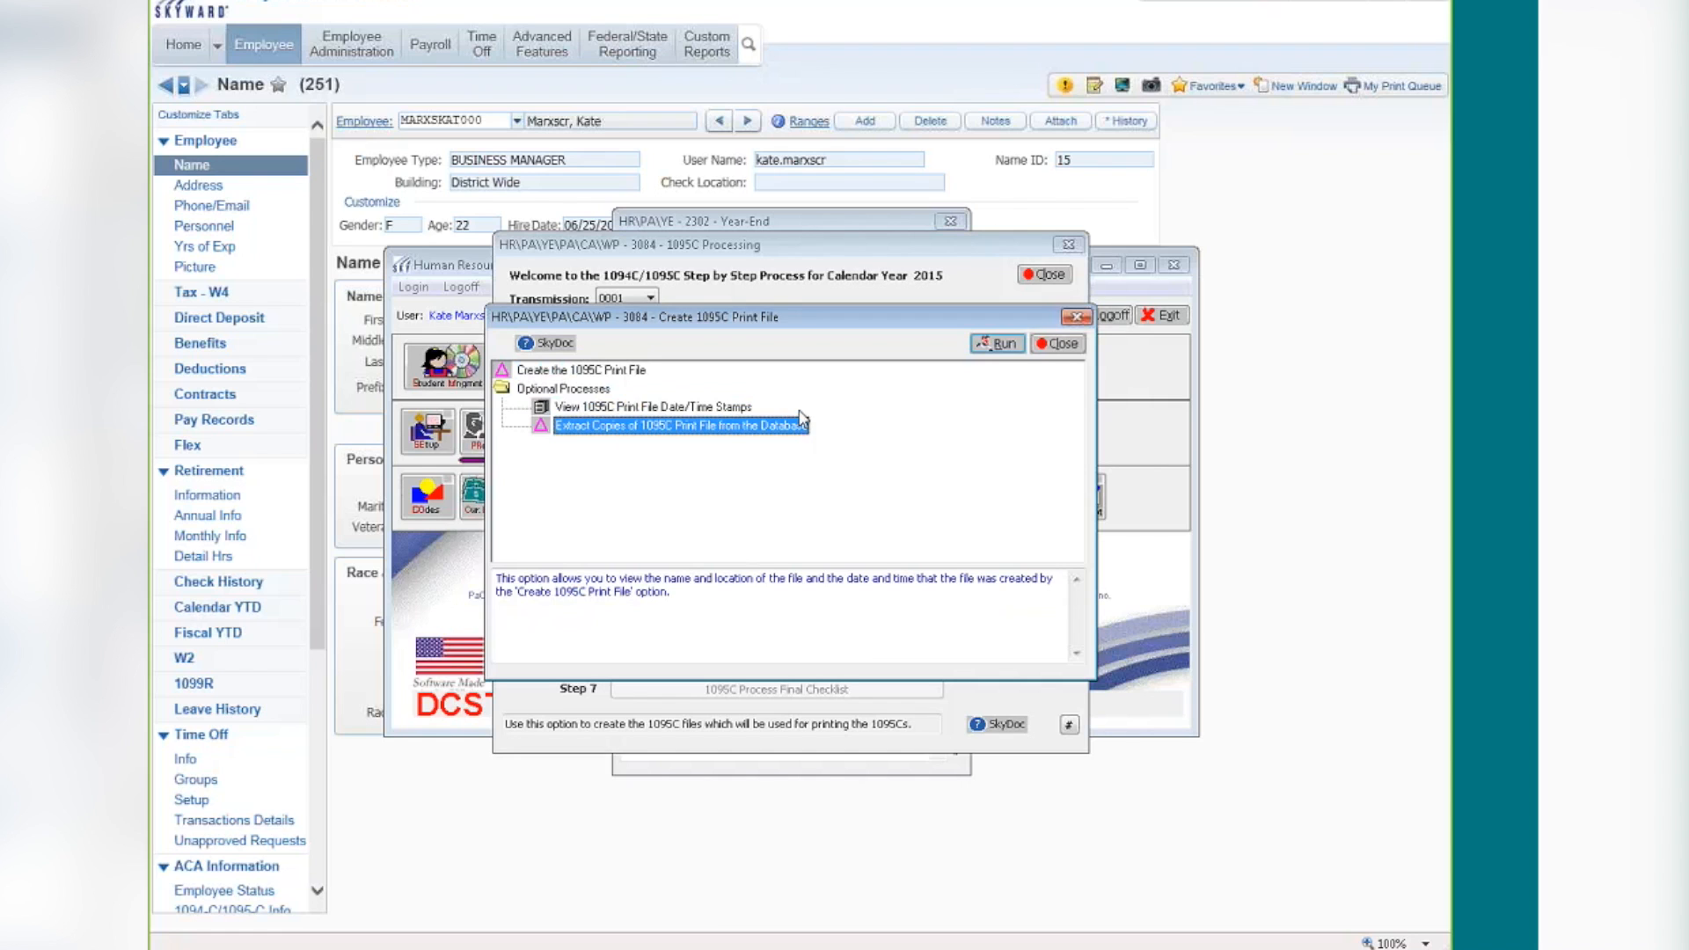
pyautogui.click(992, 349)
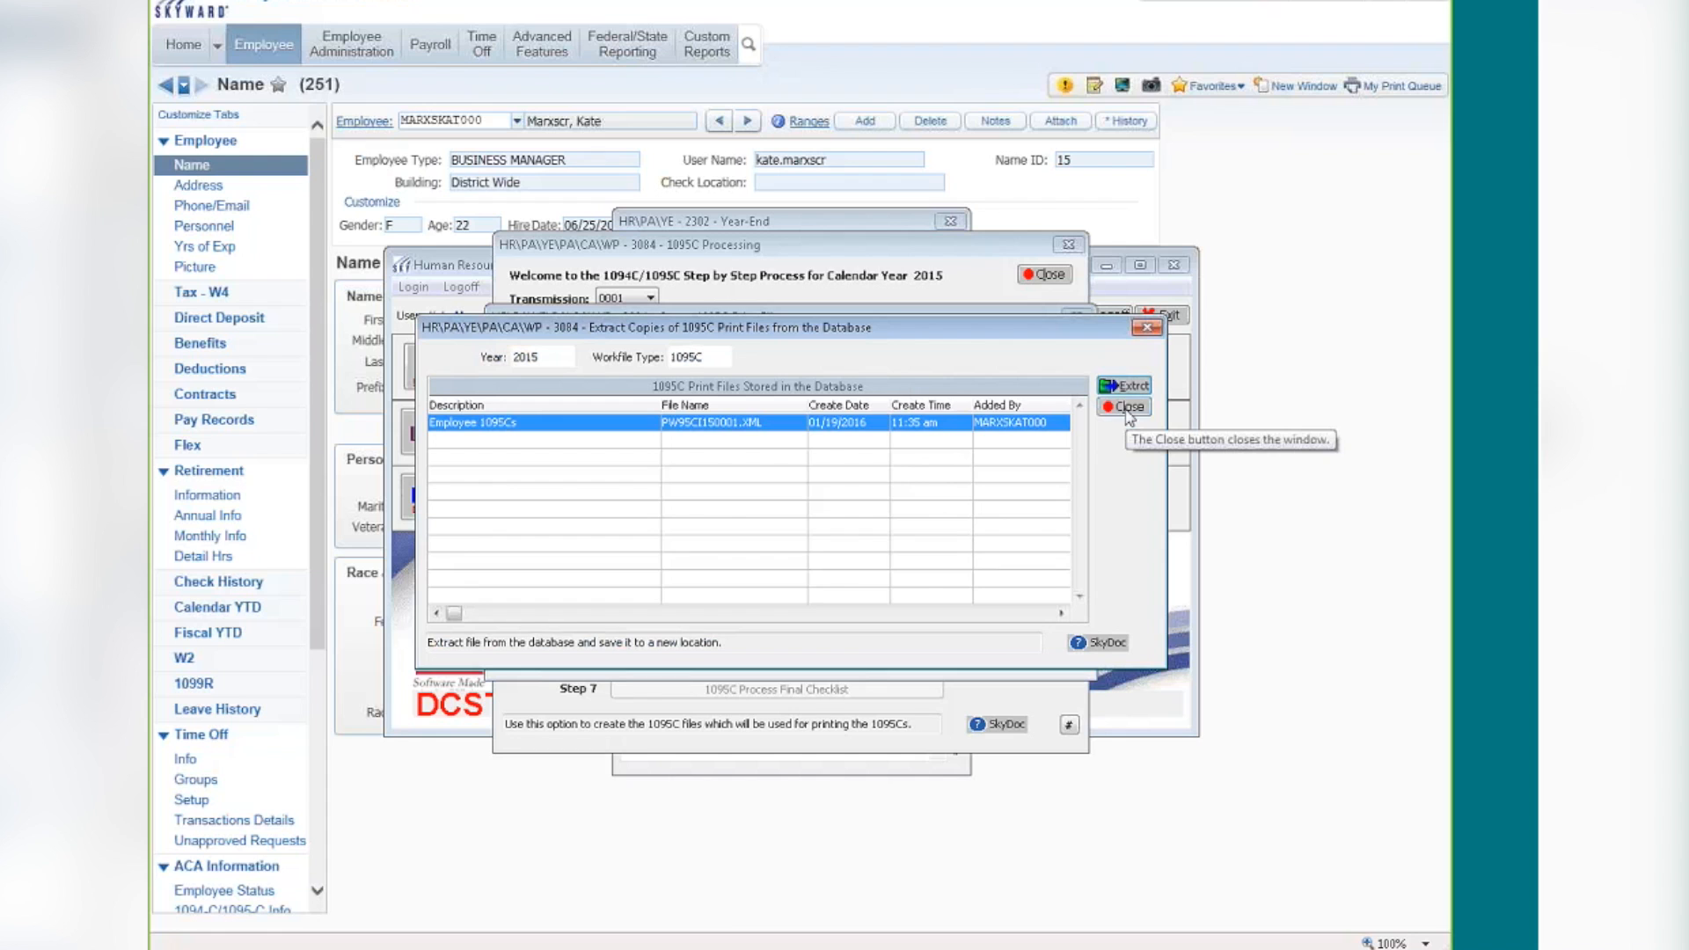
pyautogui.click(1127, 407)
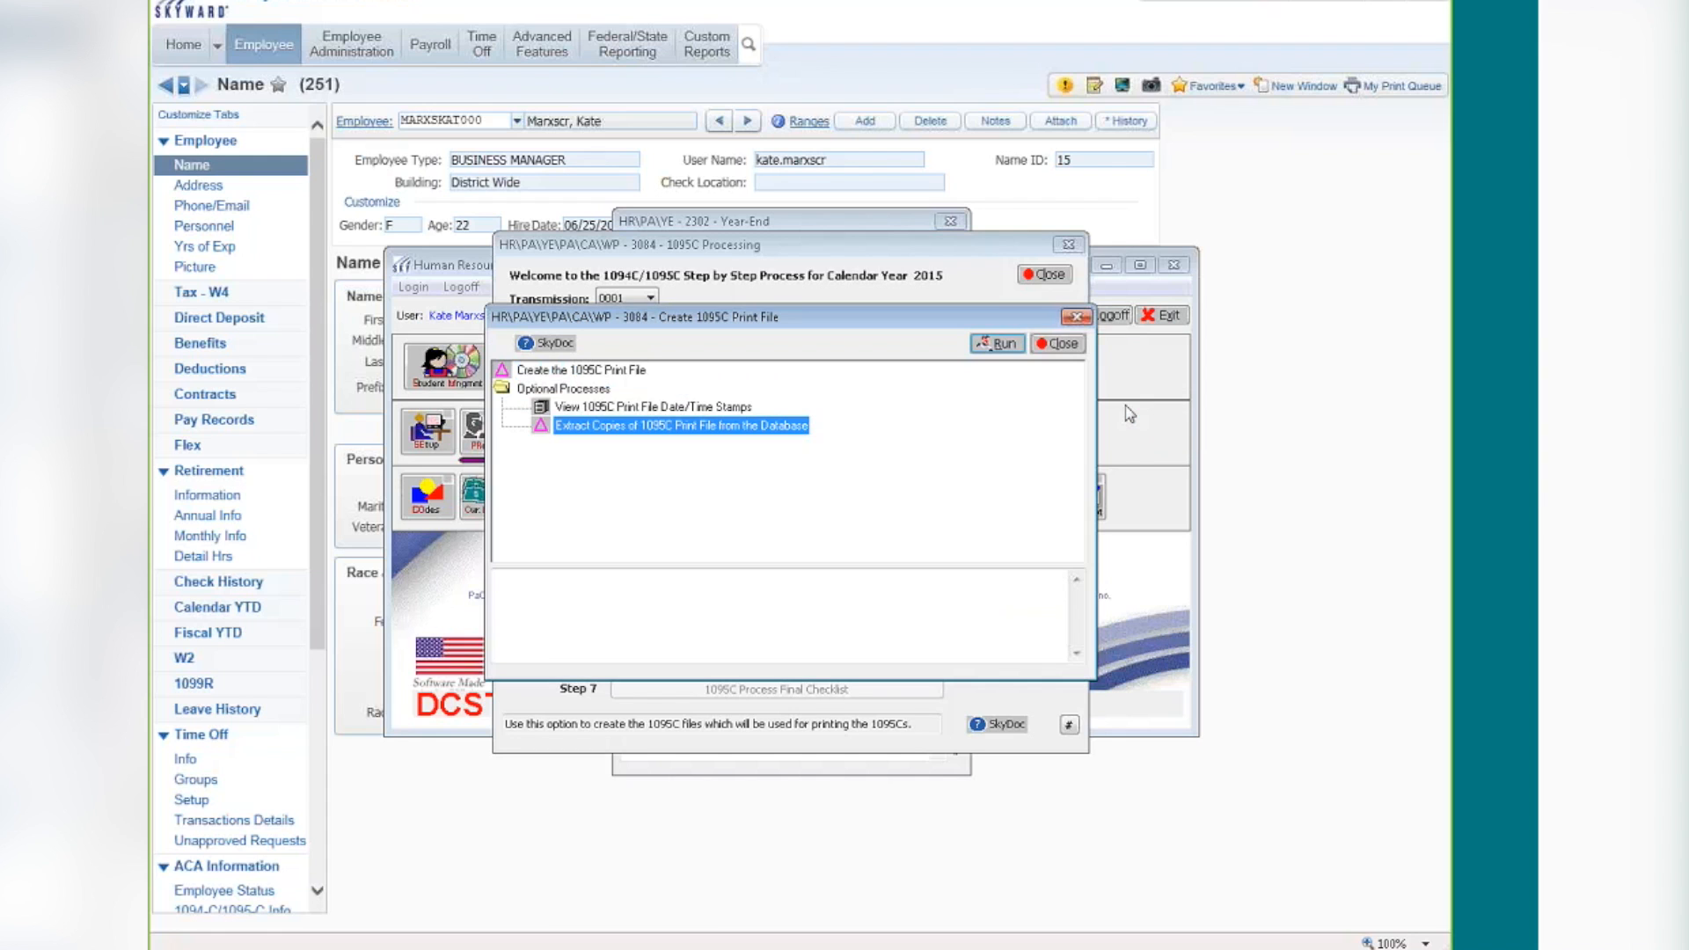
pyautogui.click(1061, 344)
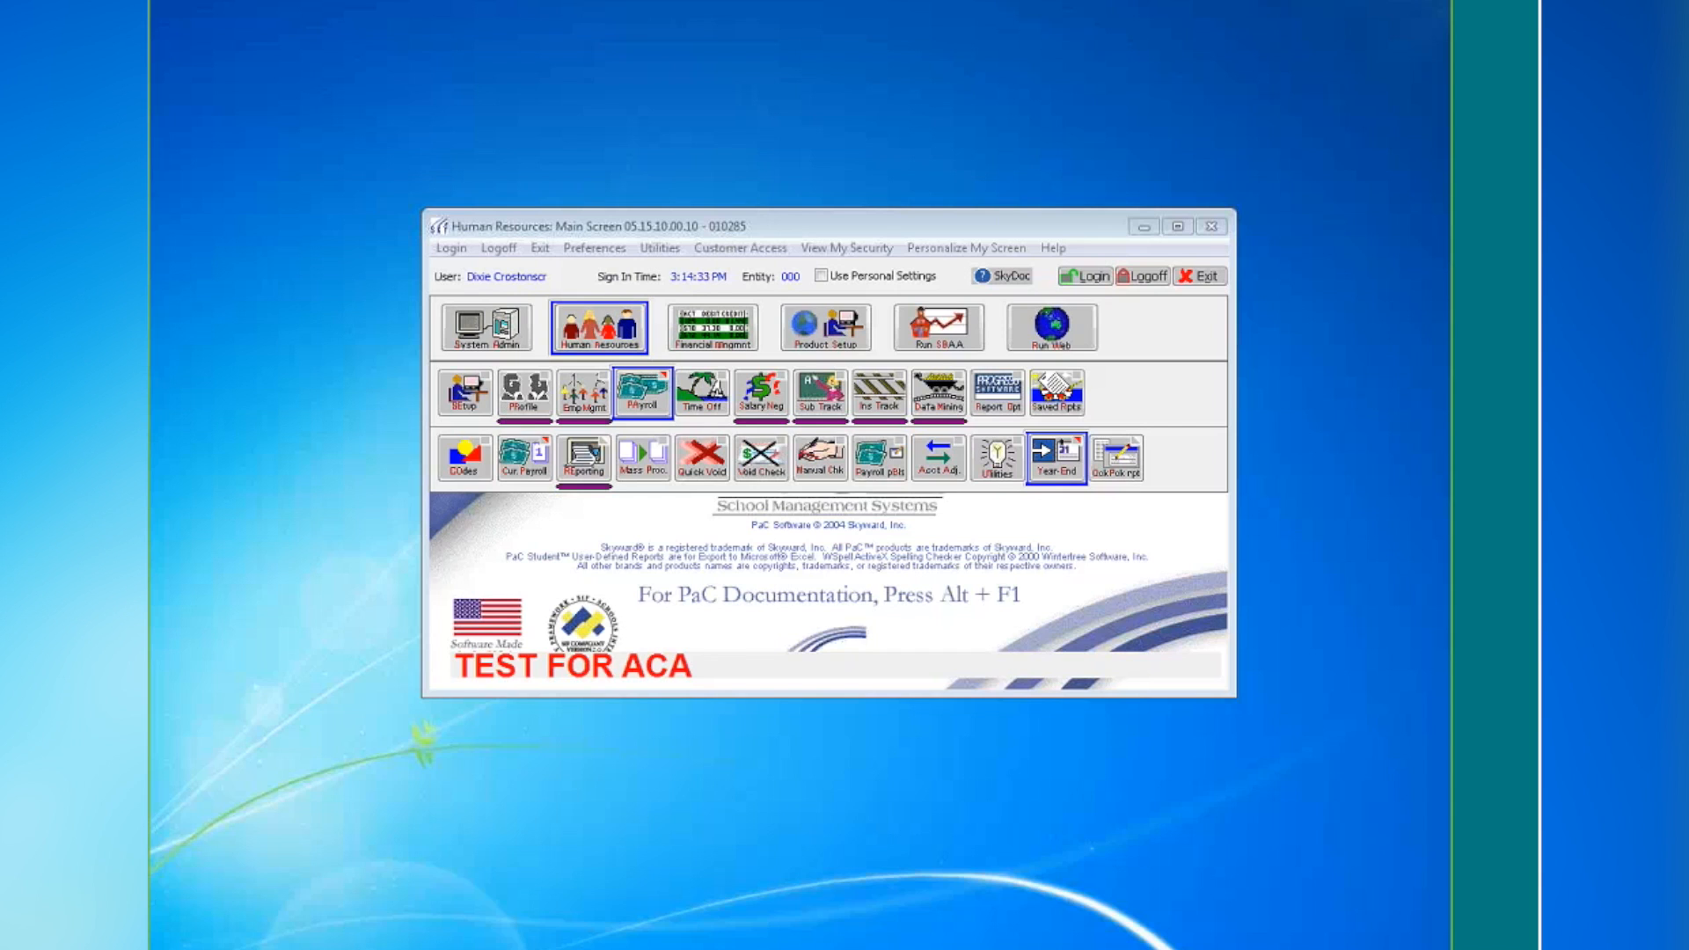
# Return to the step-by-step 1094C/1095C process for calendar year 2015 through Payroll Year-End
pyautogui.click(1062, 460)
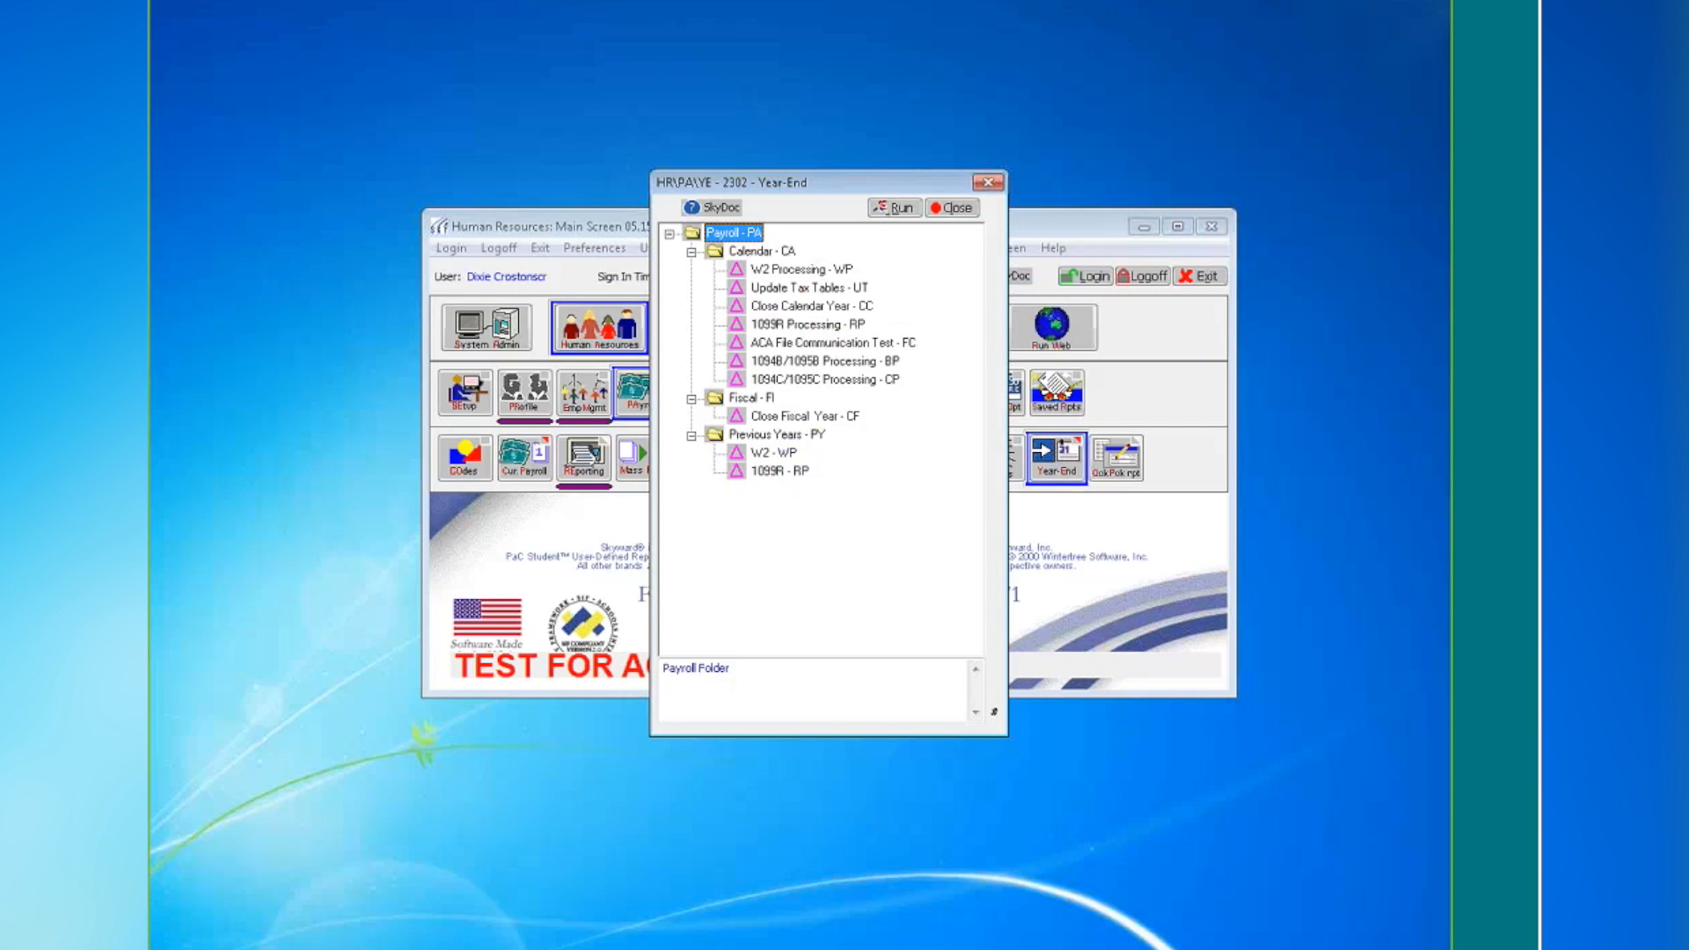
pyautogui.click(831, 379)
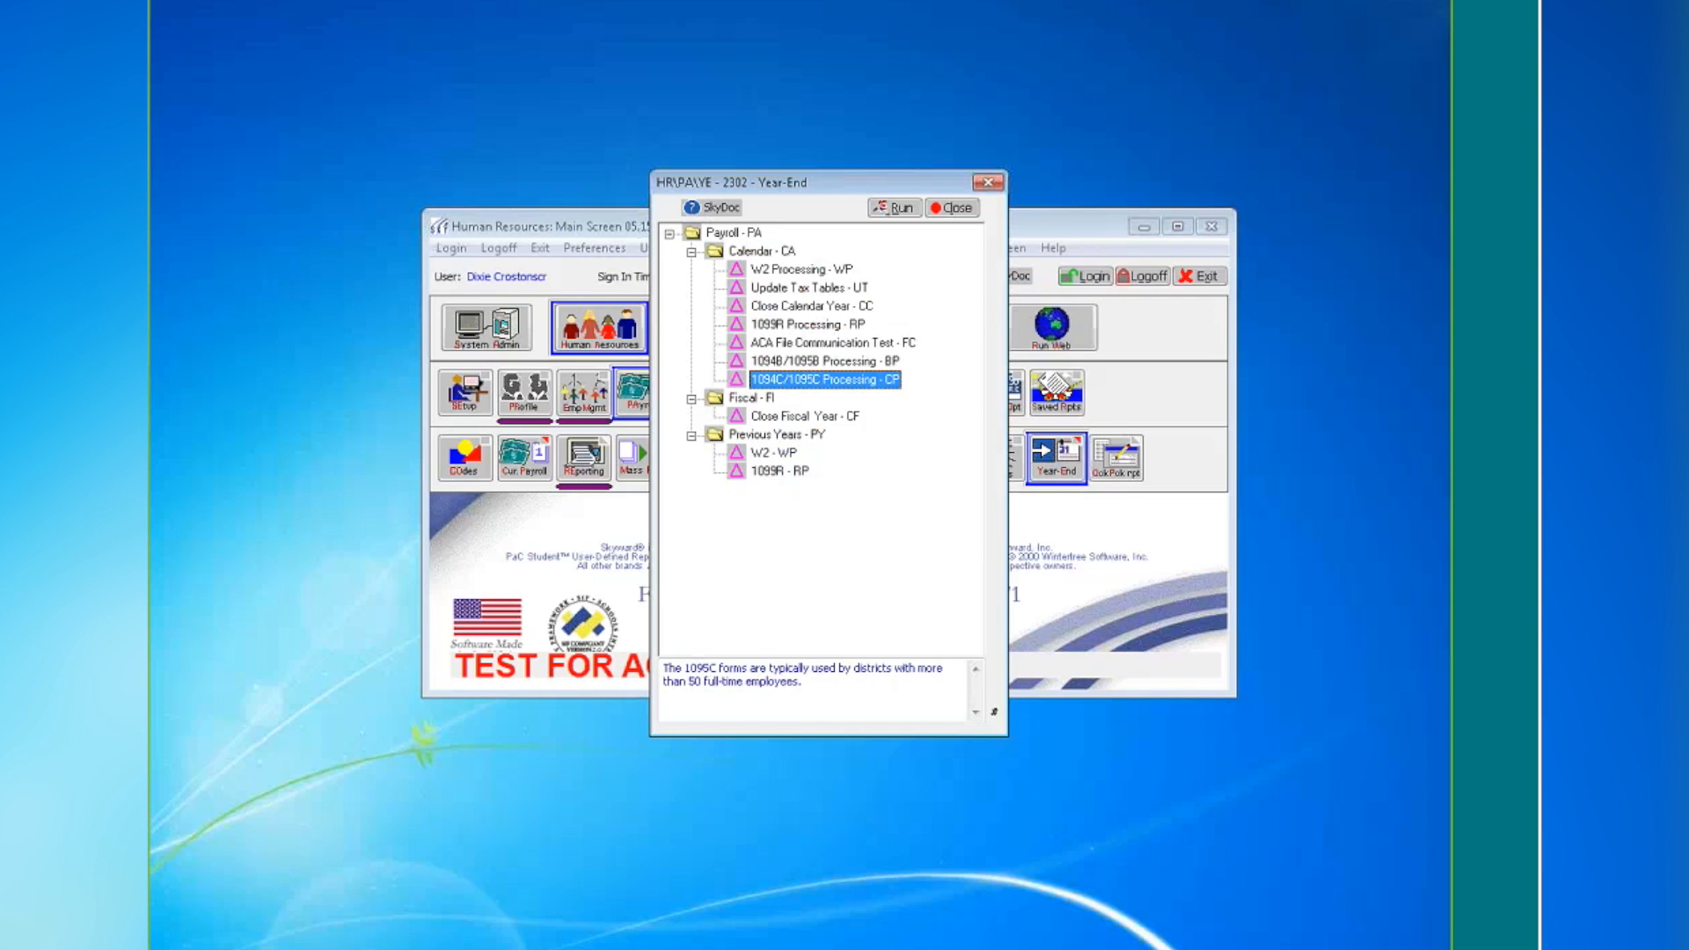
pyautogui.click(896, 209)
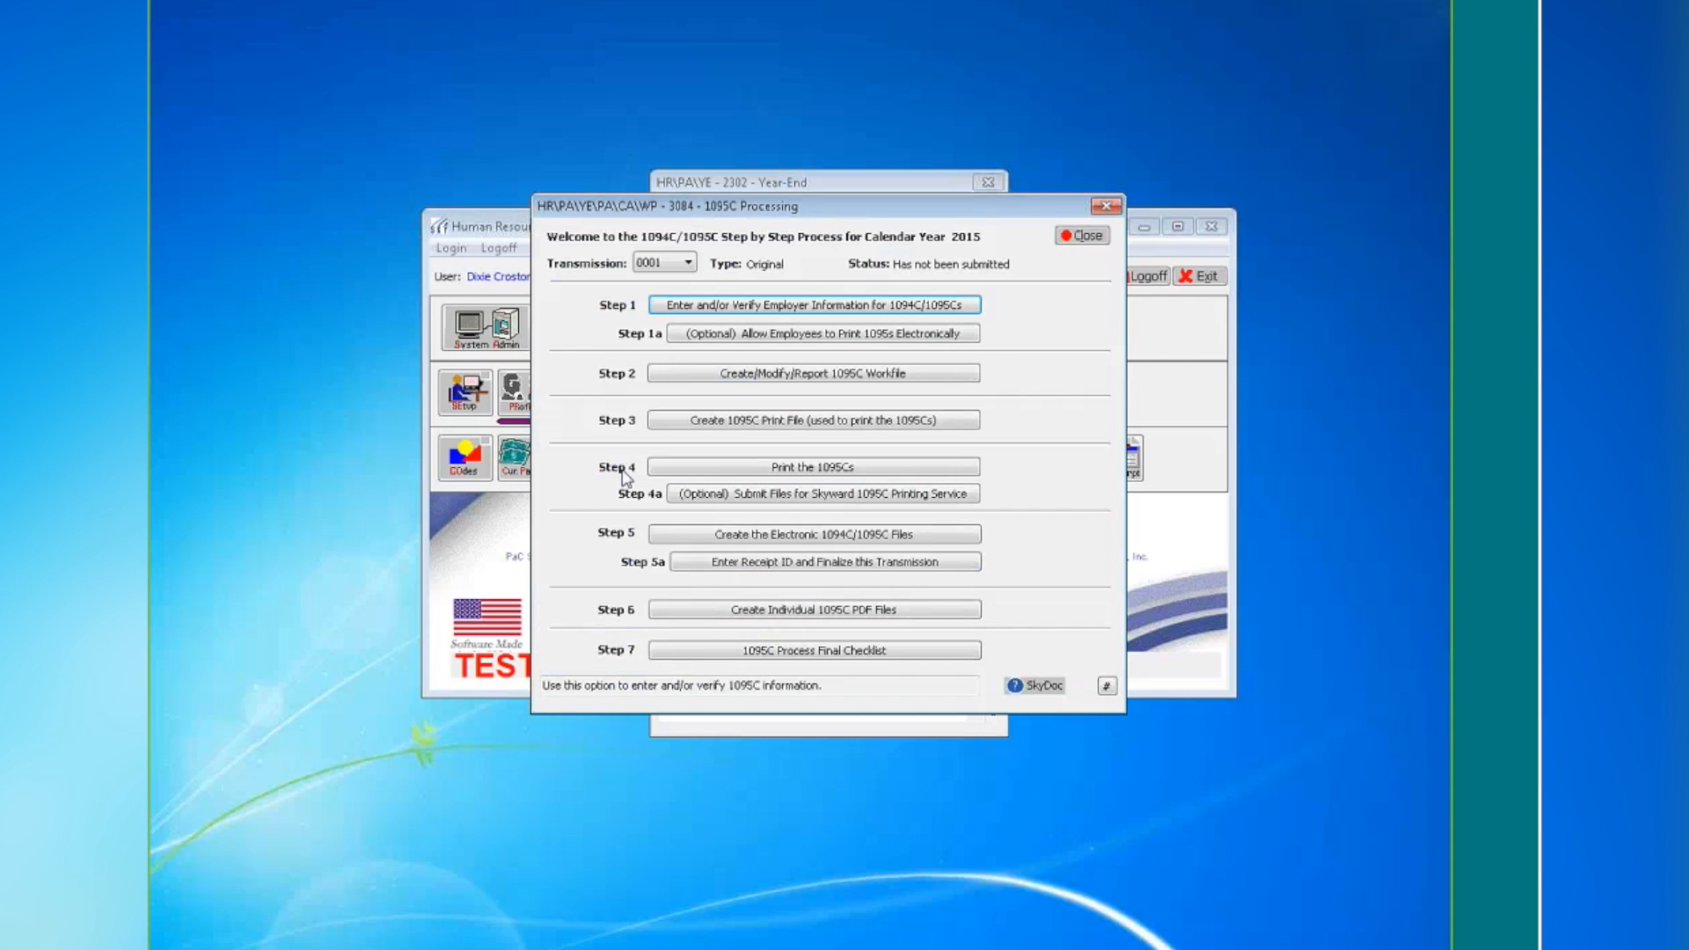
# Start printing the employee 1095Cs on the 11" blank form (#B95BLANK) and view the totals page first
pyautogui.click(683, 475)
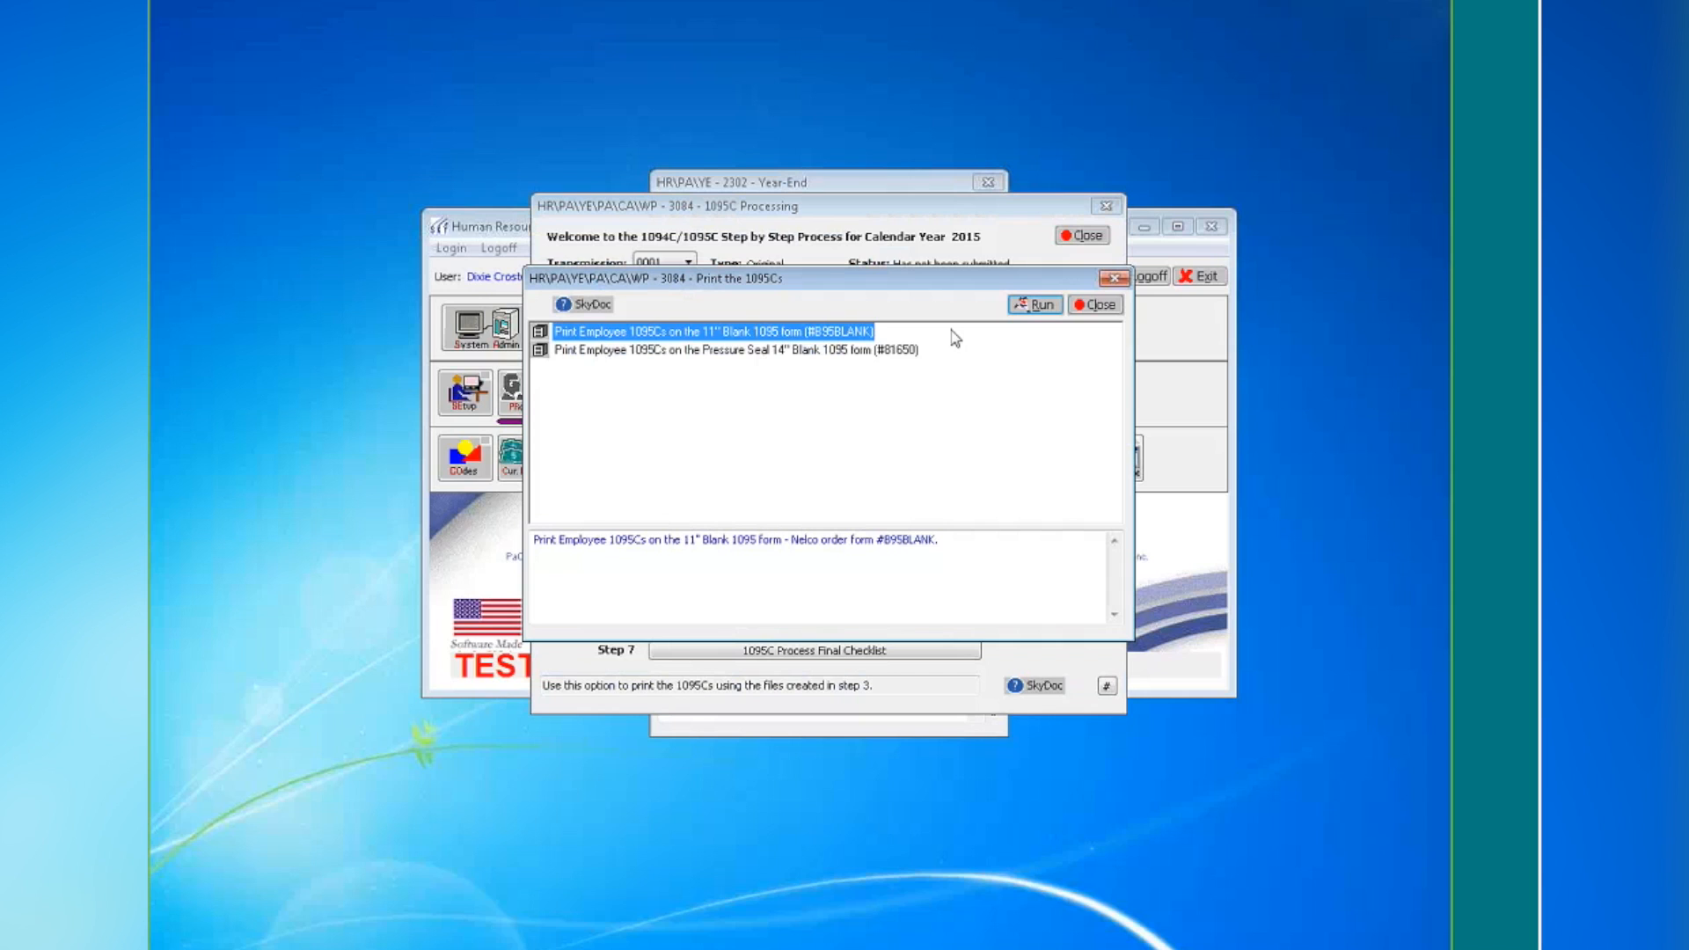
pyautogui.click(1022, 306)
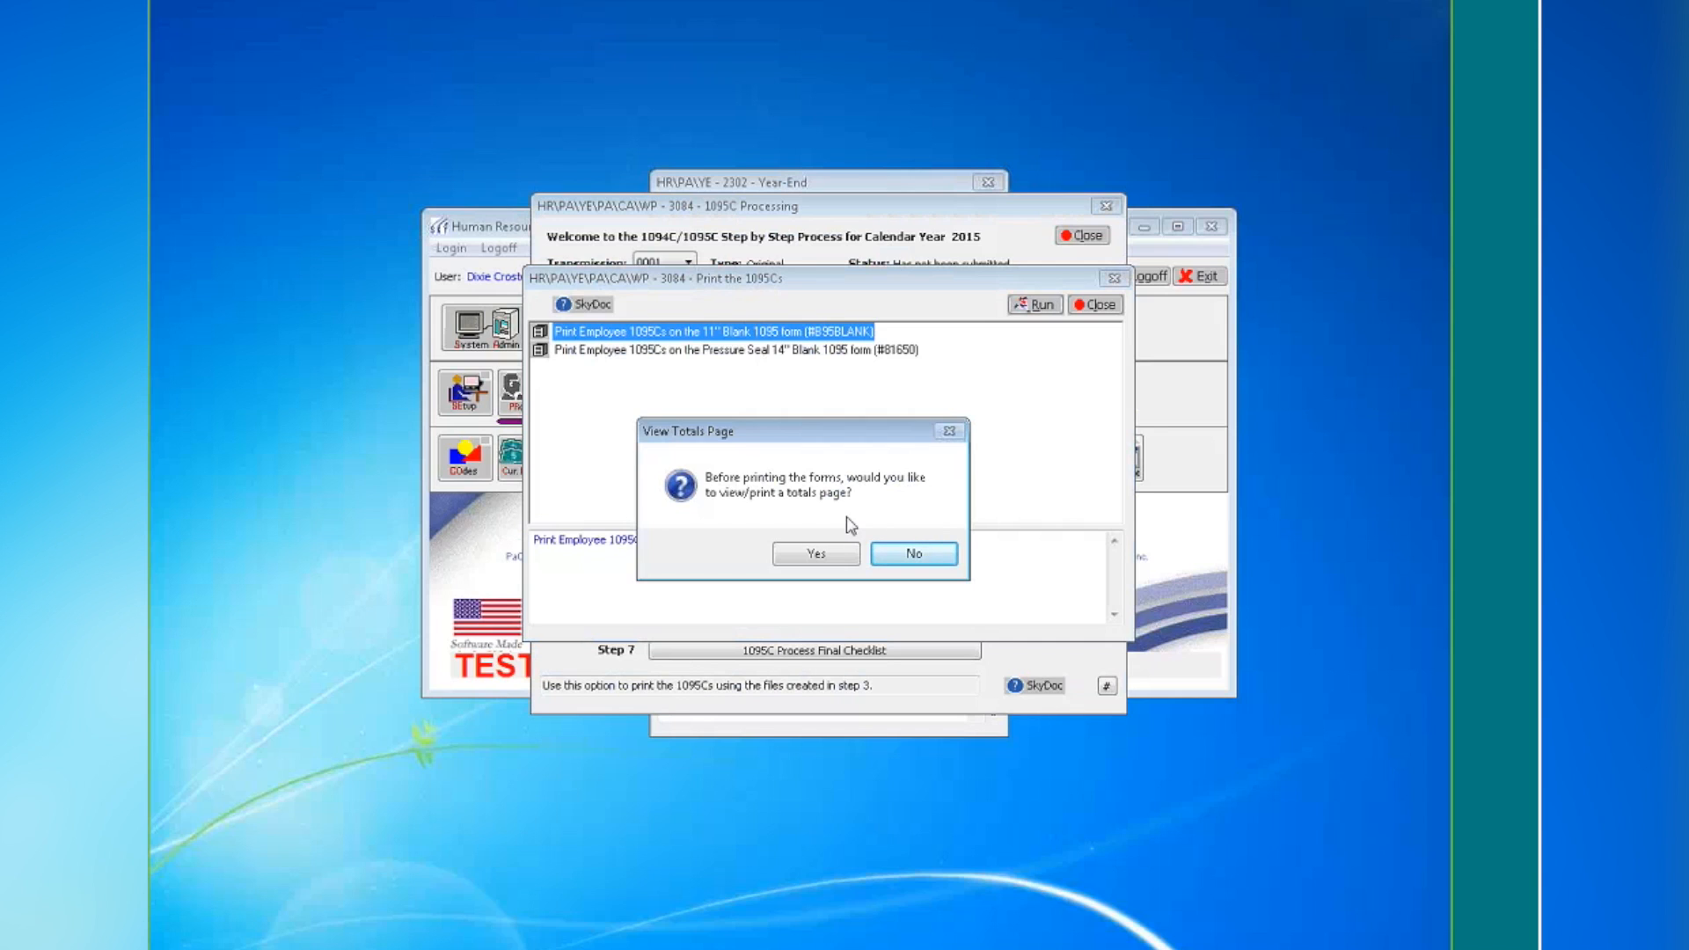
pyautogui.click(816, 554)
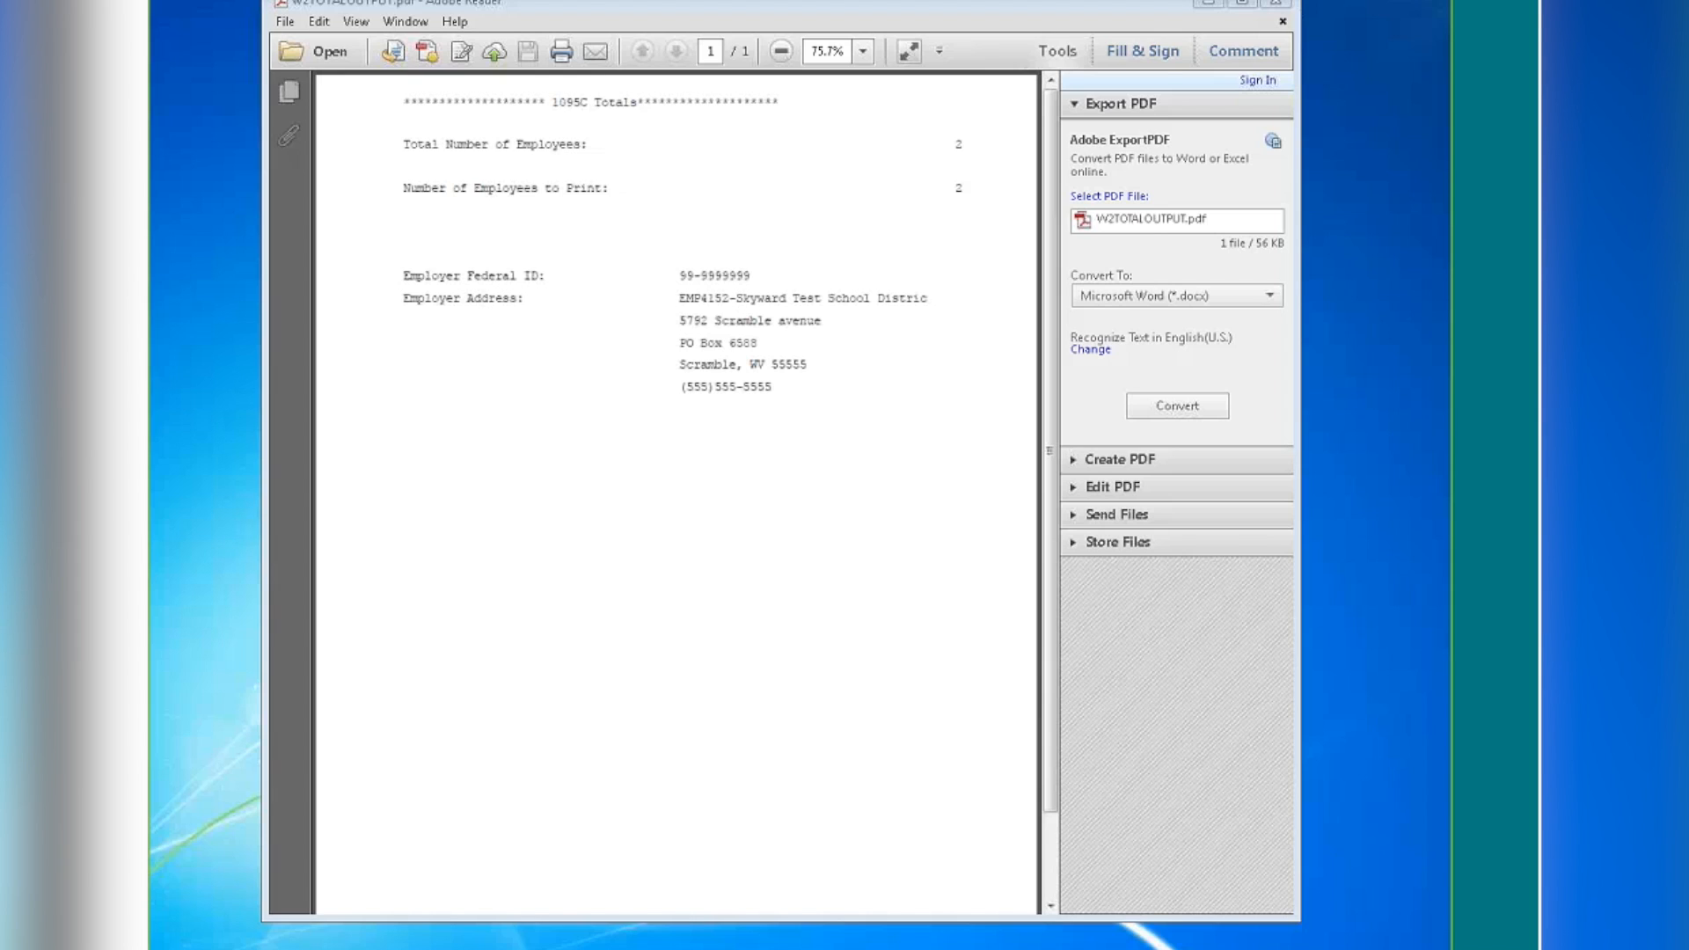
pyautogui.click(1277, 9)
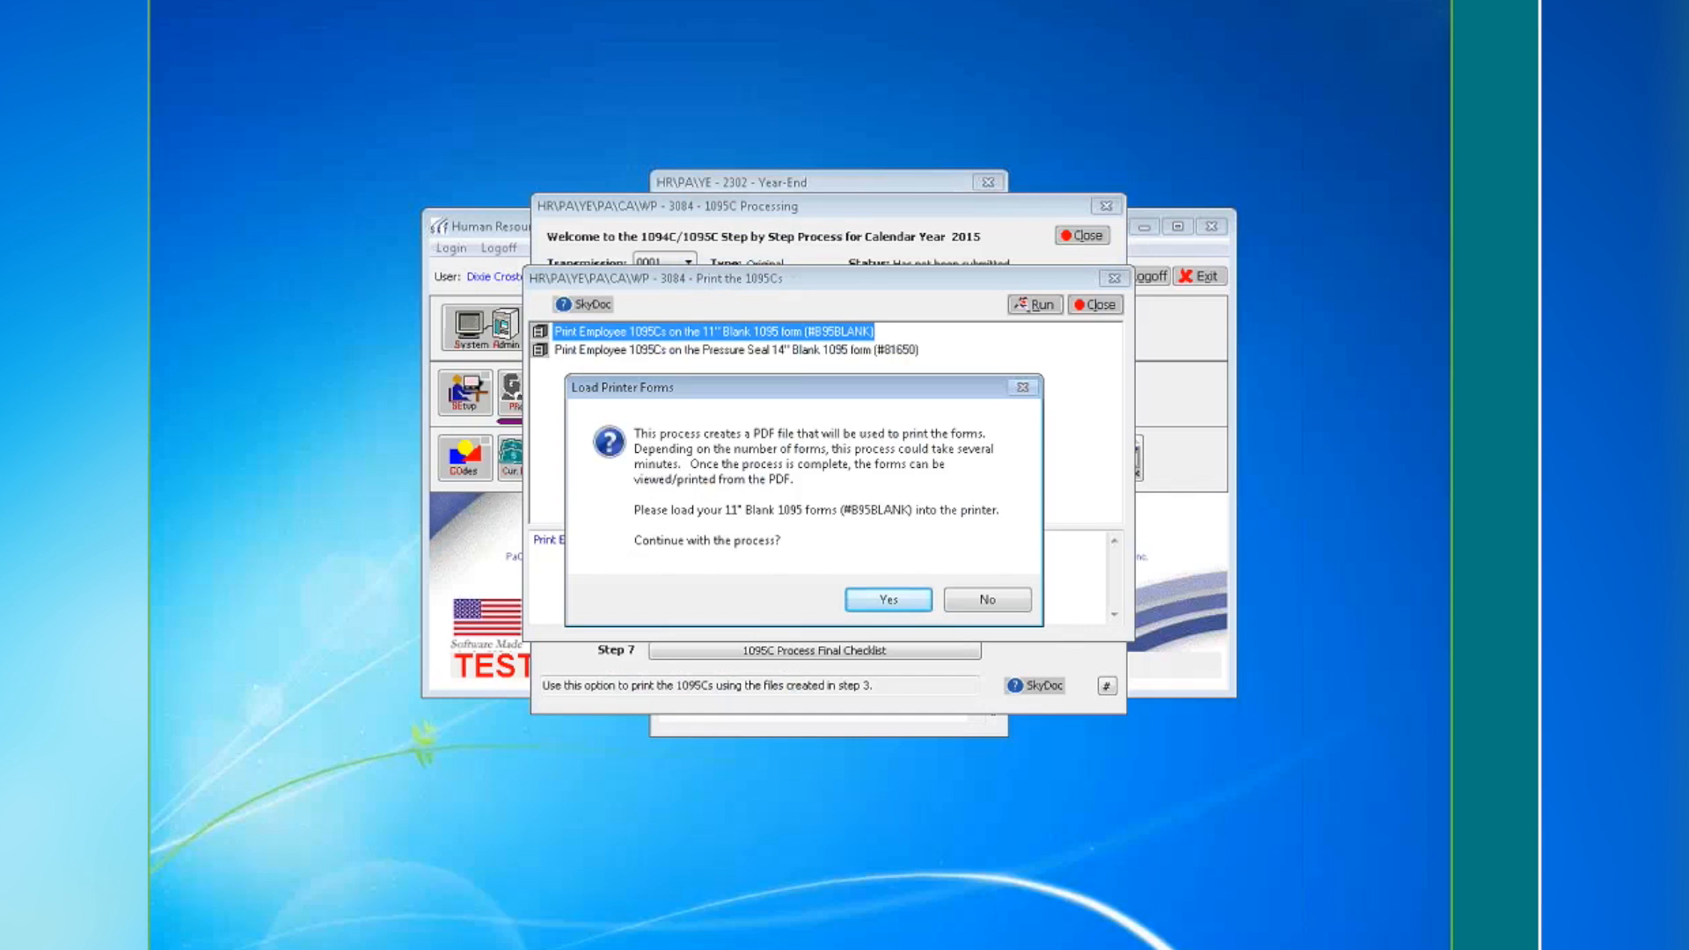
# Generate the employee 1095C PDF with horizontal and vertical offsets of 0, and examine the forms on both pages
pyautogui.click(888, 601)
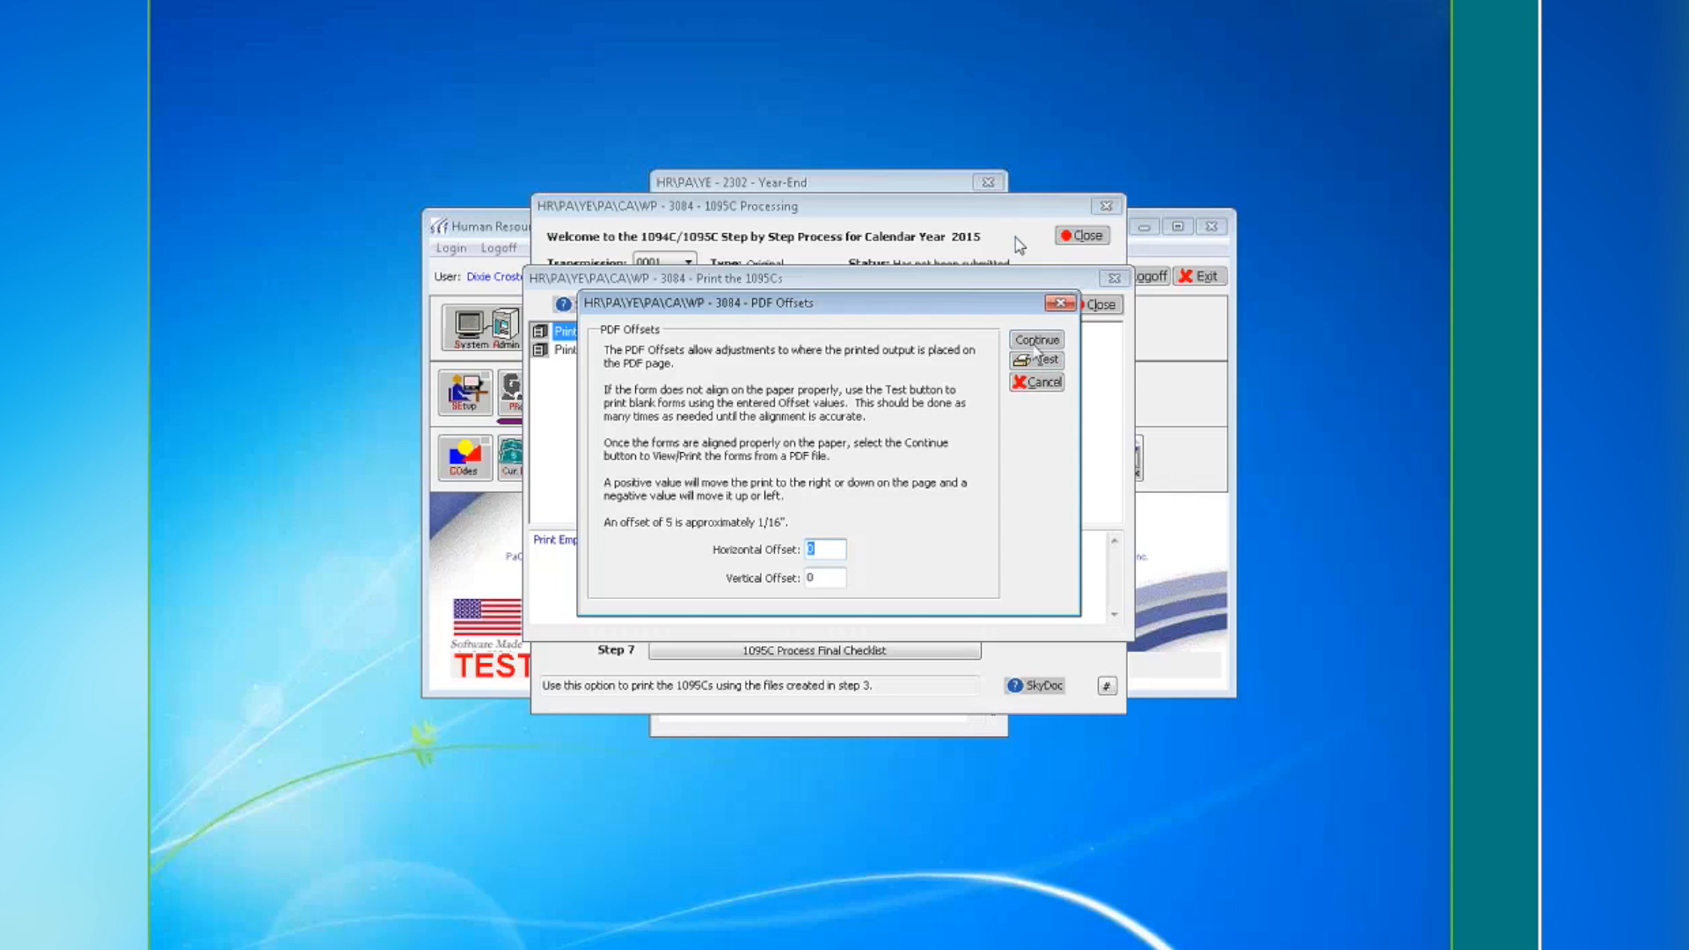
pyautogui.click(1036, 341)
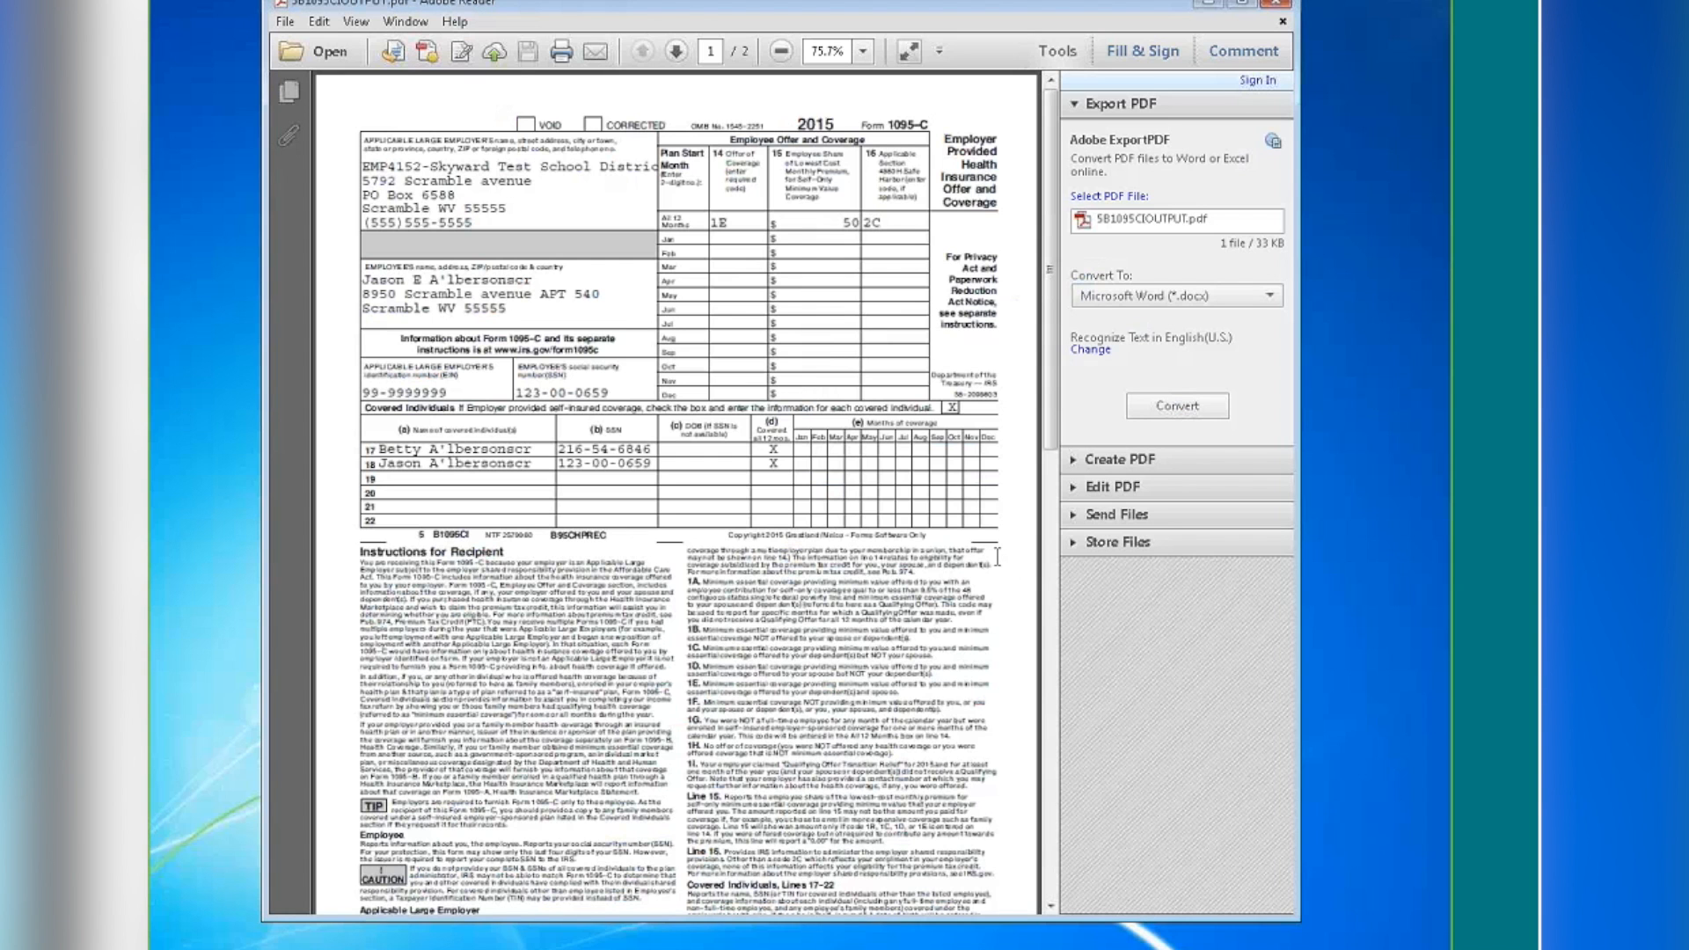
pyautogui.scroll(-15, 997, 556)
pyautogui.scroll(-3, 873, 326)
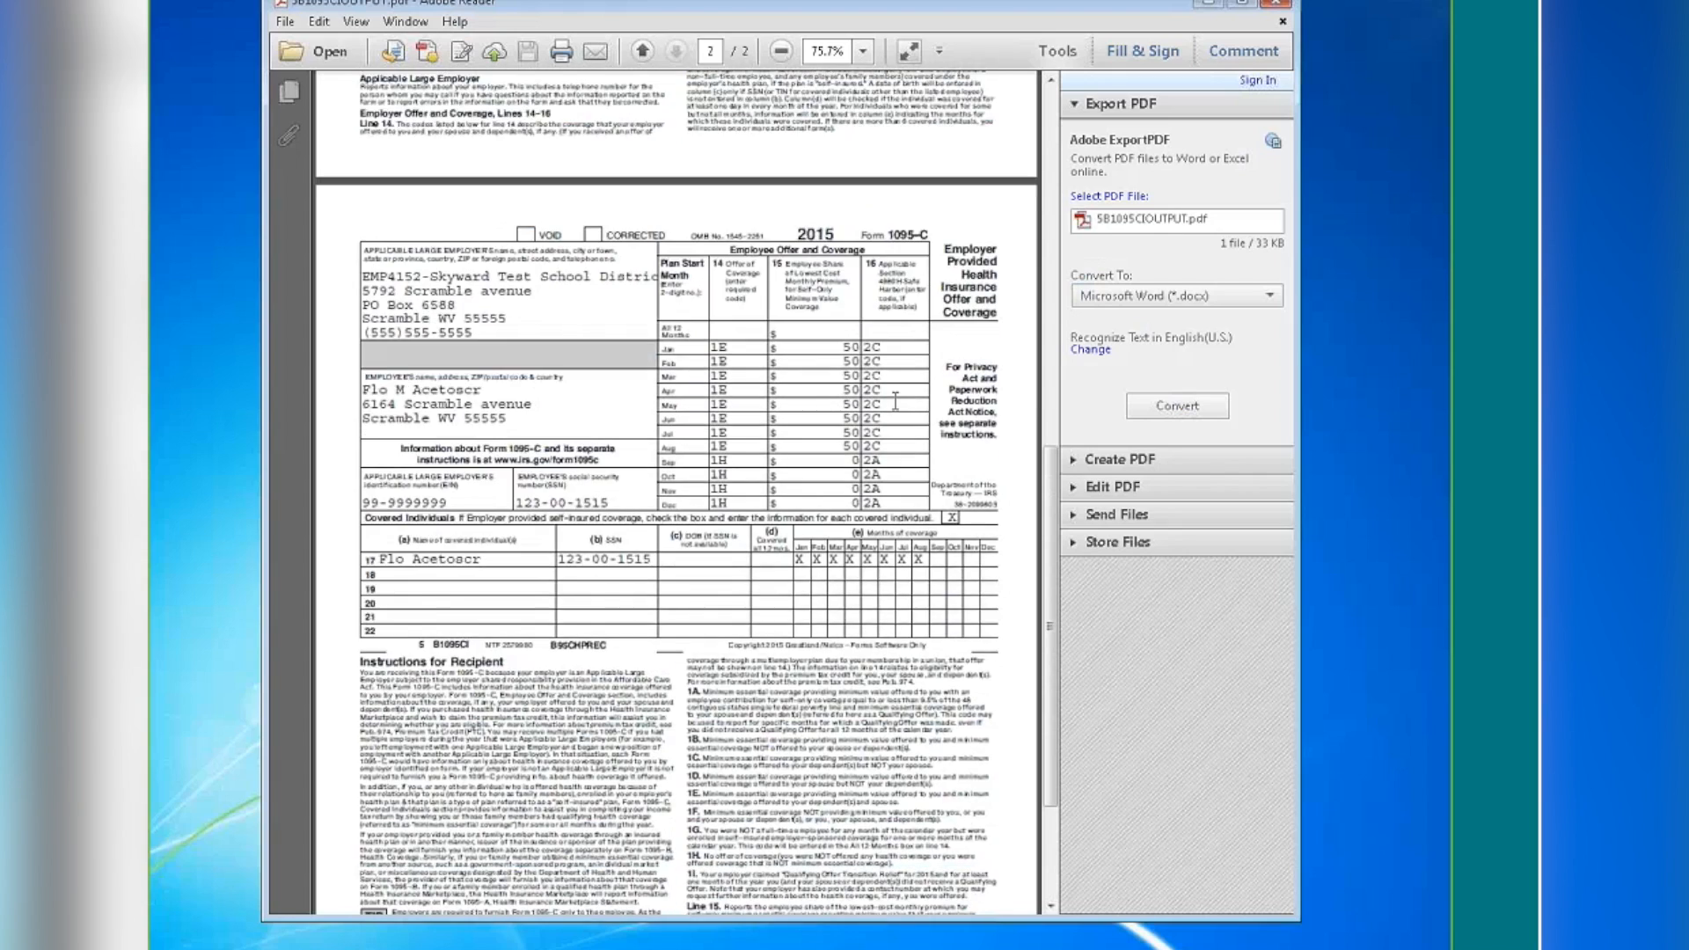
pyautogui.scroll(15, 893, 361)
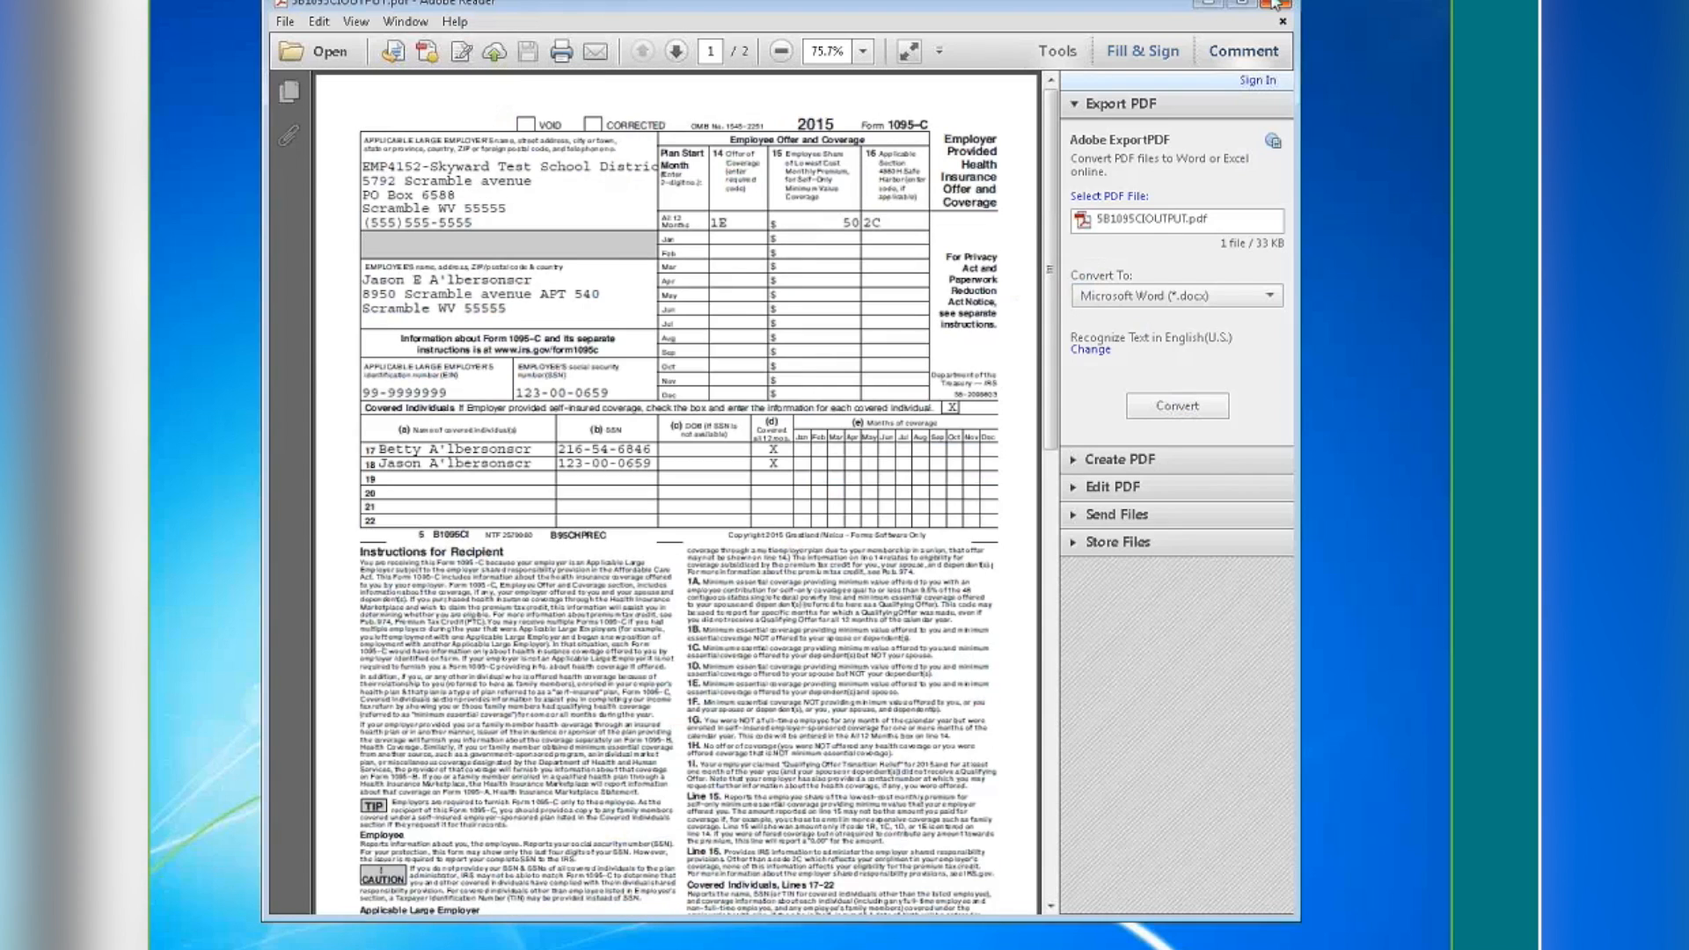
# Close the 1095C forms PDF without saving the print package in Saved Reports, and leave the printing options
pyautogui.click(1275, 5)
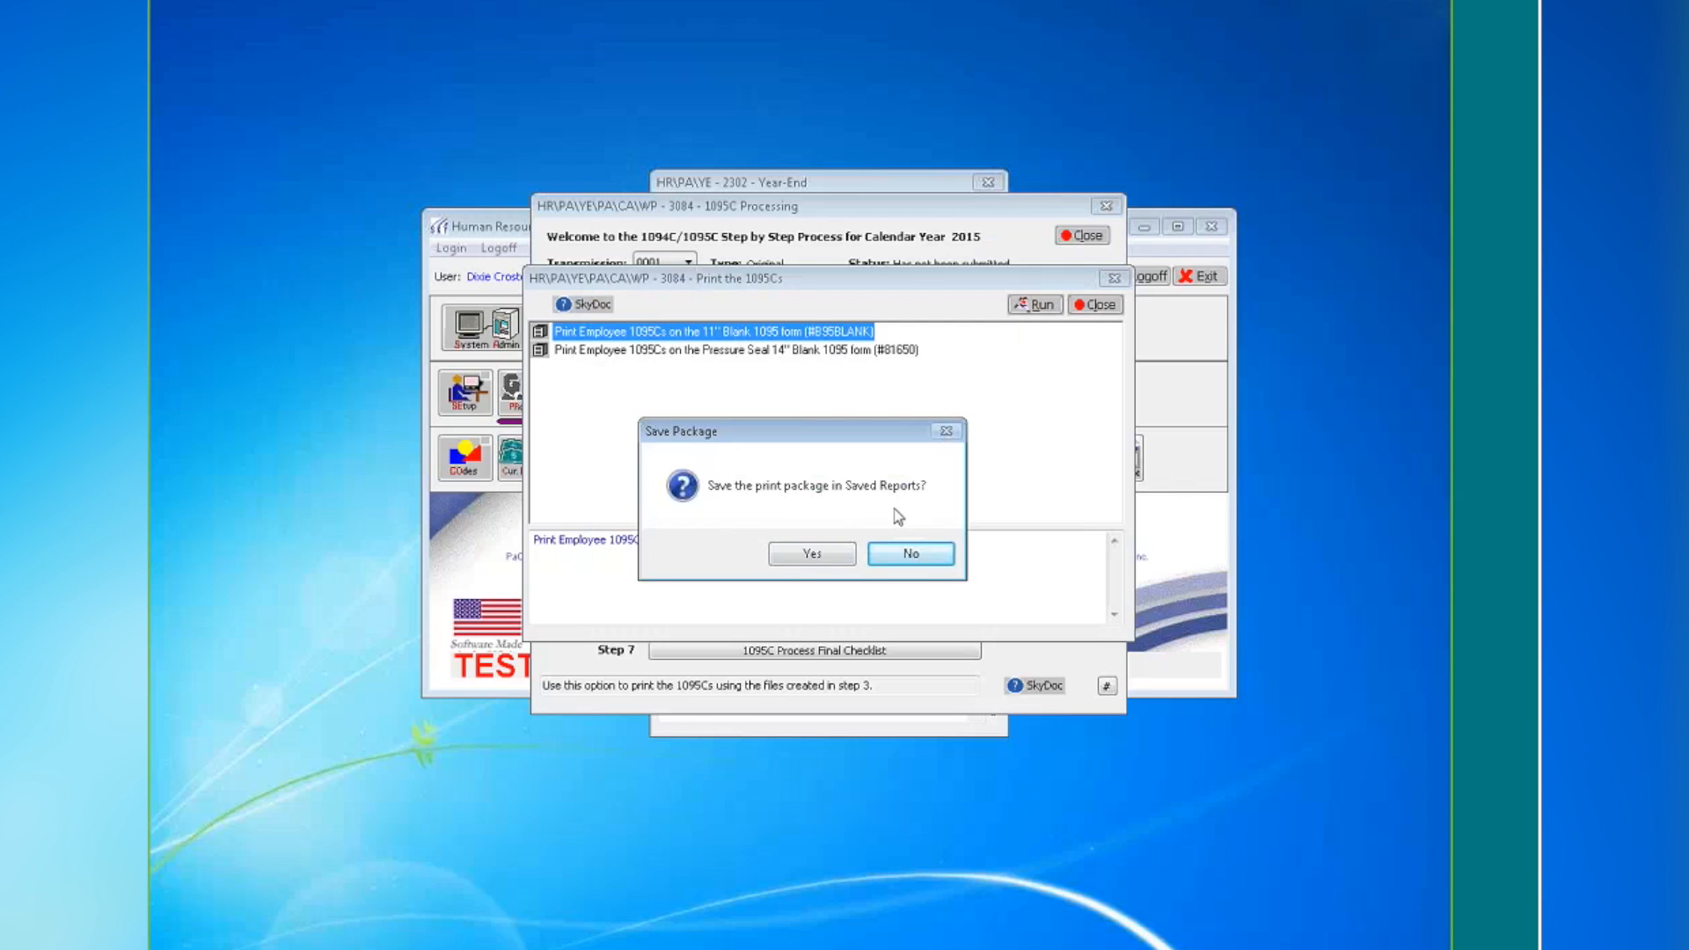
pyautogui.click(926, 558)
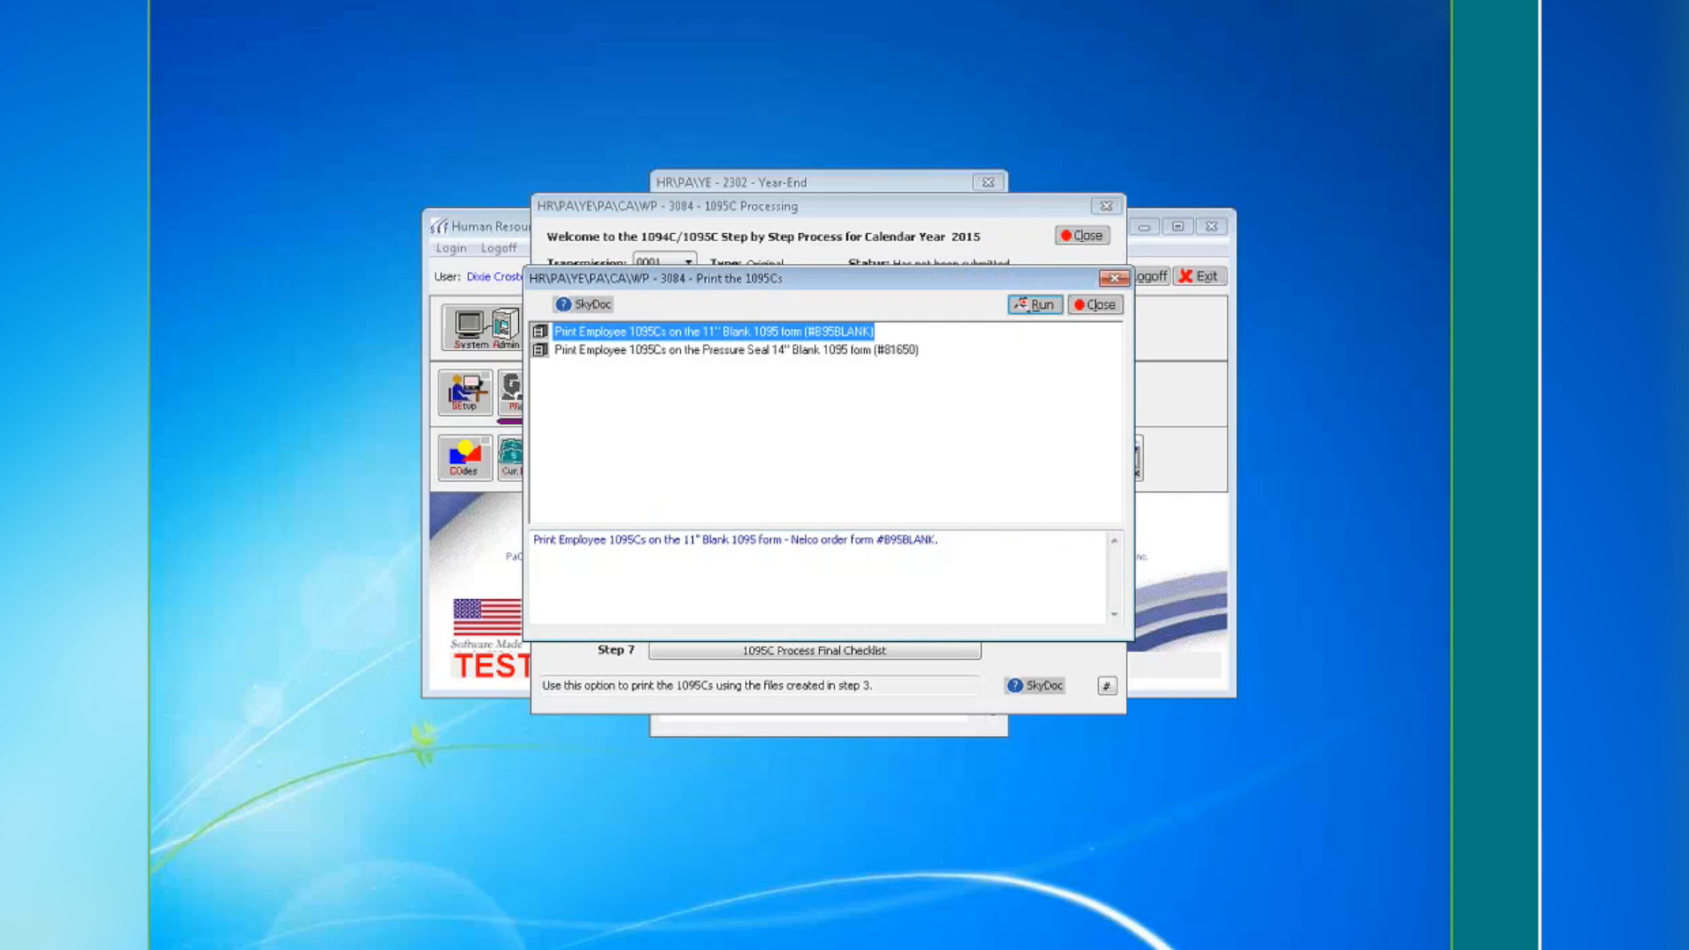
pyautogui.click(1093, 306)
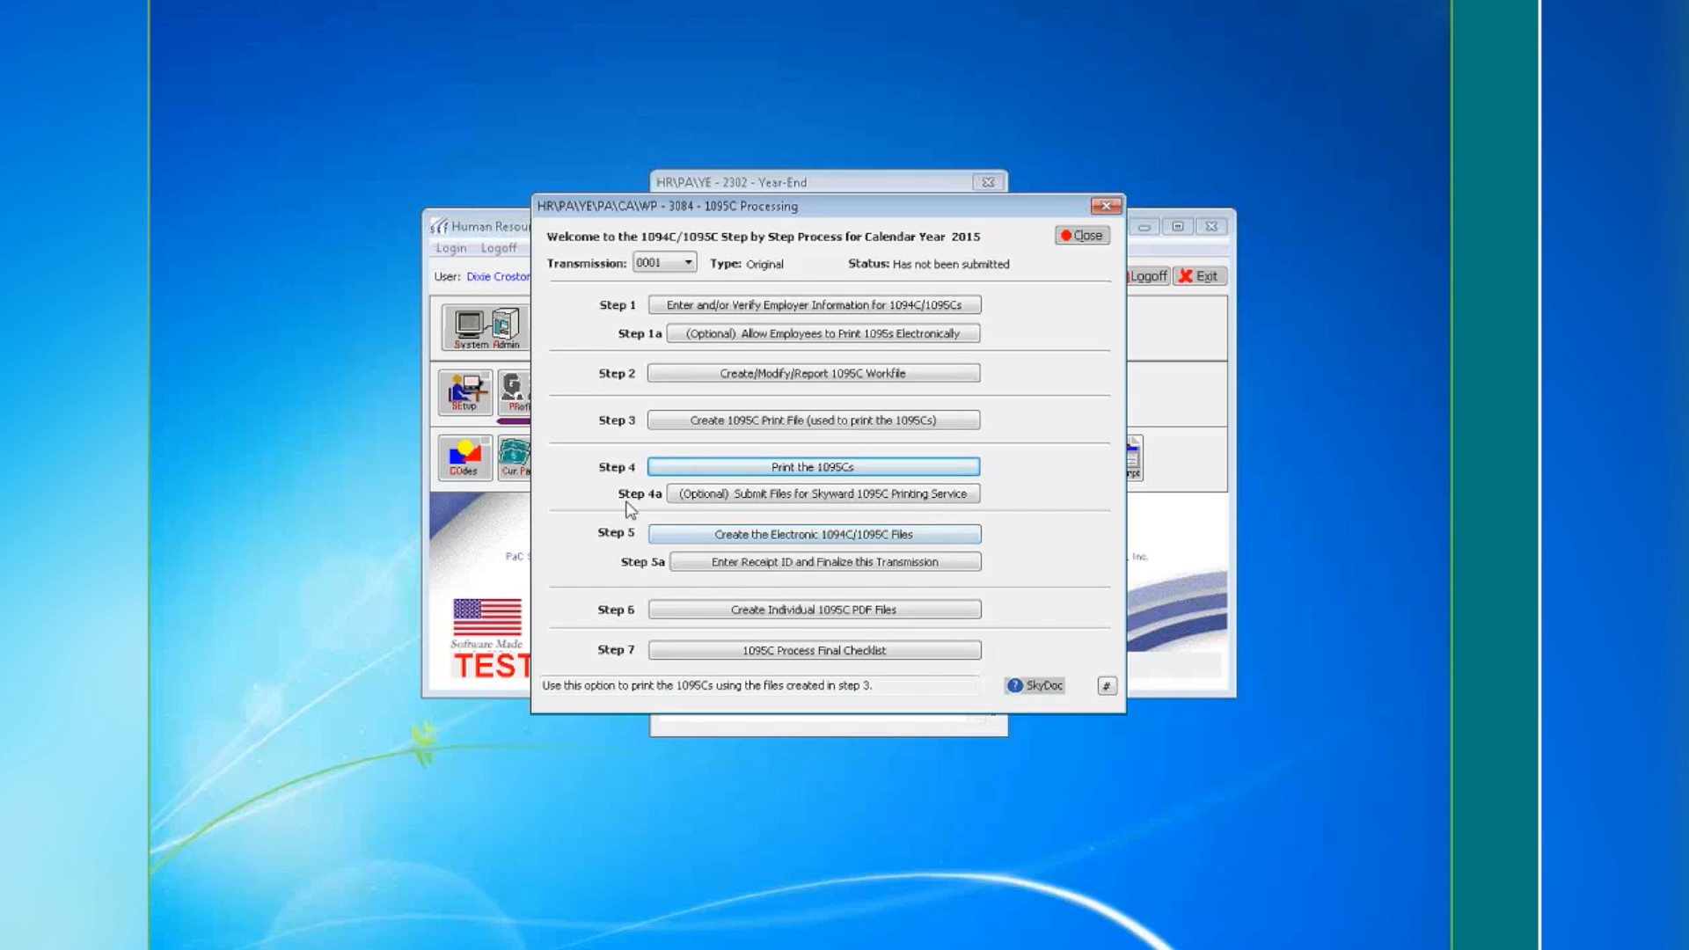
# Read the instructions for submitting files to the Skyward 1095C Printing Service and cancel the submission
pyautogui.click(701, 494)
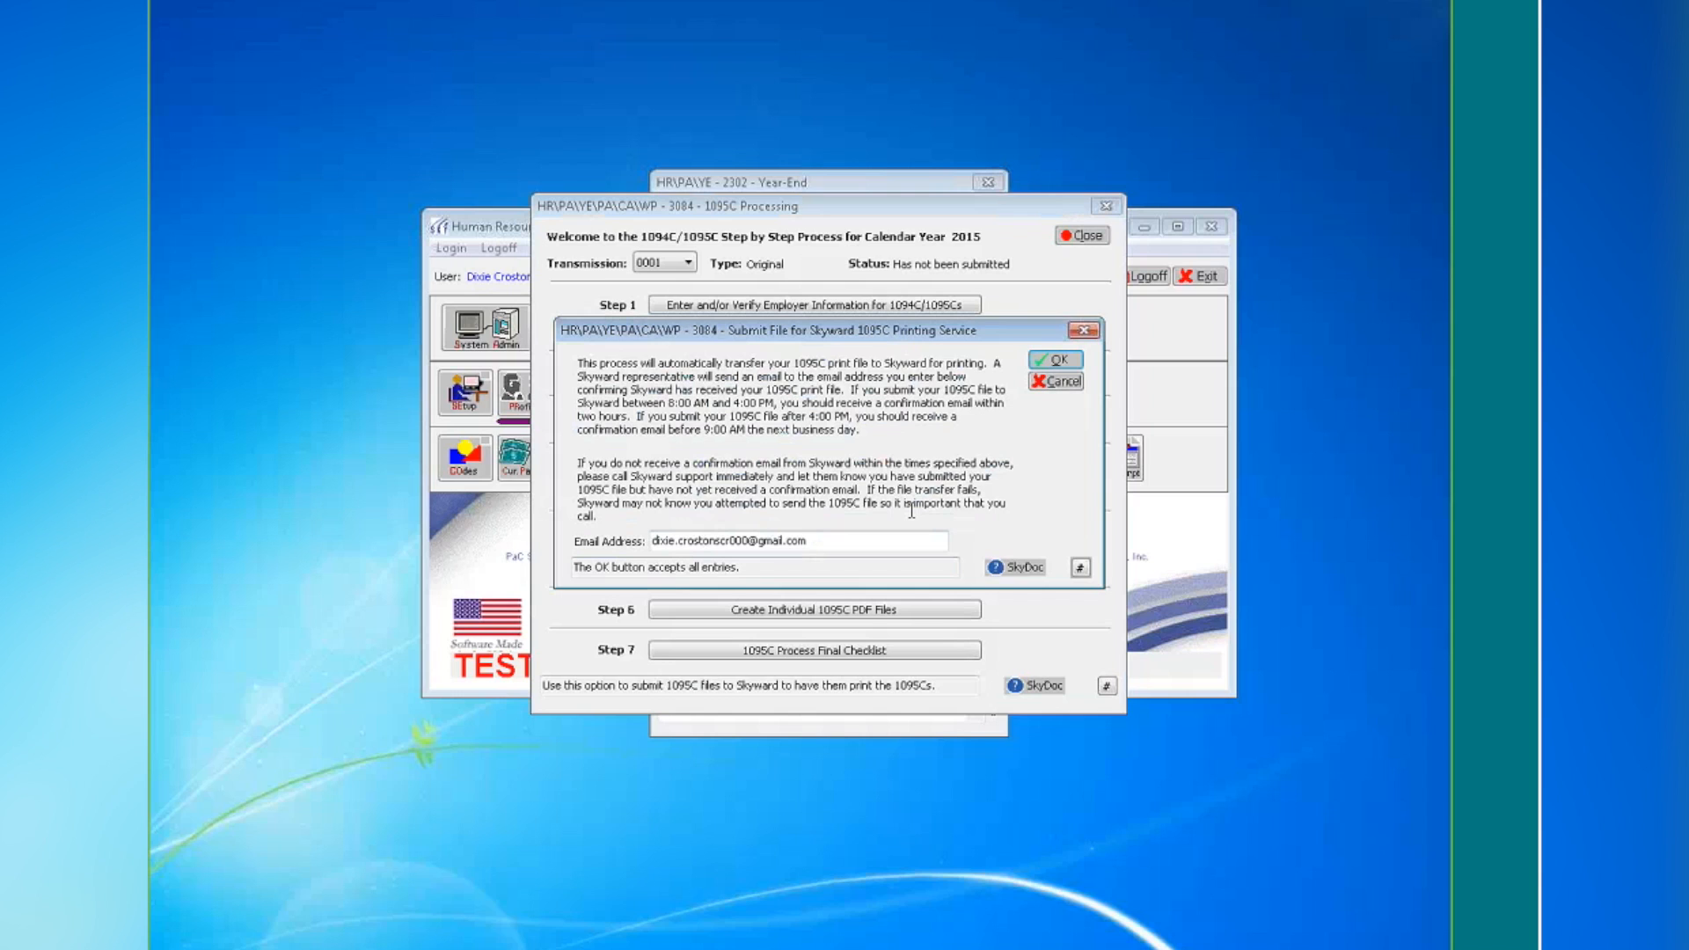
pyautogui.click(1059, 383)
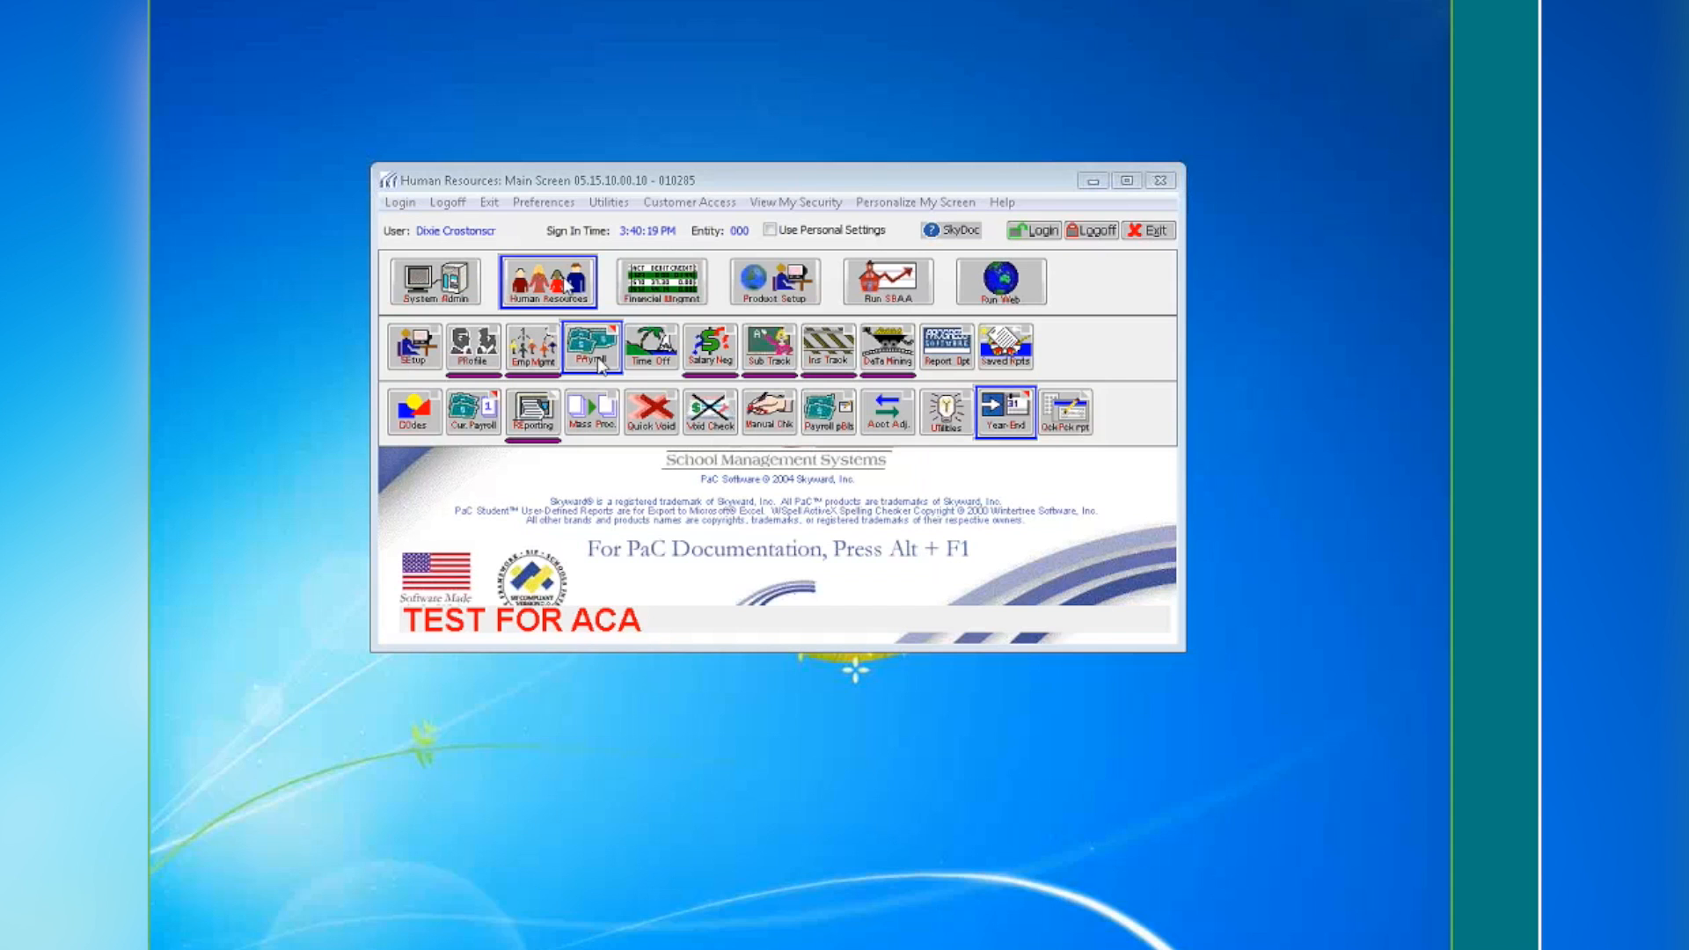
# Open 1094C/1095C year-end processing, review the Create Electronic Submission File(s) settings, and cancel without creating the files
pyautogui.click(1006, 412)
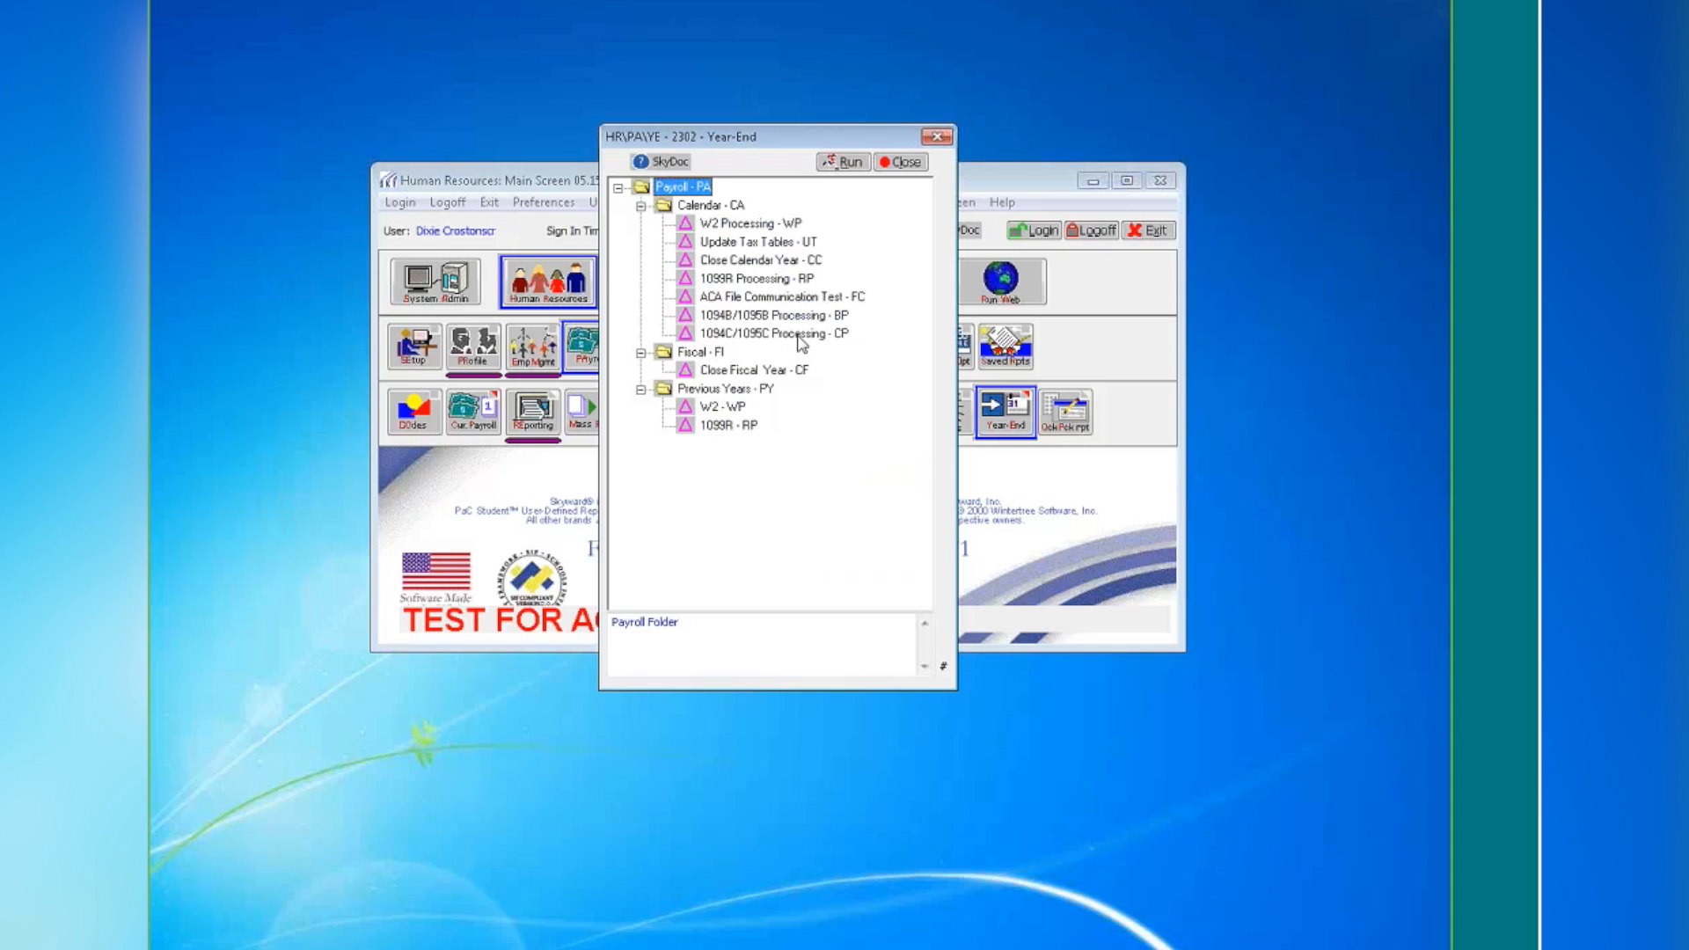
pyautogui.click(797, 336)
pyautogui.click(837, 162)
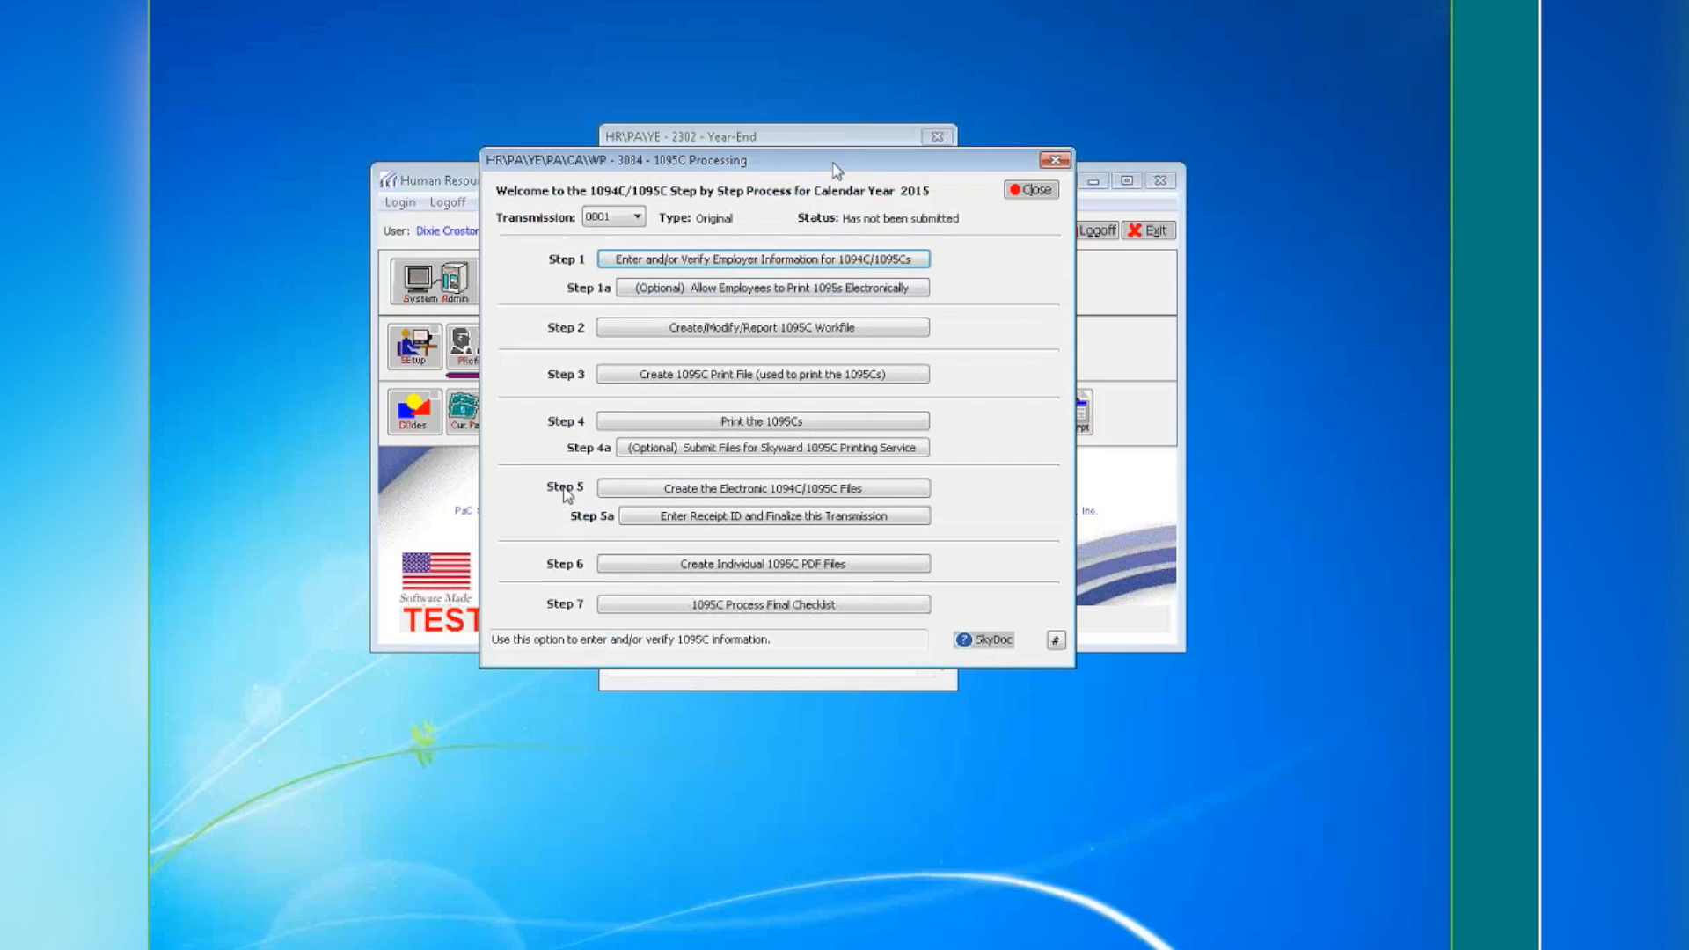
pyautogui.click(608, 489)
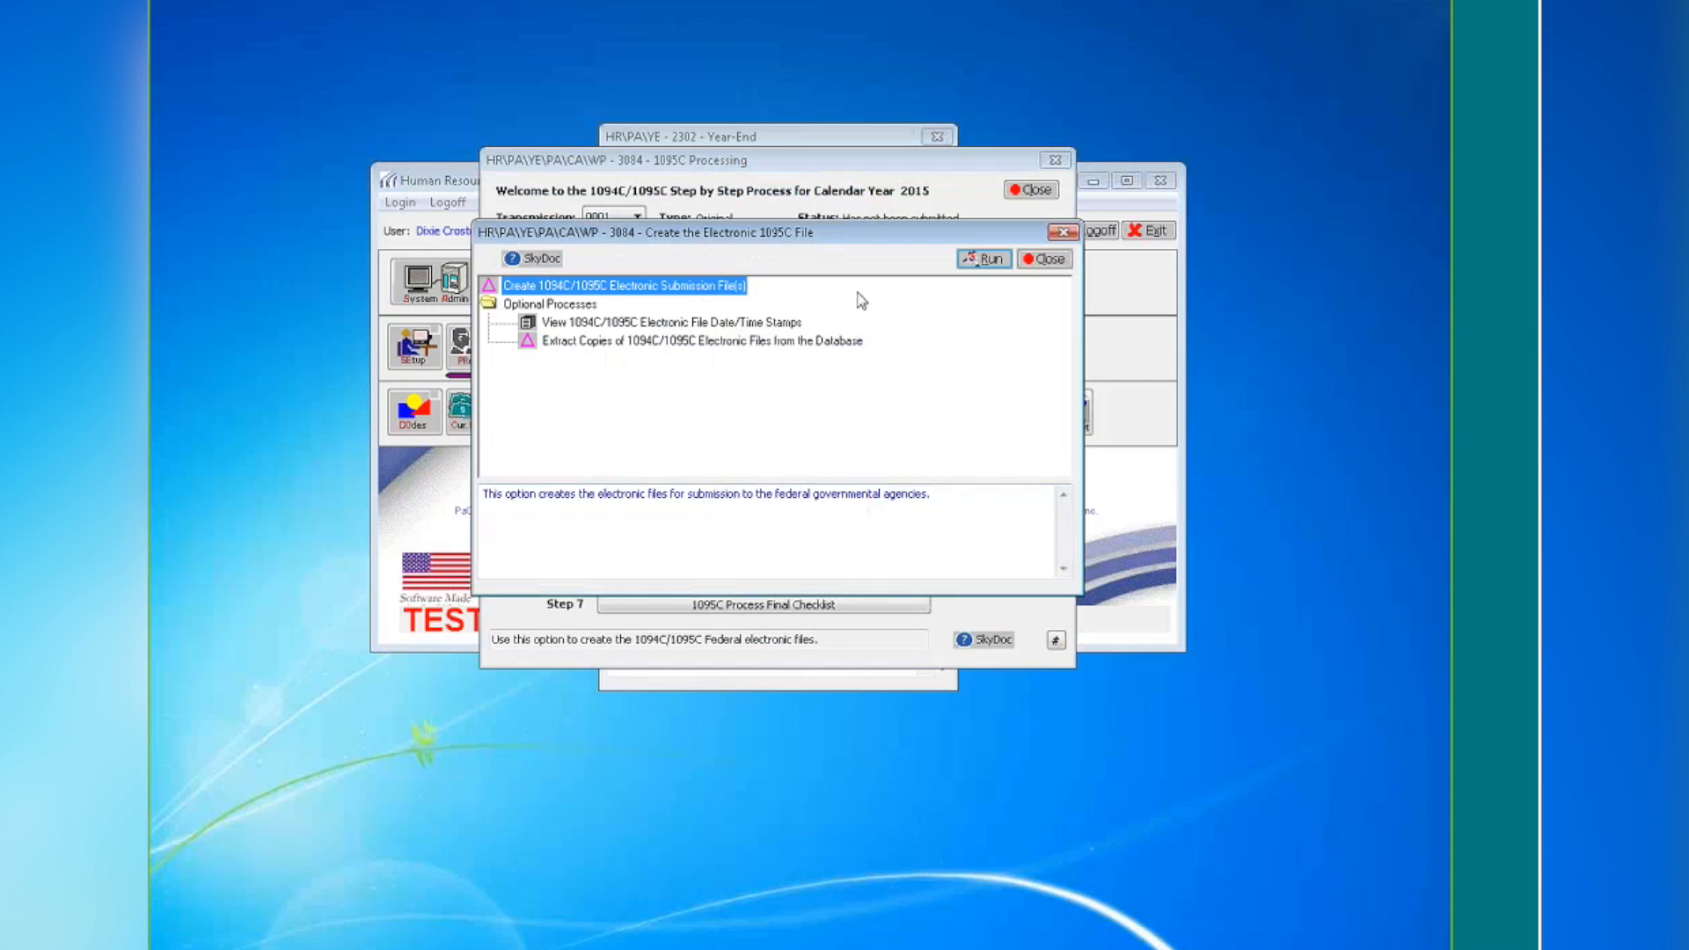
pyautogui.click(980, 262)
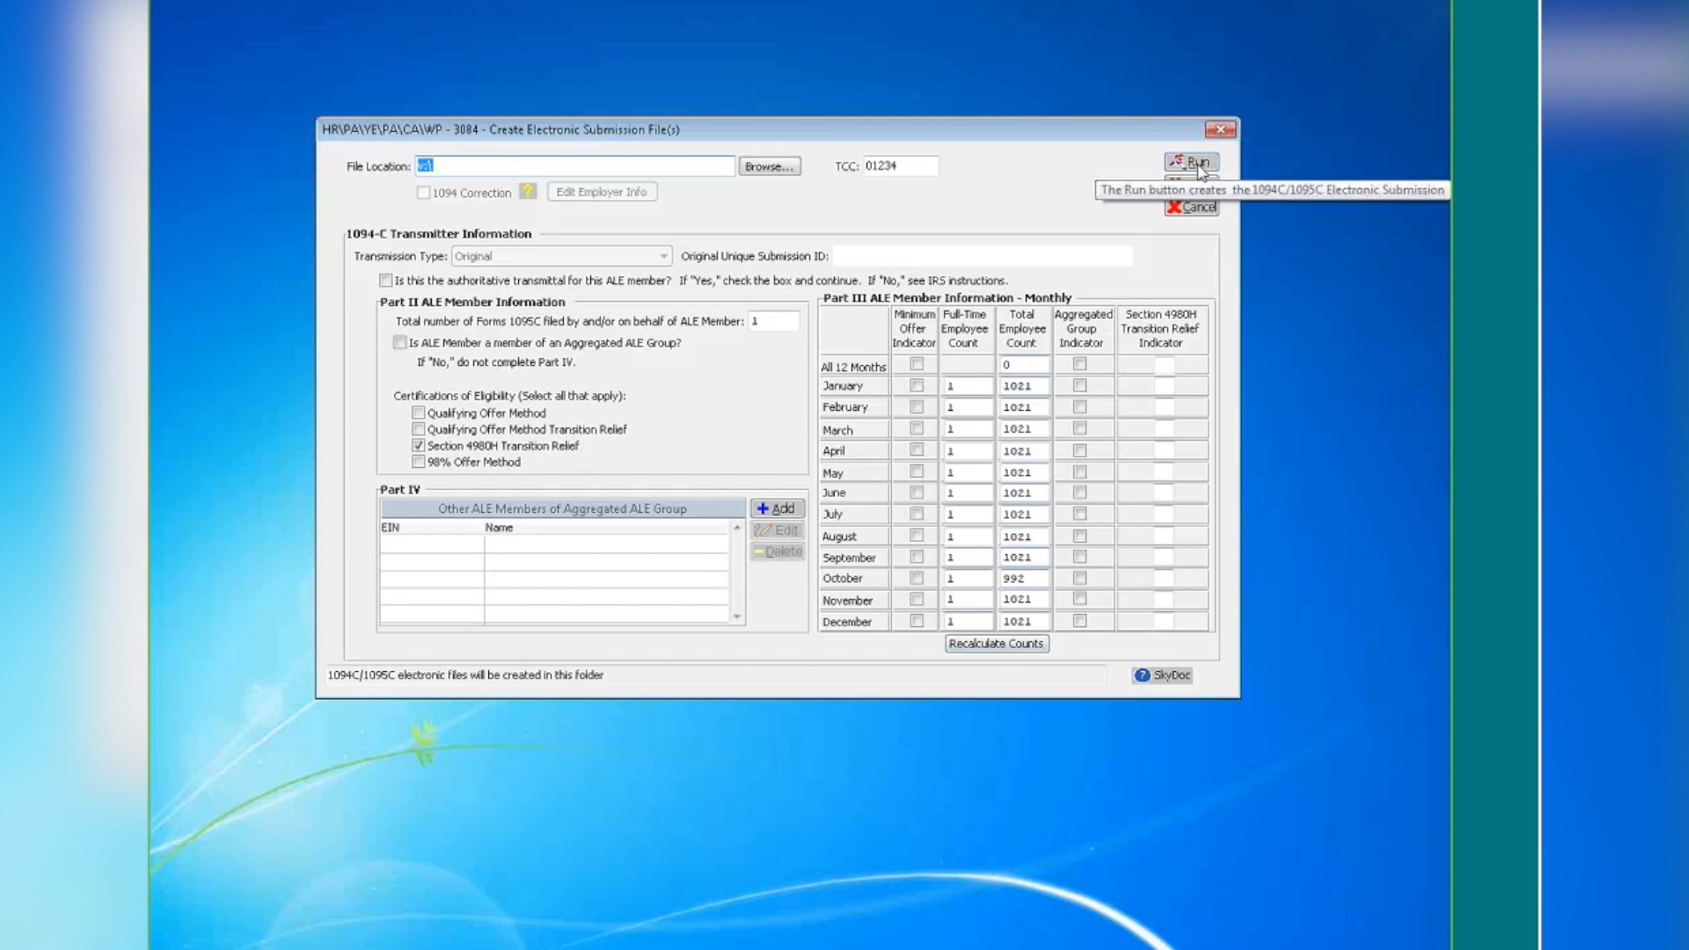
pyautogui.click(1190, 207)
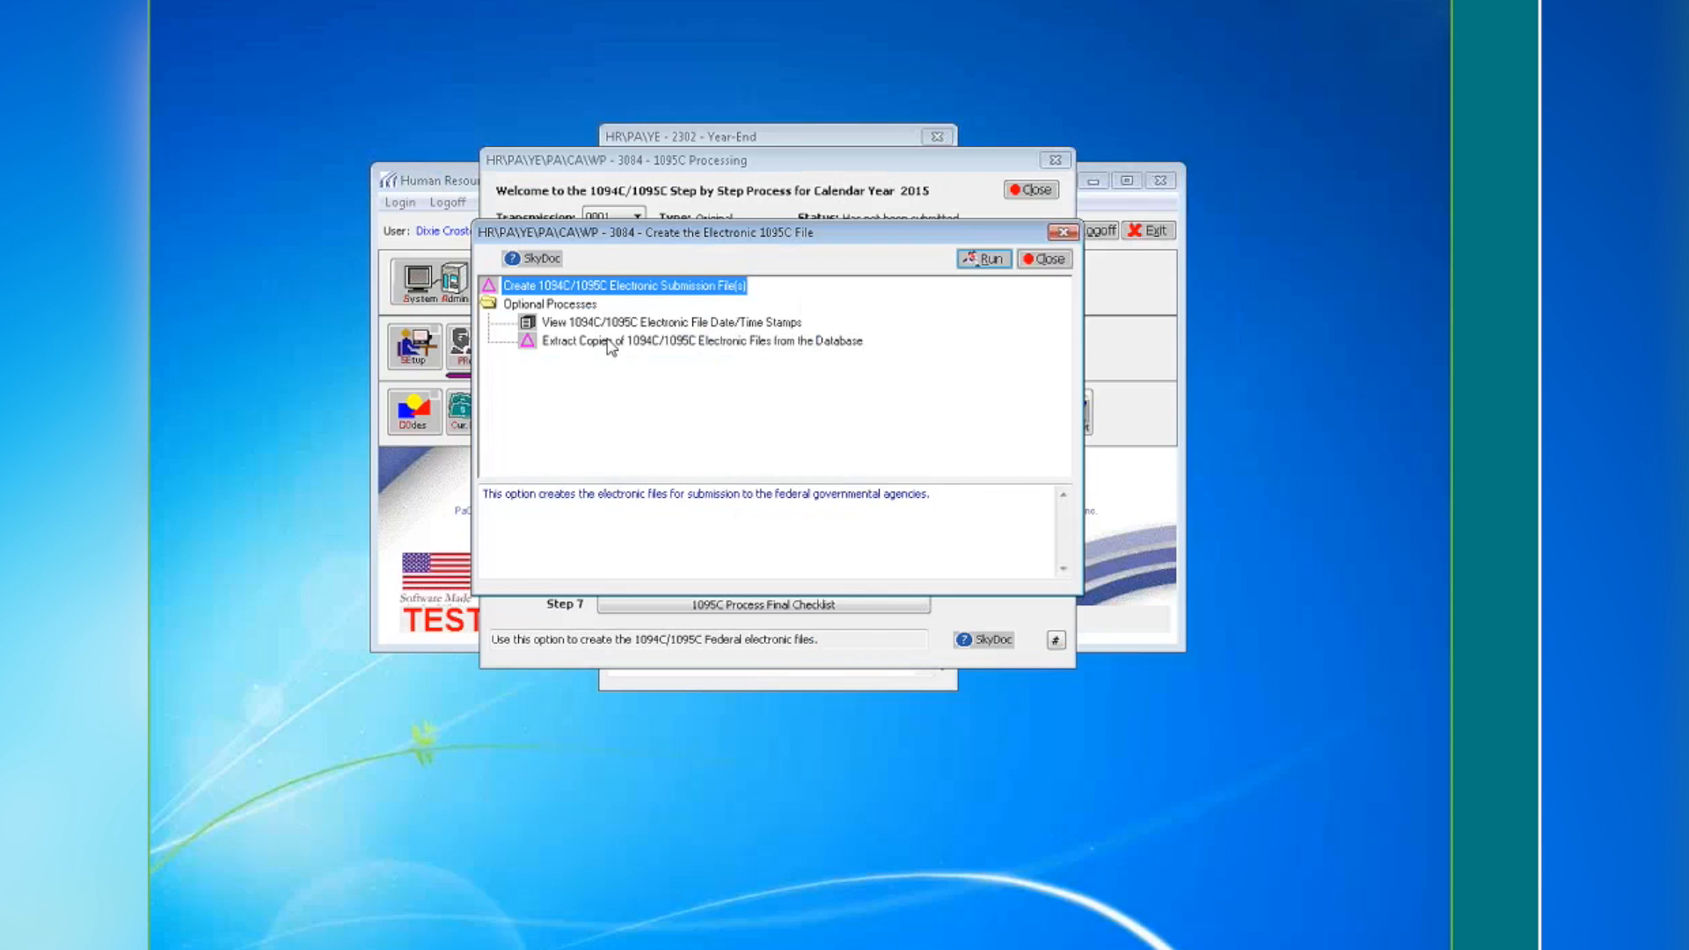
# View the list for extracting copies of the 2015 1095C electronic files from the database, and return to the processing steps
pyautogui.hotkey('alt', 'Tab')
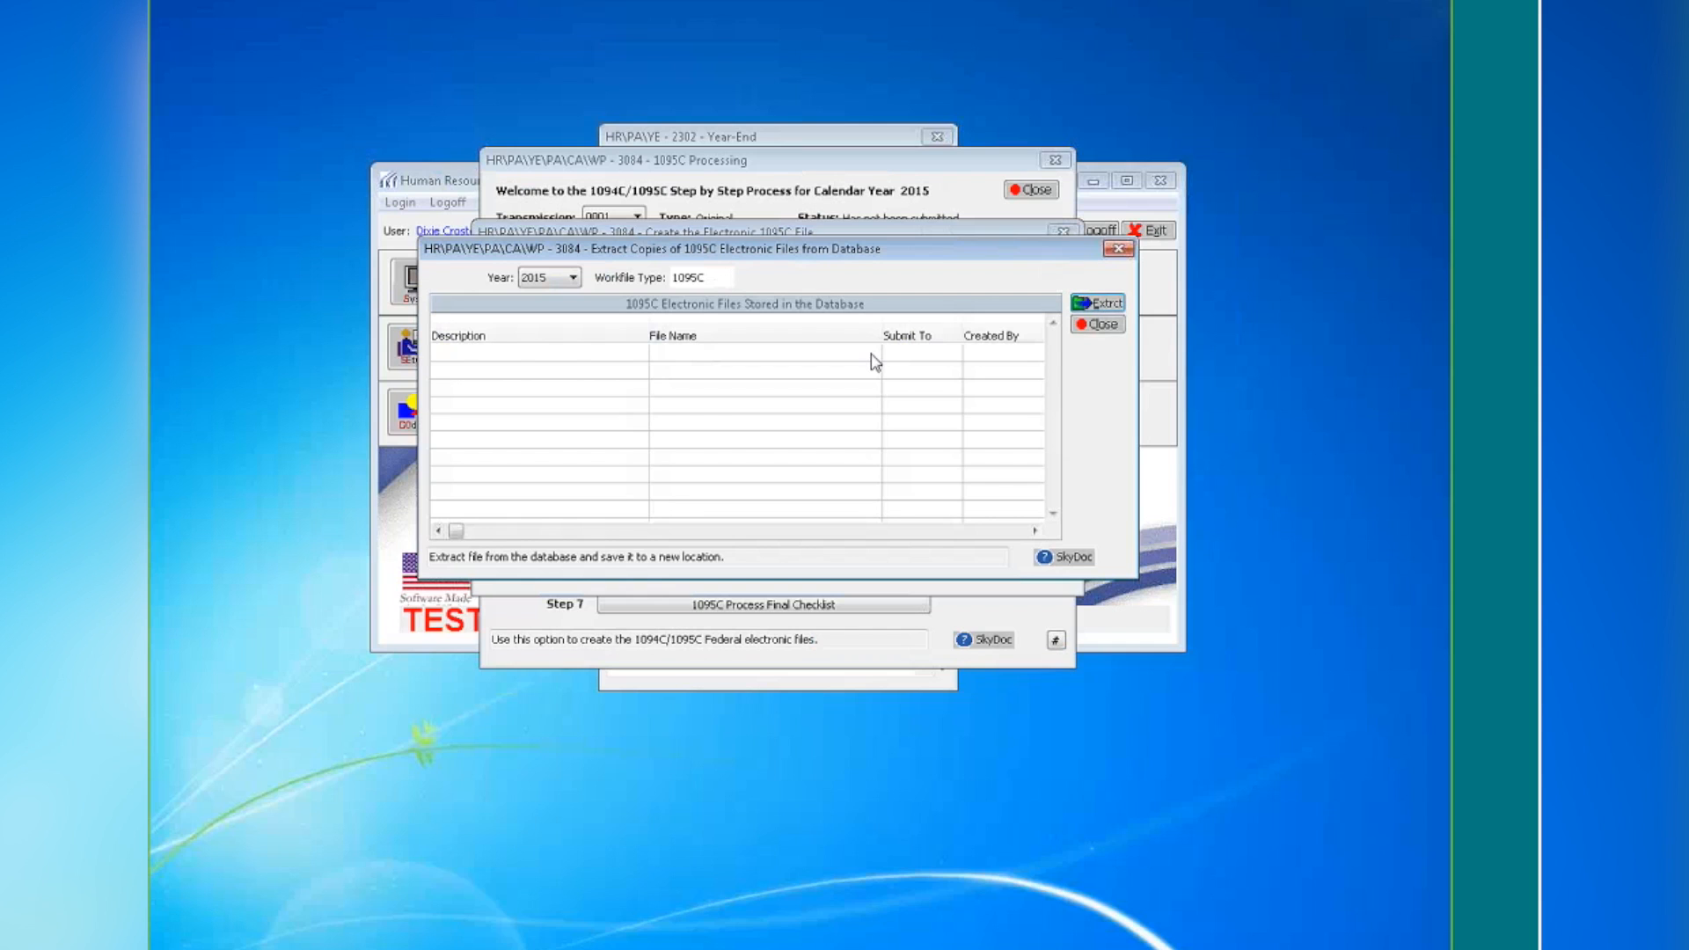
pyautogui.click(1097, 324)
pyautogui.click(1044, 259)
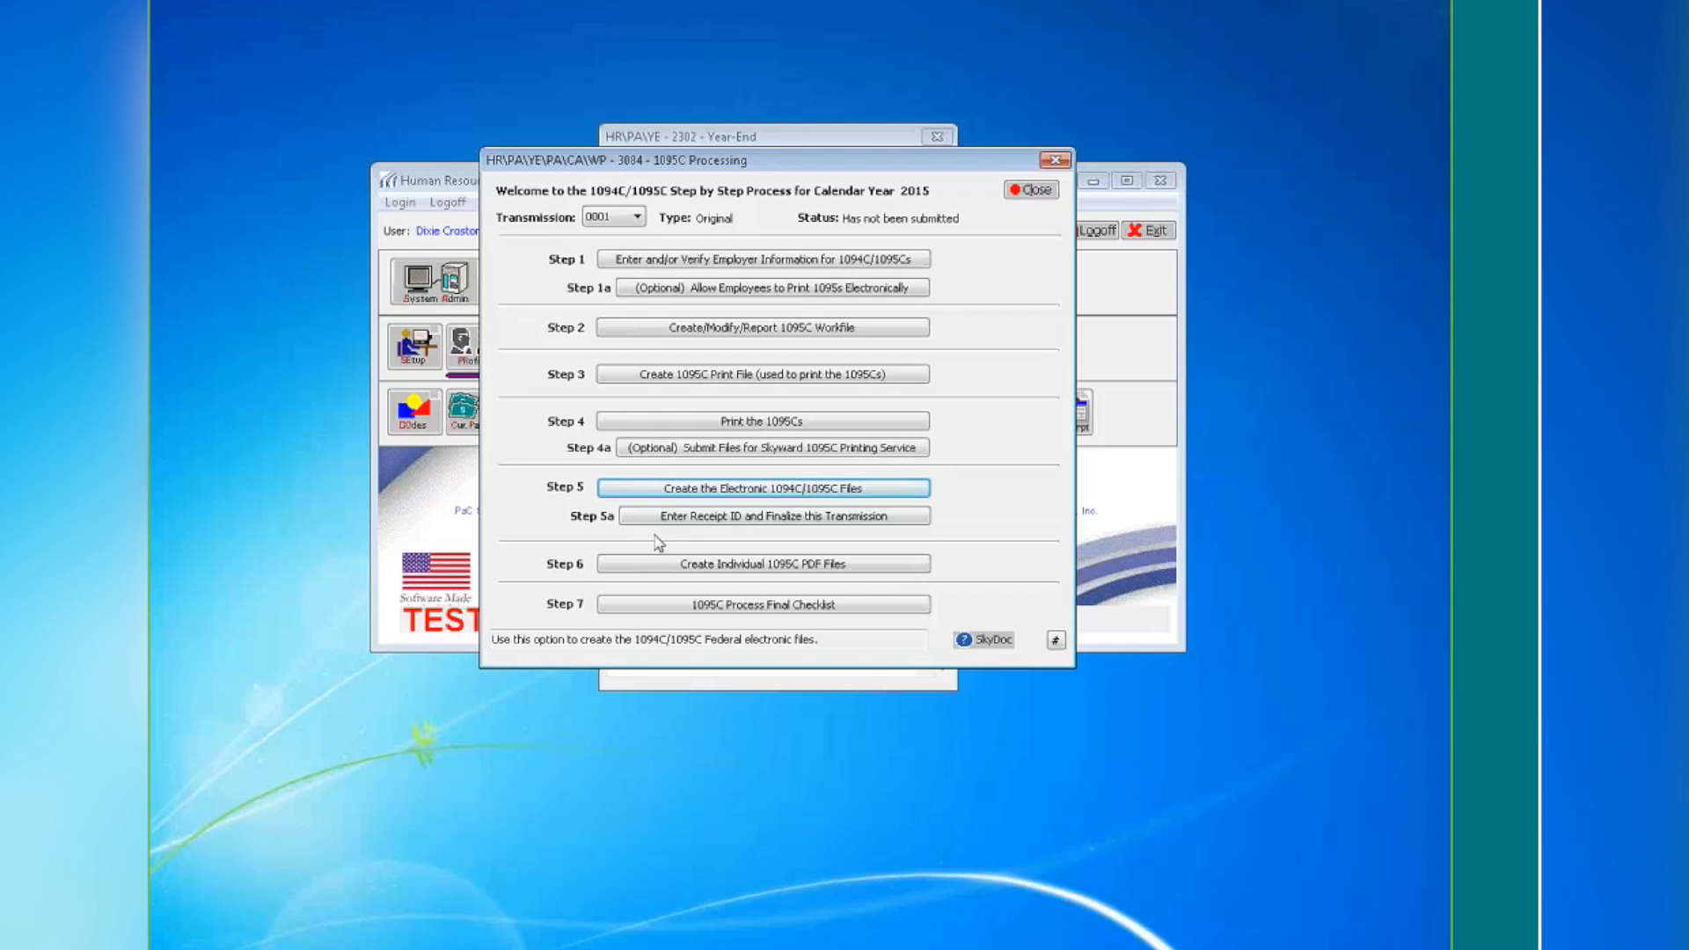
# Review the Receipt ID and status entry for finalizing transmission 0001, and cancel it
pyautogui.click(686, 521)
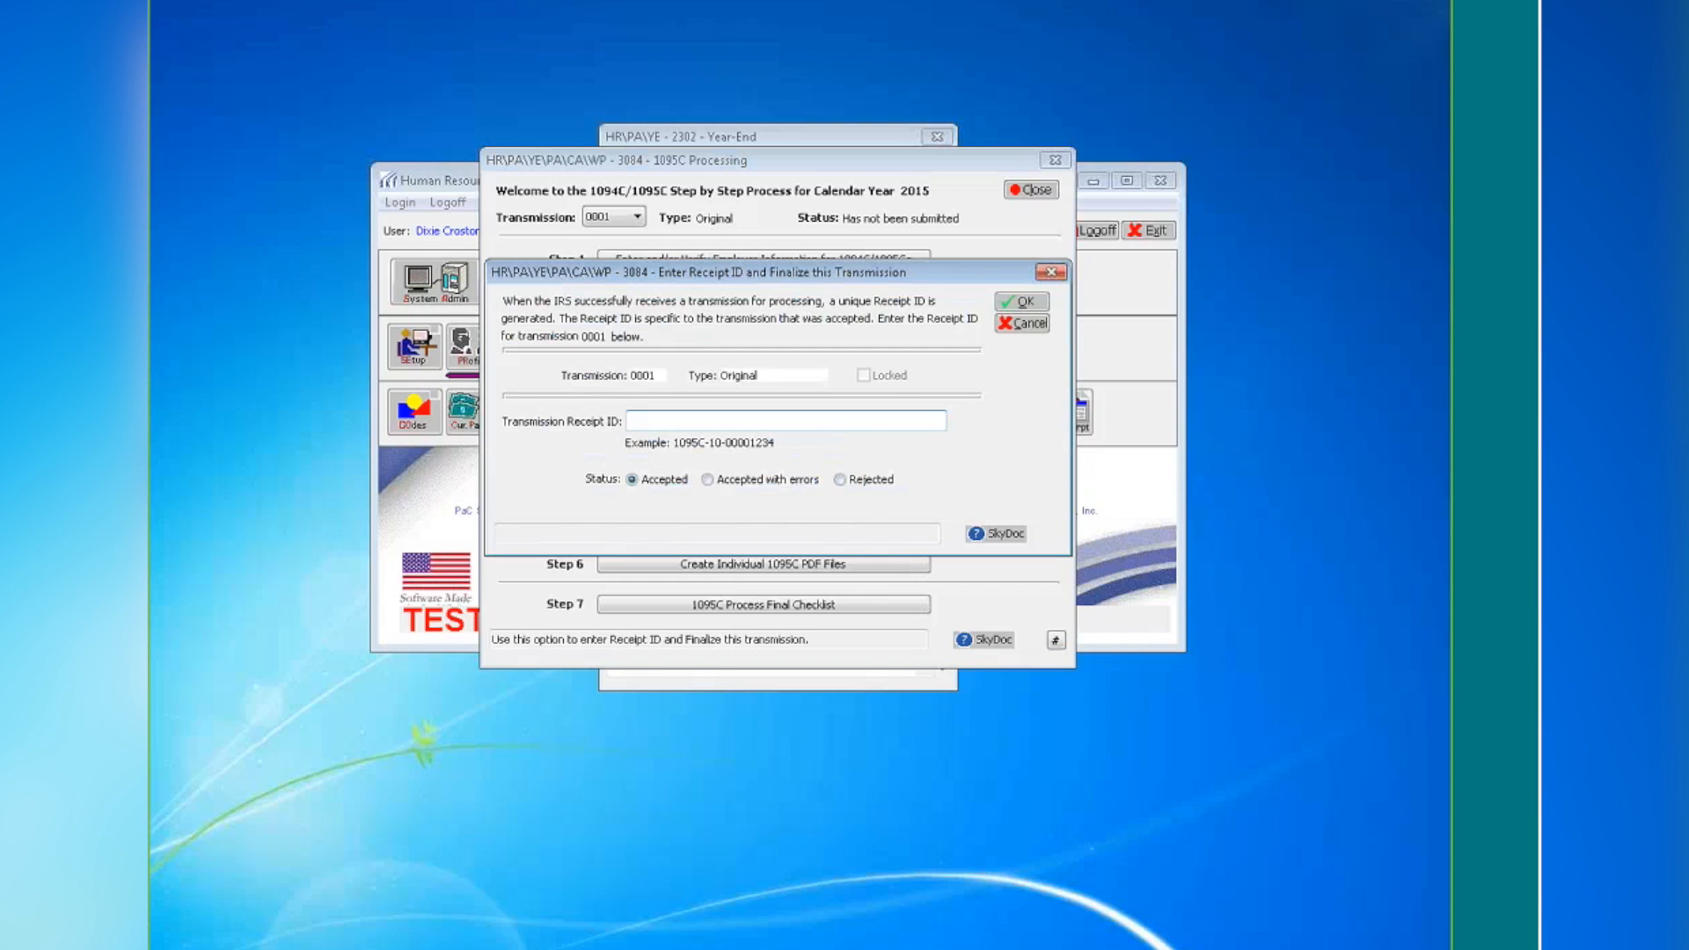
pyautogui.click(1022, 324)
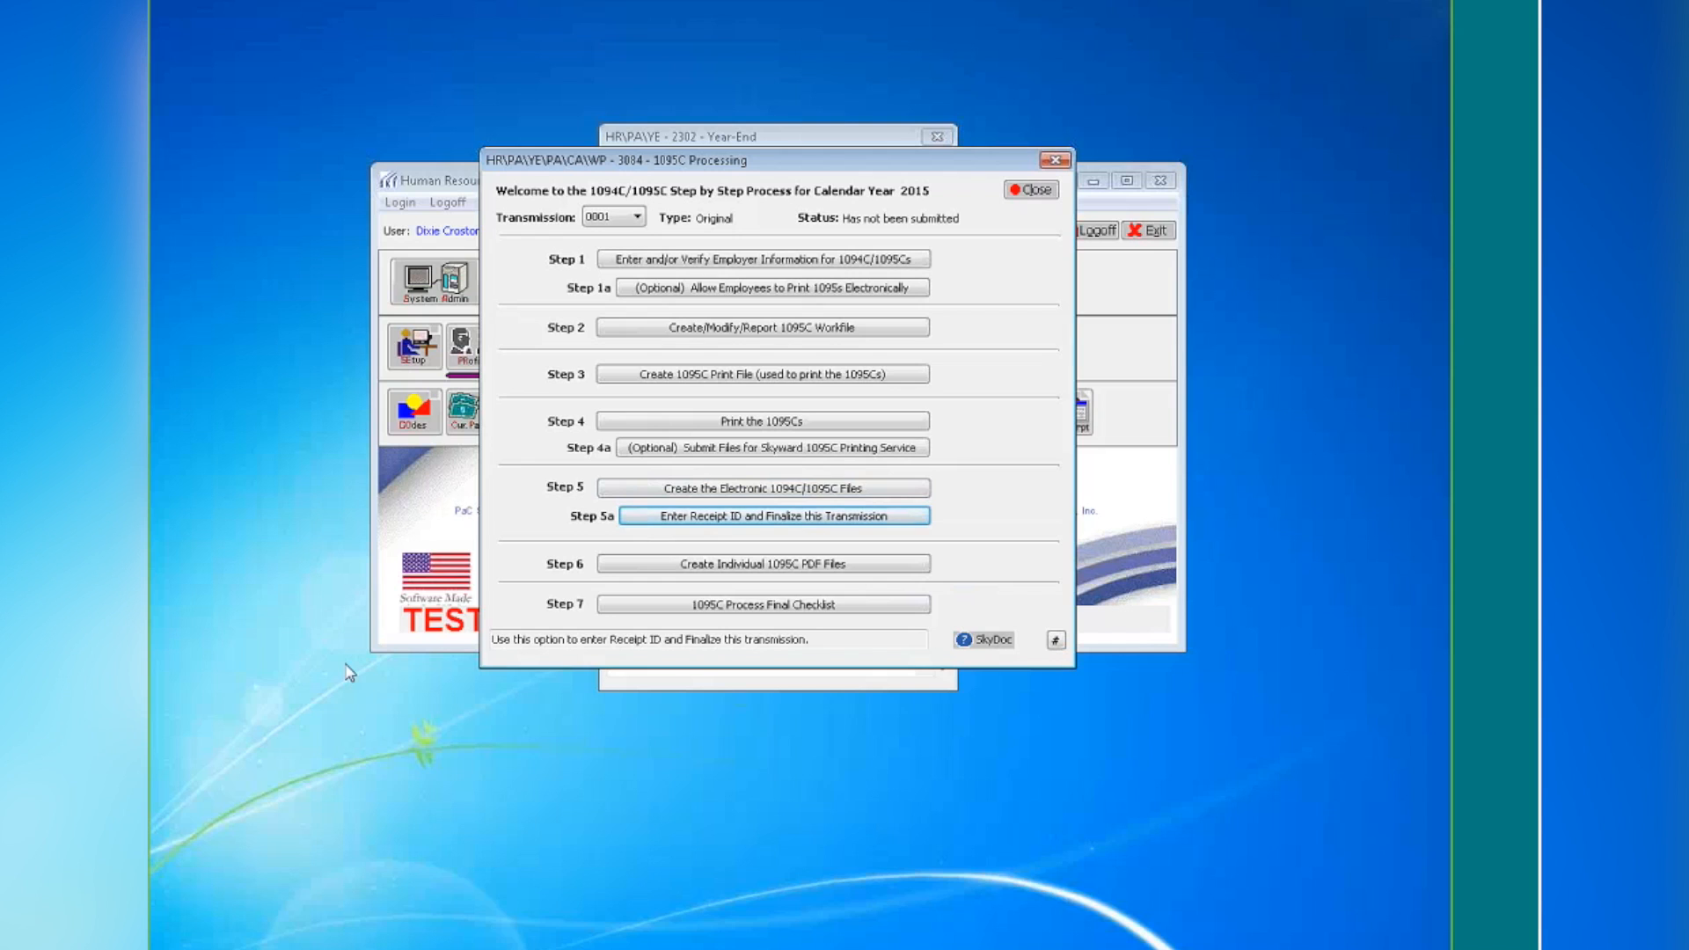
pyautogui.click(357, 610)
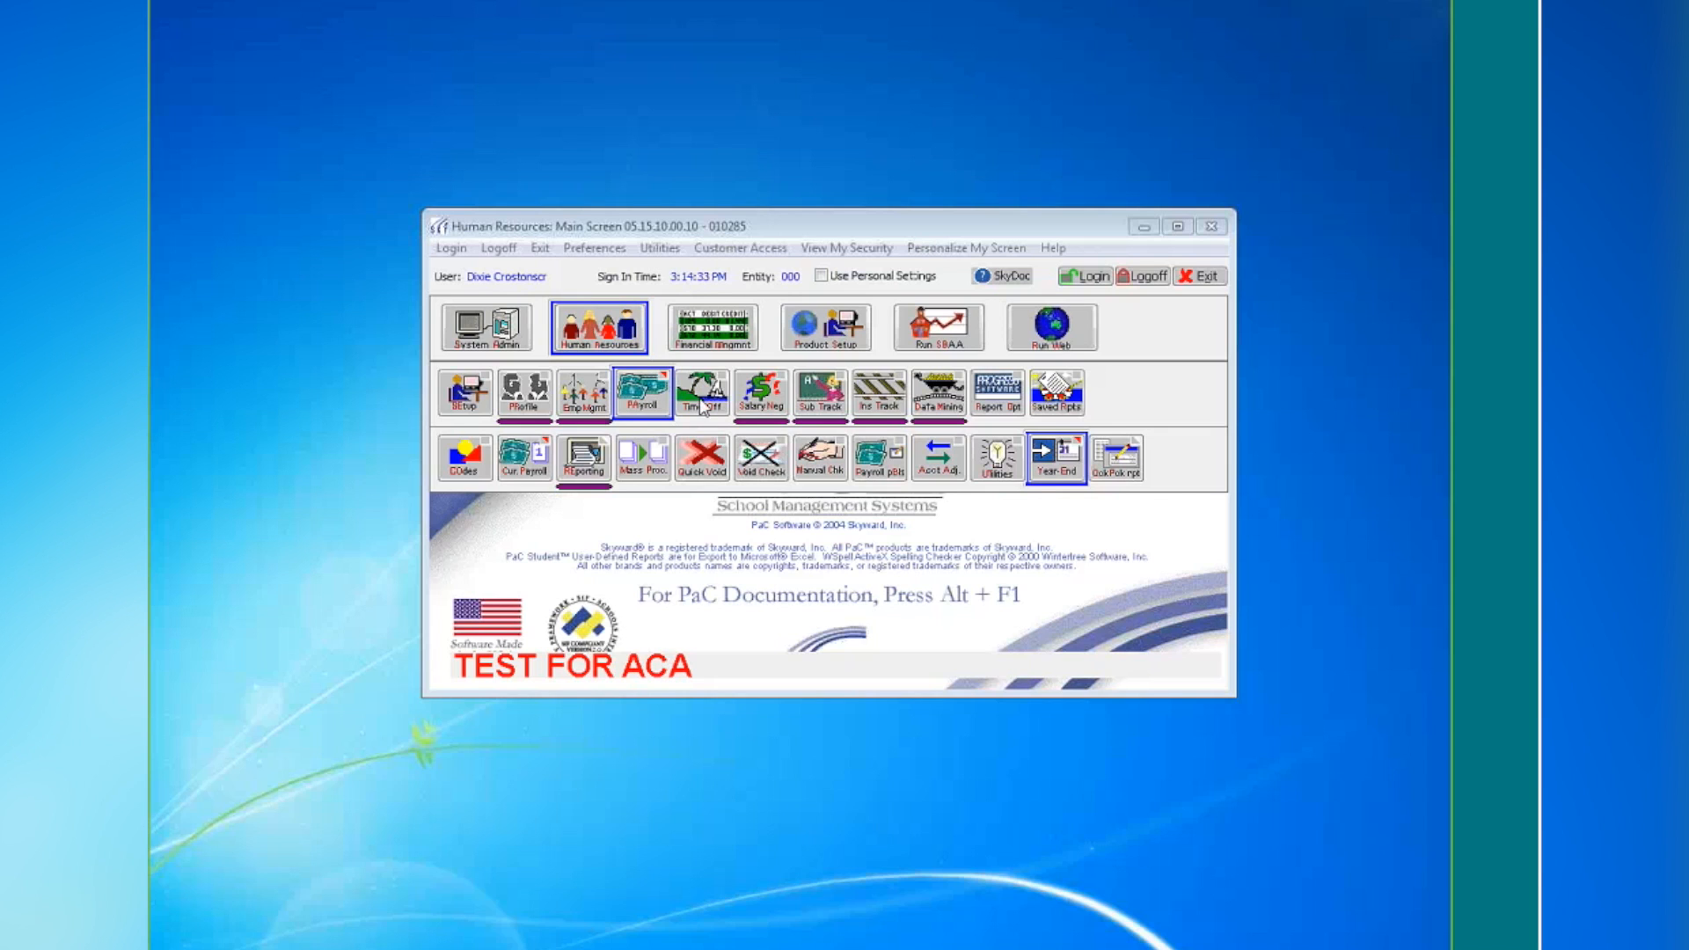
# Run the Create Individual 1095C PDF Files process from 1094C/1095C year-end processing for transmission 0001
pyautogui.click(1066, 465)
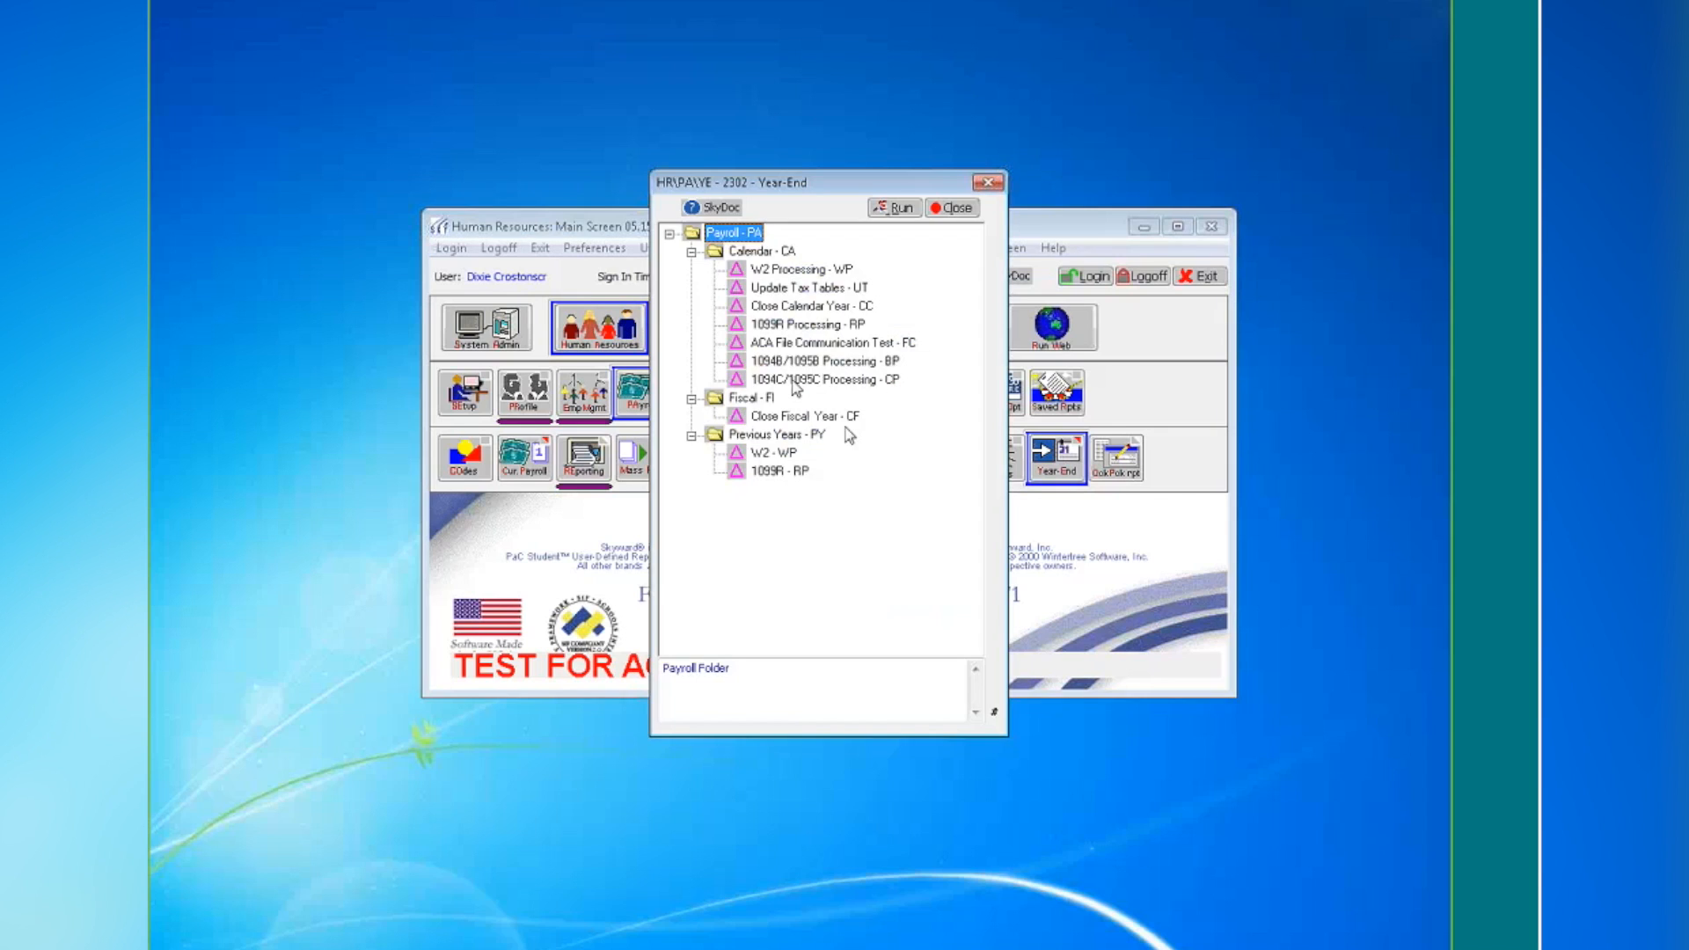
pyautogui.click(793, 380)
pyautogui.click(894, 208)
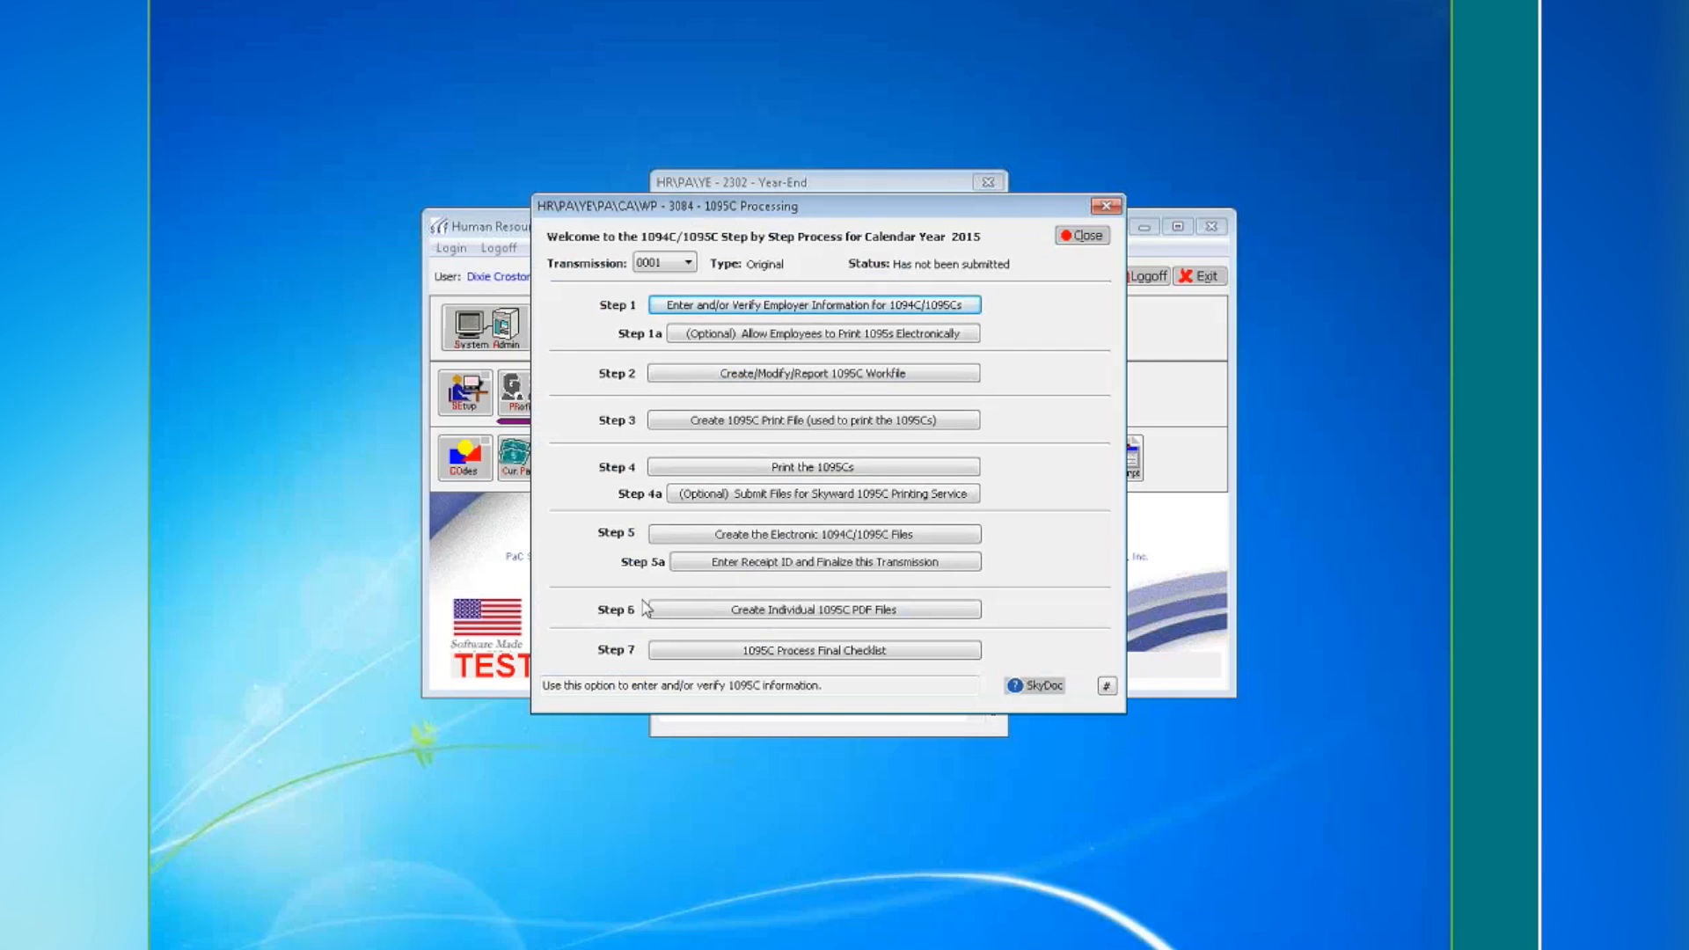
pyautogui.click(695, 613)
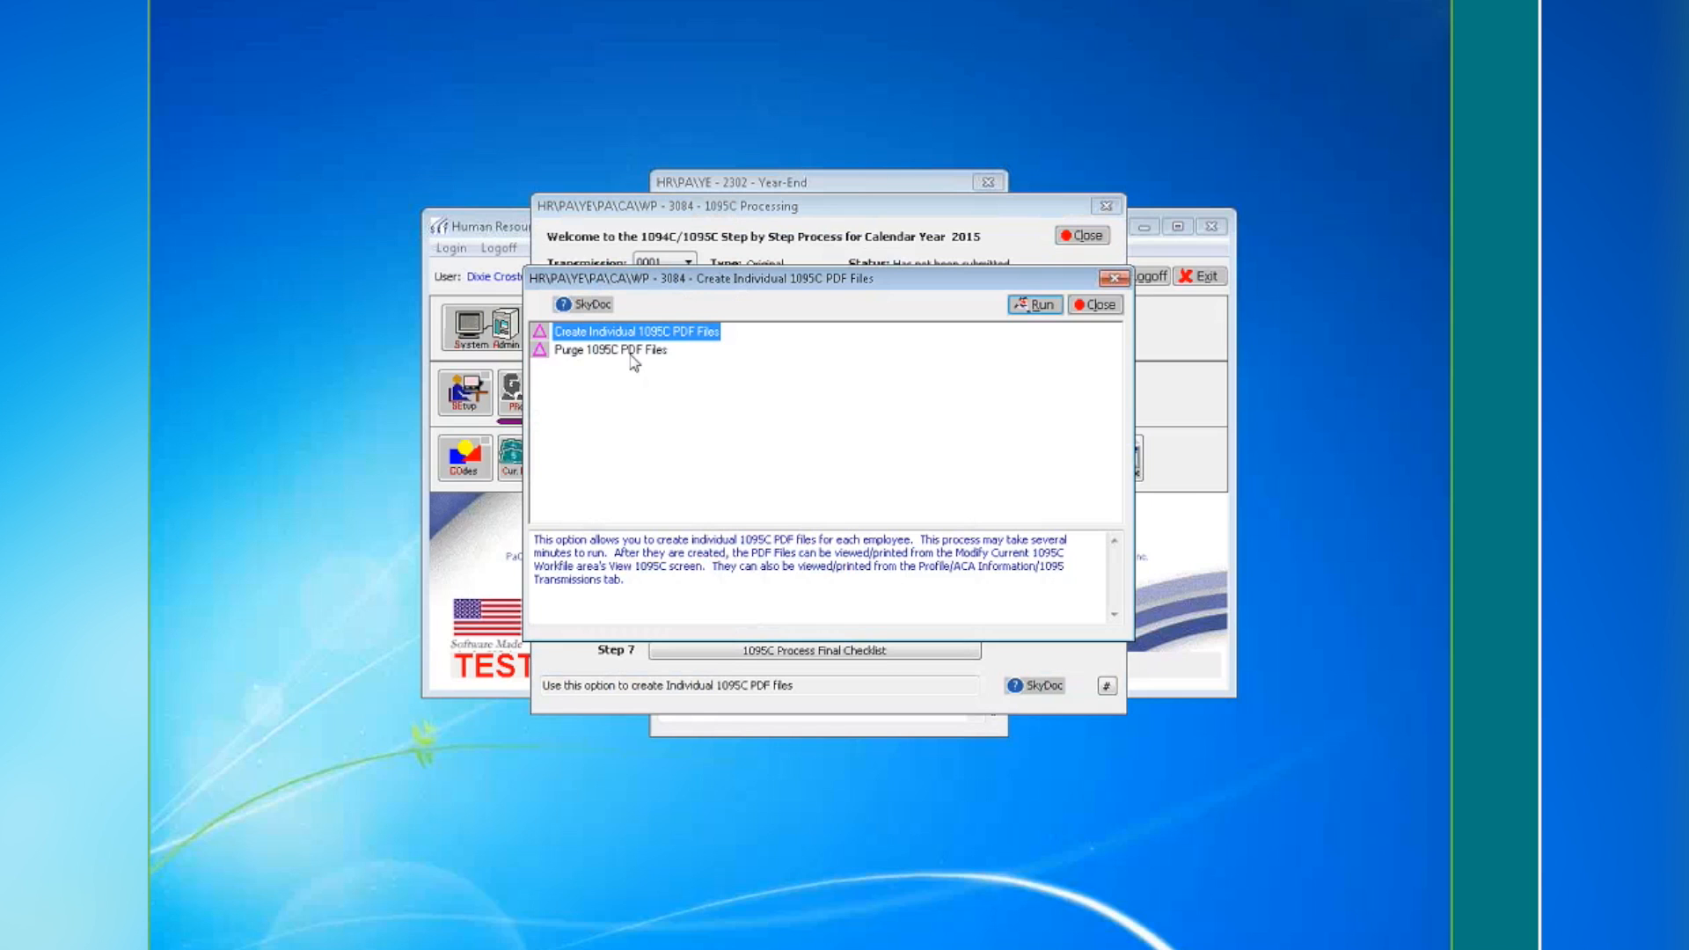
pyautogui.click(1013, 305)
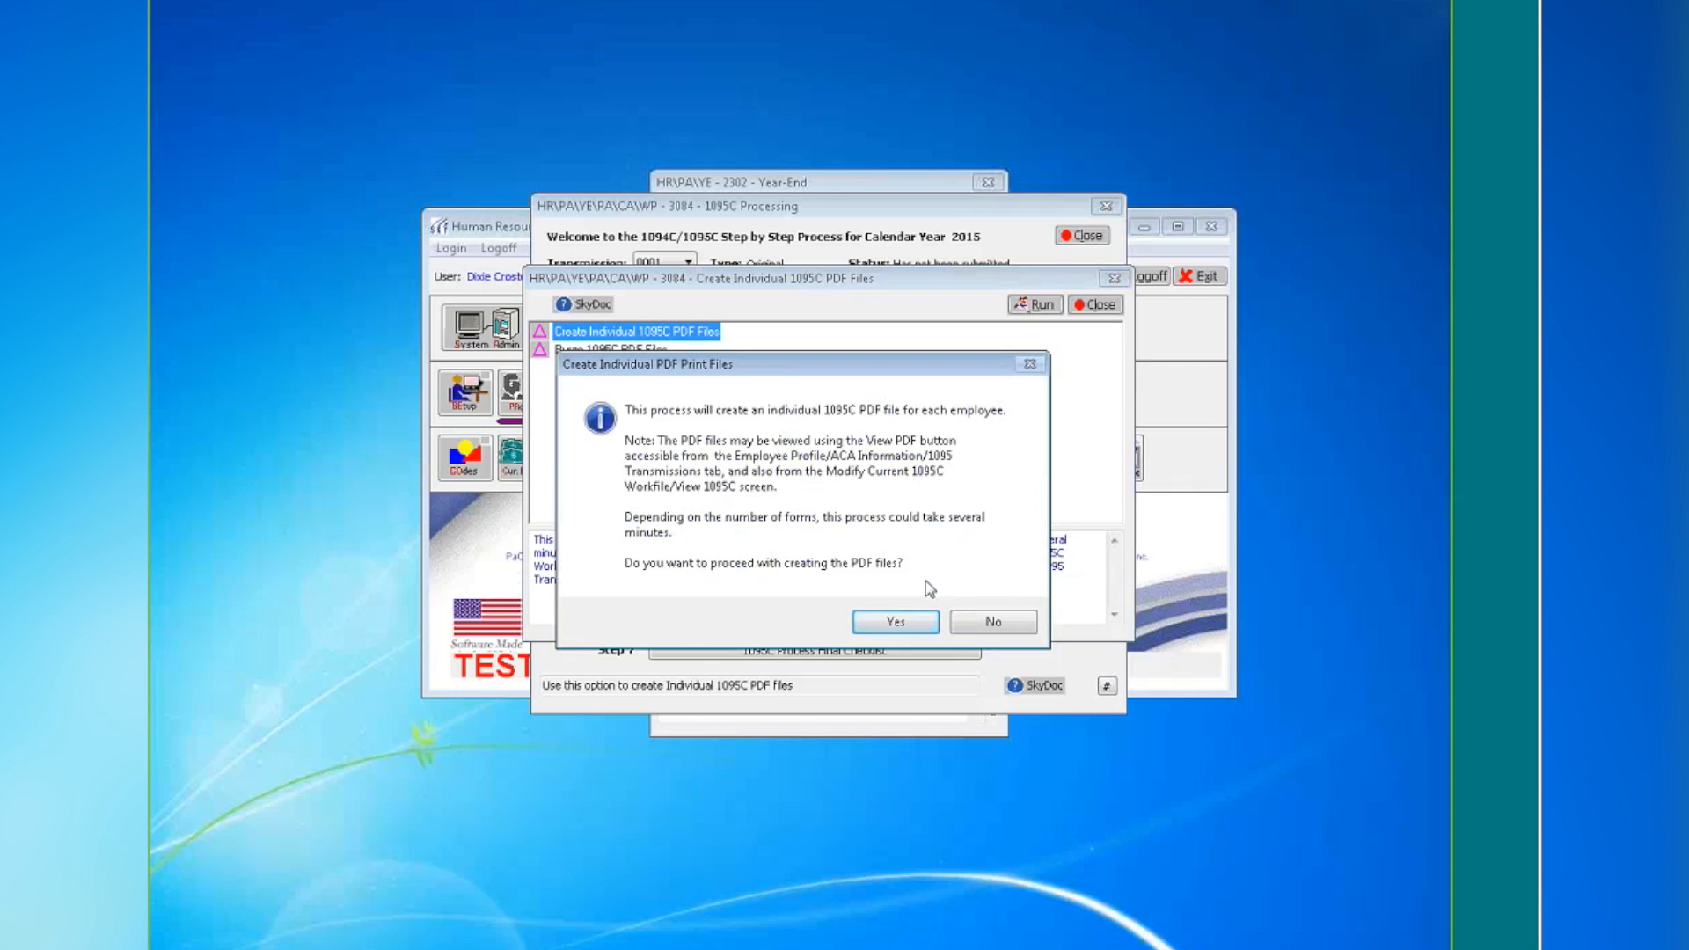
pyautogui.click(864, 621)
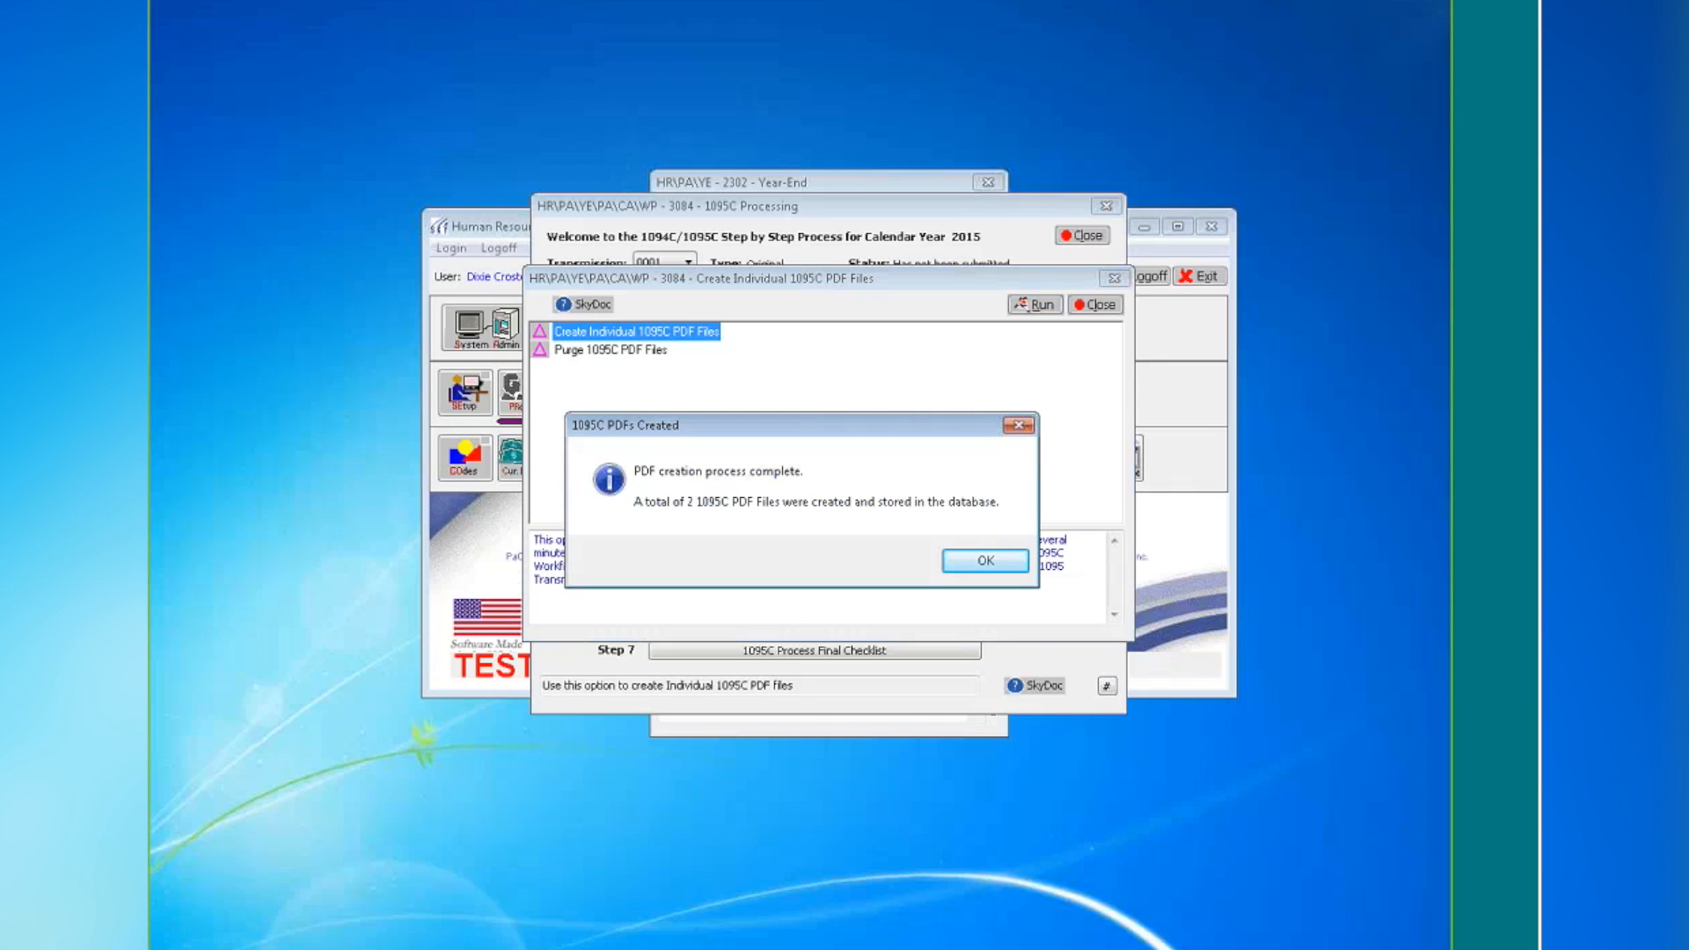
pyautogui.click(981, 560)
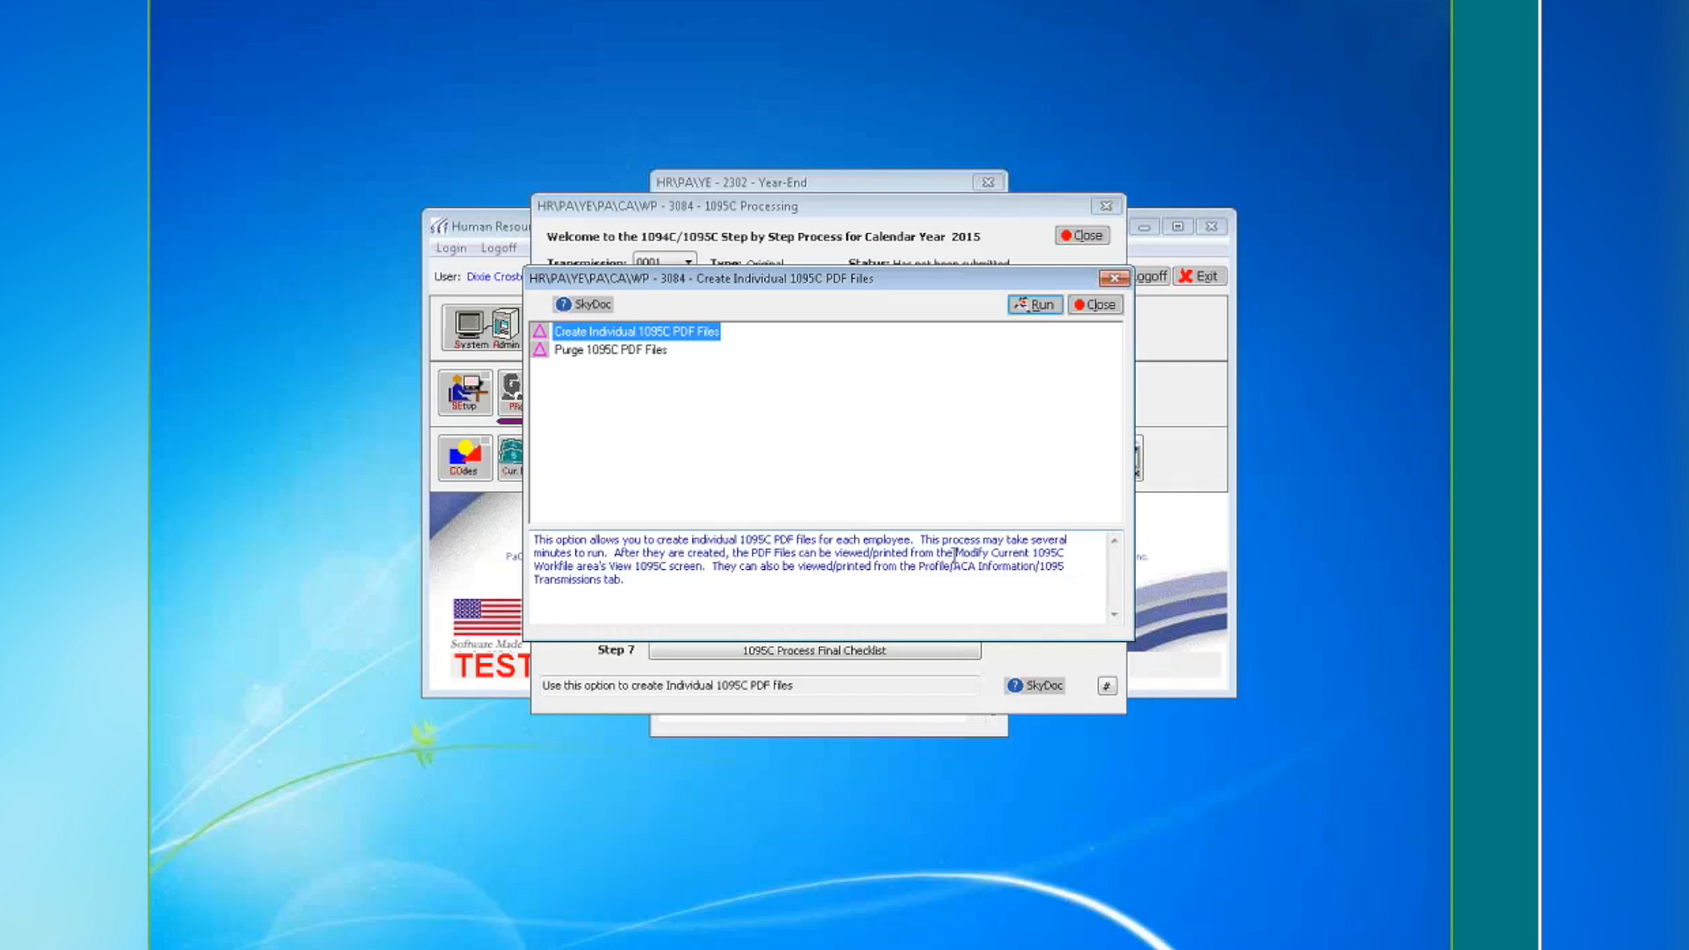
pyautogui.click(1090, 305)
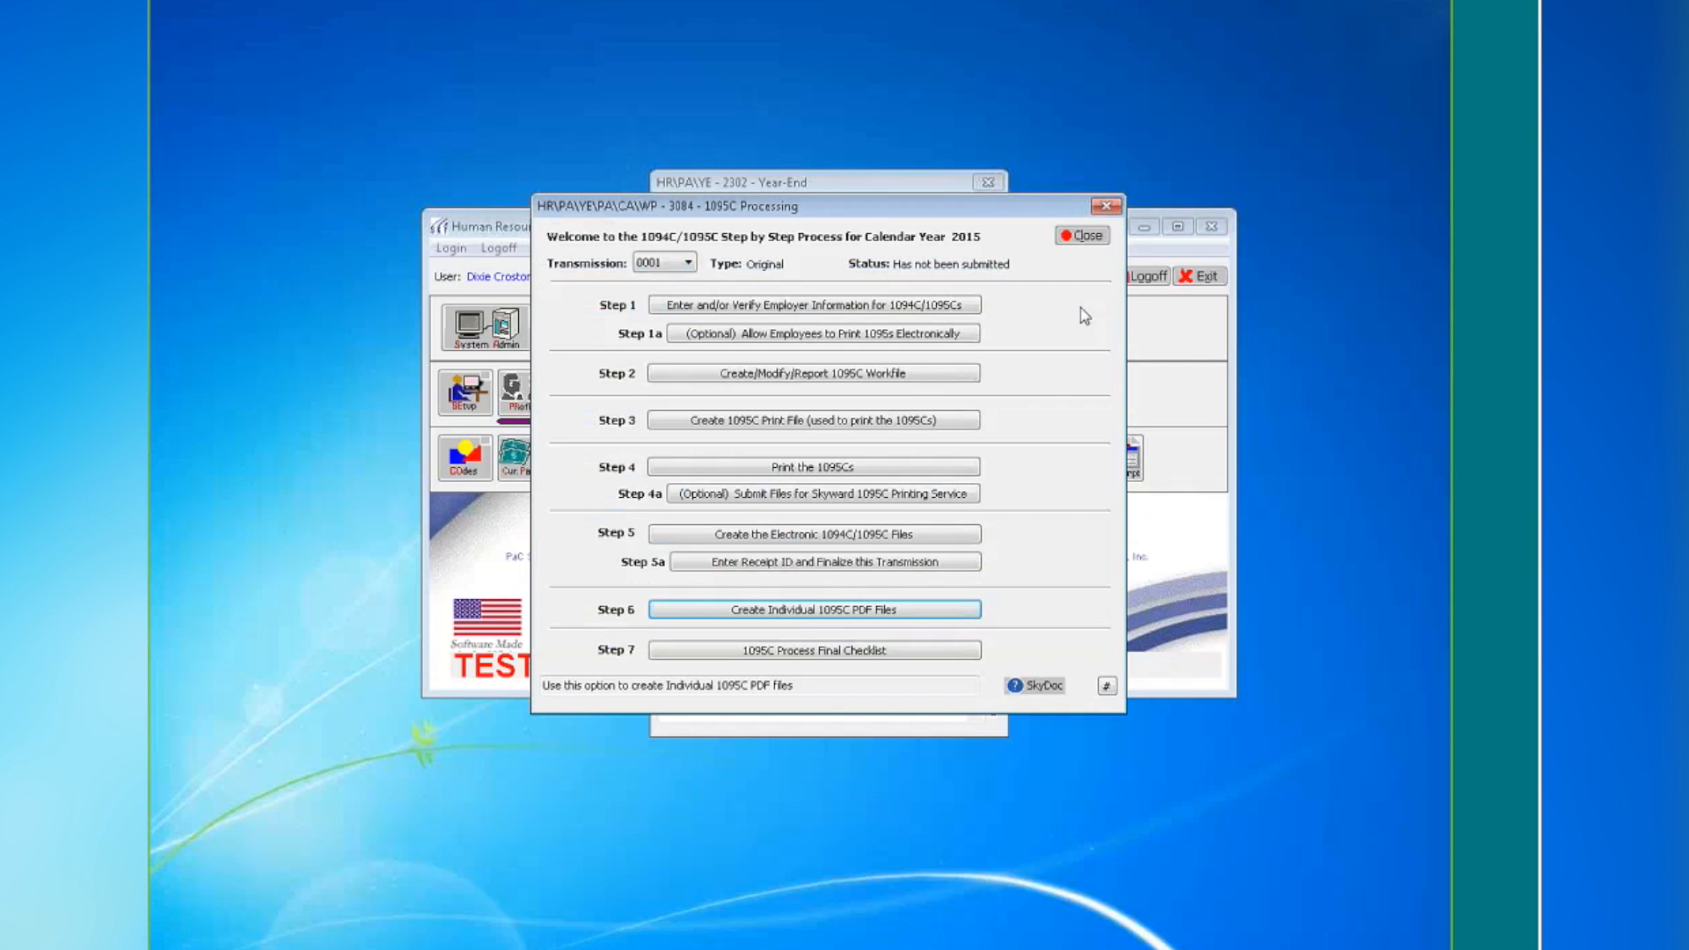
# Switch to the employee's 1095 Transmissions in the Skyward web profile, request the 2015 1095C PDF, and cancel the authorization
pyautogui.click(286, 689)
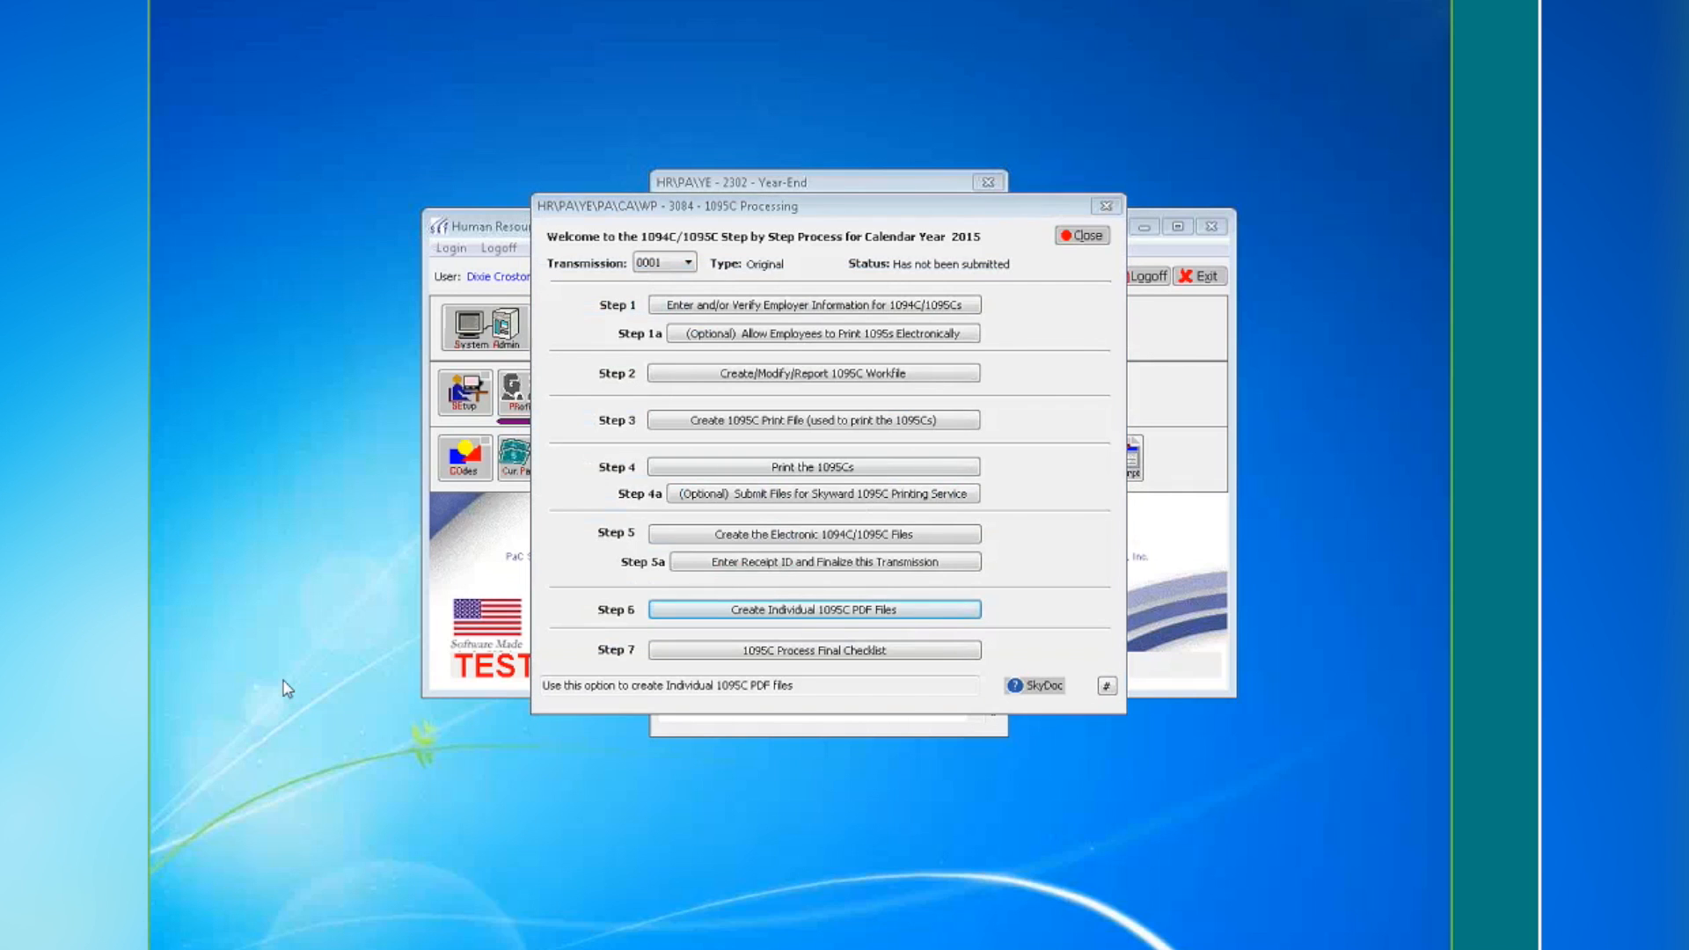
pyautogui.moveTo(9, 157); pyautogui.dragTo(817, 81)
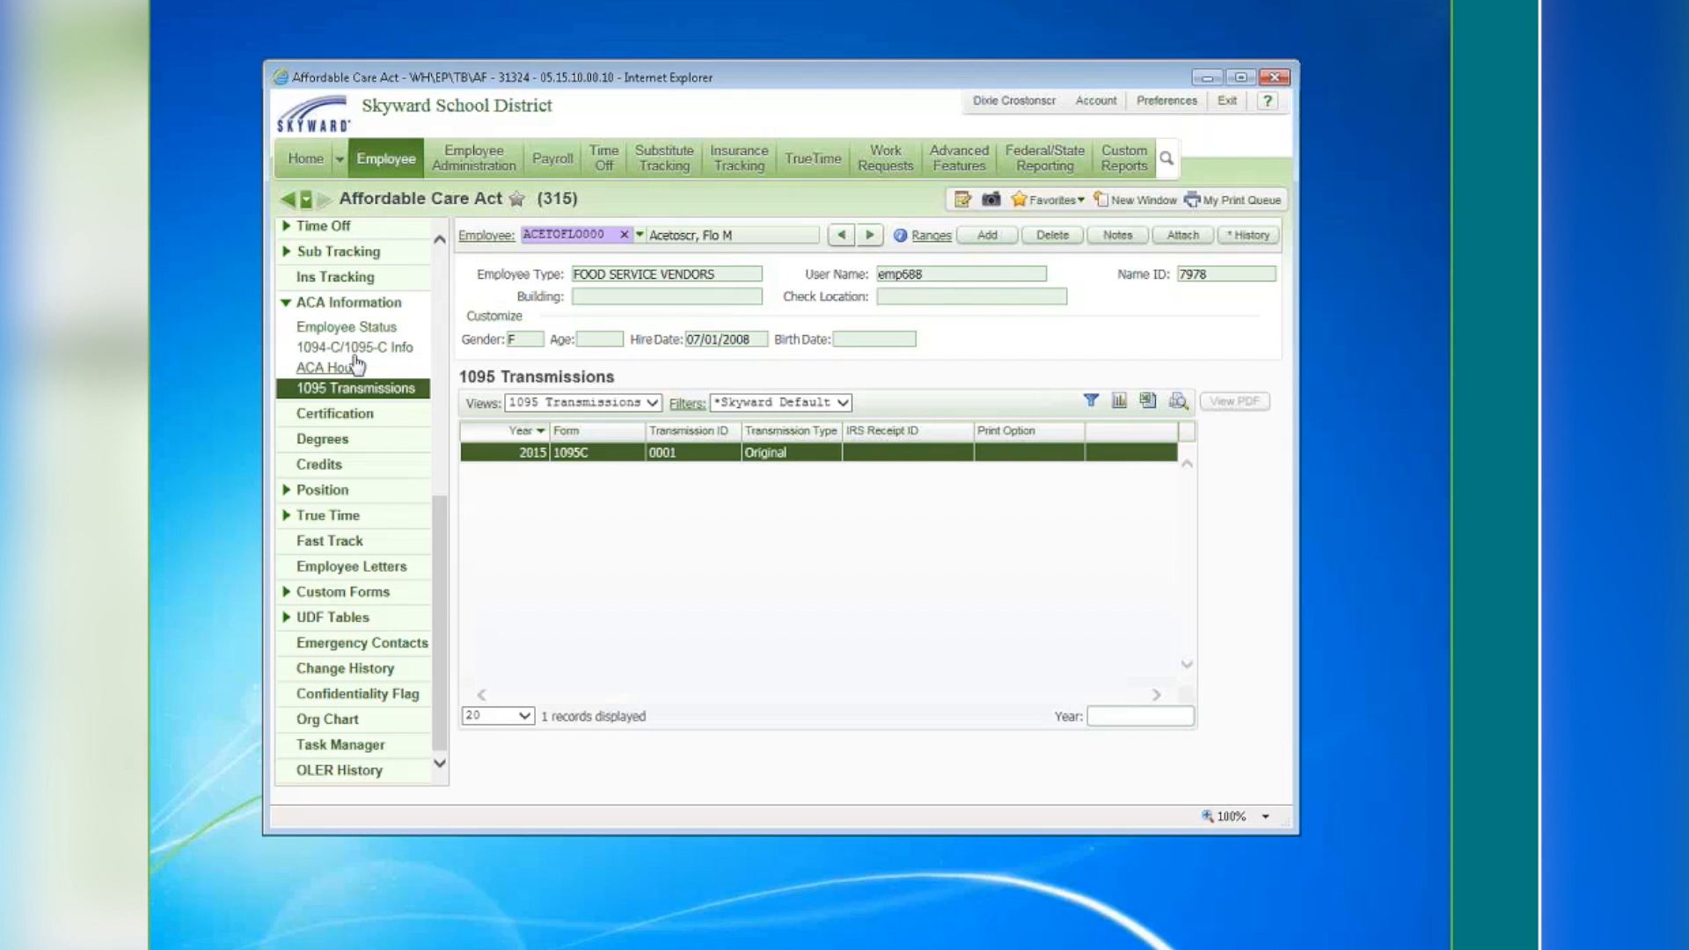
pyautogui.moveTo(385, 158)
pyautogui.click(400, 256)
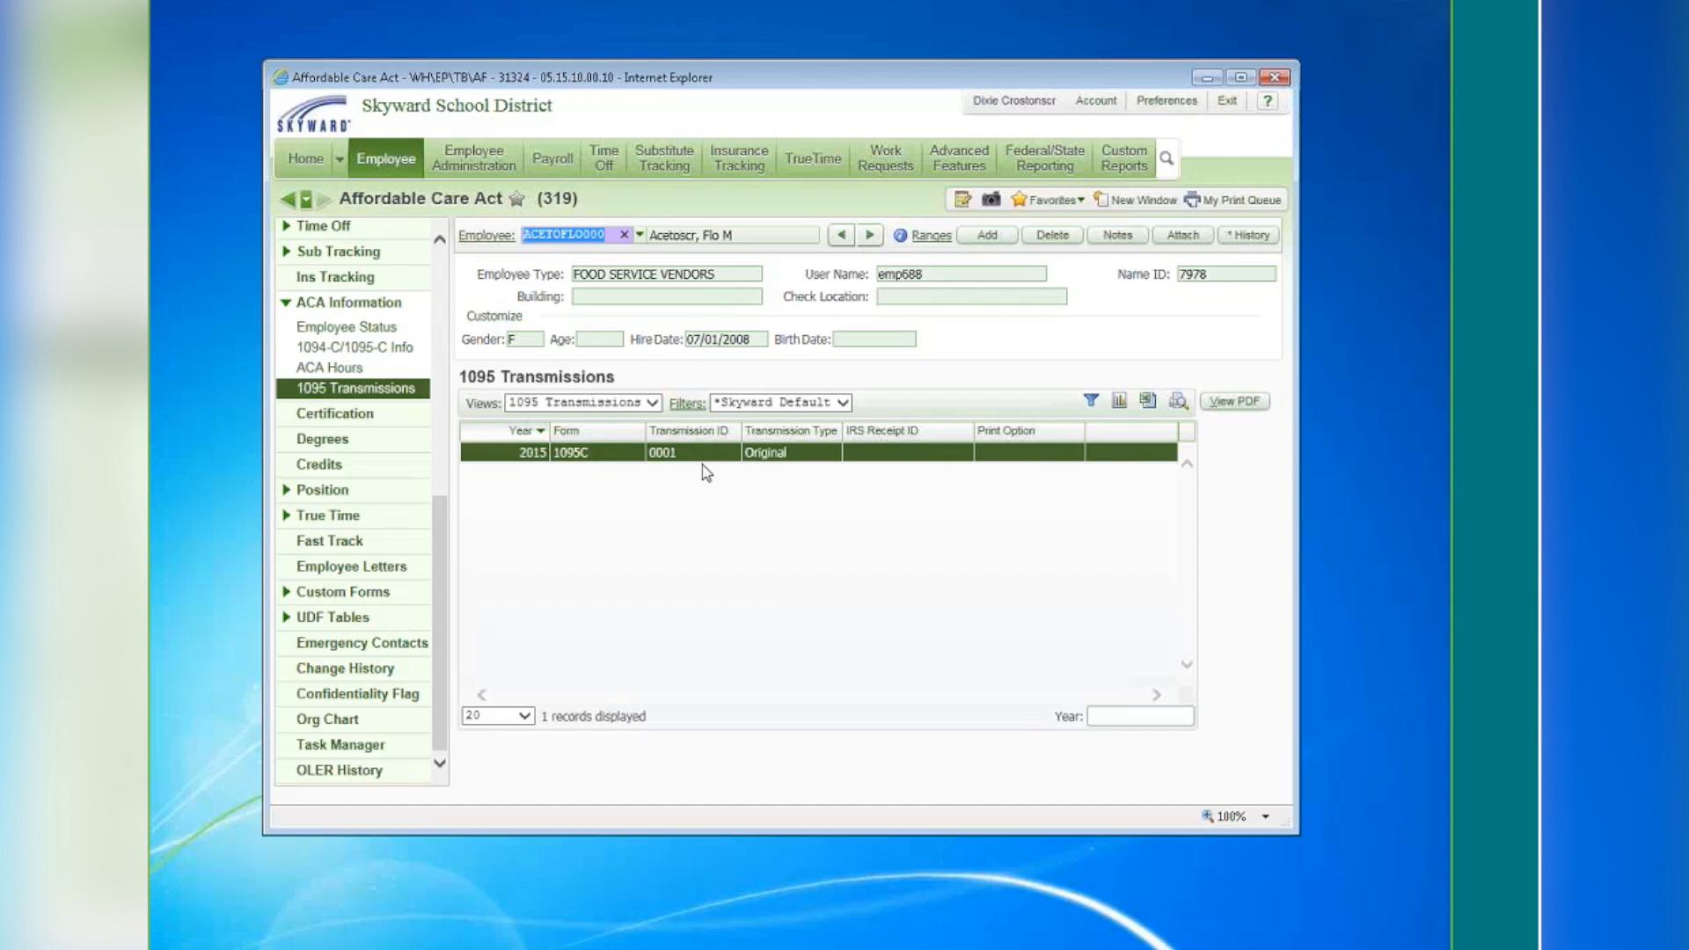
pyautogui.click(1236, 403)
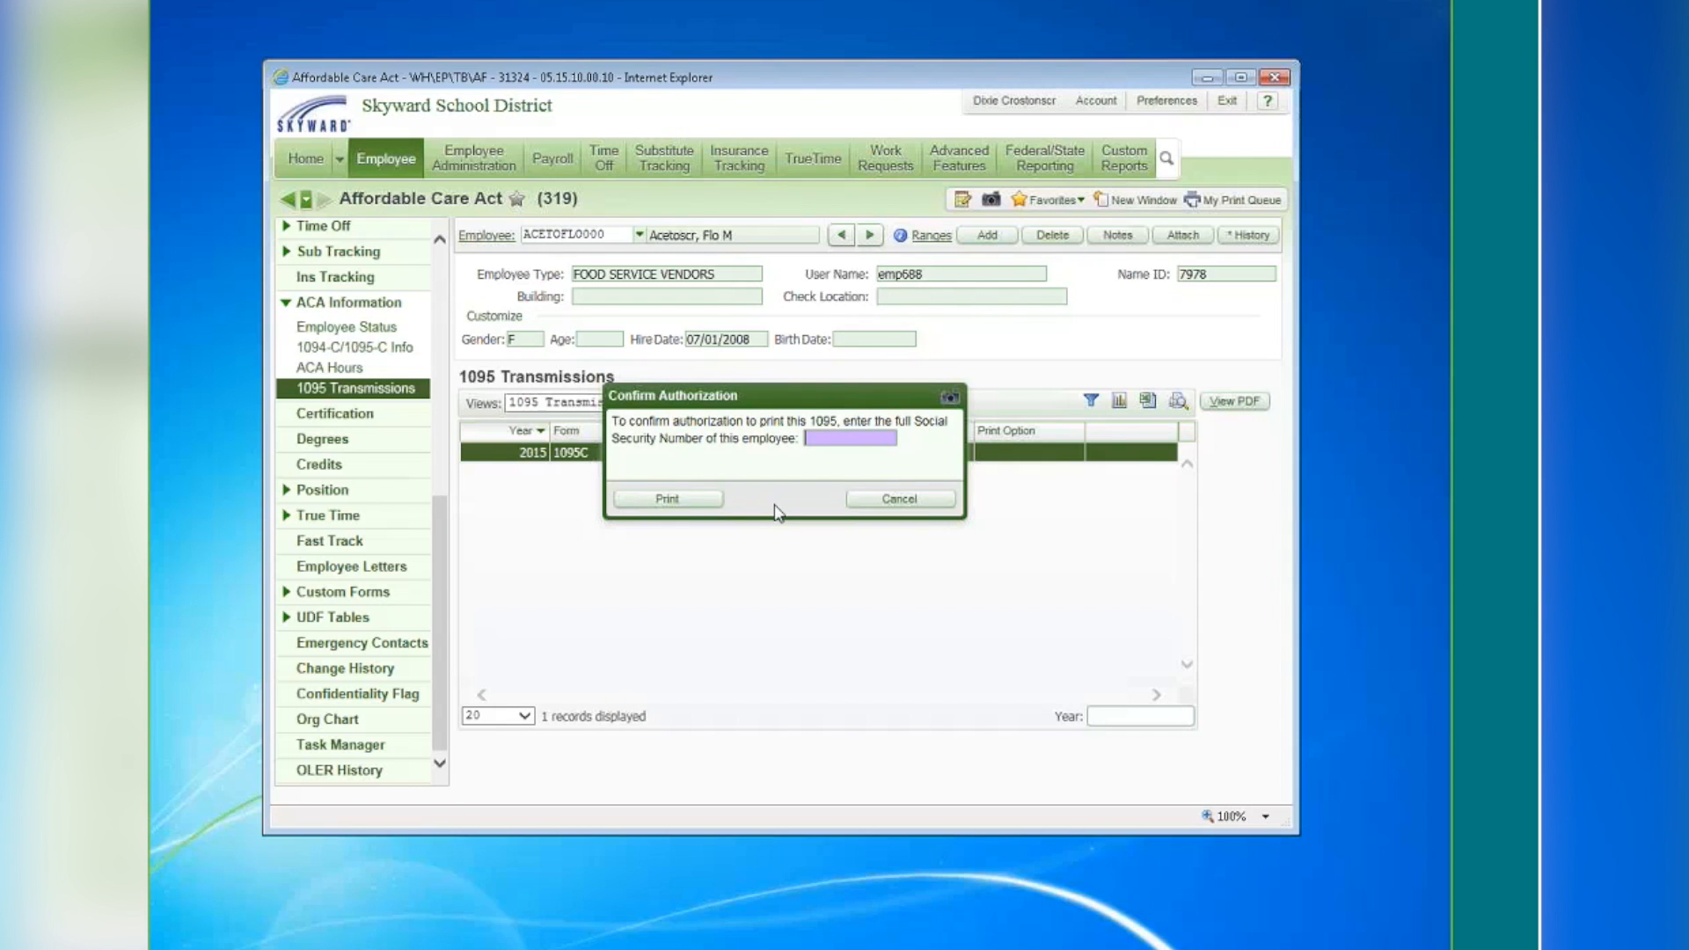
pyautogui.click(879, 501)
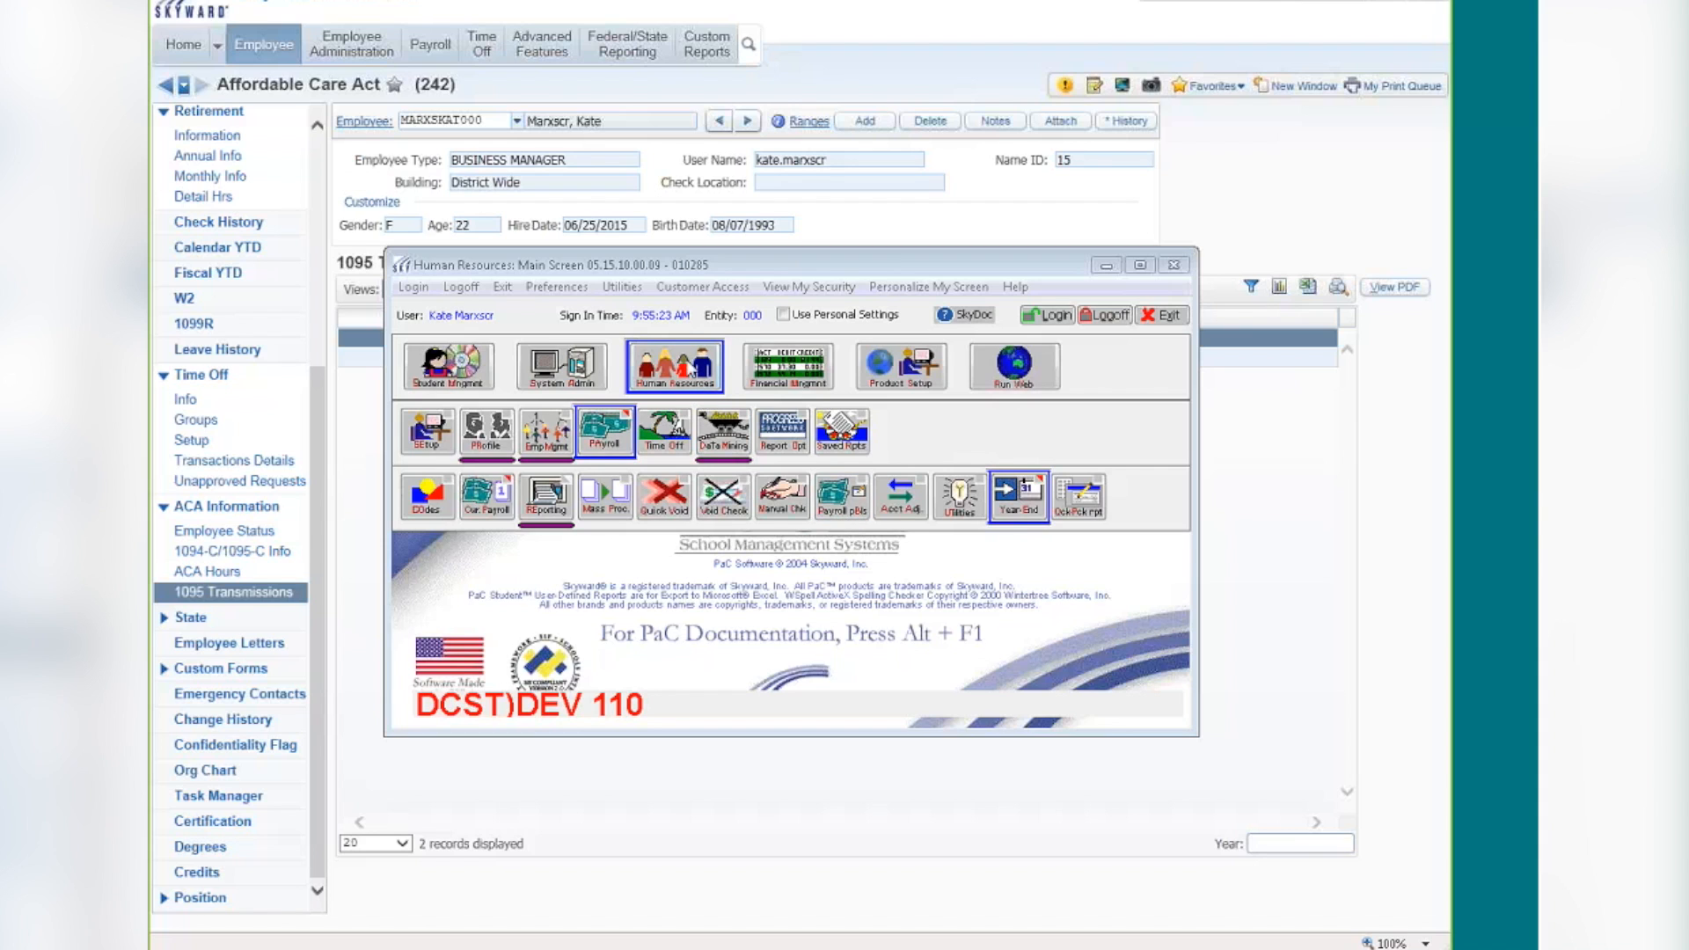
# Open the 1095C Process Final Checklist from 1094C/1095C year-end processing for transmission 0001
pyautogui.click(1008, 503)
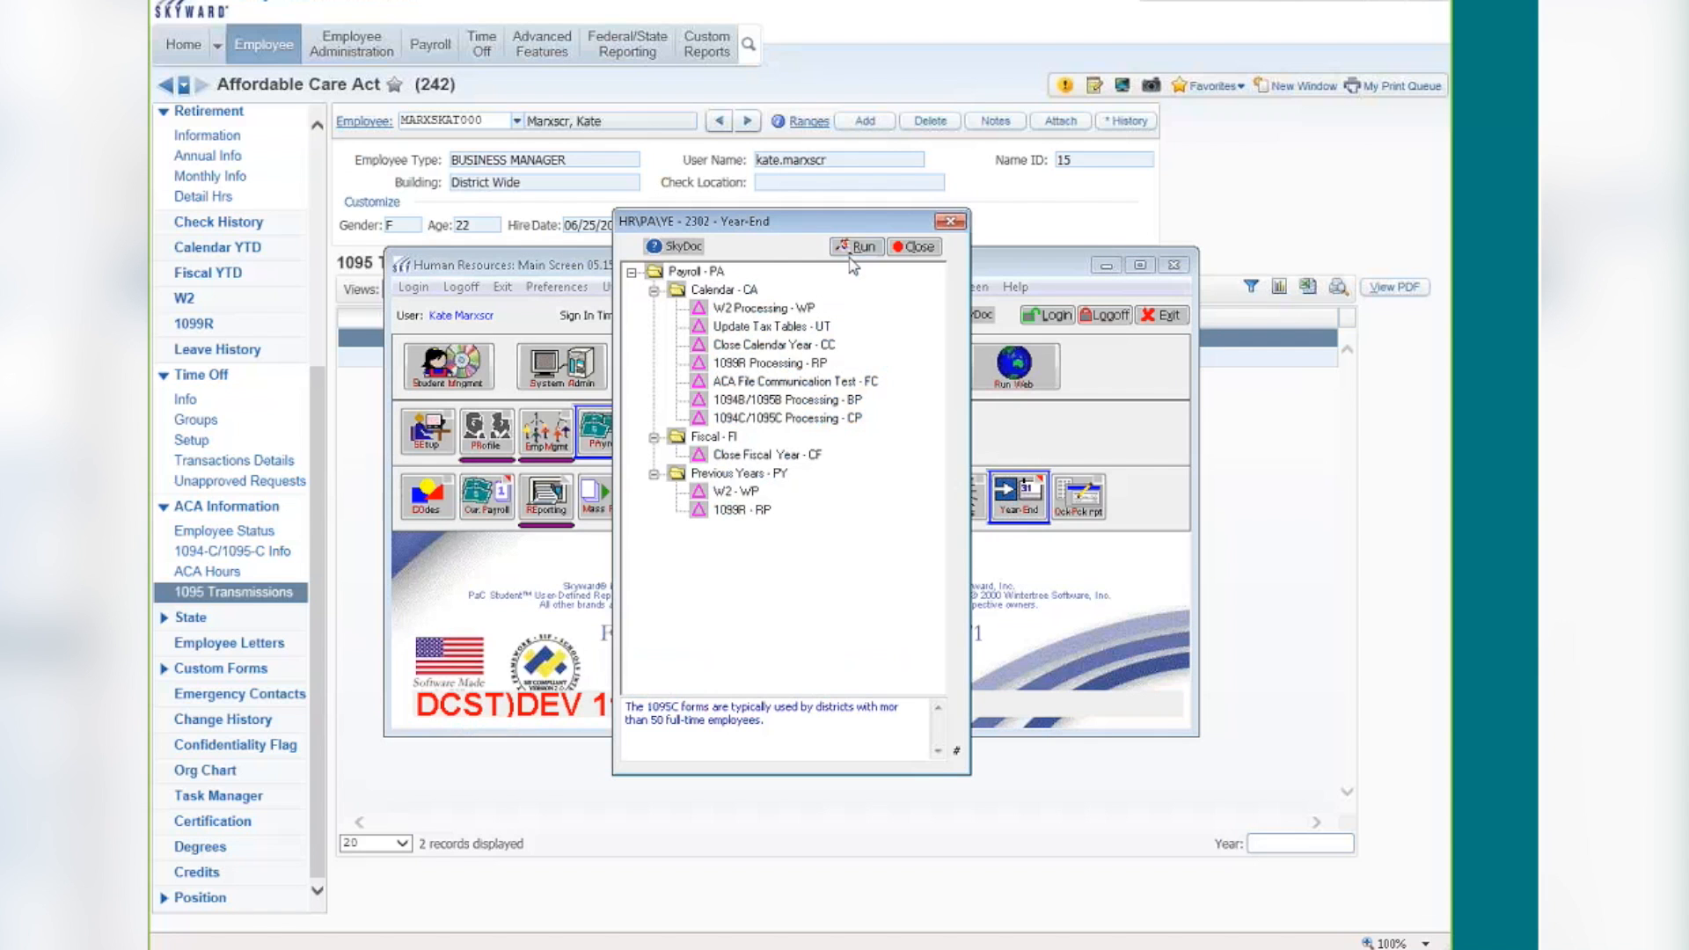
pyautogui.click(855, 248)
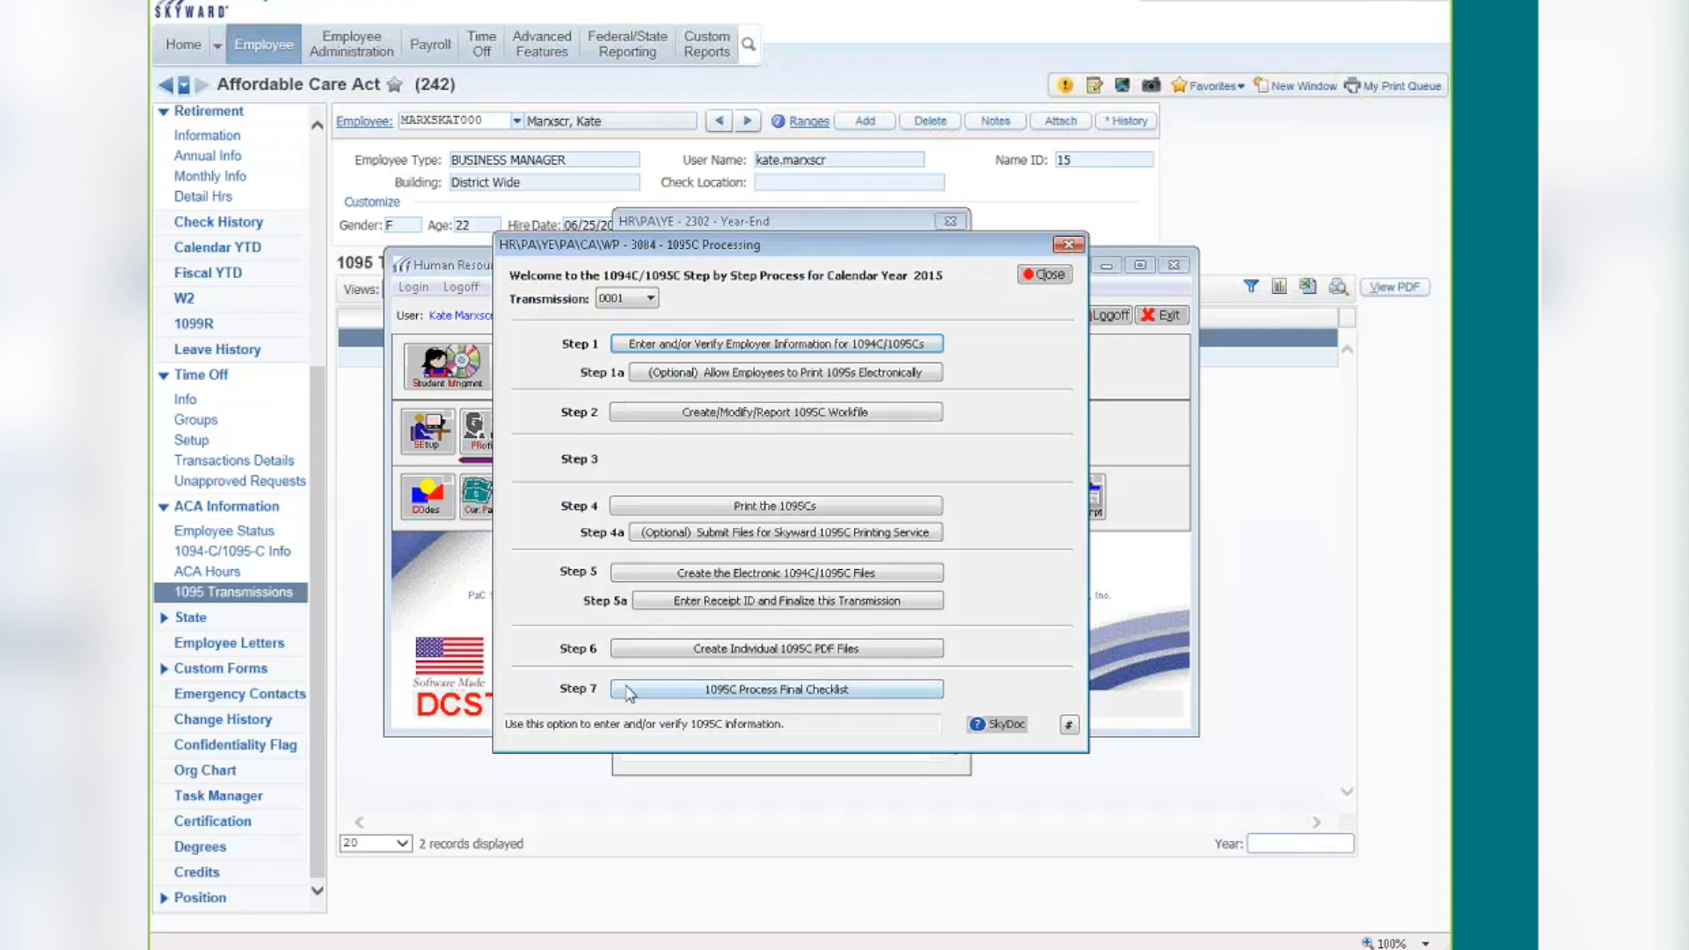
pyautogui.click(691, 692)
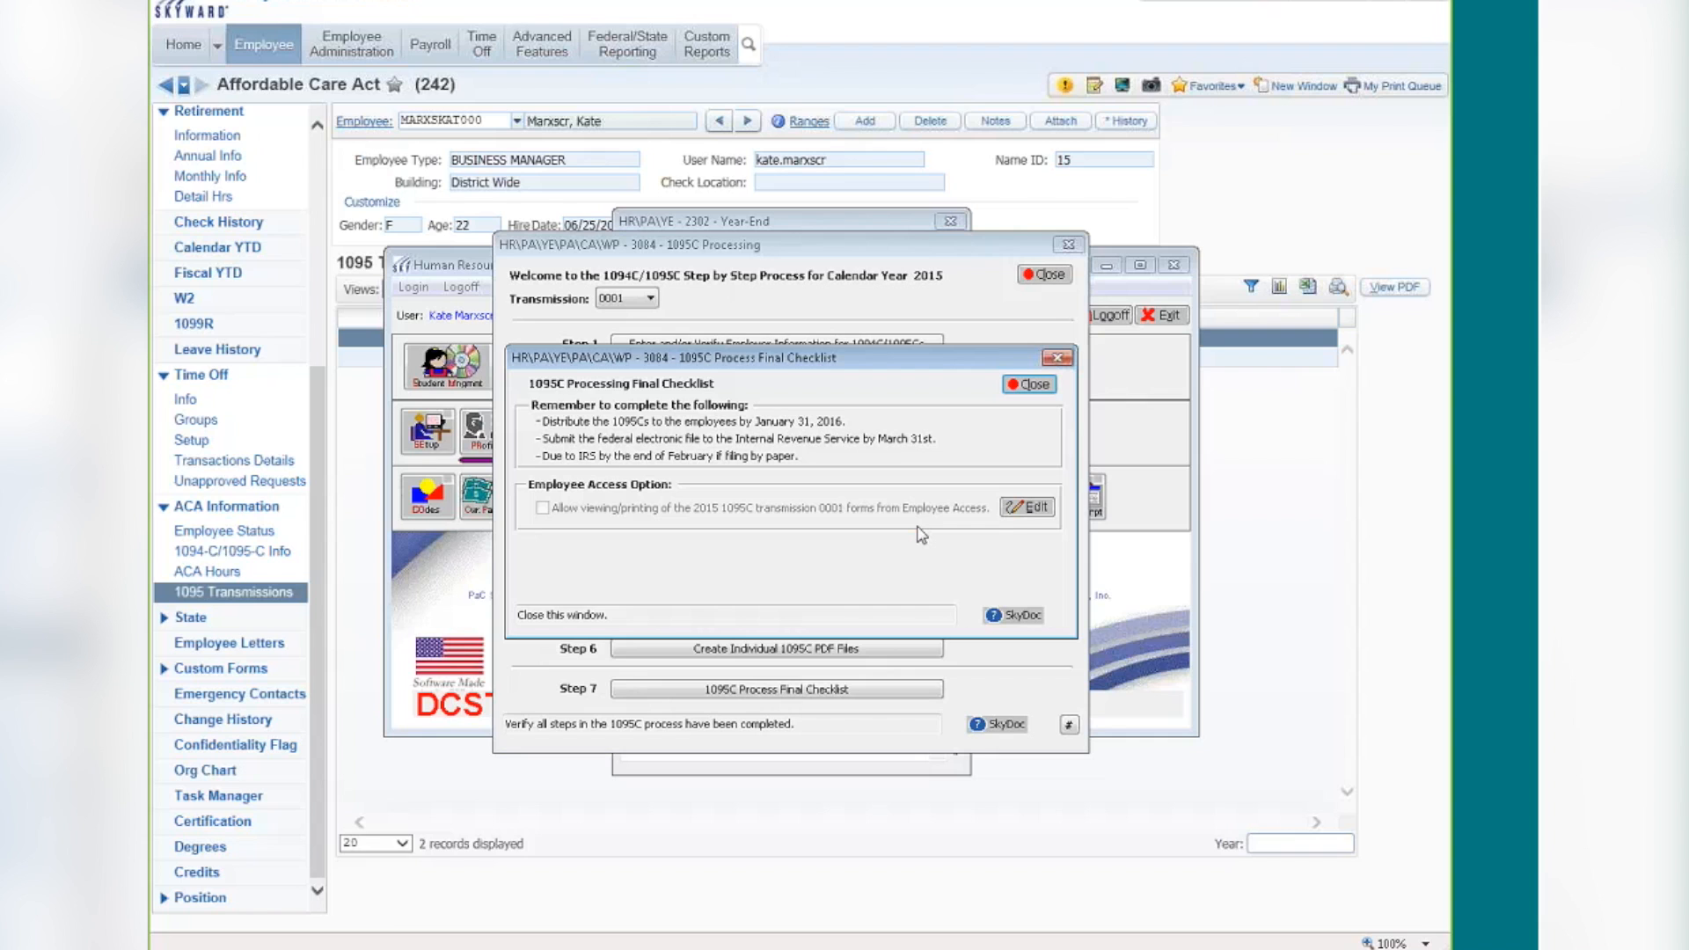
# Allow viewing/printing of the 2015 1095C transmission 0001 forms from Employee Access, and close the checklist and 1095C processing
pyautogui.click(1029, 508)
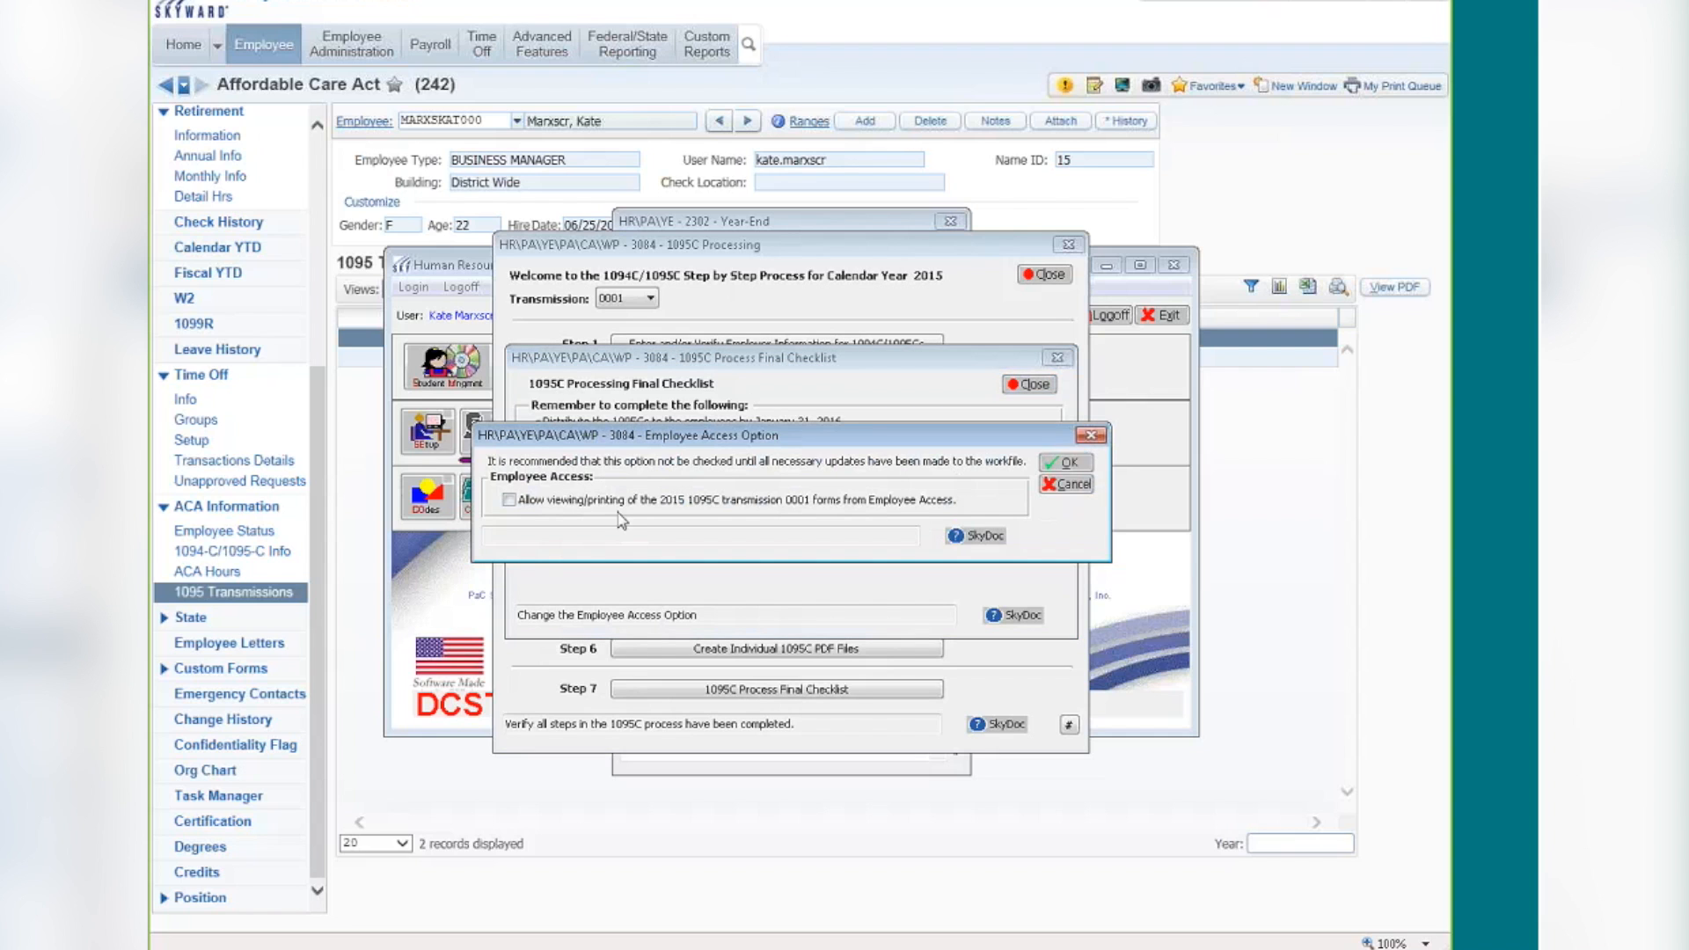
pyautogui.click(508, 501)
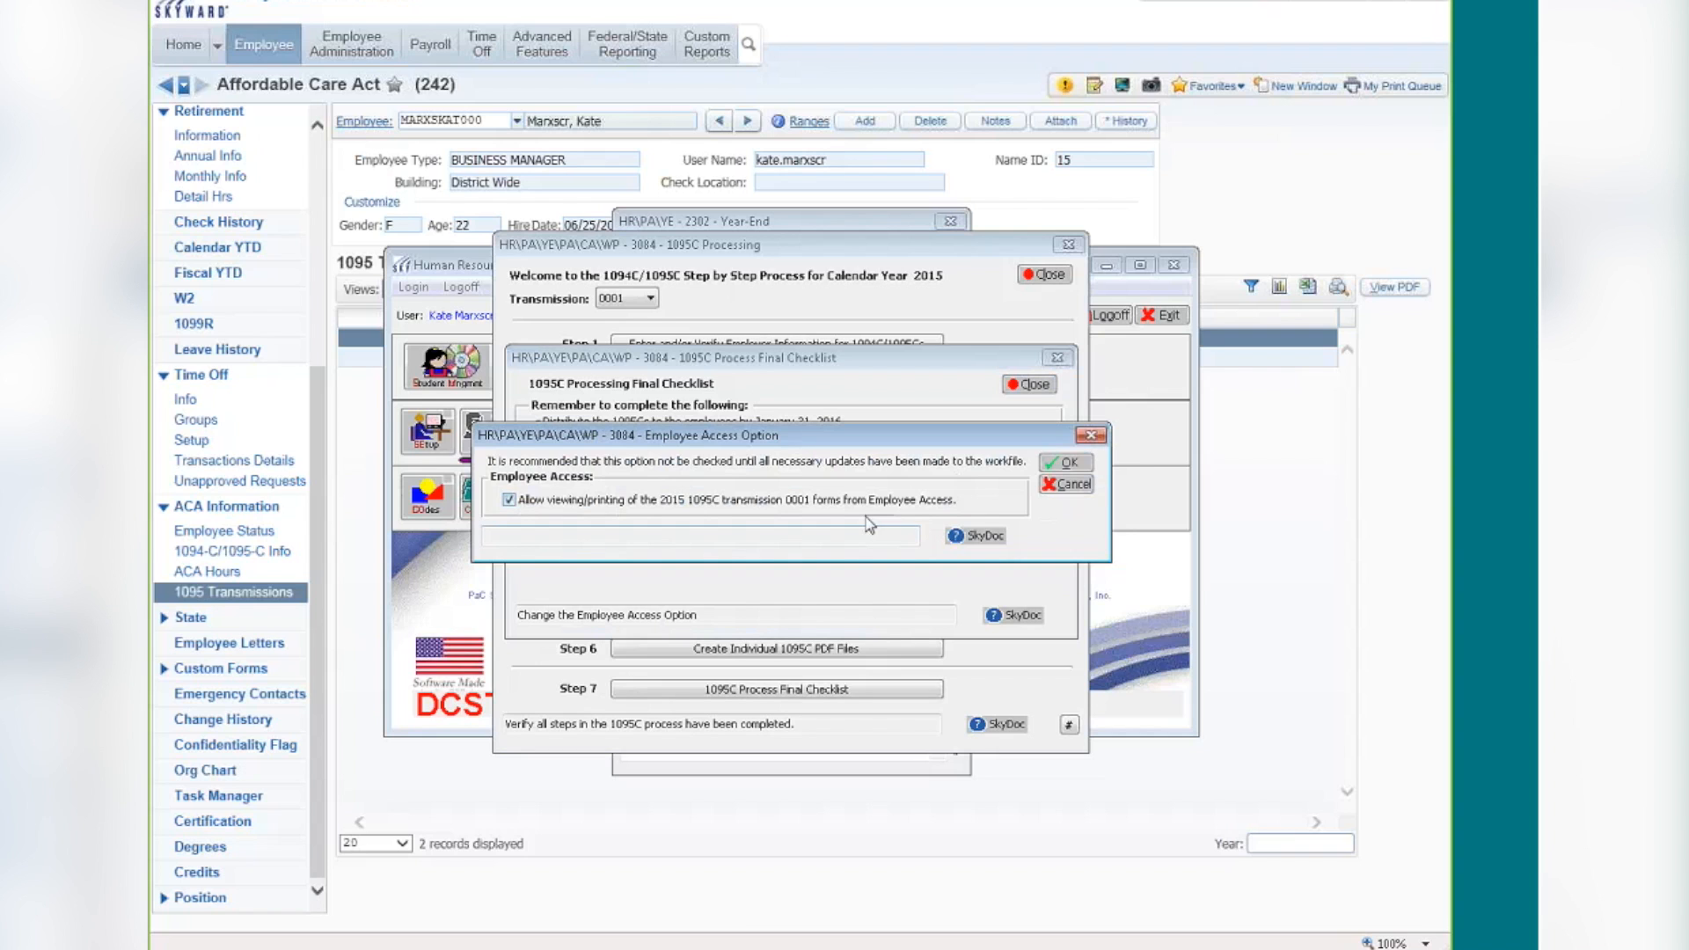
pyautogui.click(1053, 461)
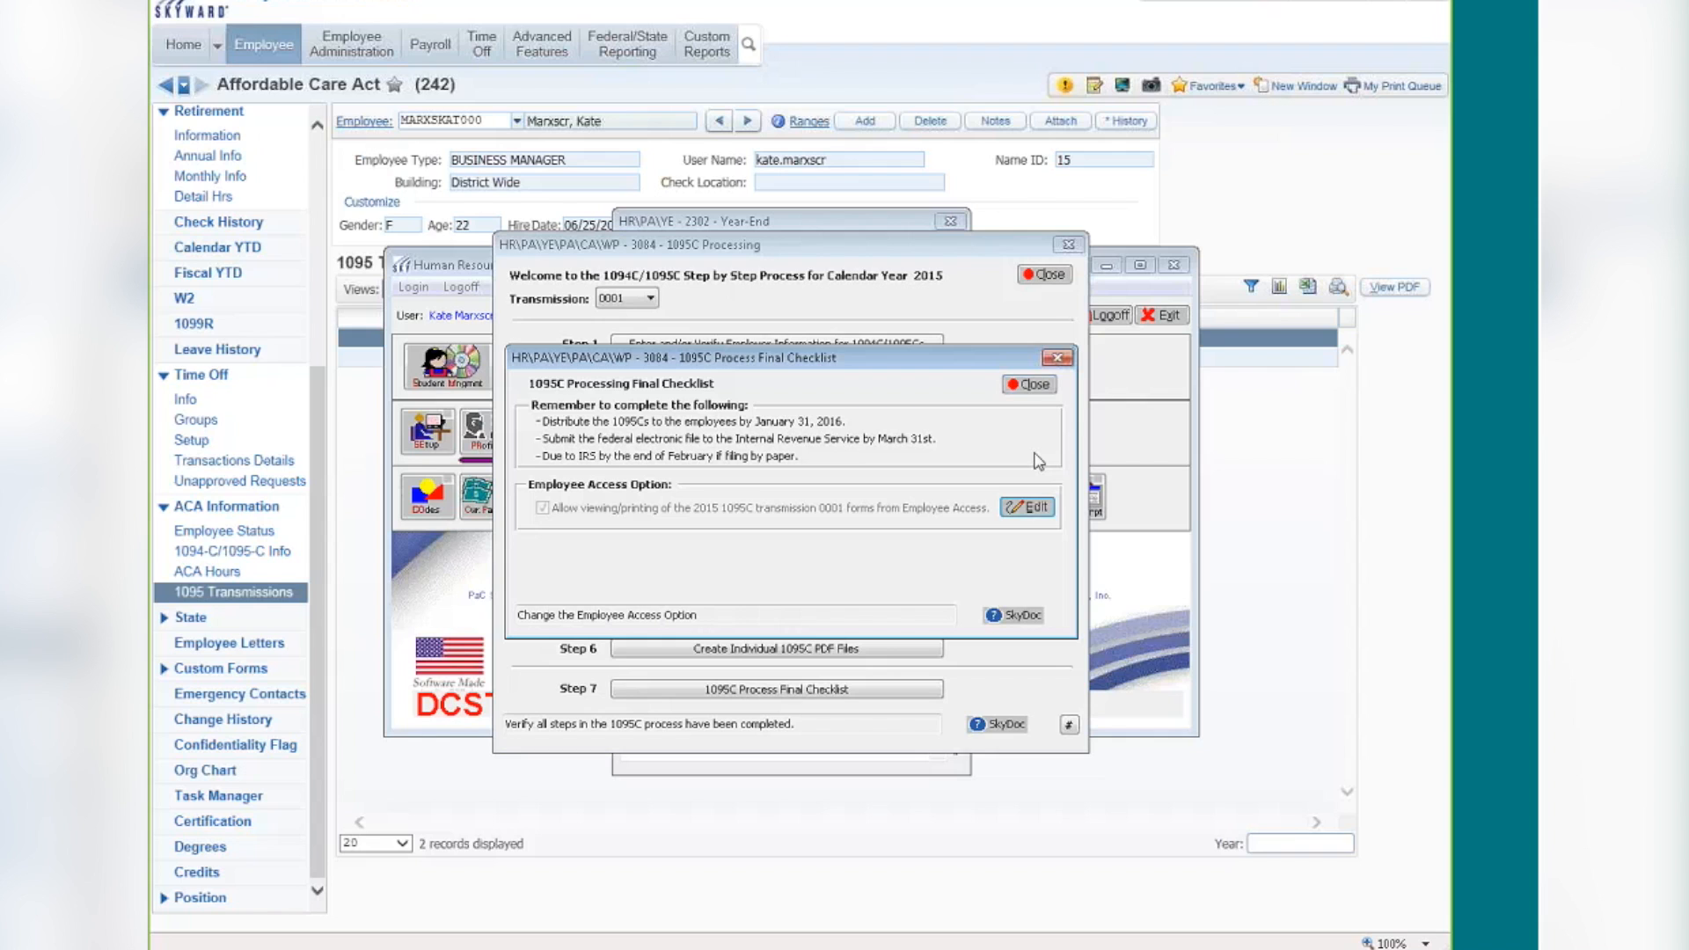
pyautogui.click(1177, 348)
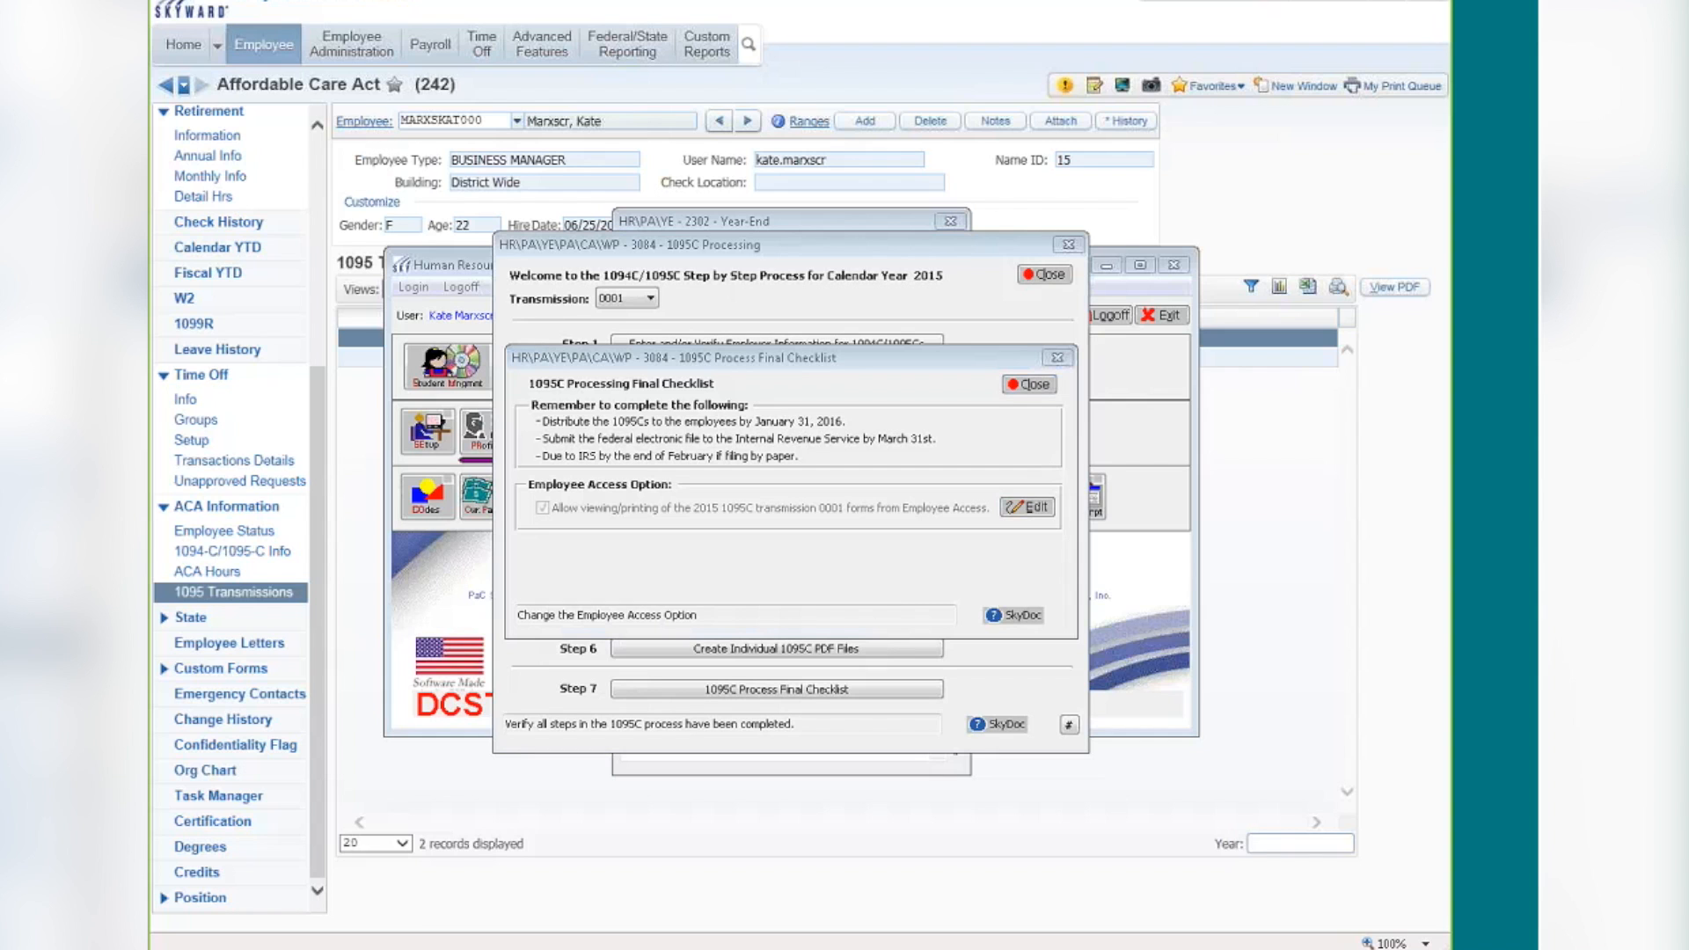
pyautogui.click(1029, 386)
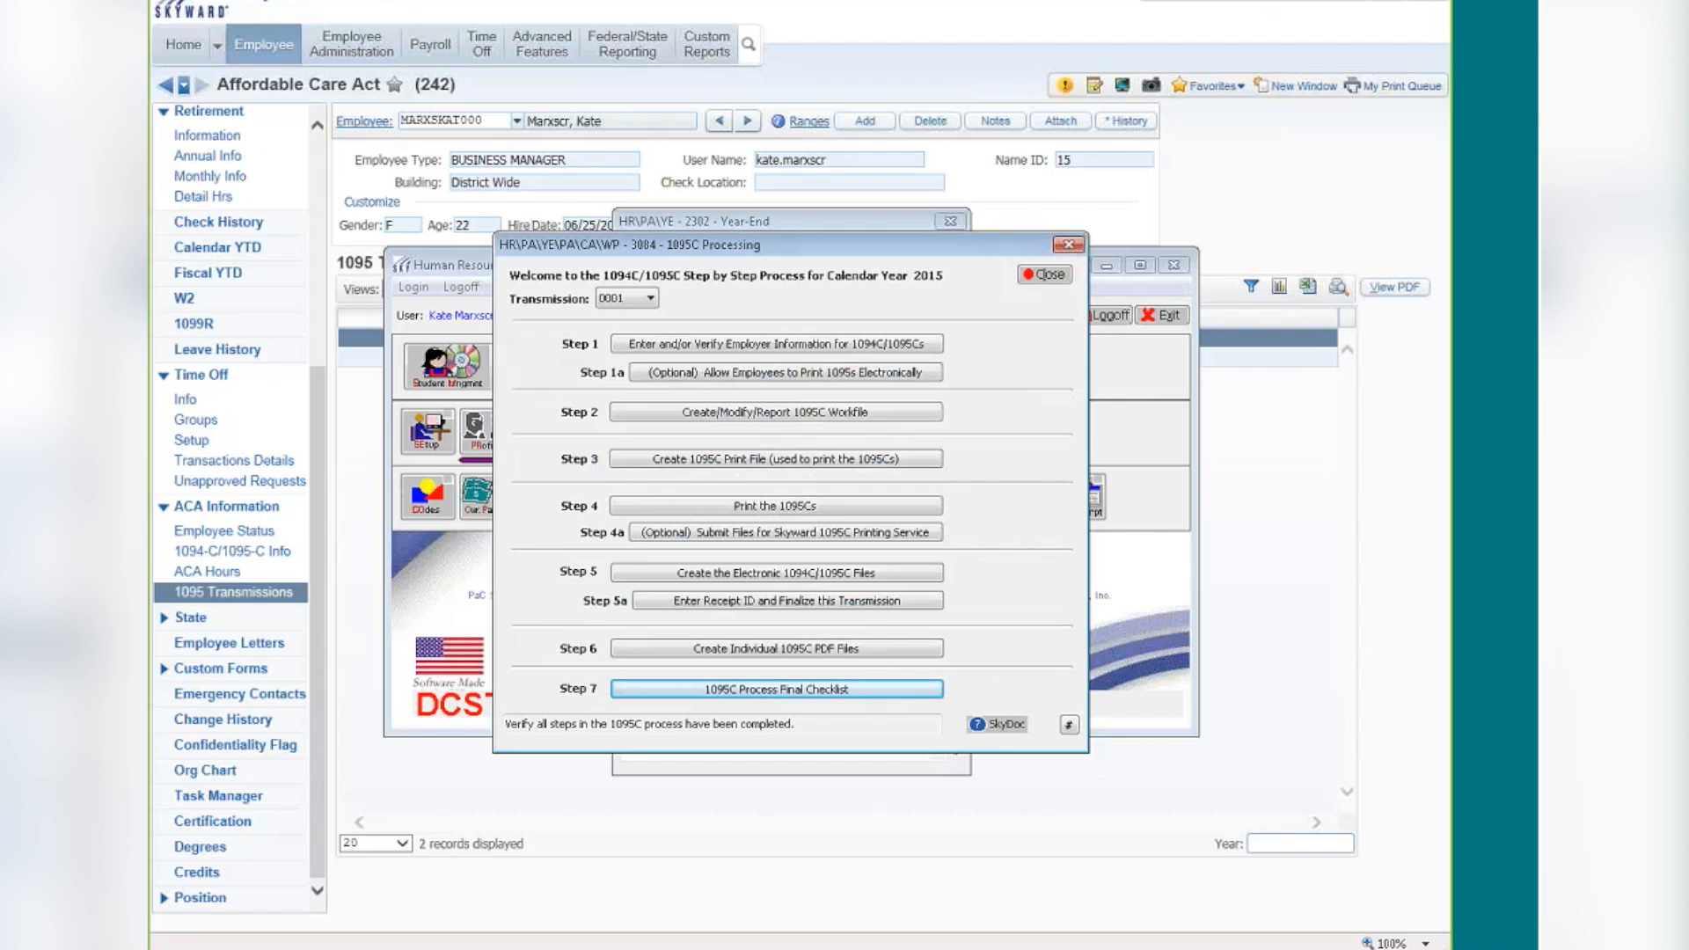
pyautogui.click(1041, 278)
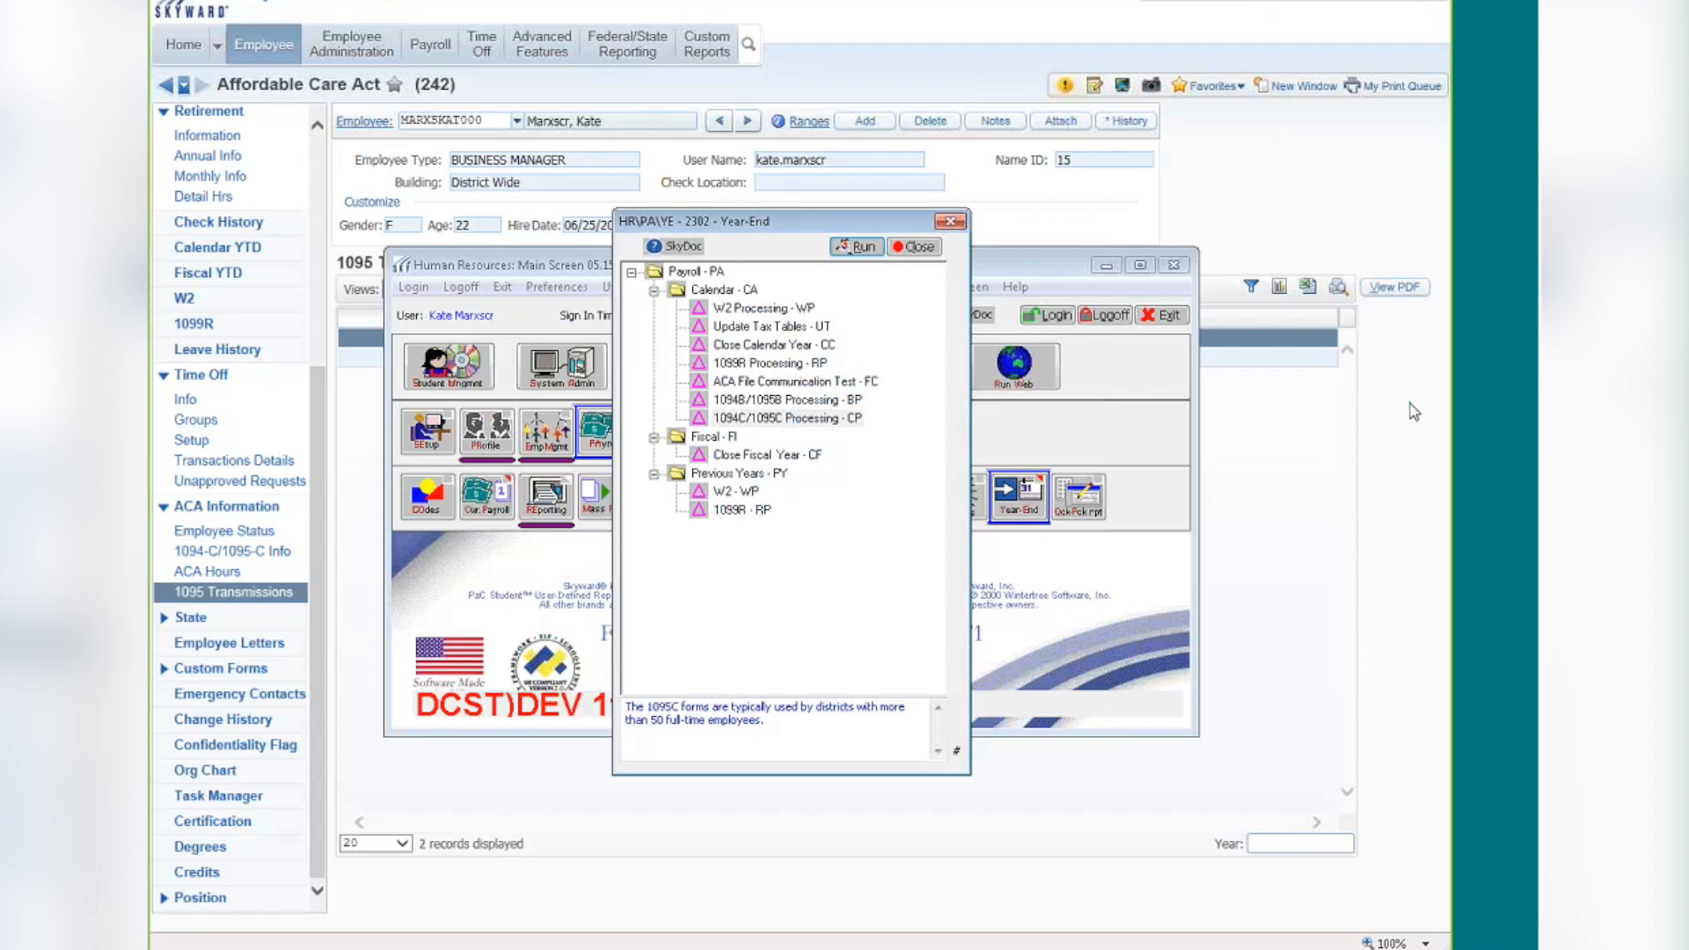